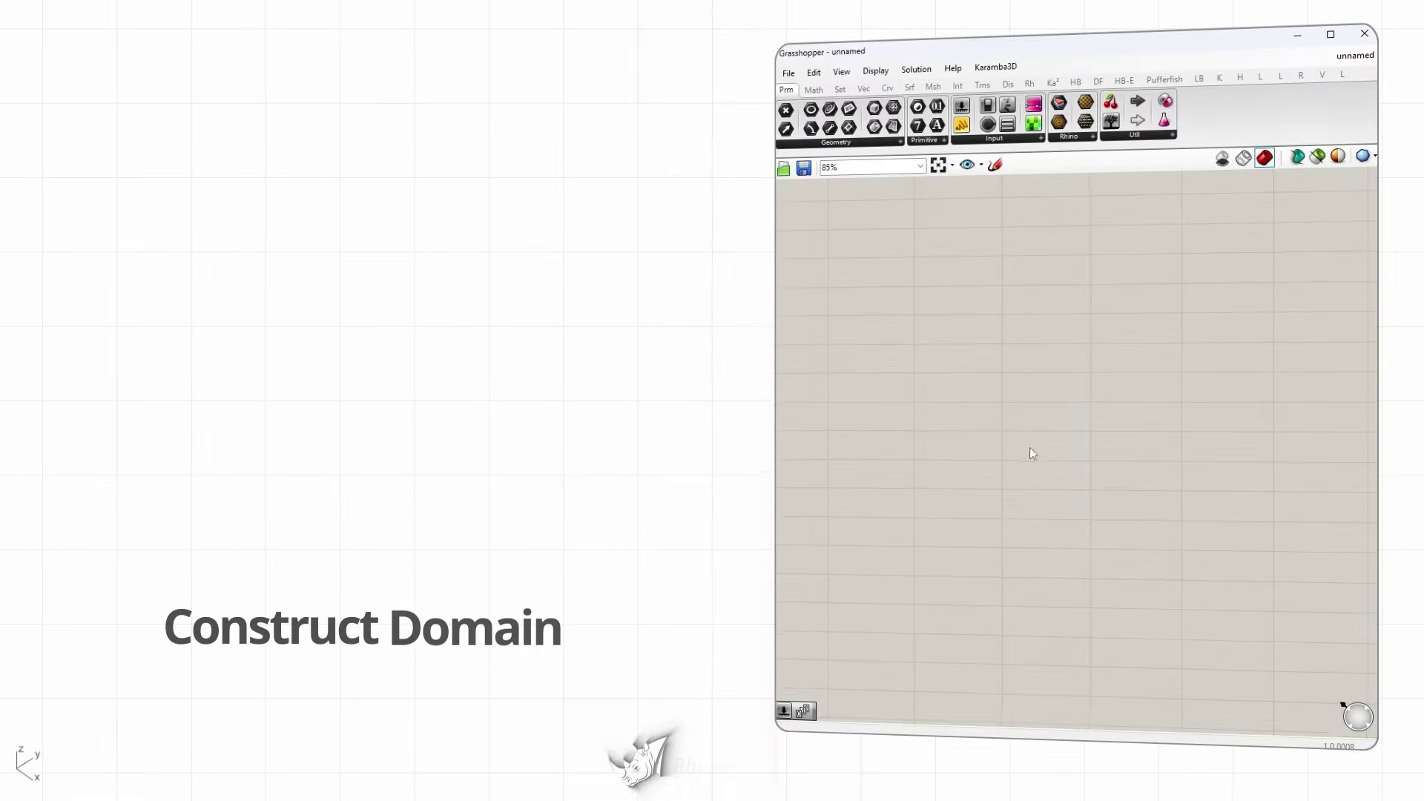
# - Place a Construct Domain component in the middle of the empty canvas
pyautogui.doubleClick(1052, 439)
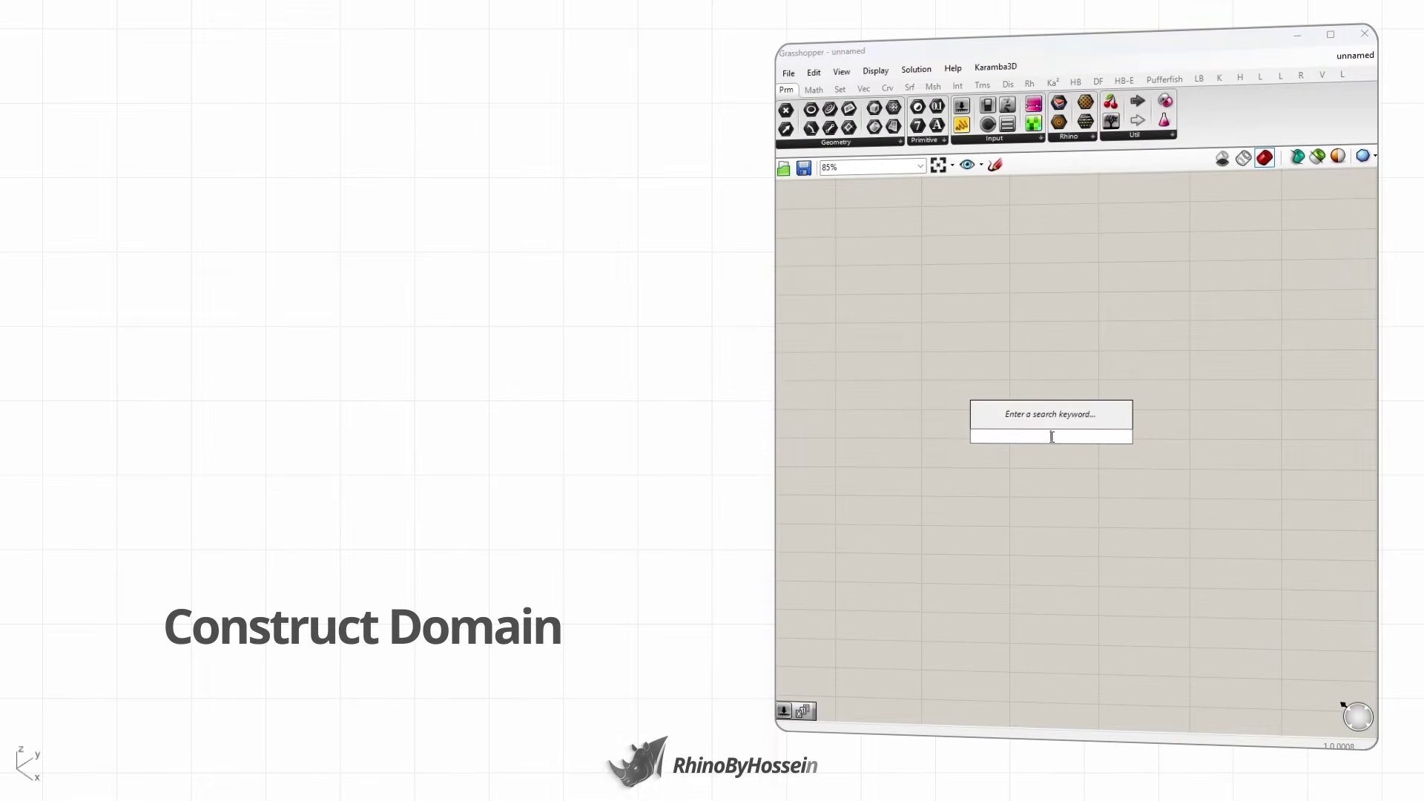
pyautogui.write('domai')
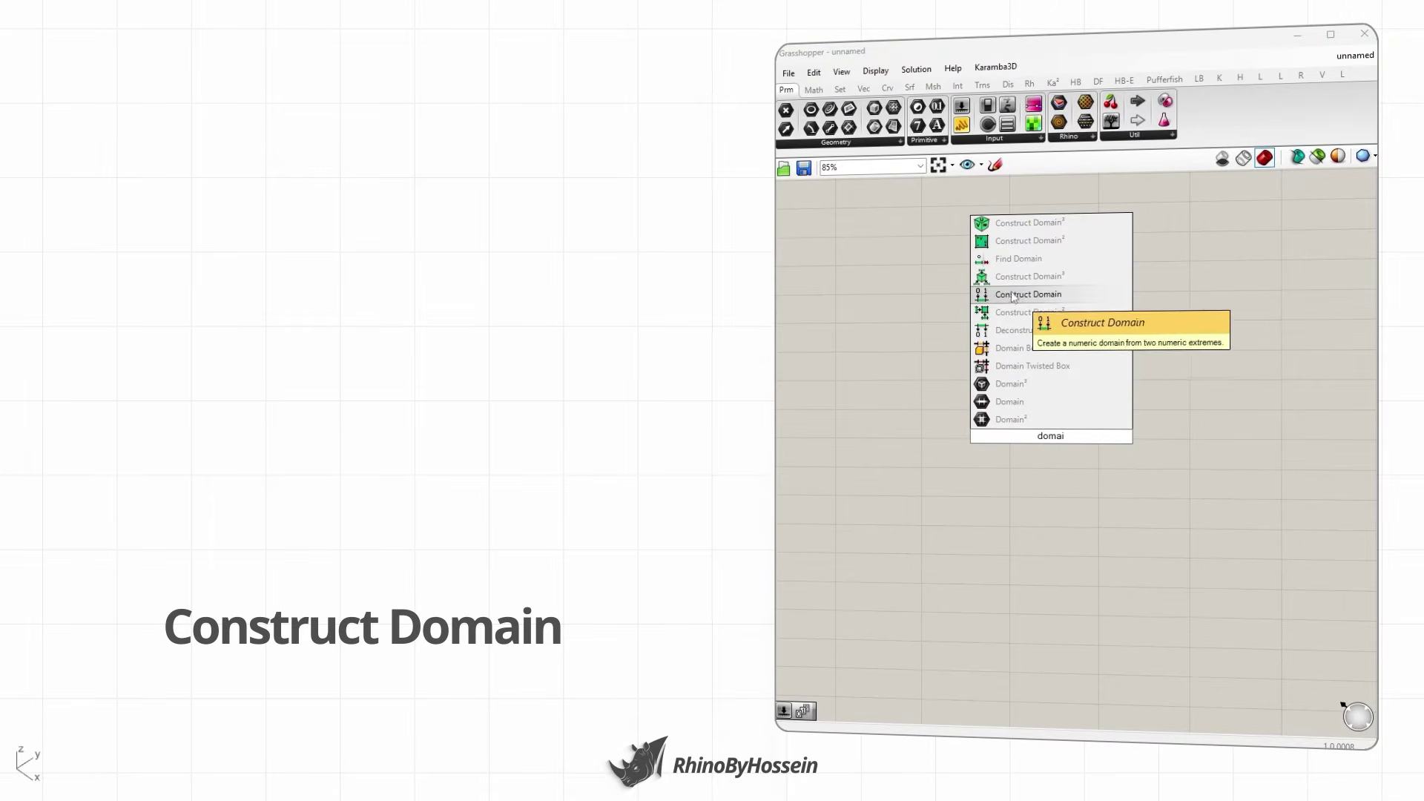
pyautogui.click(1040, 300)
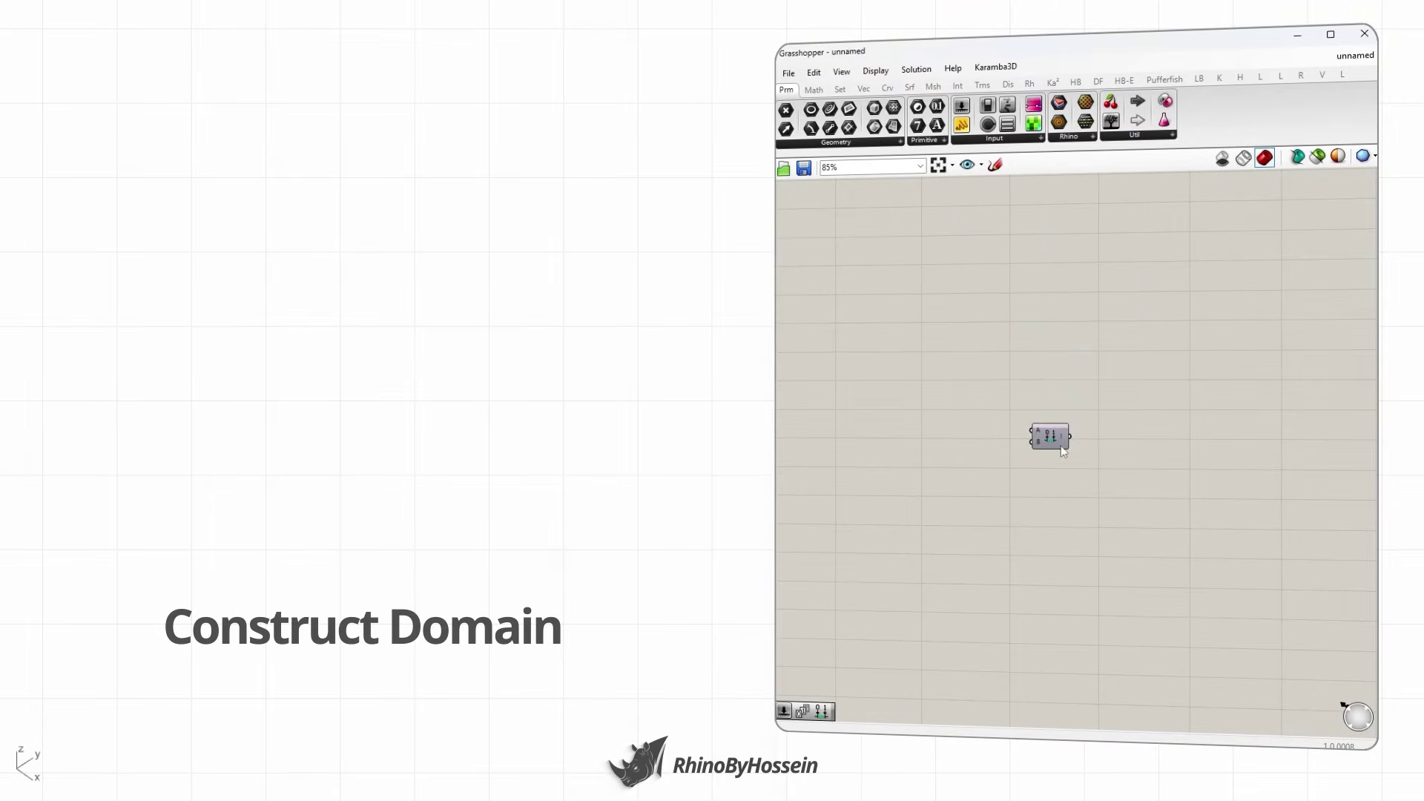
pyautogui.moveTo(1050, 445); pyautogui.dragTo(1065, 439)
pyautogui.scroll(3, 1065, 439)
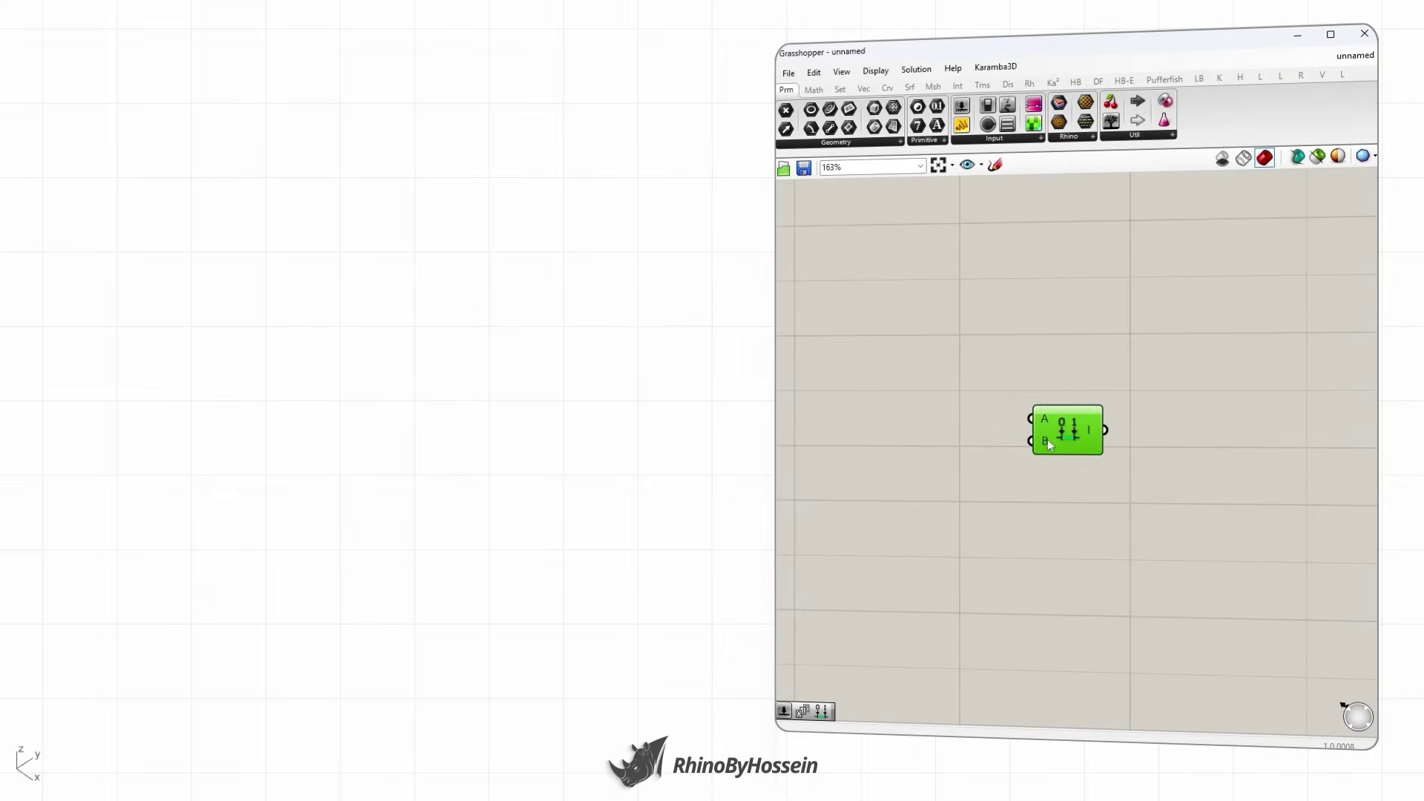
pyautogui.moveTo(1075, 440); pyautogui.dragTo(1079, 448)
pyautogui.click(953, 401)
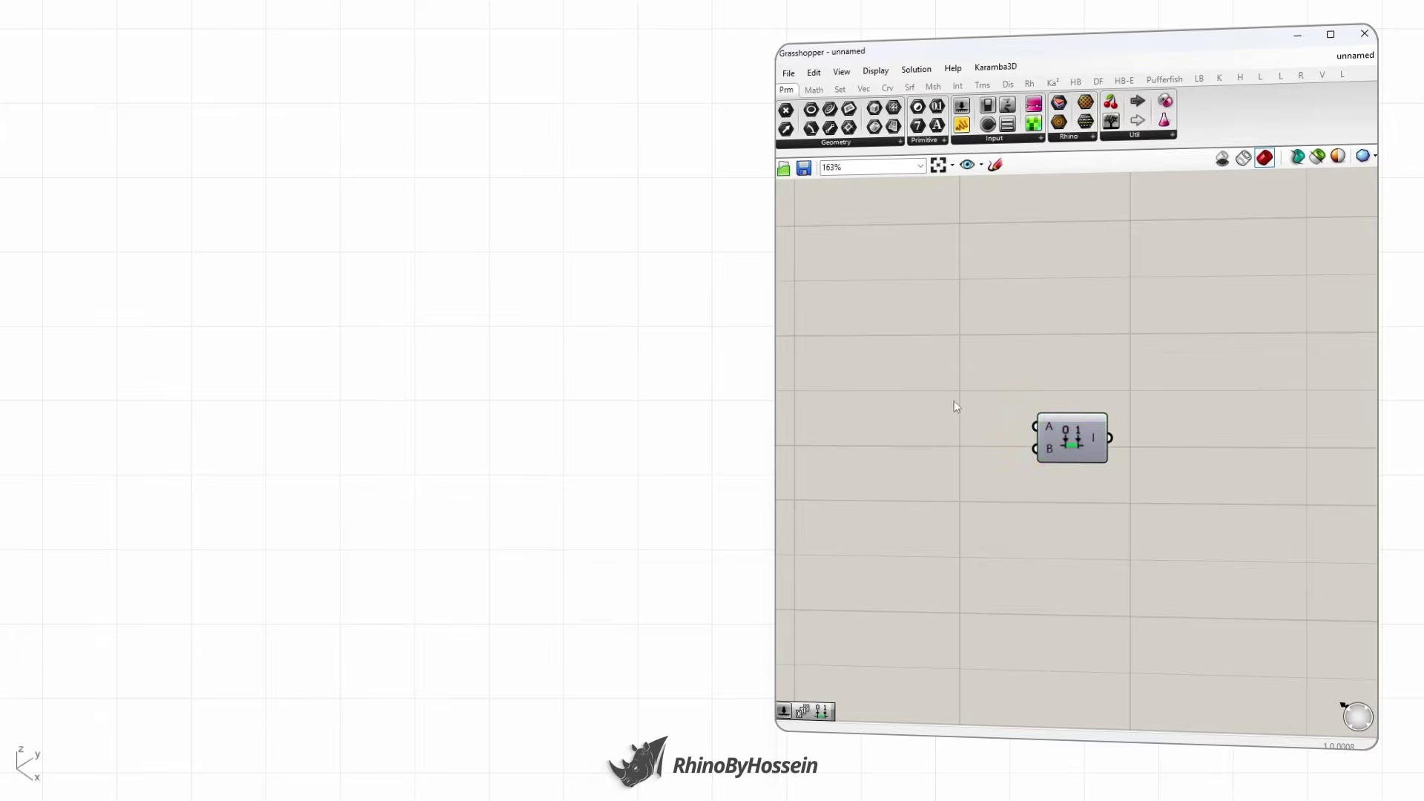
# - Add a number slider with the value 0 and connect it to the Construct Domain component's A input
pyautogui.moveTo(1032, 465); pyautogui.dragTo(1044, 469, button='right')
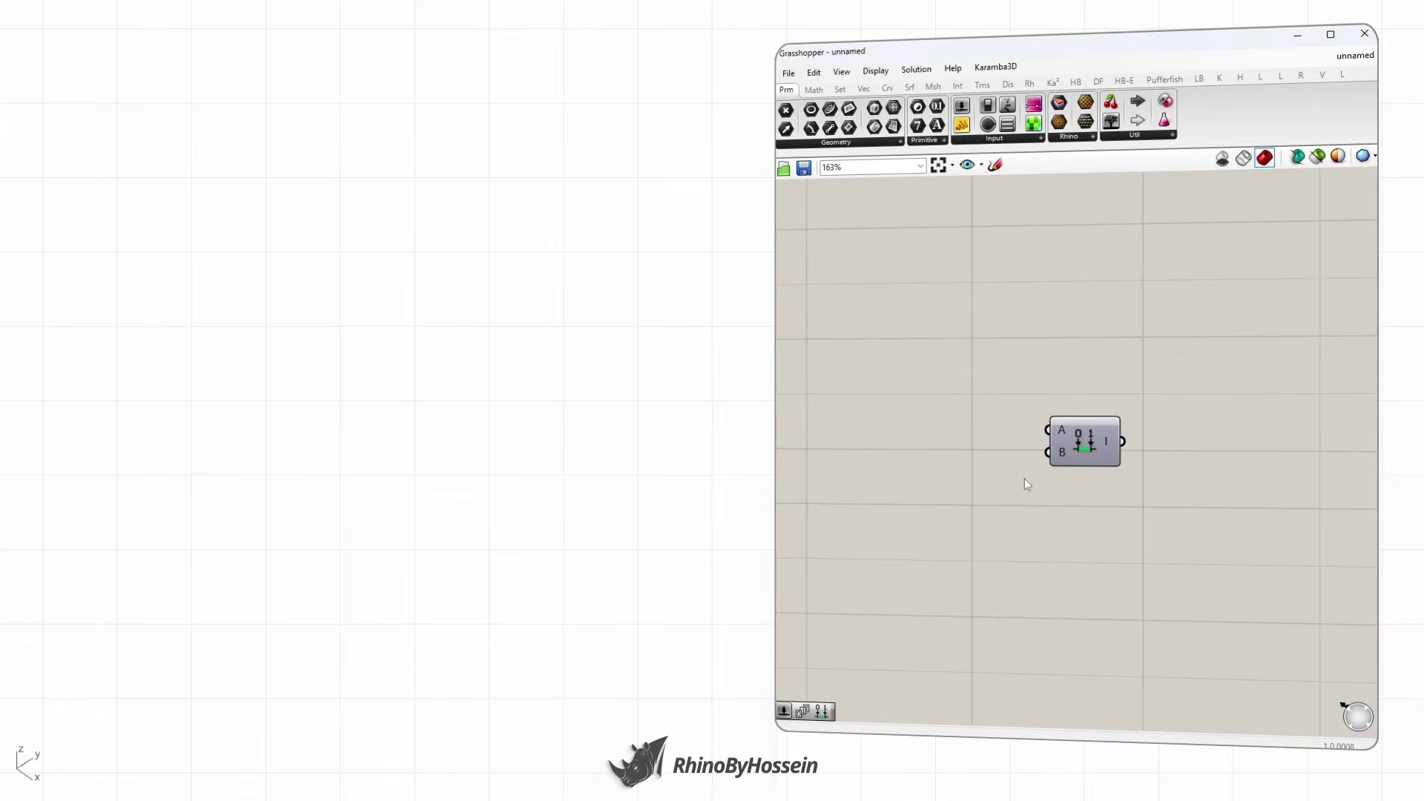
pyautogui.scroll(-2, 1026, 484)
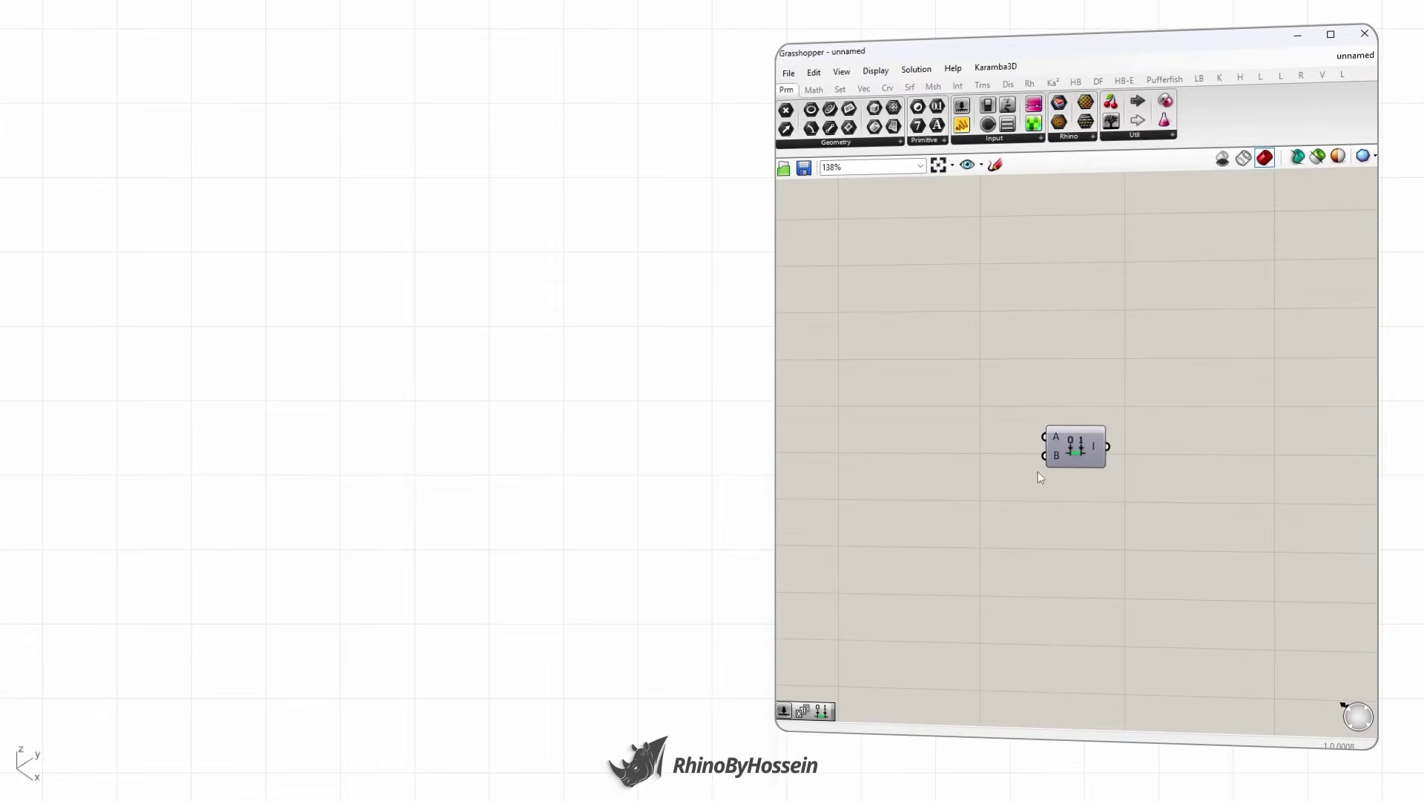
pyautogui.doubleClick(930, 373)
pyautogui.moveTo(1013, 450); pyautogui.dragTo(1028, 463, button='right')
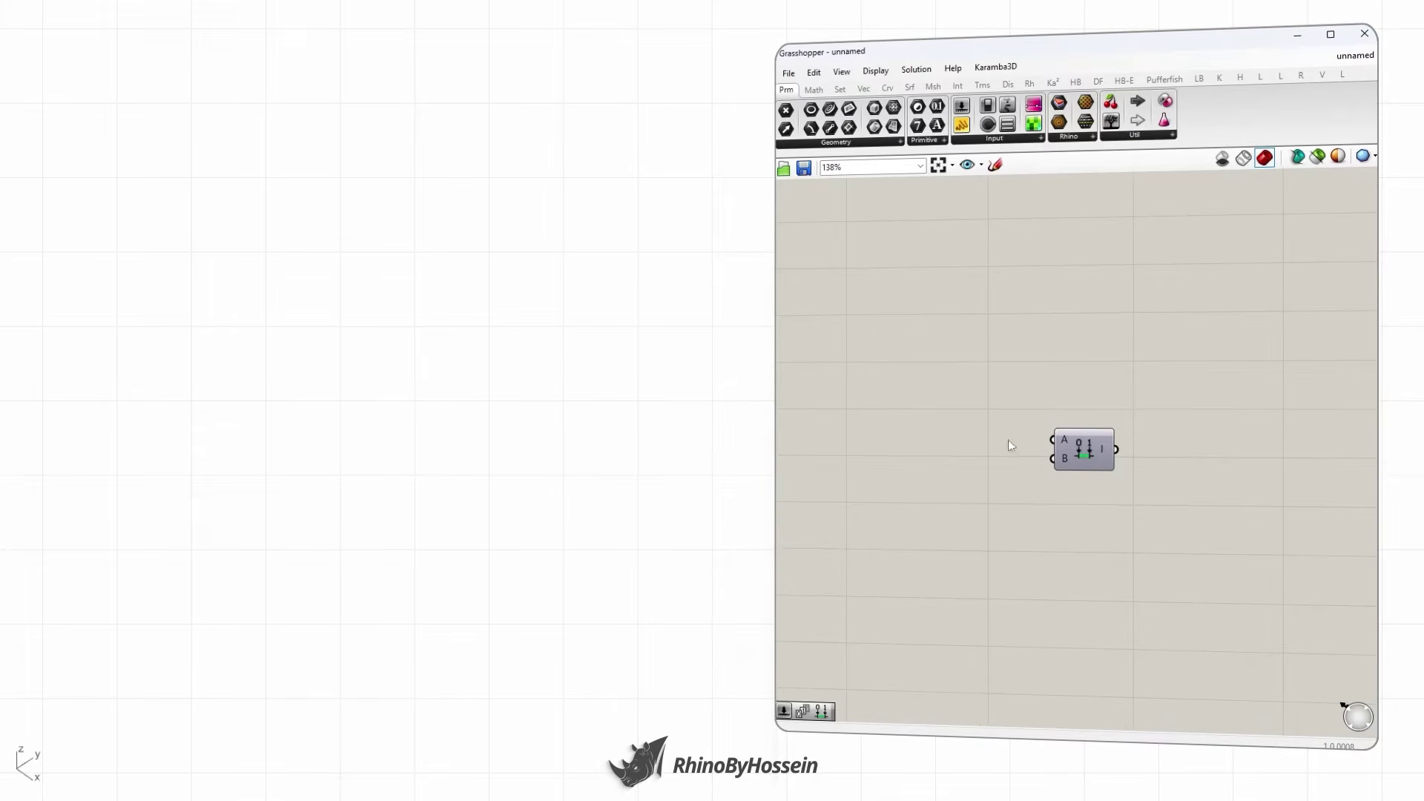
pyautogui.doubleClick(934, 383)
pyautogui.write('slider')
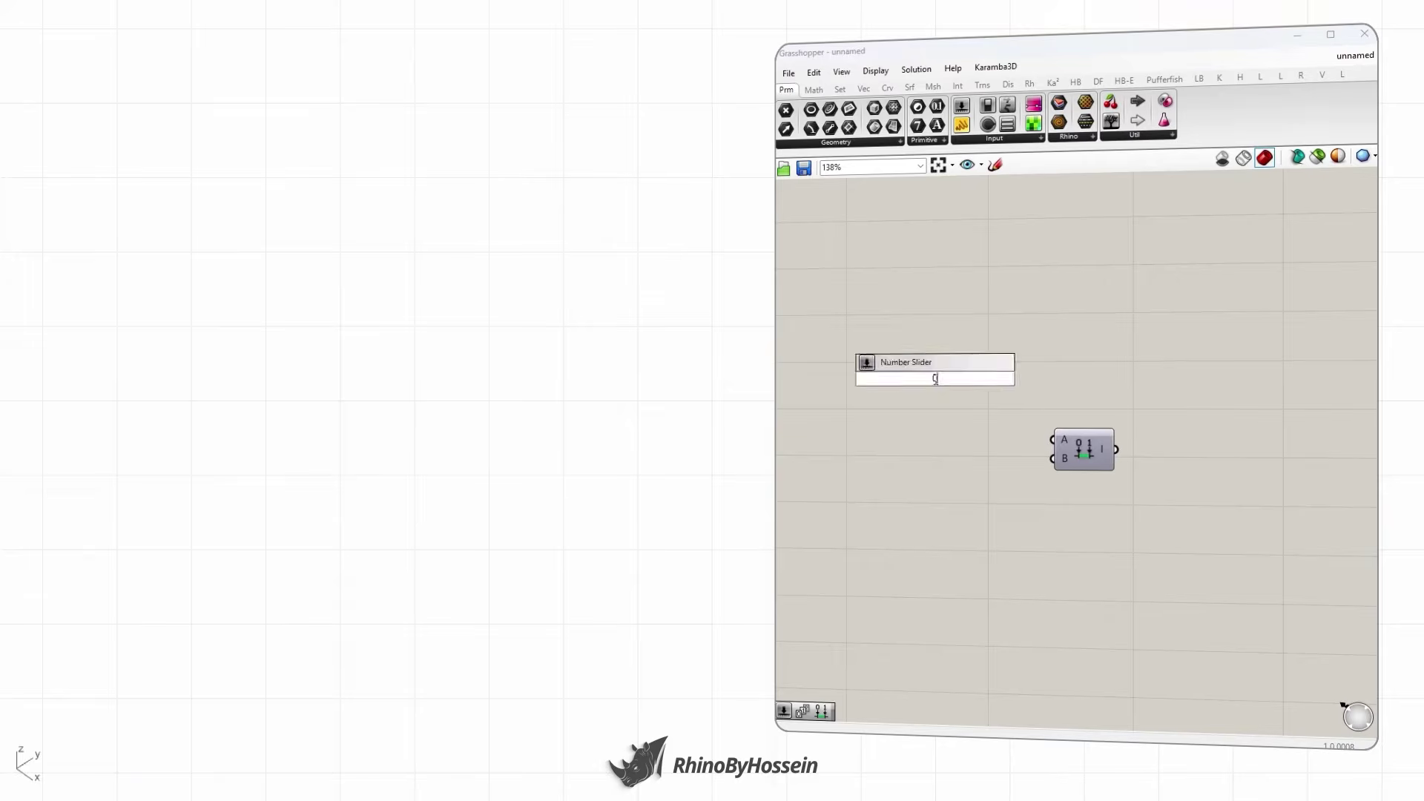
pyautogui.press('Return')
pyautogui.moveTo(1012, 379); pyautogui.dragTo(1167, 410)
# - Add a number slider with the value 10, connect it to Construct Domain's B input, and align it under the start slider
pyautogui.doubleClick(906, 452)
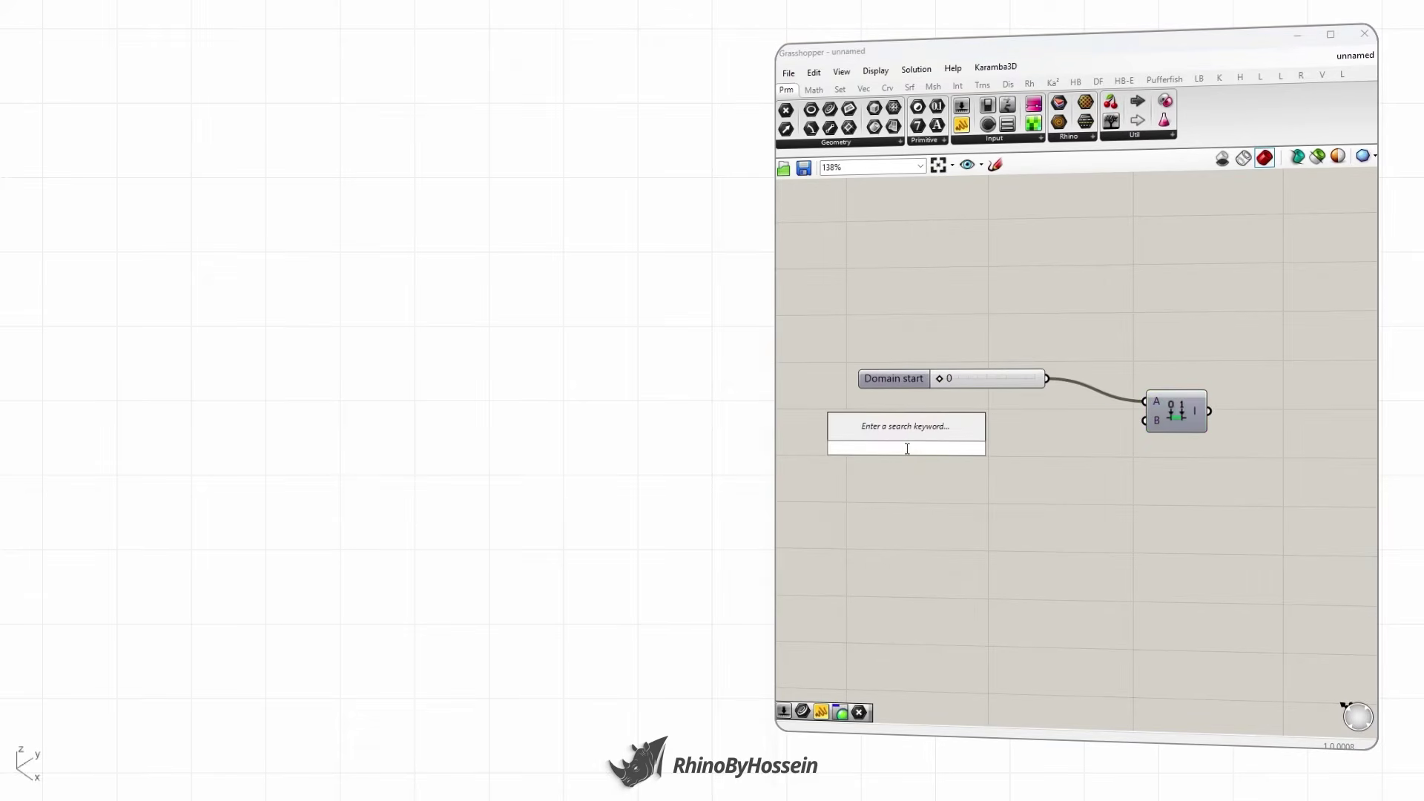
pyautogui.write('10')
pyautogui.press('Return')
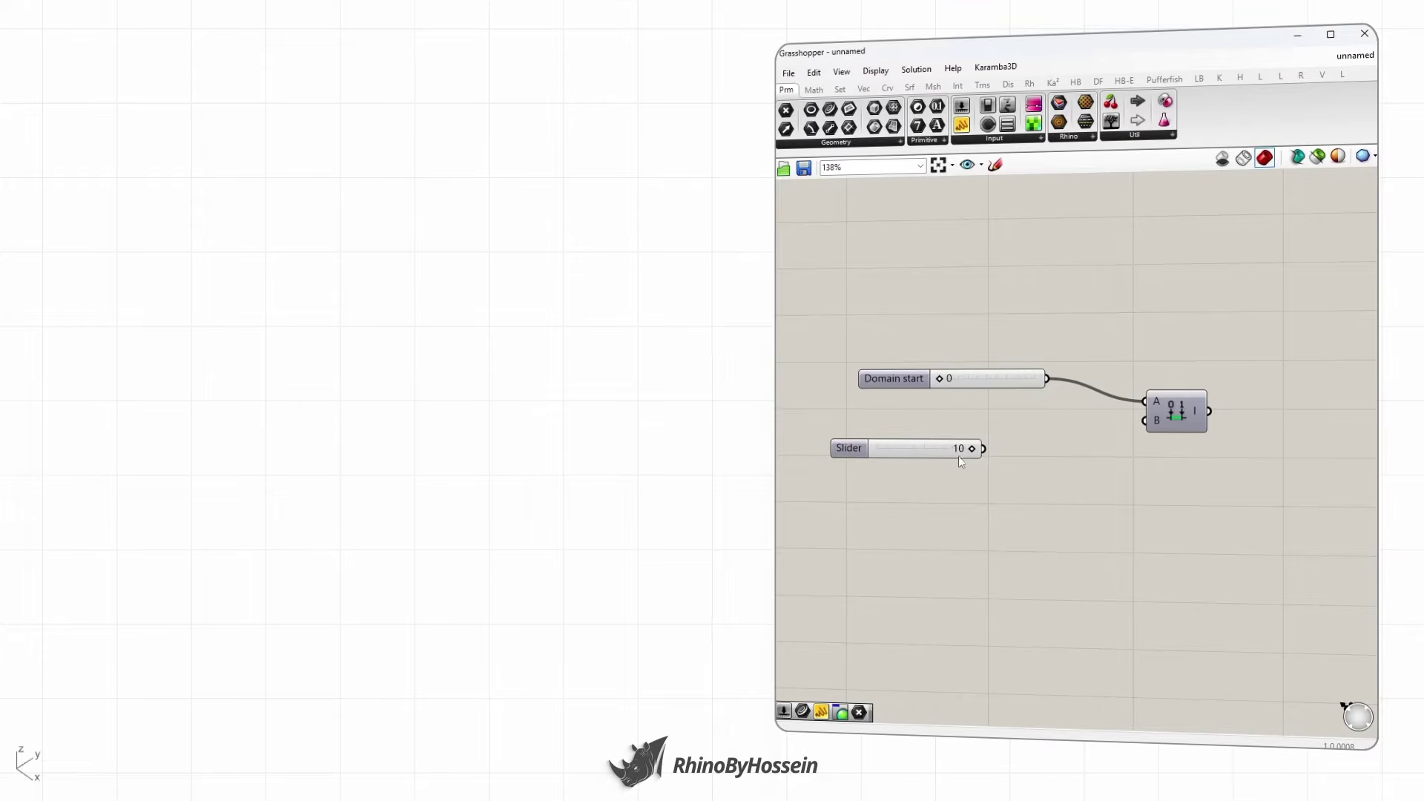
pyautogui.moveTo(983, 448); pyautogui.dragTo(1145, 421)
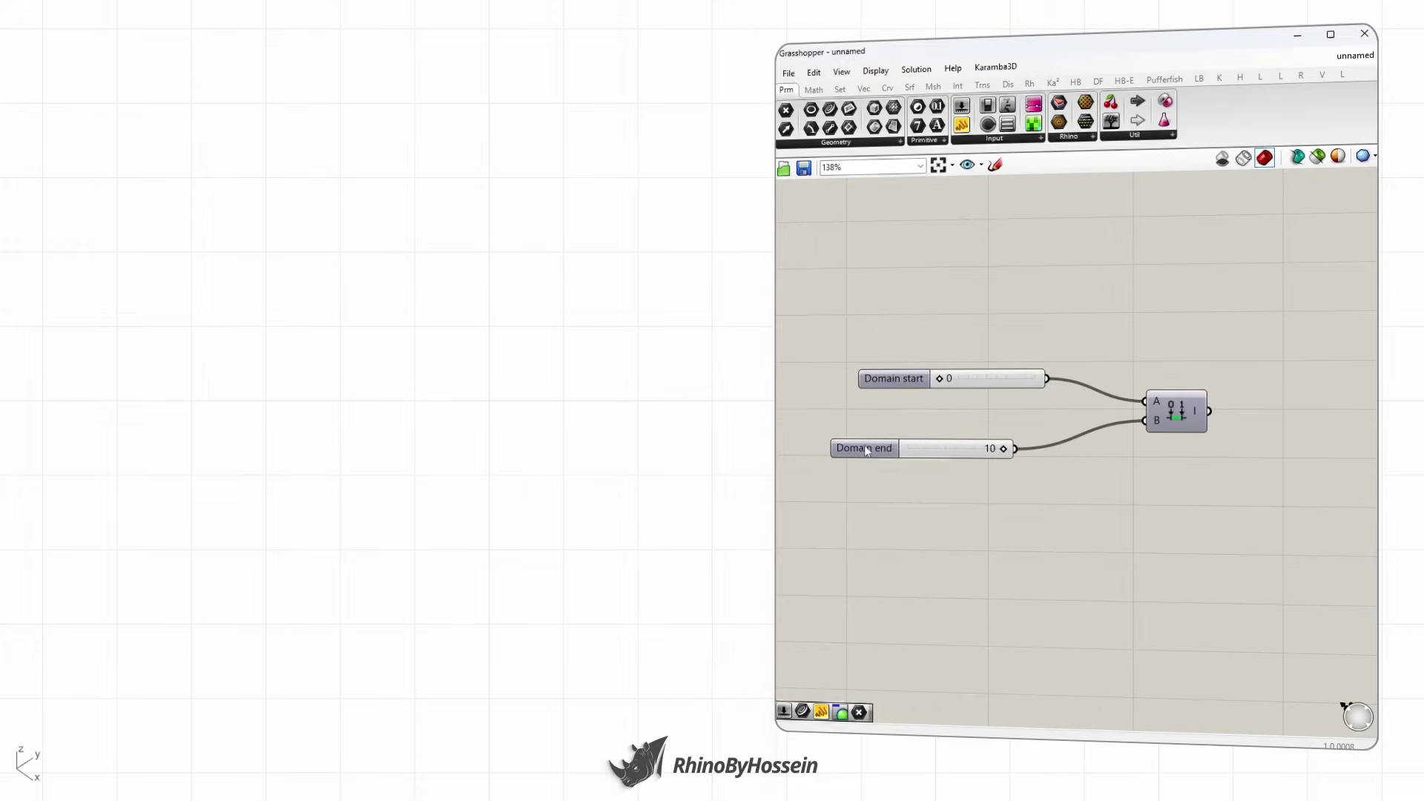
pyautogui.moveTo(869, 450); pyautogui.dragTo(896, 440)
# - Add a panel beside the Construct Domain component and connect it to the domain output
pyautogui.moveTo(962, 125); pyautogui.dragTo(1265, 367)
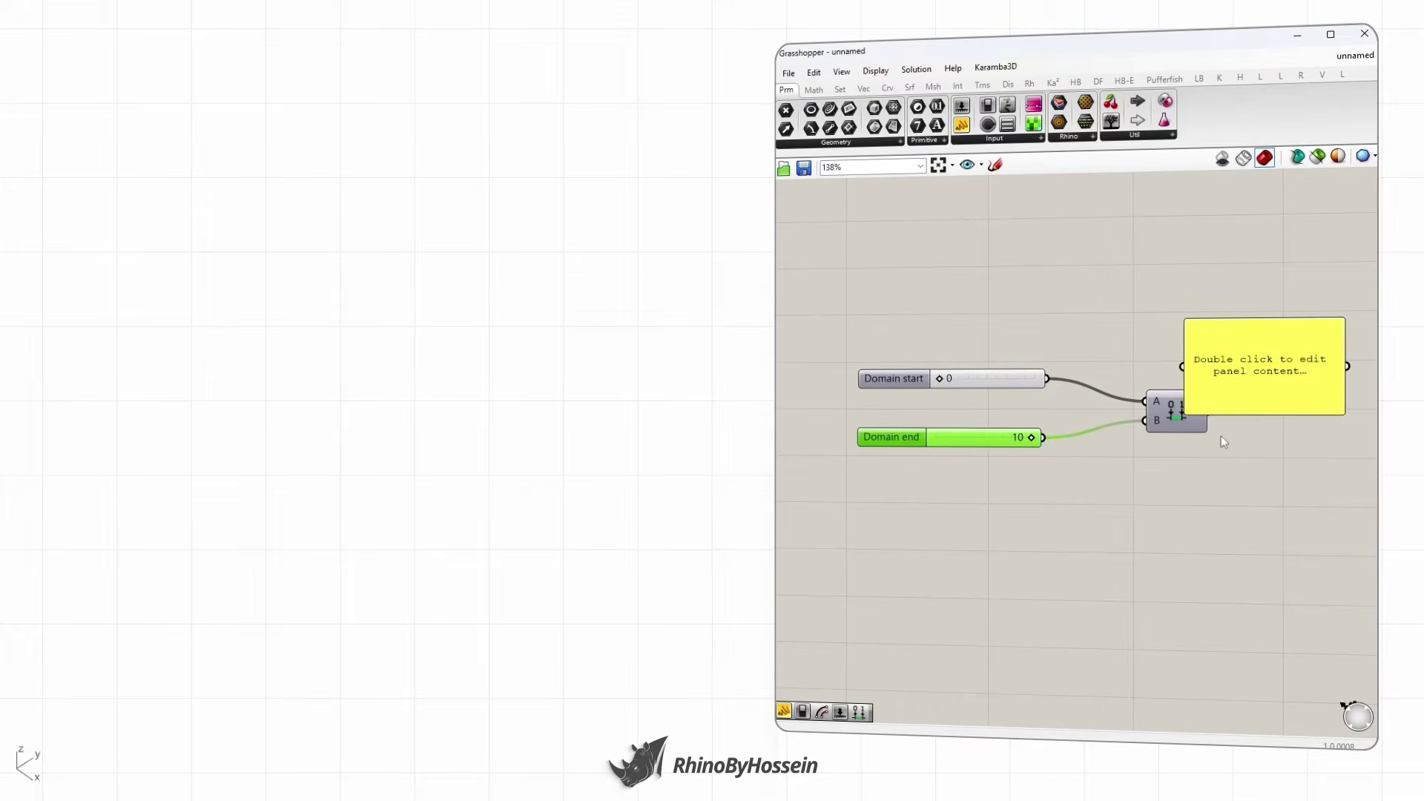
pyautogui.scroll(-2, 1073, 457)
pyautogui.moveTo(1085, 403); pyautogui.dragTo(1101, 439)
pyautogui.moveTo(1074, 459); pyautogui.dragTo(1120, 456, button='right')
pyautogui.scroll(-1, 1125, 458)
pyautogui.scroll(1, 1126, 458)
pyautogui.moveTo(1174, 461); pyautogui.dragTo(1185, 464)
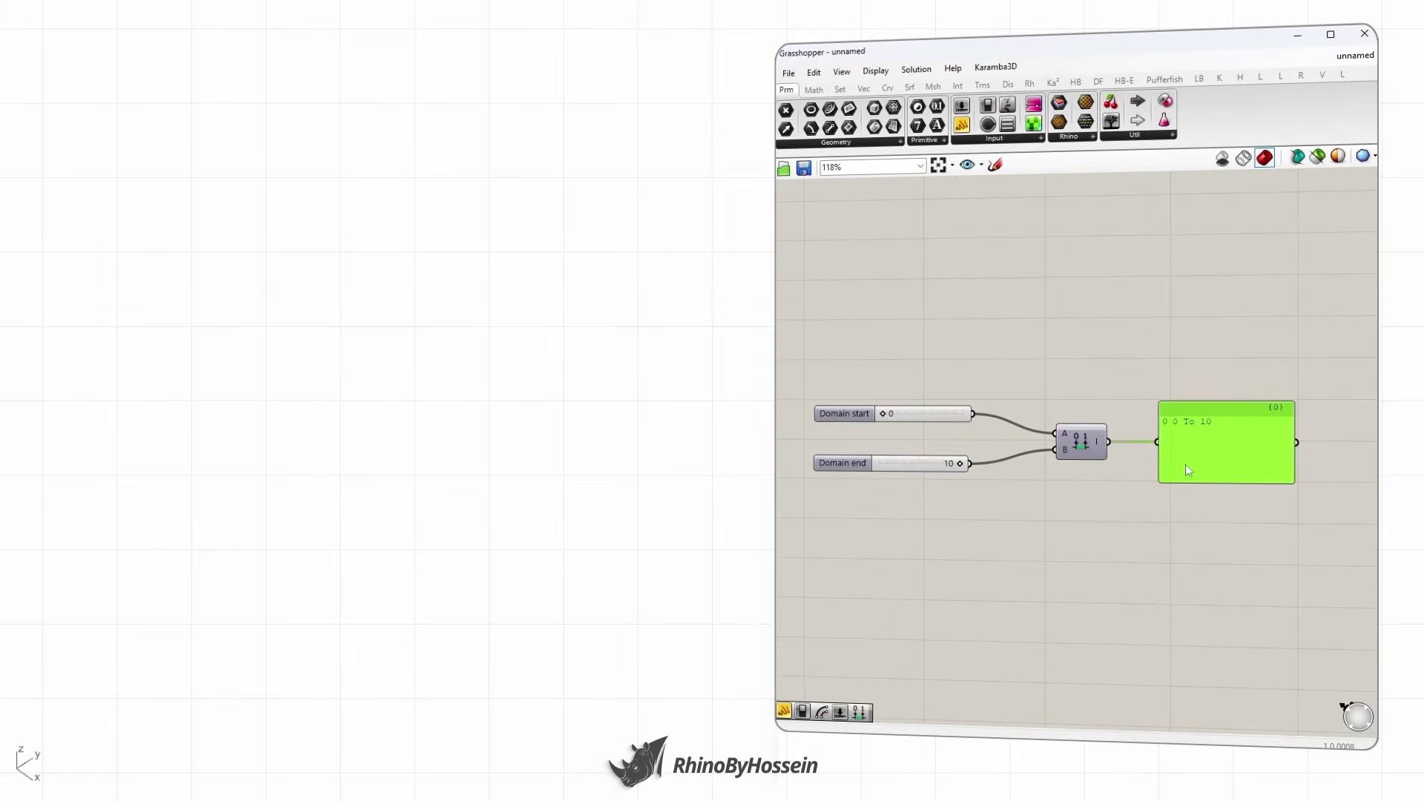
# - Stack the Domain start and Domain end sliders closely together, level with the Construct Domain component
pyautogui.moveTo(853, 463); pyautogui.dragTo(853, 437)
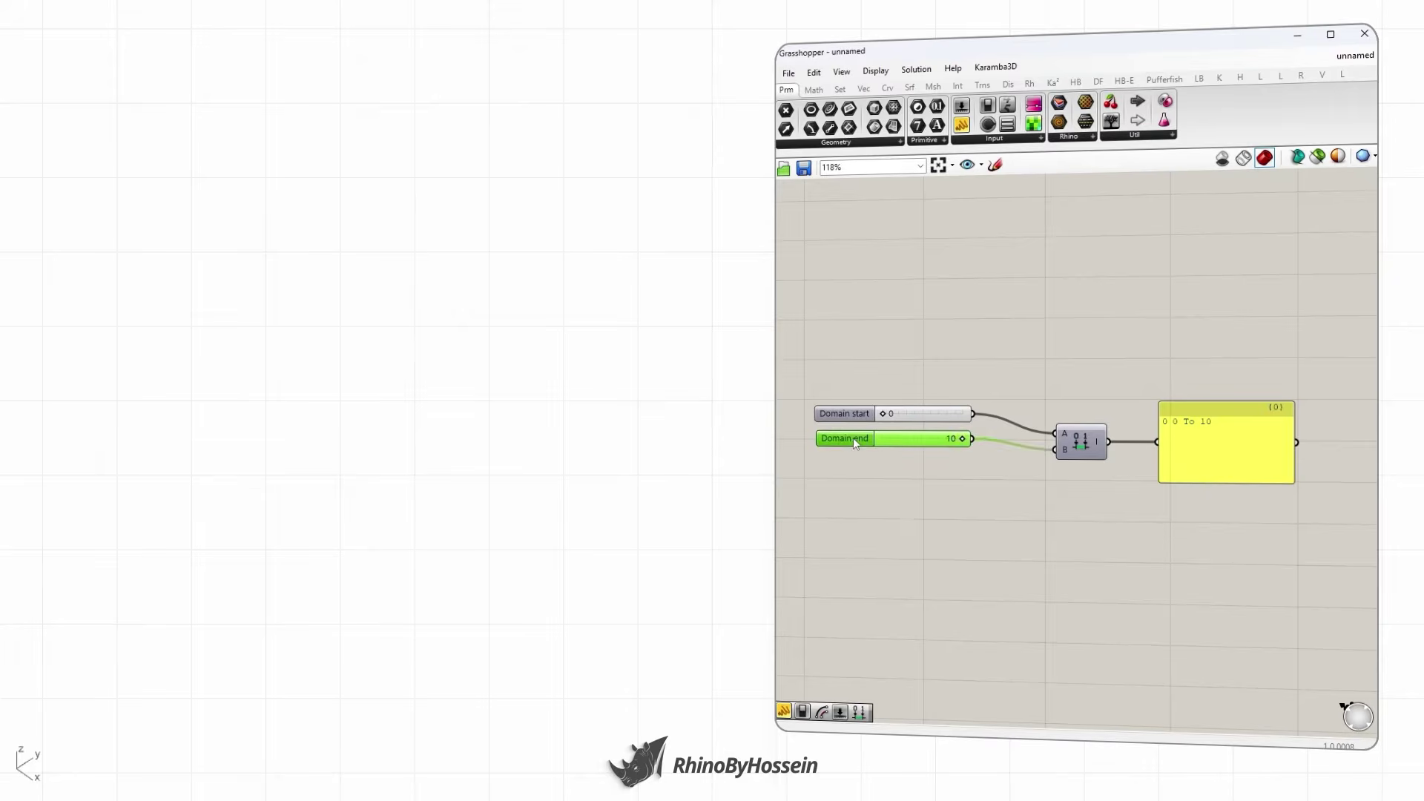
pyautogui.moveTo(877, 389); pyautogui.dragTo(836, 453)
pyautogui.moveTo(852, 434); pyautogui.dragTo(852, 450)
pyautogui.click(964, 397)
pyautogui.moveTo(1073, 537); pyautogui.dragTo(1073, 534, button='right')
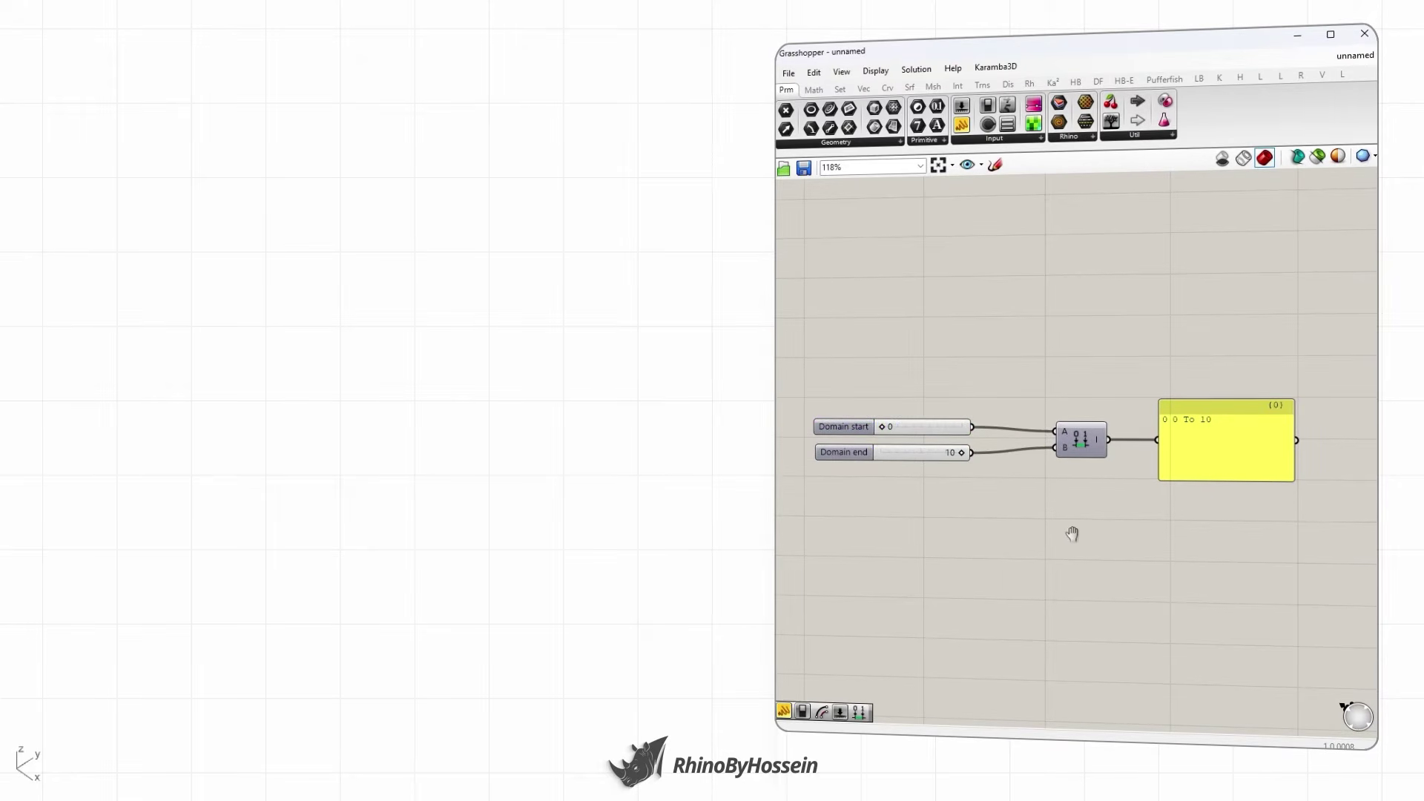
pyautogui.click(1195, 460)
pyautogui.moveTo(1194, 454); pyautogui.dragTo(1200, 454)
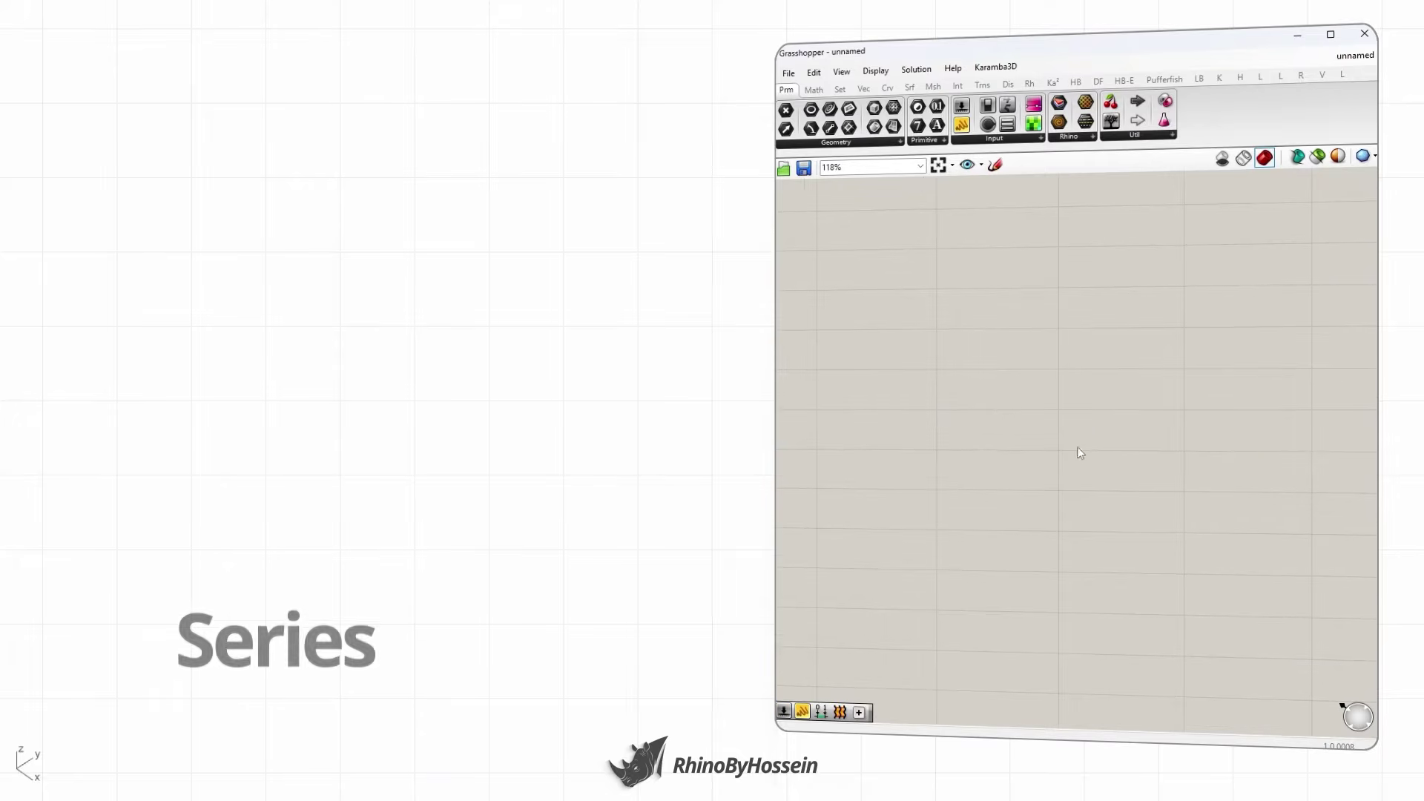
# - Place a Series component in the middle of the empty canvas
pyautogui.doubleClick(1080, 452)
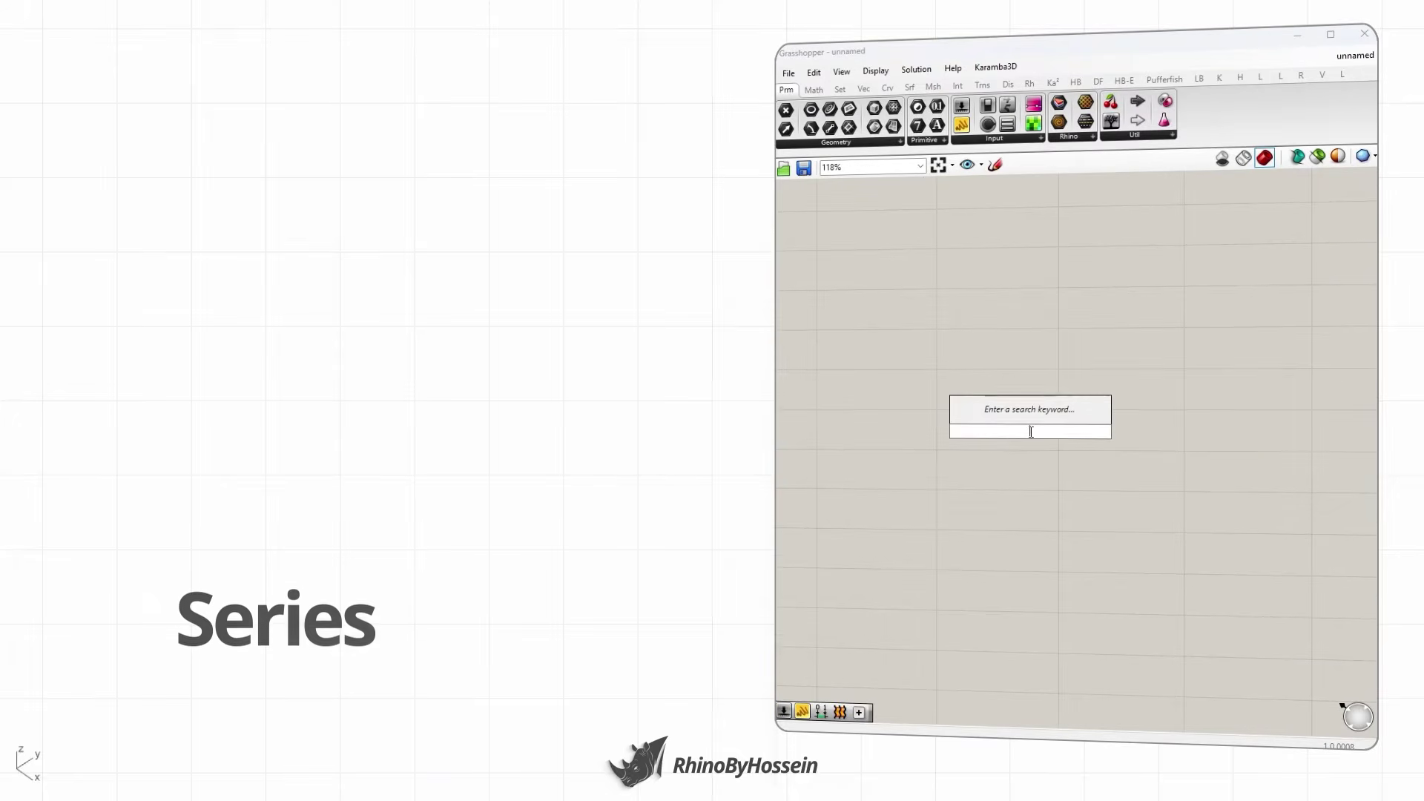
pyautogui.write('seri')
pyautogui.press('Up')
pyautogui.press('Down')
pyautogui.press('Up')
pyautogui.press('Return')
pyautogui.scroll(3, 1052, 439)
pyautogui.moveTo(1001, 463); pyautogui.dragTo(1059, 491, button='right')
pyautogui.scroll(-2, 1071, 478)
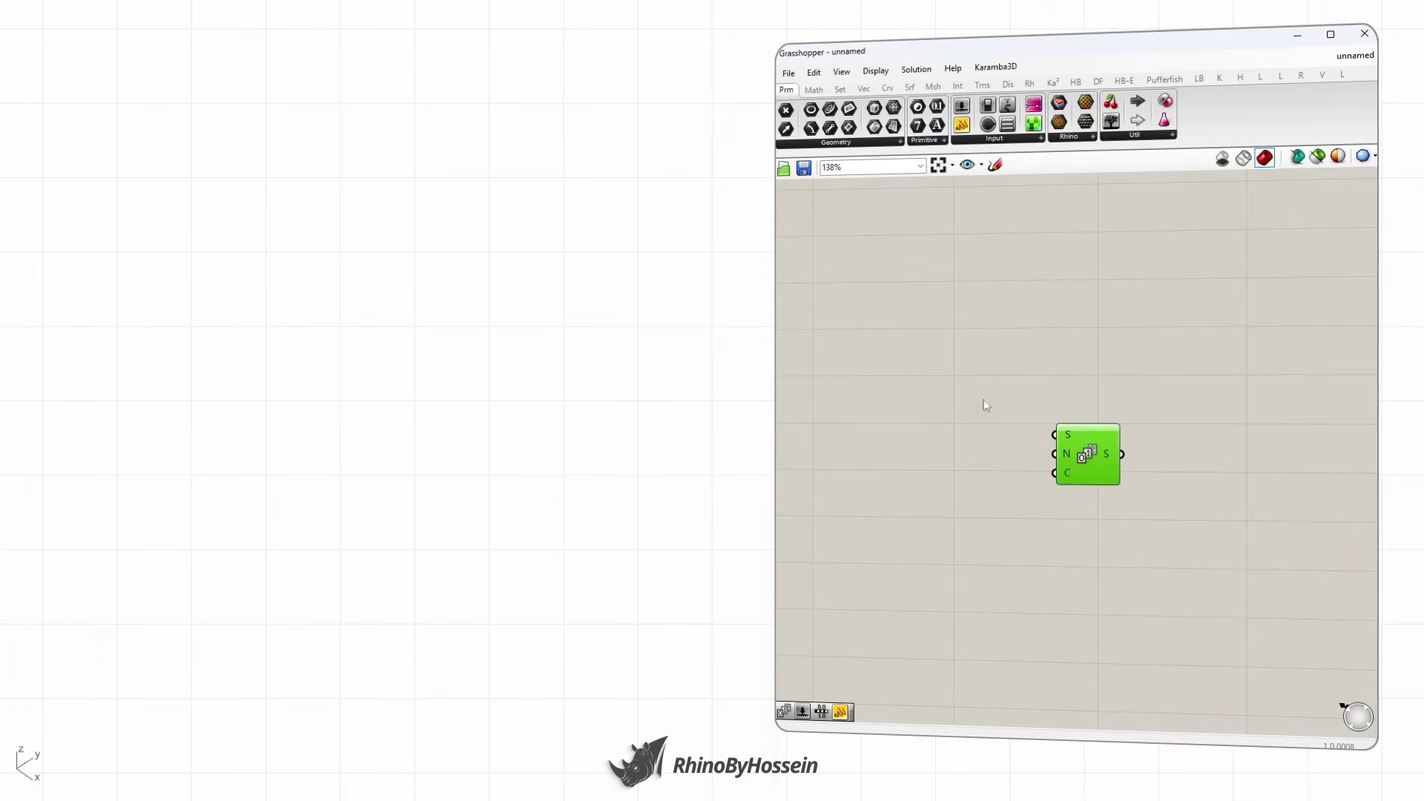
pyautogui.moveTo(1096, 478); pyautogui.dragTo(1101, 479)
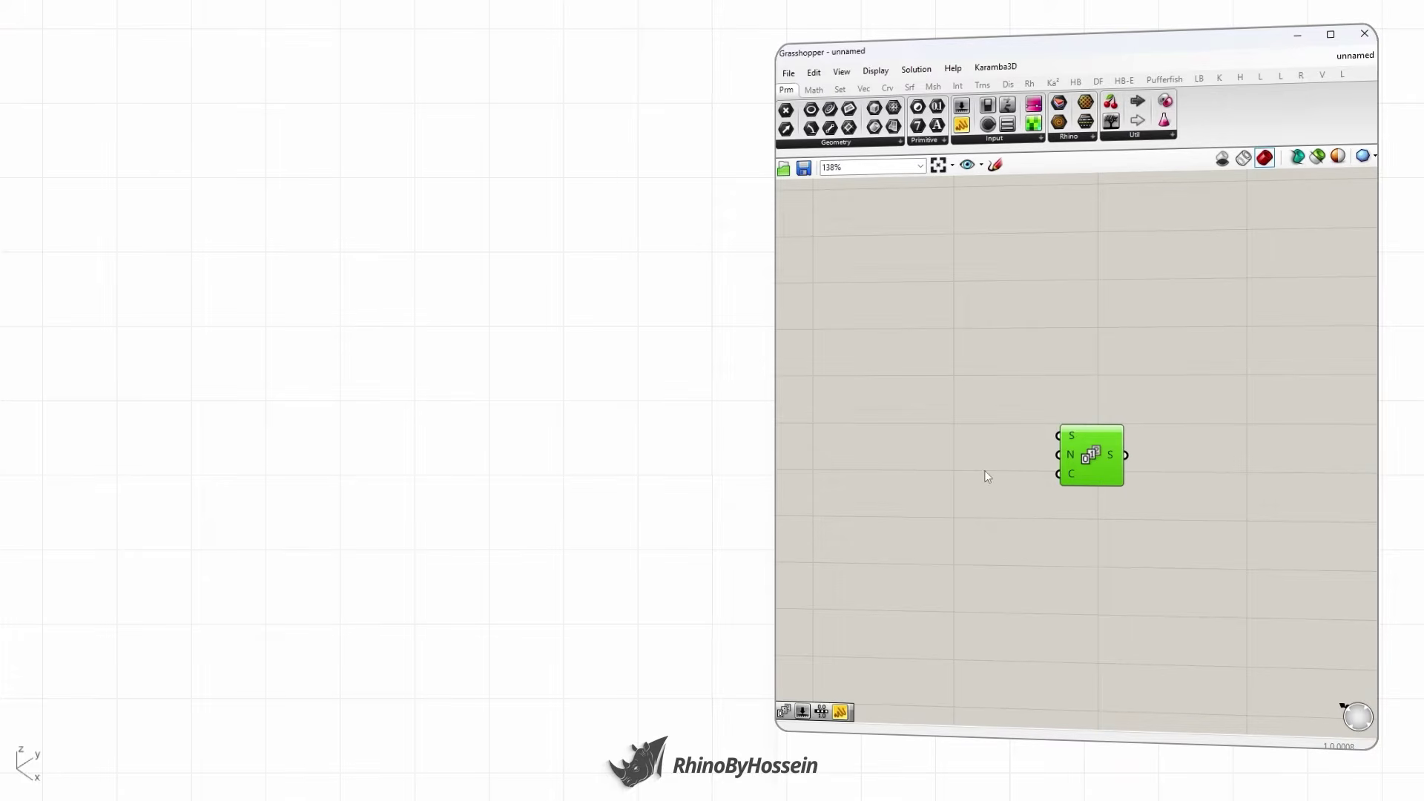
# - Add a number slider with the value 1 and connect it to the Series component's start input (S)
pyautogui.moveTo(1084, 469); pyautogui.dragTo(1077, 485, button='right')
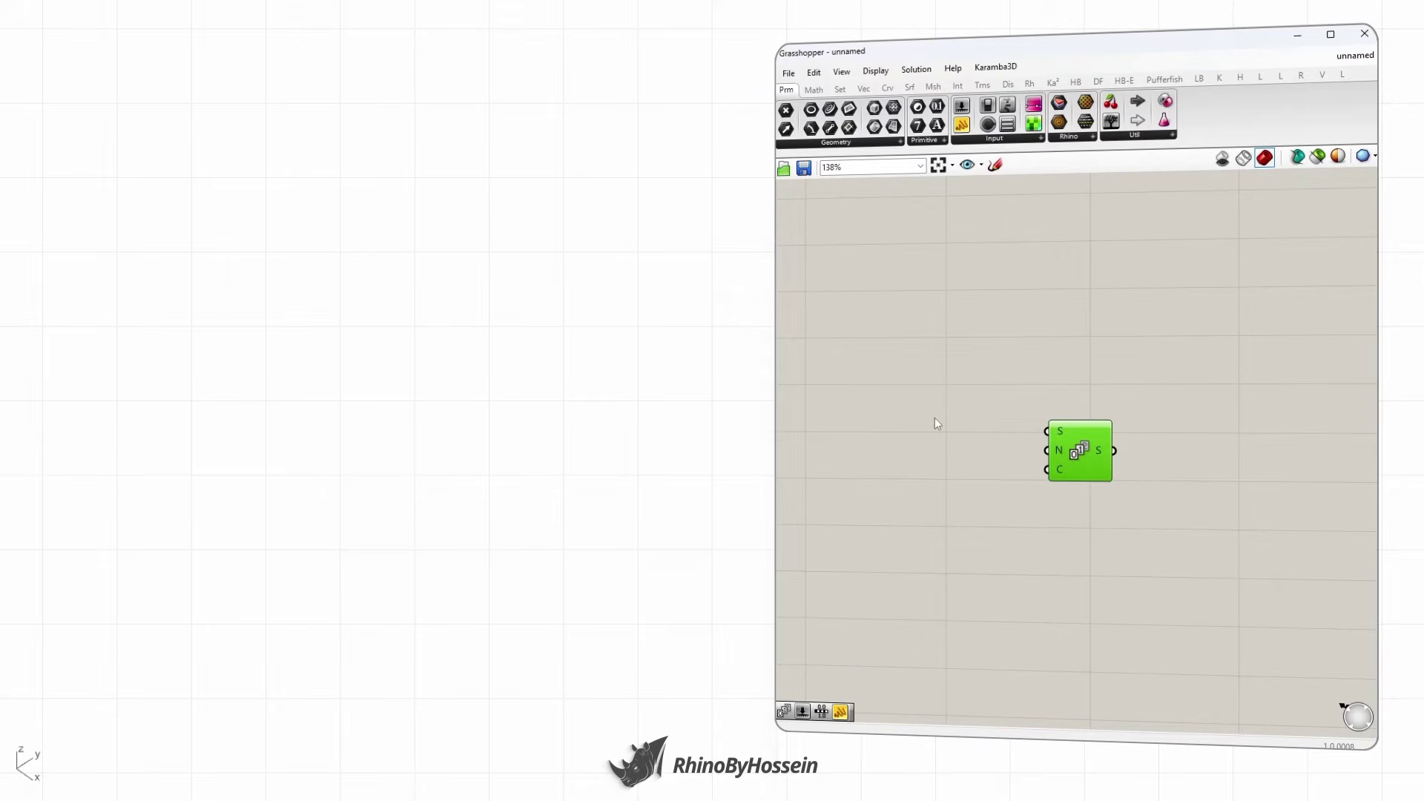
pyautogui.doubleClick(884, 405)
pyautogui.write('1')
pyautogui.press('Return')
pyautogui.moveTo(961, 403); pyautogui.dragTo(1047, 431)
# - Add a number slider with the value 3, connect it to the Series step input (N), and align it under the Start slider
pyautogui.doubleClick(849, 456)
pyautogui.write('3')
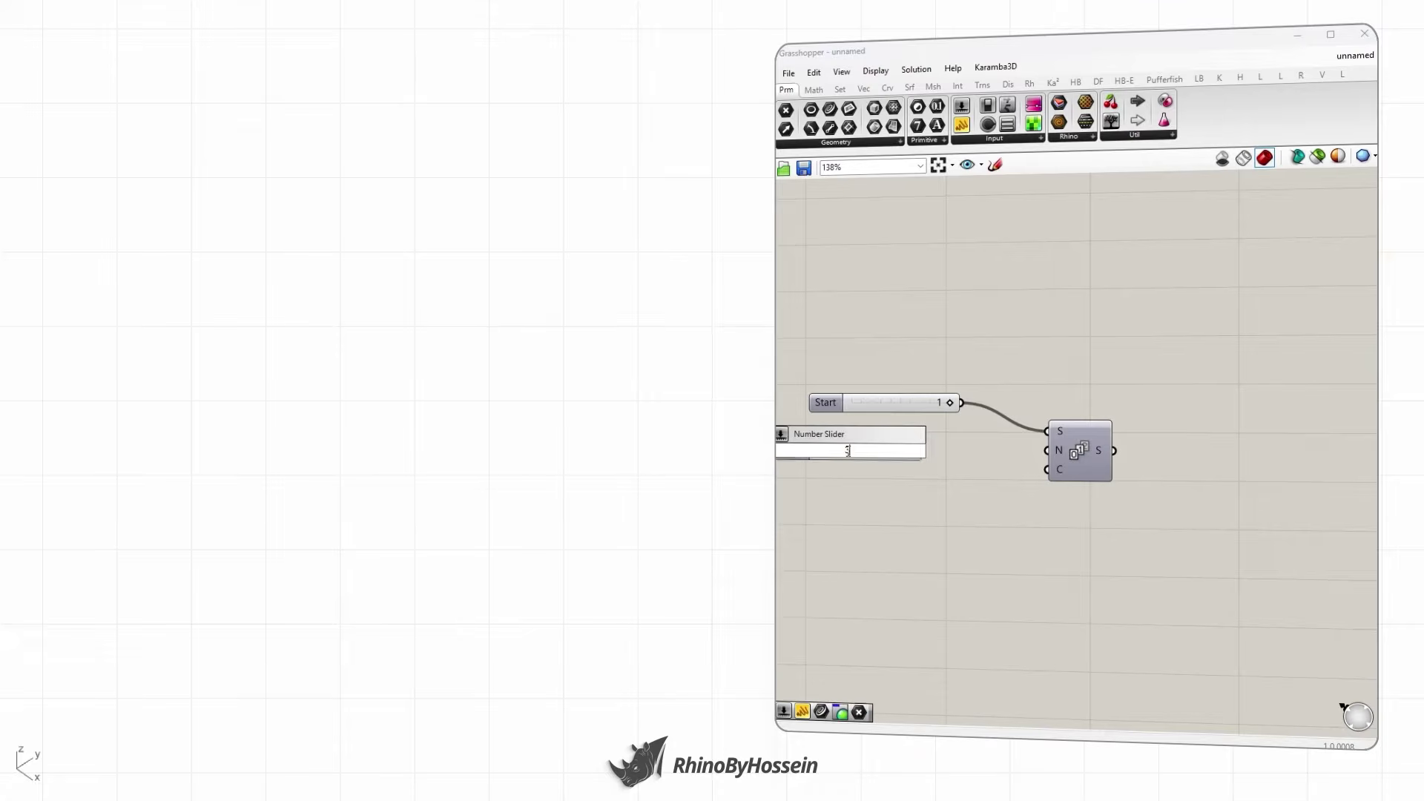
pyautogui.press('Return')
pyautogui.moveTo(930, 450); pyautogui.dragTo(1047, 450)
pyautogui.moveTo(806, 454); pyautogui.dragTo(837, 447)
# - Add a number slider with the value 5, connect it to the Series count input (C), and move it under the Step slider
pyautogui.doubleClick(873, 504)
pyautogui.write('5')
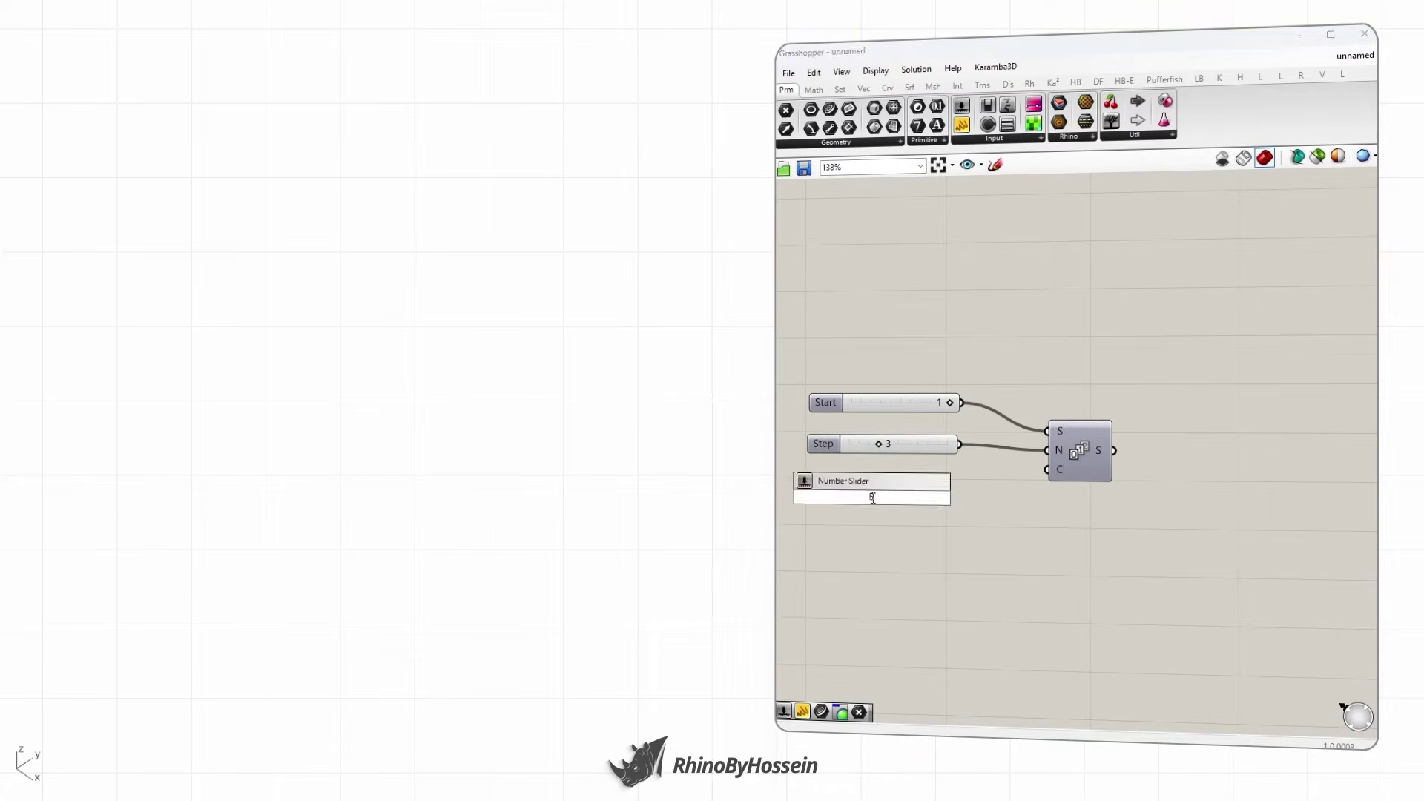
pyautogui.press('Return')
pyautogui.moveTo(950, 497); pyautogui.dragTo(1038, 472)
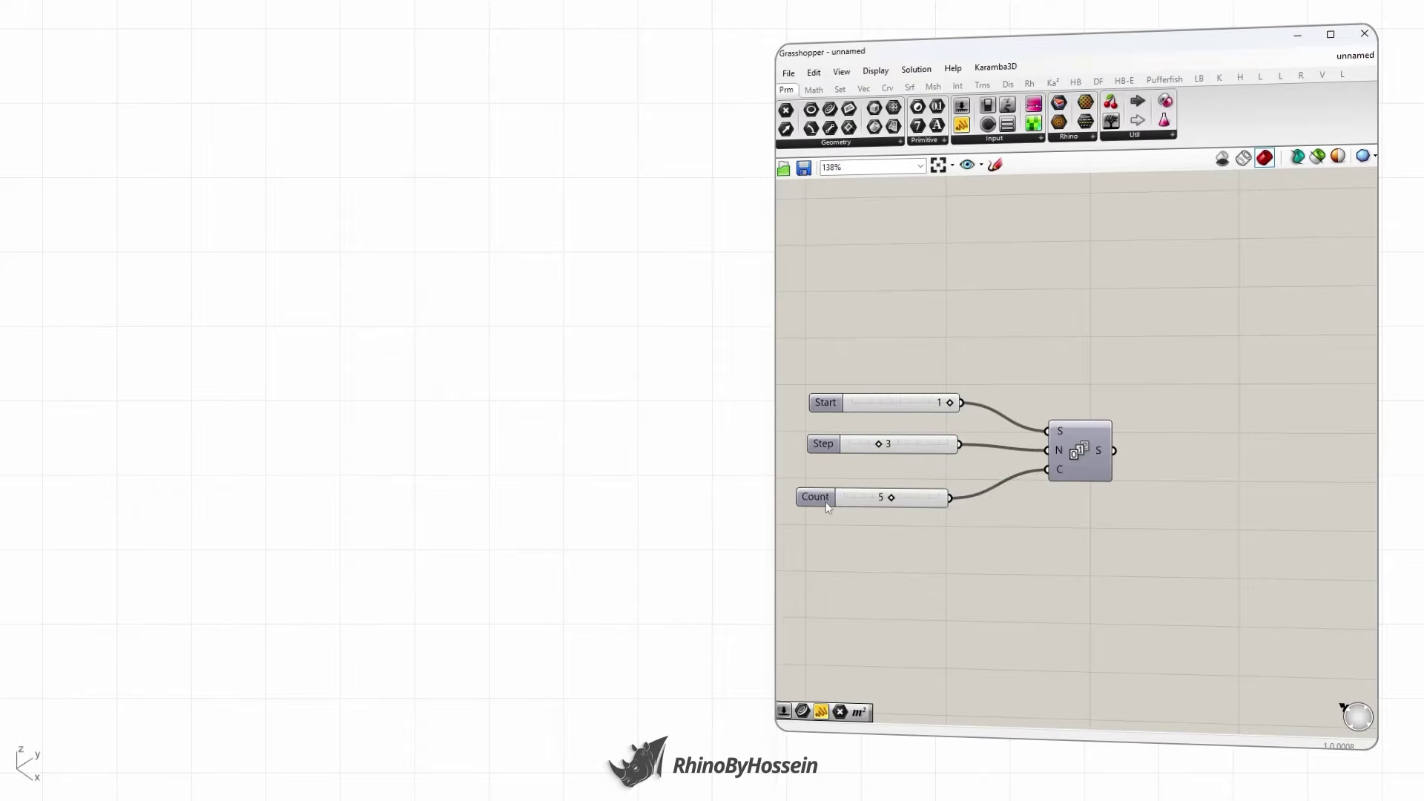
pyautogui.moveTo(826, 501); pyautogui.dragTo(845, 487)
pyautogui.click(1199, 383)
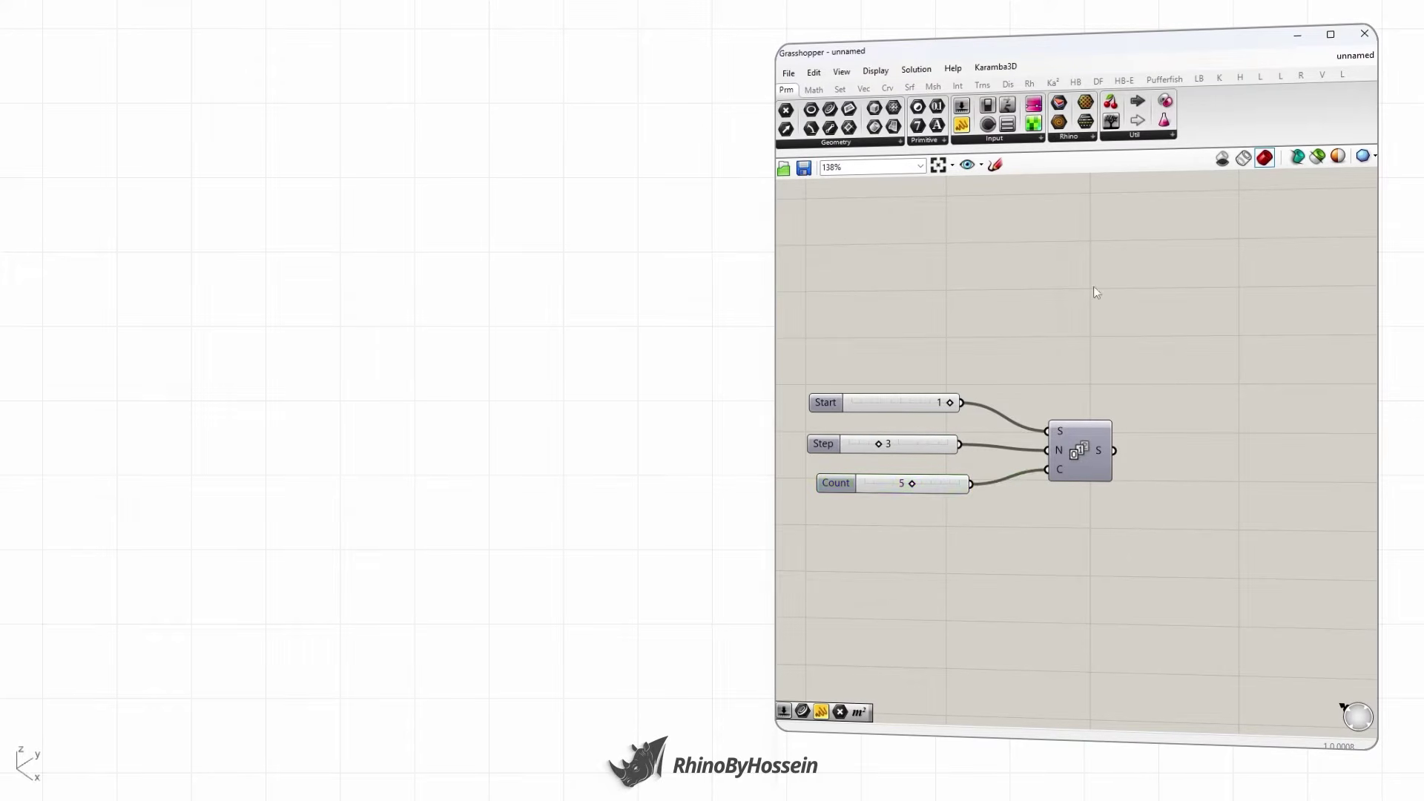
# - Add a panel showing the Series output and line it up beside the Series component
pyautogui.moveTo(961, 124); pyautogui.dragTo(1208, 379)
pyautogui.moveTo(1117, 455); pyautogui.dragTo(1217, 465)
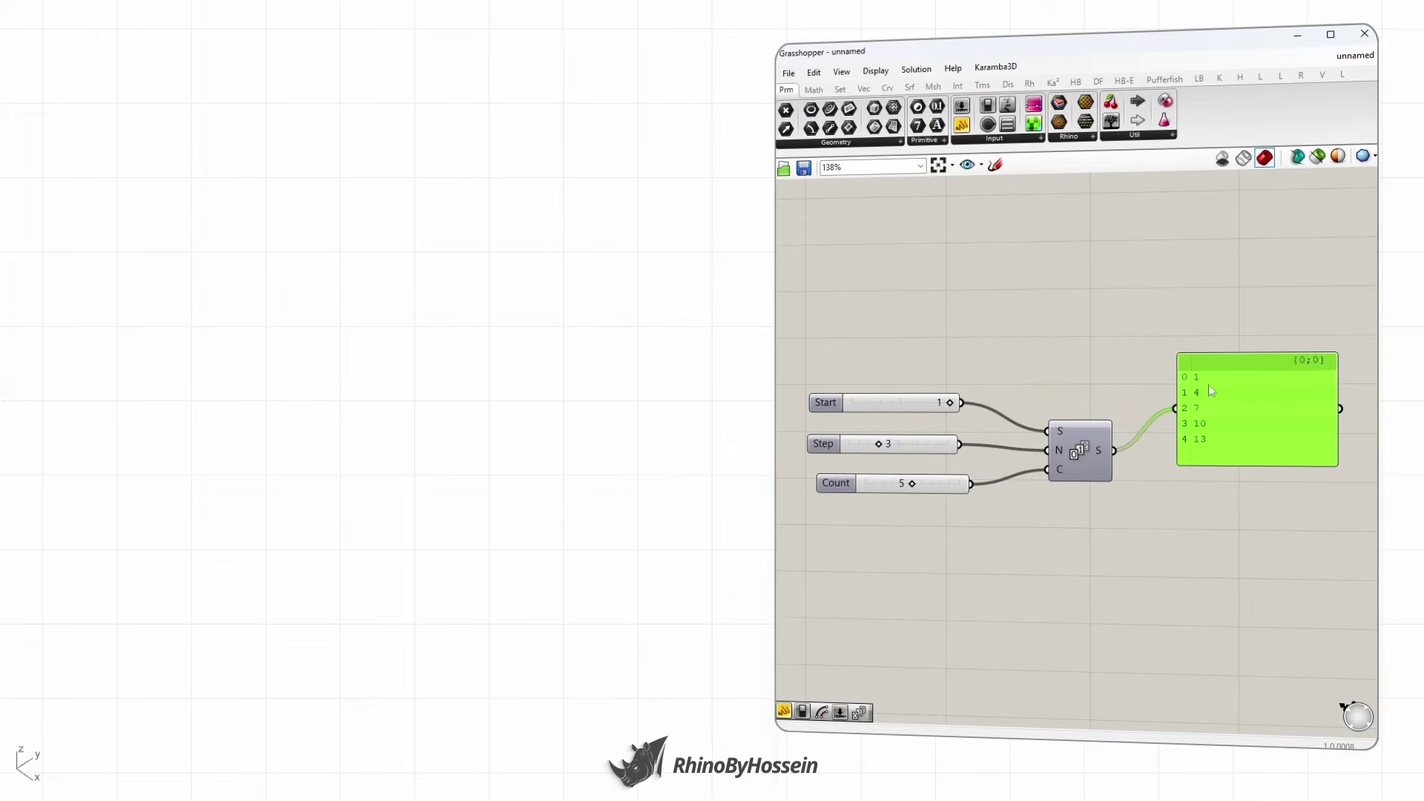
pyautogui.click(1075, 396)
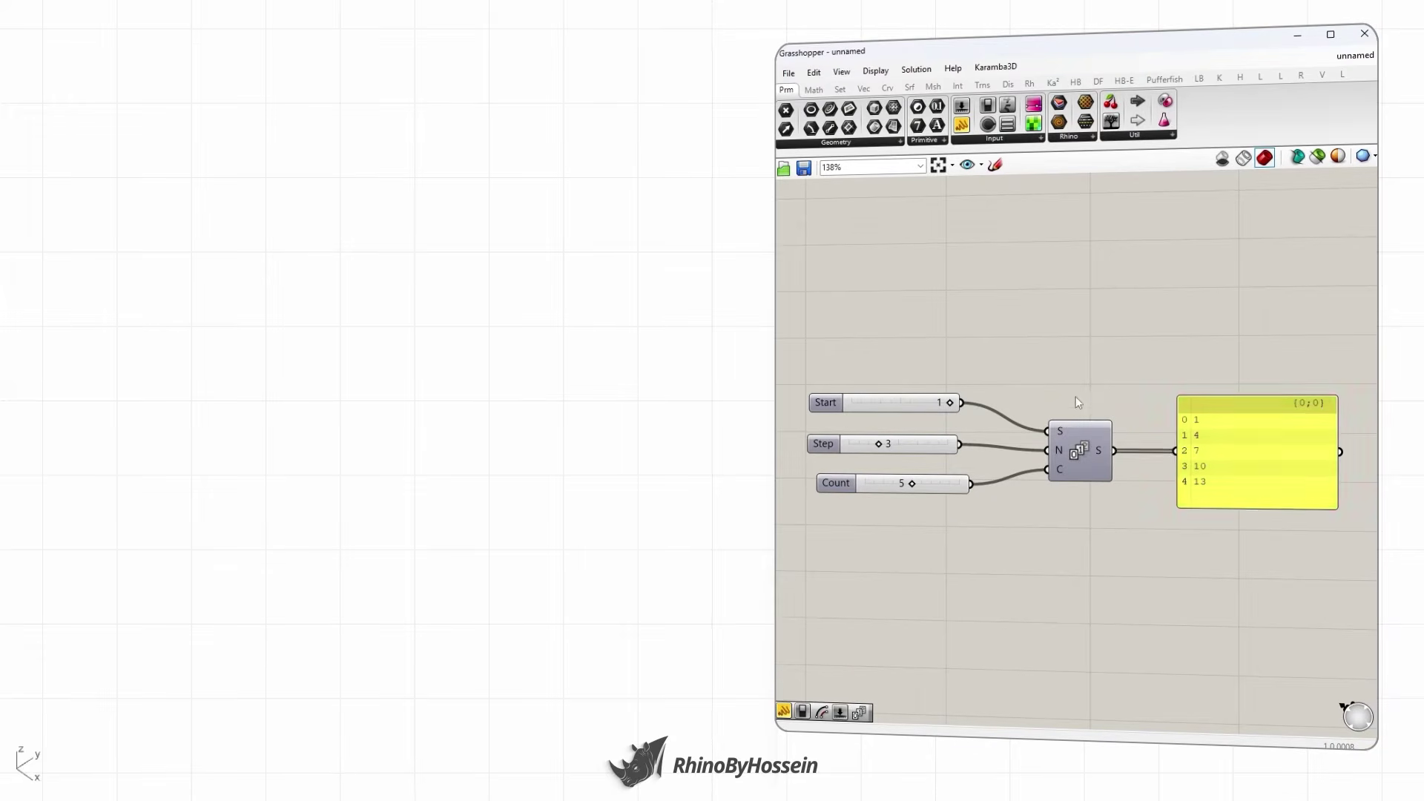
pyautogui.scroll(-2, 1075, 396)
pyautogui.scroll(2, 1197, 433)
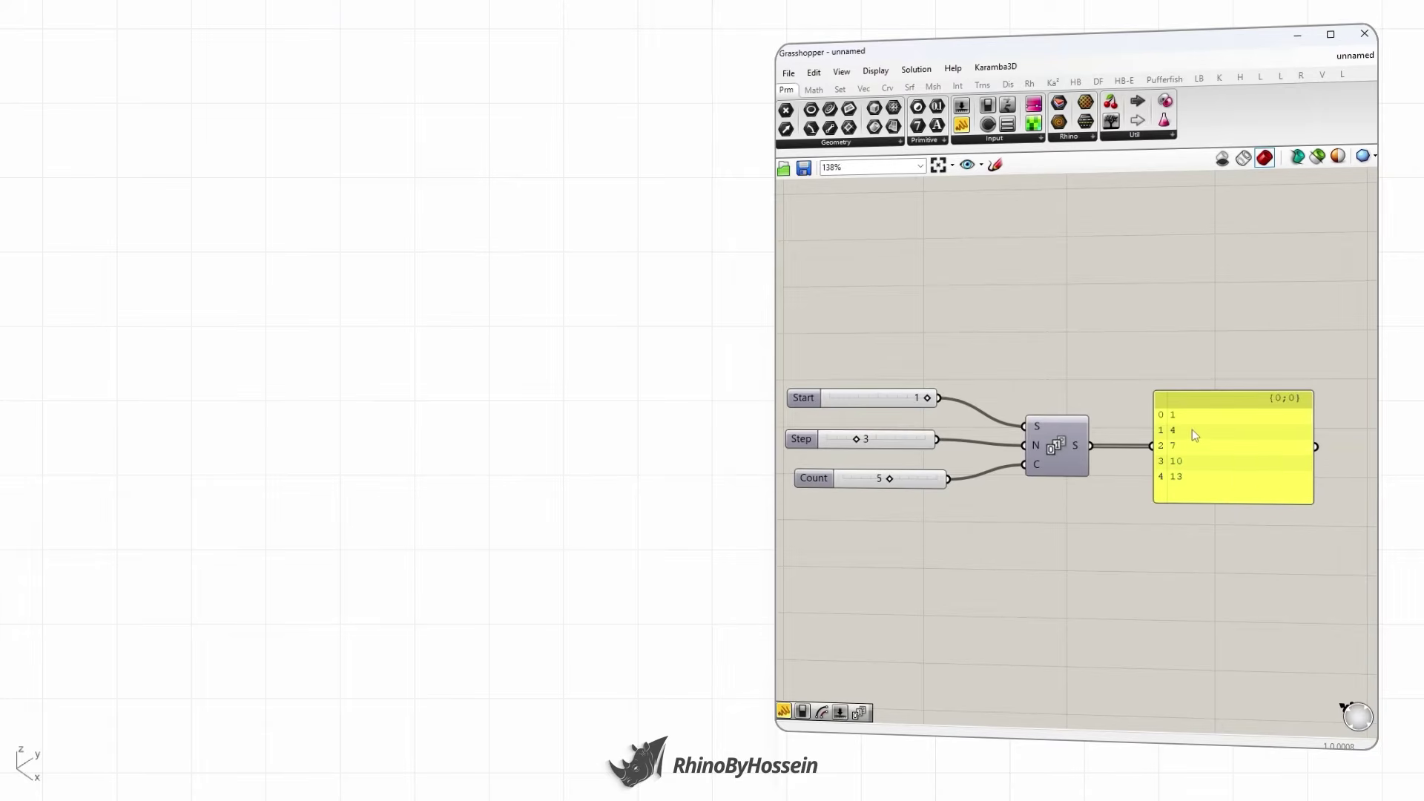
pyautogui.scroll(-2, 1192, 432)
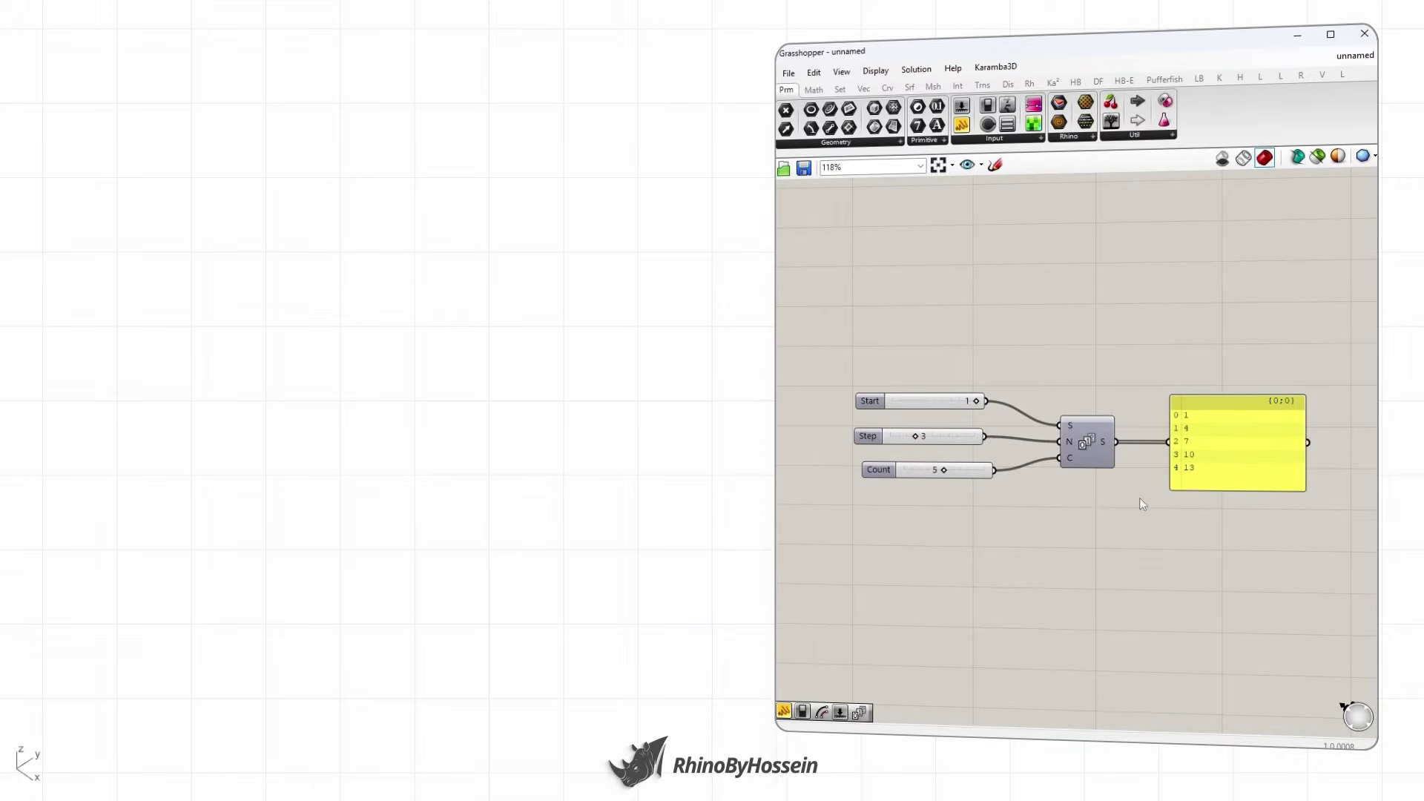
pyautogui.moveTo(1091, 540); pyautogui.dragTo(1088, 541, button='right')
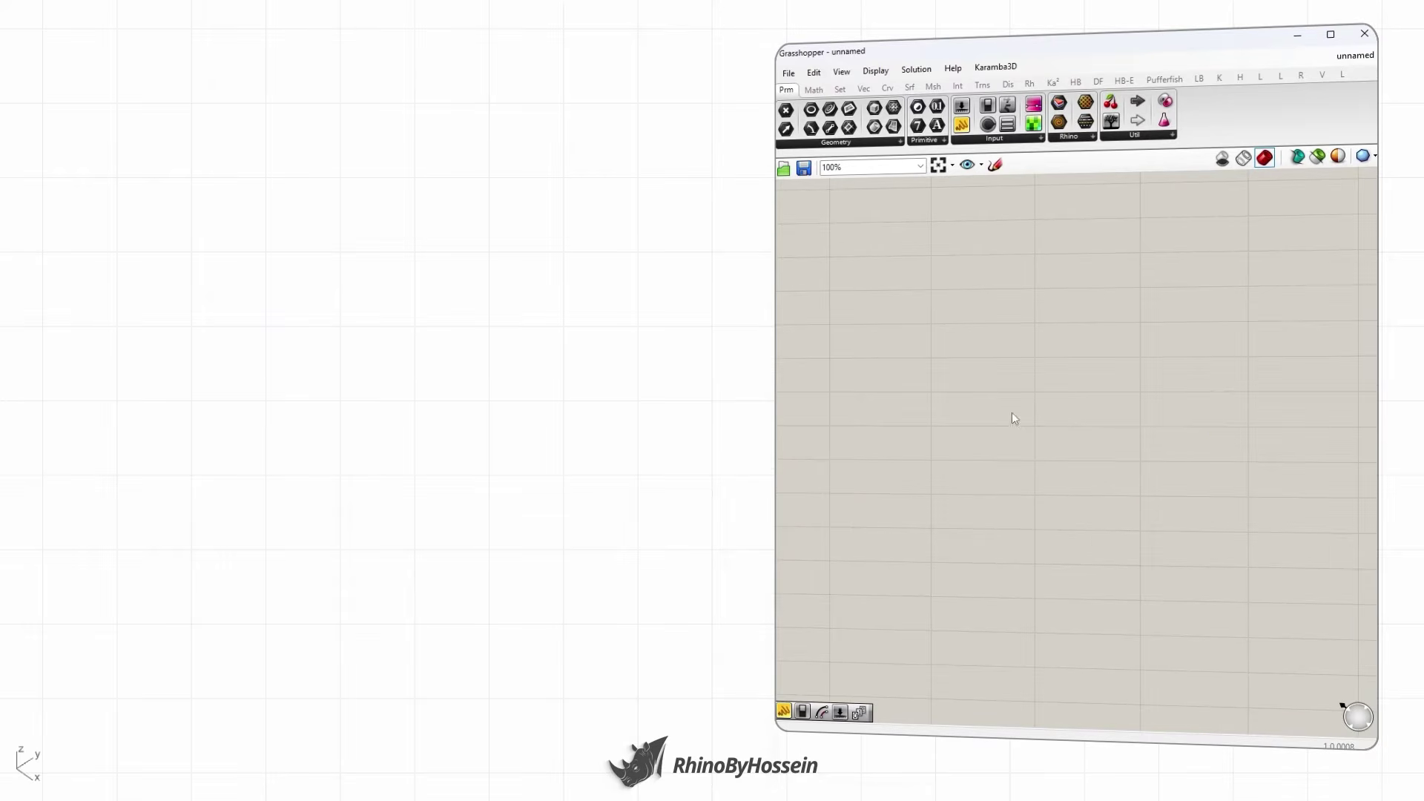
# - Place a Range component in the middle of the empty canvas
pyautogui.doubleClick(1077, 456)
pyautogui.write('range')
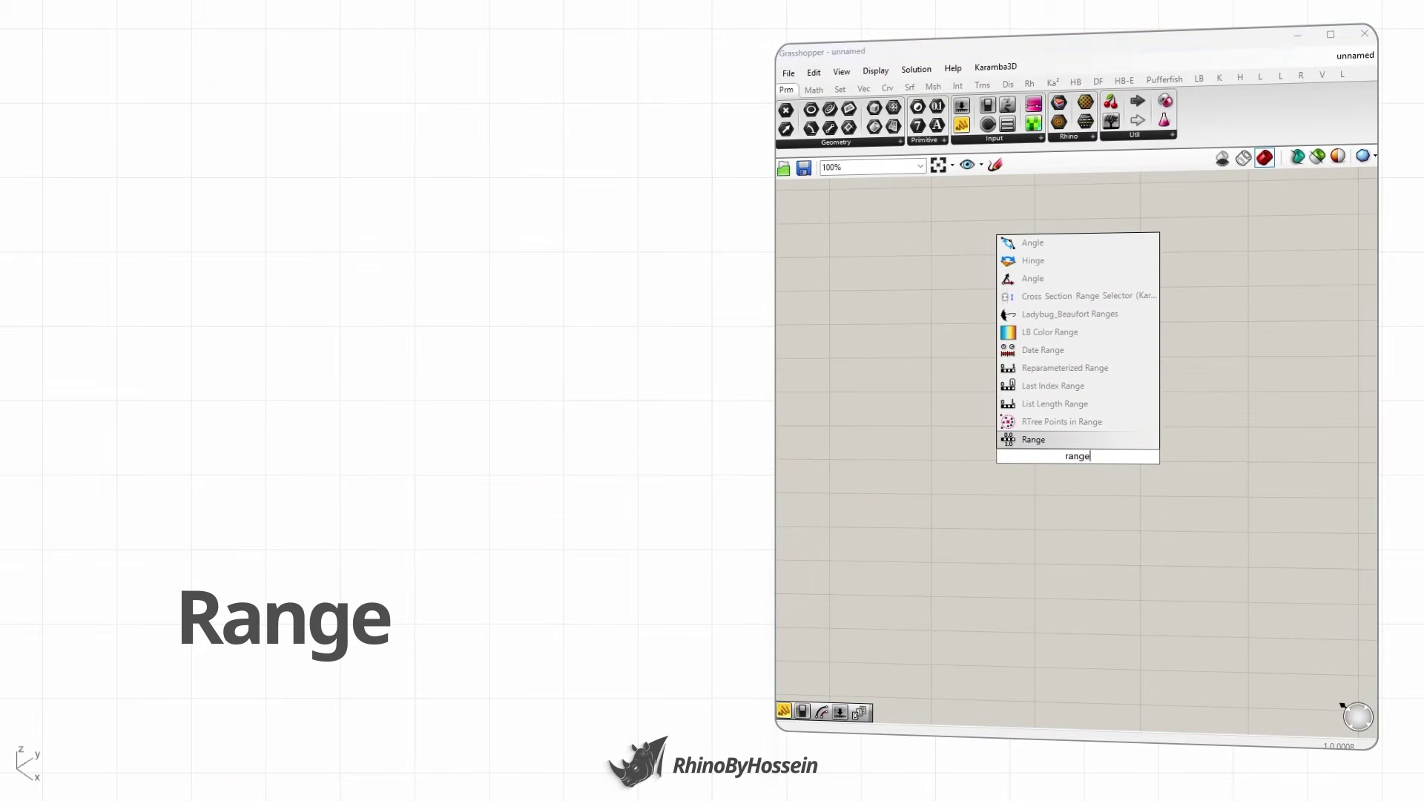
pyautogui.press('Return')
pyautogui.click(1077, 458)
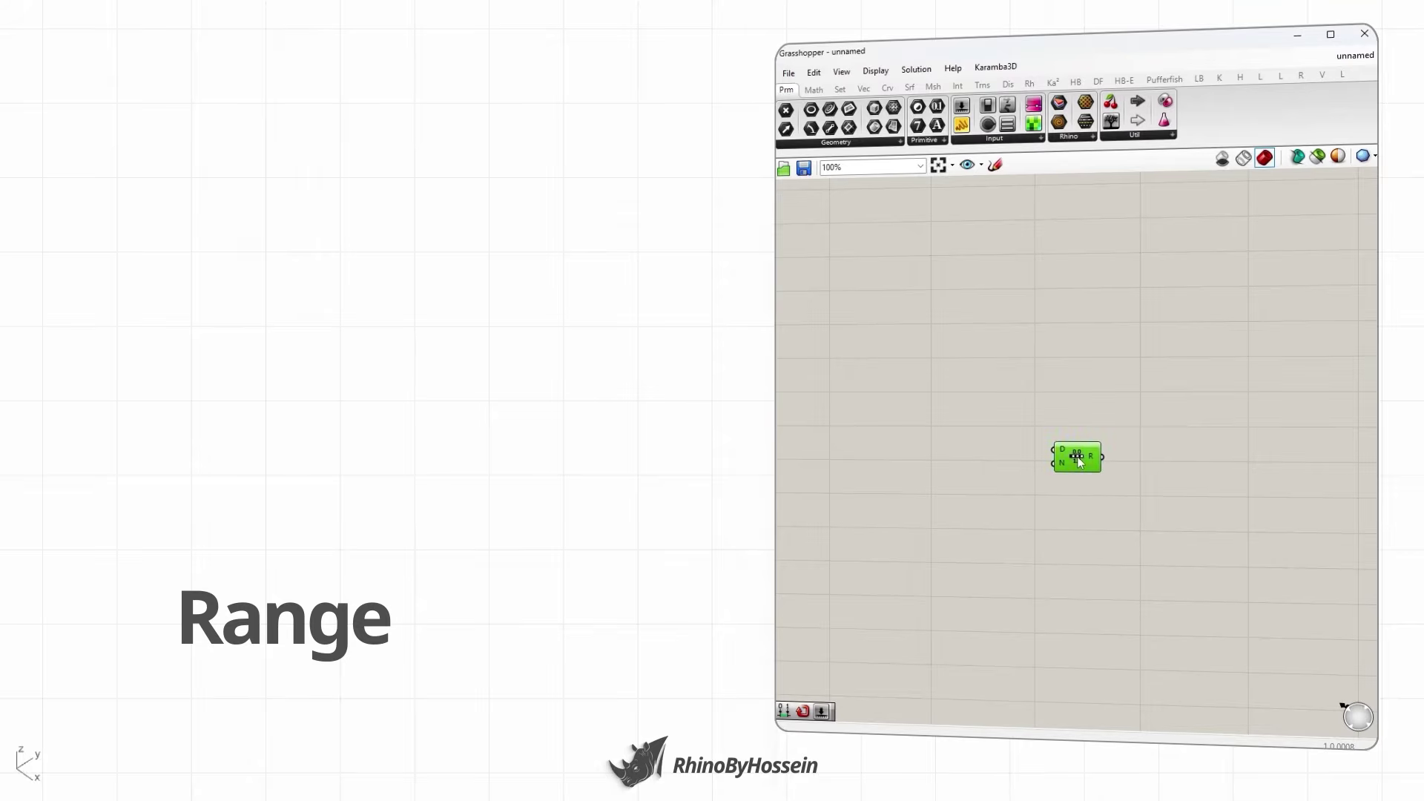
pyautogui.moveTo(1077, 458); pyautogui.dragTo(1097, 473)
pyautogui.scroll(2, 1113, 482)
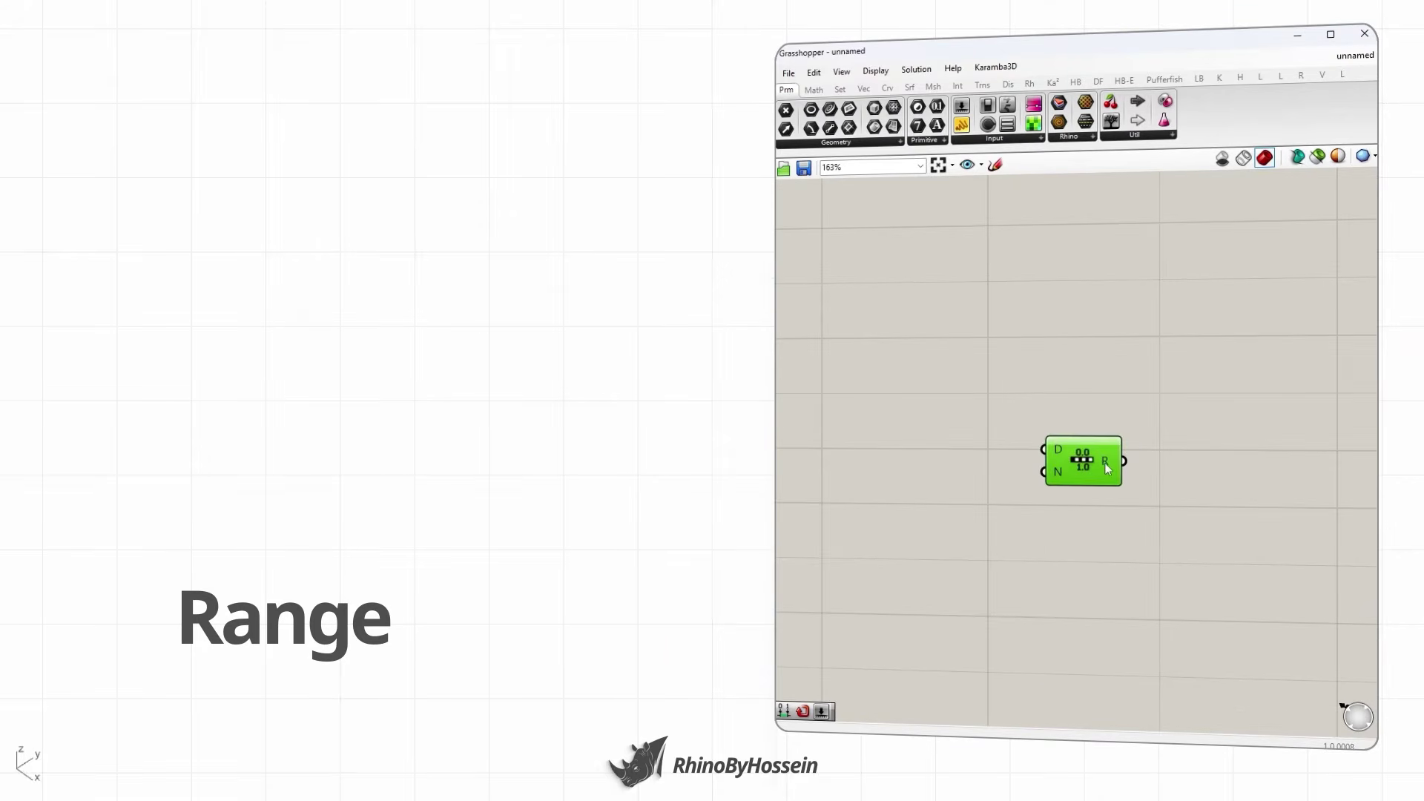
pyautogui.scroll(-2, 1097, 484)
pyautogui.click(1075, 418)
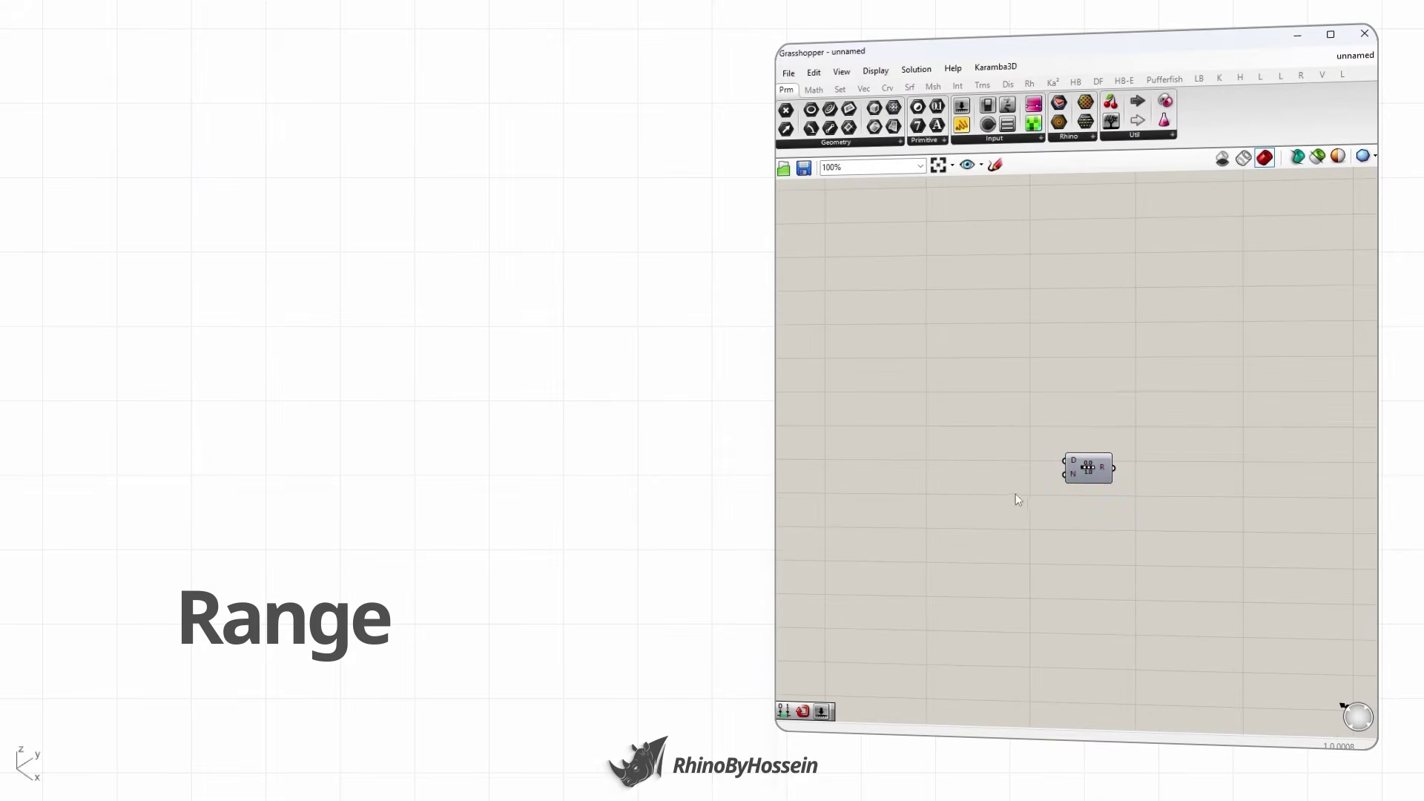
pyautogui.moveTo(1094, 518); pyautogui.dragTo(1130, 502, button='right')
pyautogui.scroll(2, 1120, 486)
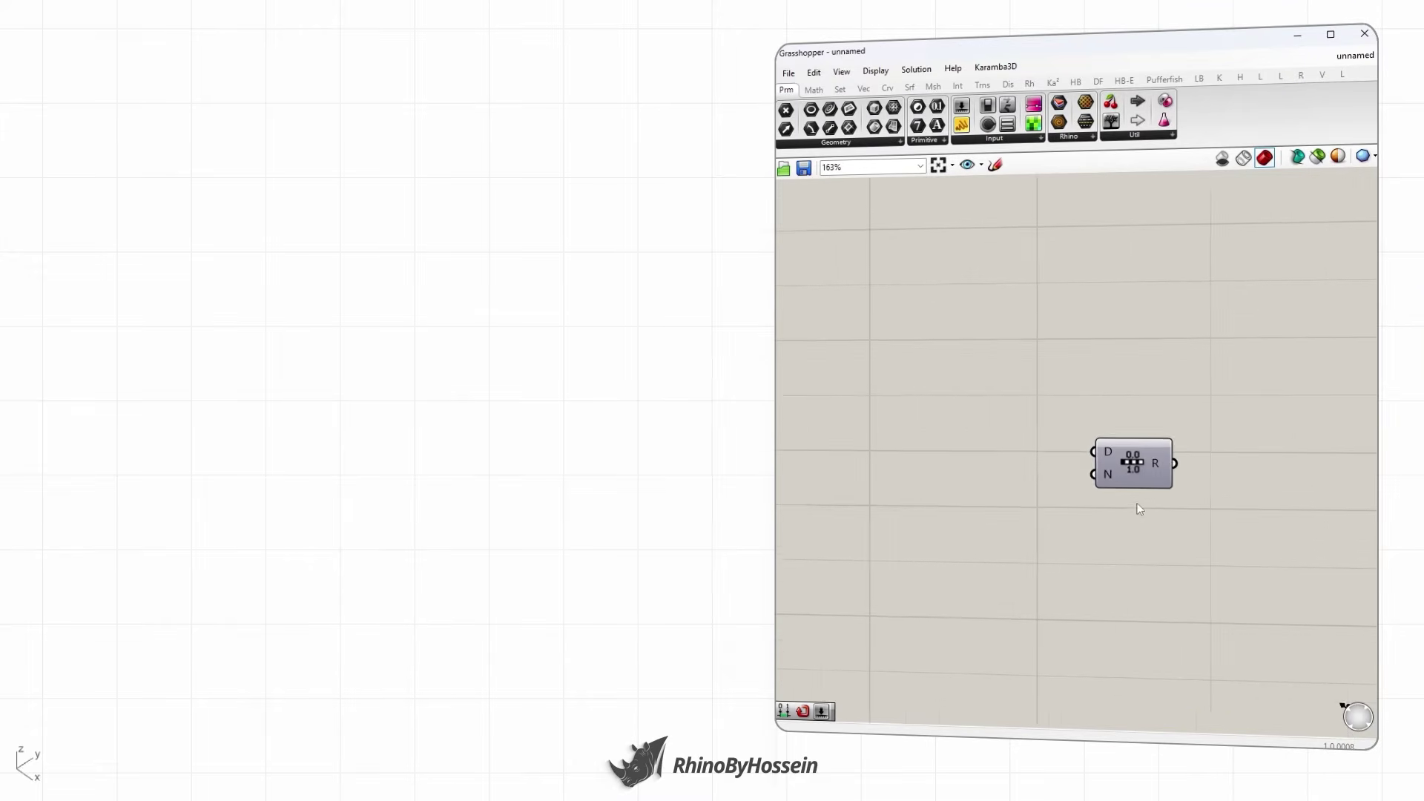
# - Place a Construct Domain component on the canvas above the Range component
pyautogui.scroll(1, 1091, 501)
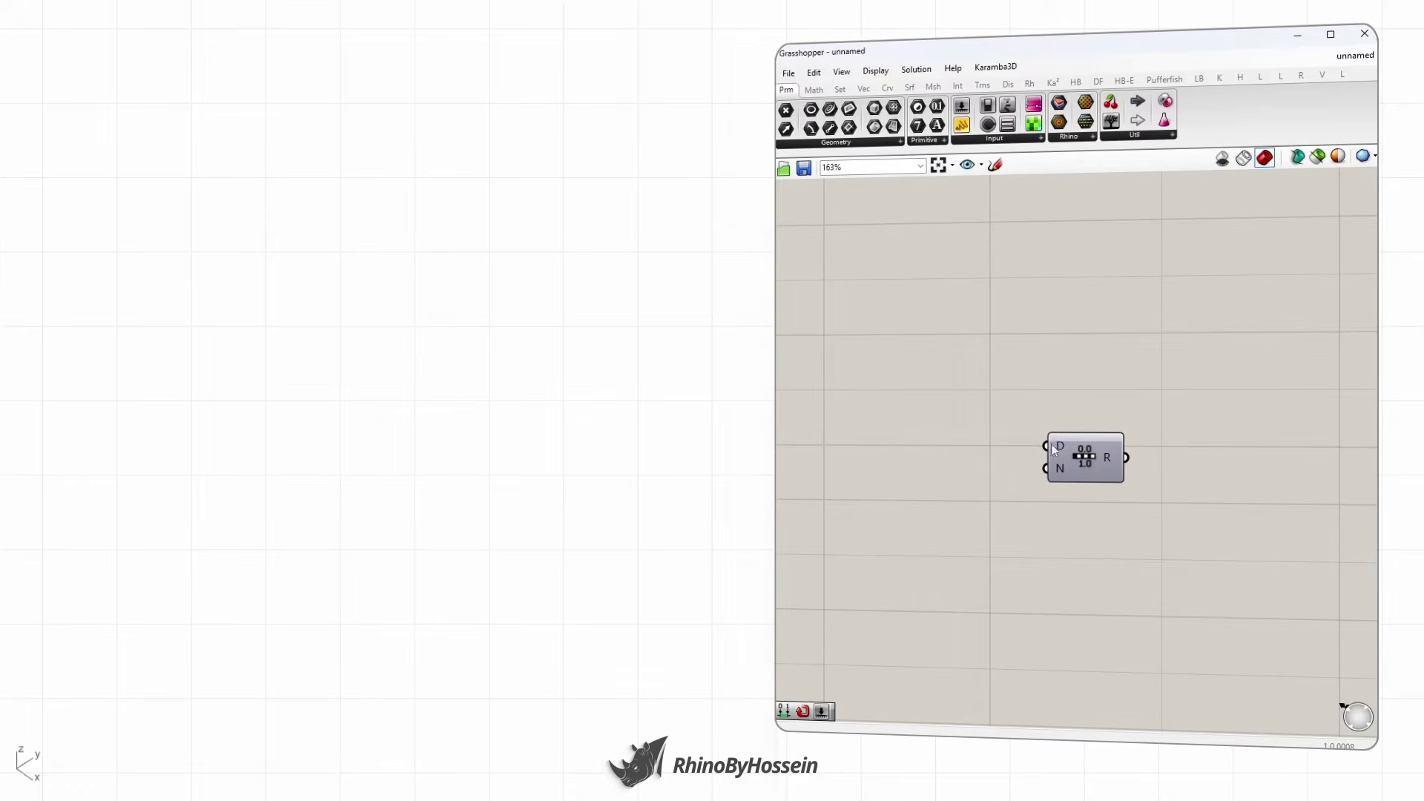
pyautogui.click(1107, 456)
pyautogui.click(1042, 404)
pyautogui.scroll(-4, 1060, 411)
pyautogui.doubleClick(1035, 401)
pyautogui.write('doma')
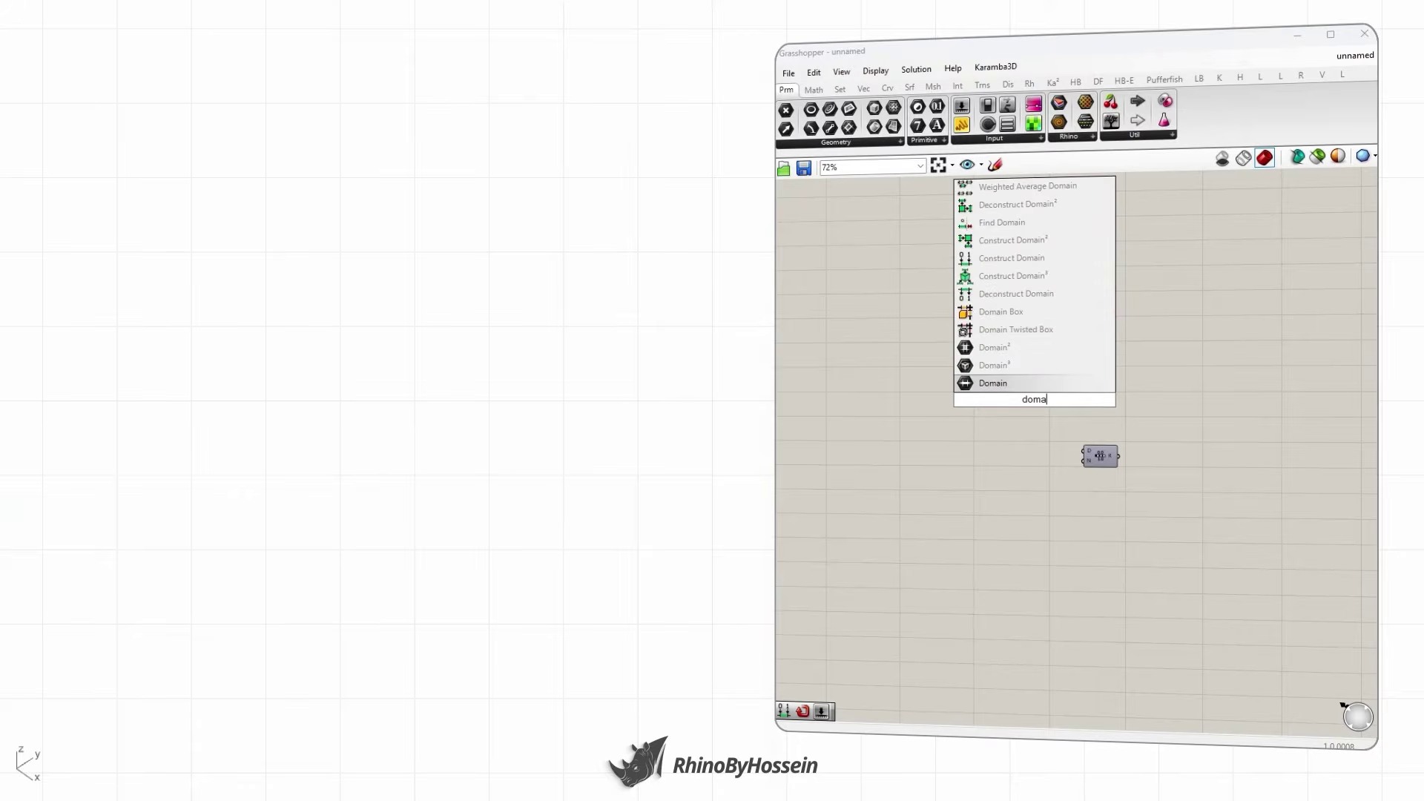
pyautogui.click(1001, 262)
# - Add a number slider with the value 0, connect it to the Construct Domain start input (A), and place it beside that component
pyautogui.scroll(3, 1004, 375)
pyautogui.doubleClick(953, 405)
pyautogui.write('0')
pyautogui.press('Return')
pyautogui.moveTo(1039, 411)
pyautogui.mouseDown()
pyautogui.moveTo(1072, 413)
pyautogui.moveTo(1051, 409)
pyautogui.mouseUp()
pyautogui.moveTo(925, 404); pyautogui.dragTo(859, 405)
pyautogui.moveTo(990, 405); pyautogui.dragTo(1058, 404)
# - Add a number slider with the value 10, connect it to the domain end input (B), and match its position and length to the Domain start slider
pyautogui.doubleClick(930, 437)
pyautogui.write('10')
pyautogui.press('Return')
pyautogui.moveTo(983, 432); pyautogui.dragTo(1058, 417)
pyautogui.moveTo(909, 438); pyautogui.dragTo(872, 431)
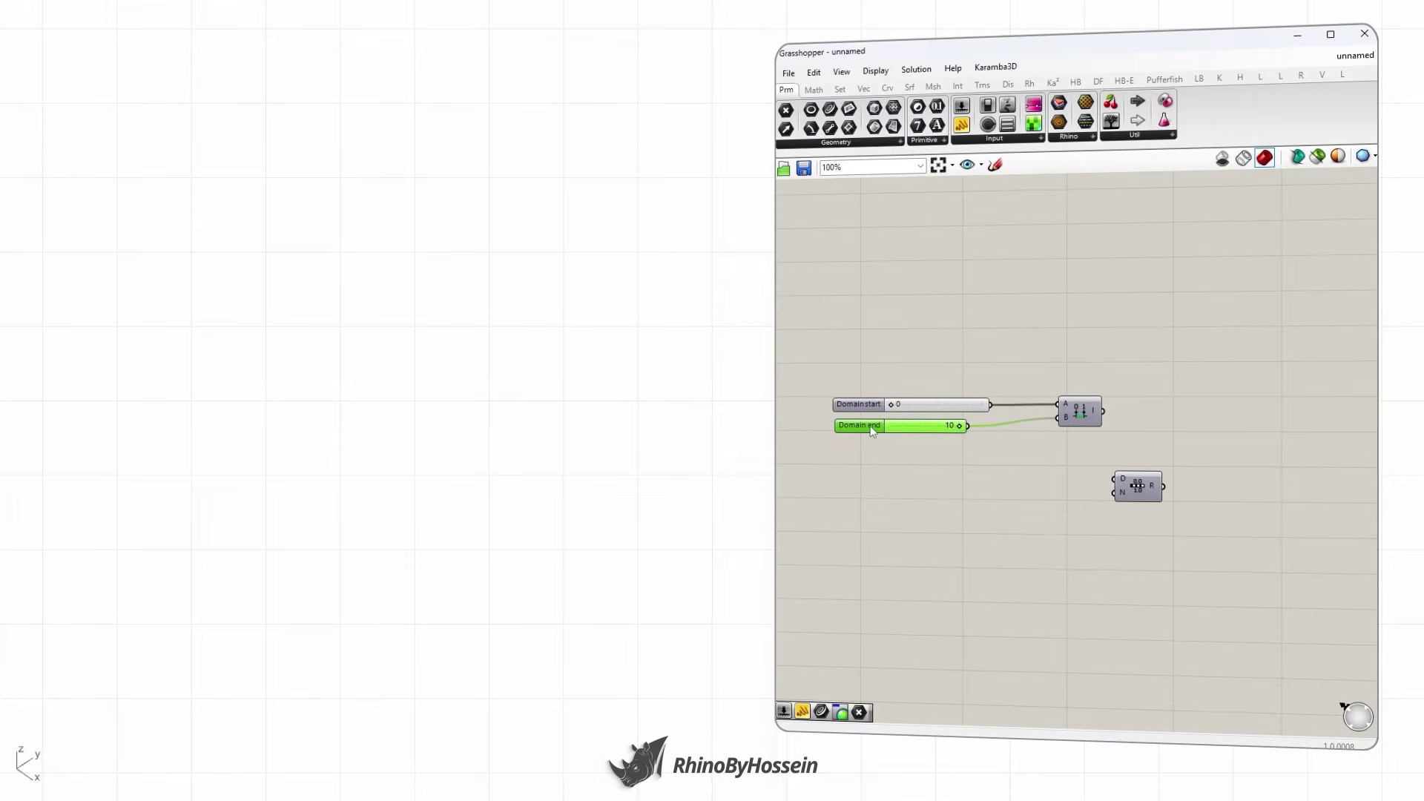
pyautogui.moveTo(967, 428); pyautogui.dragTo(990, 428)
# - Connect the constructed domain to the Range domain input (D) and a new number slider with the value 4 to its steps input (N)
pyautogui.moveTo(1104, 411); pyautogui.dragTo(1201, 480)
pyautogui.click(1084, 449)
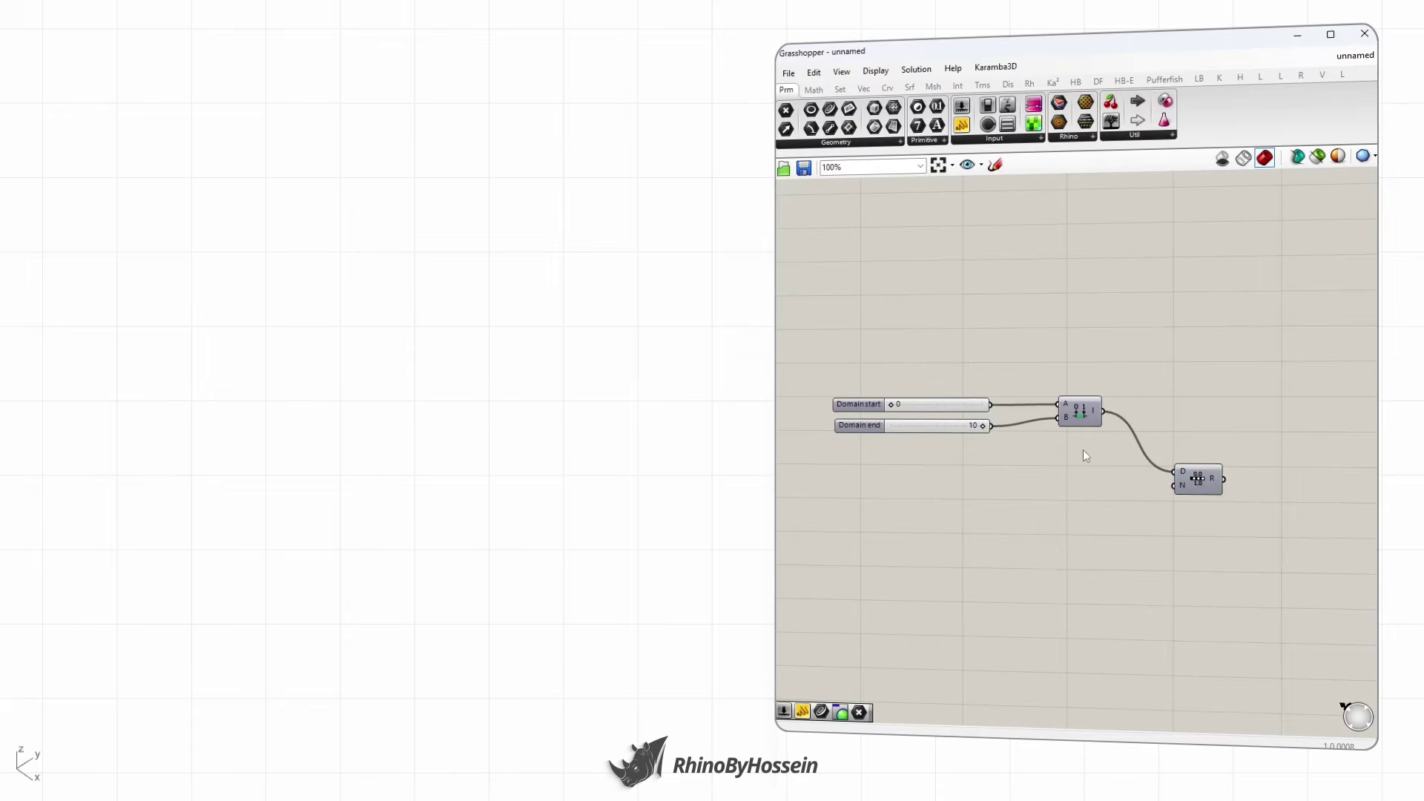
pyautogui.moveTo(1083, 449); pyautogui.dragTo(1042, 443, button='right')
pyautogui.doubleClick(968, 470)
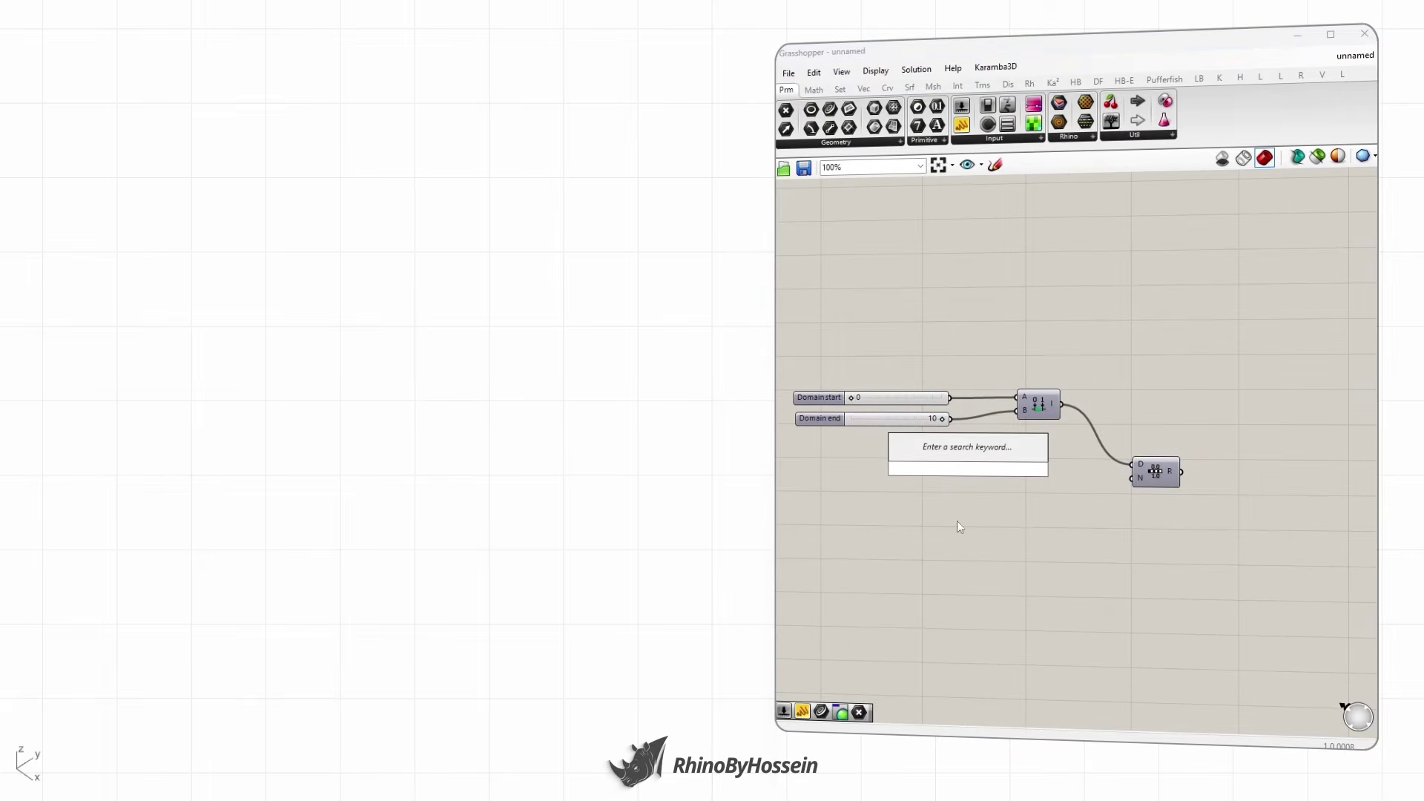
pyautogui.write('4')
pyautogui.press('Return')
pyautogui.moveTo(1025, 470); pyautogui.dragTo(1131, 479)
pyautogui.moveTo(939, 468)
pyautogui.mouseDown()
pyautogui.moveTo(835, 482)
pyautogui.moveTo(934, 485)
pyautogui.mouseUp()
# - Add a panel beside the Range component showing its output values
pyautogui.moveTo(961, 124); pyautogui.dragTo(1216, 409)
pyautogui.moveTo(1181, 472); pyautogui.dragTo(1244, 504)
pyautogui.moveTo(1262, 438); pyautogui.dragTo(1276, 446)
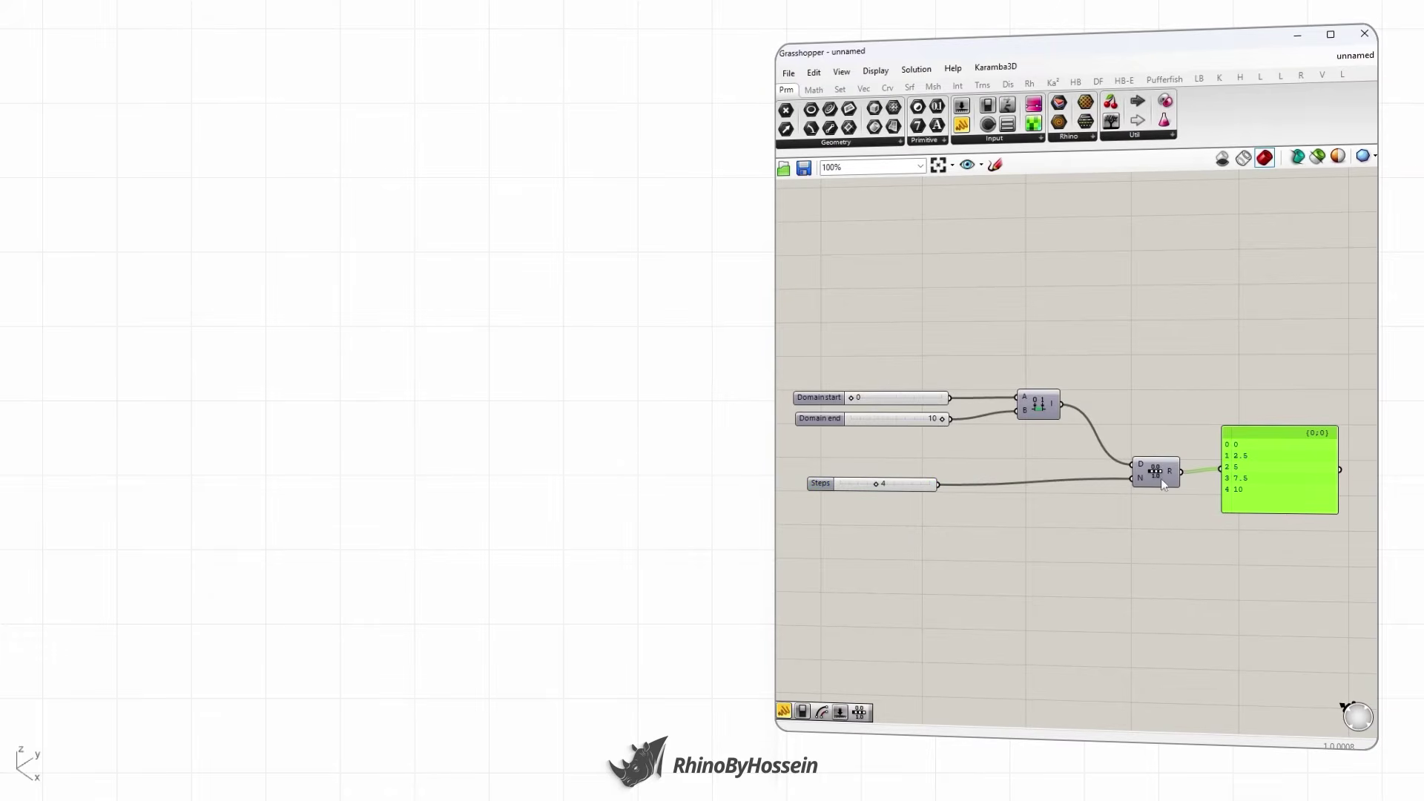
# - Align the Steps slider with the Range steps input beneath the two domain sliders
pyautogui.moveTo(816, 484); pyautogui.dragTo(815, 473)
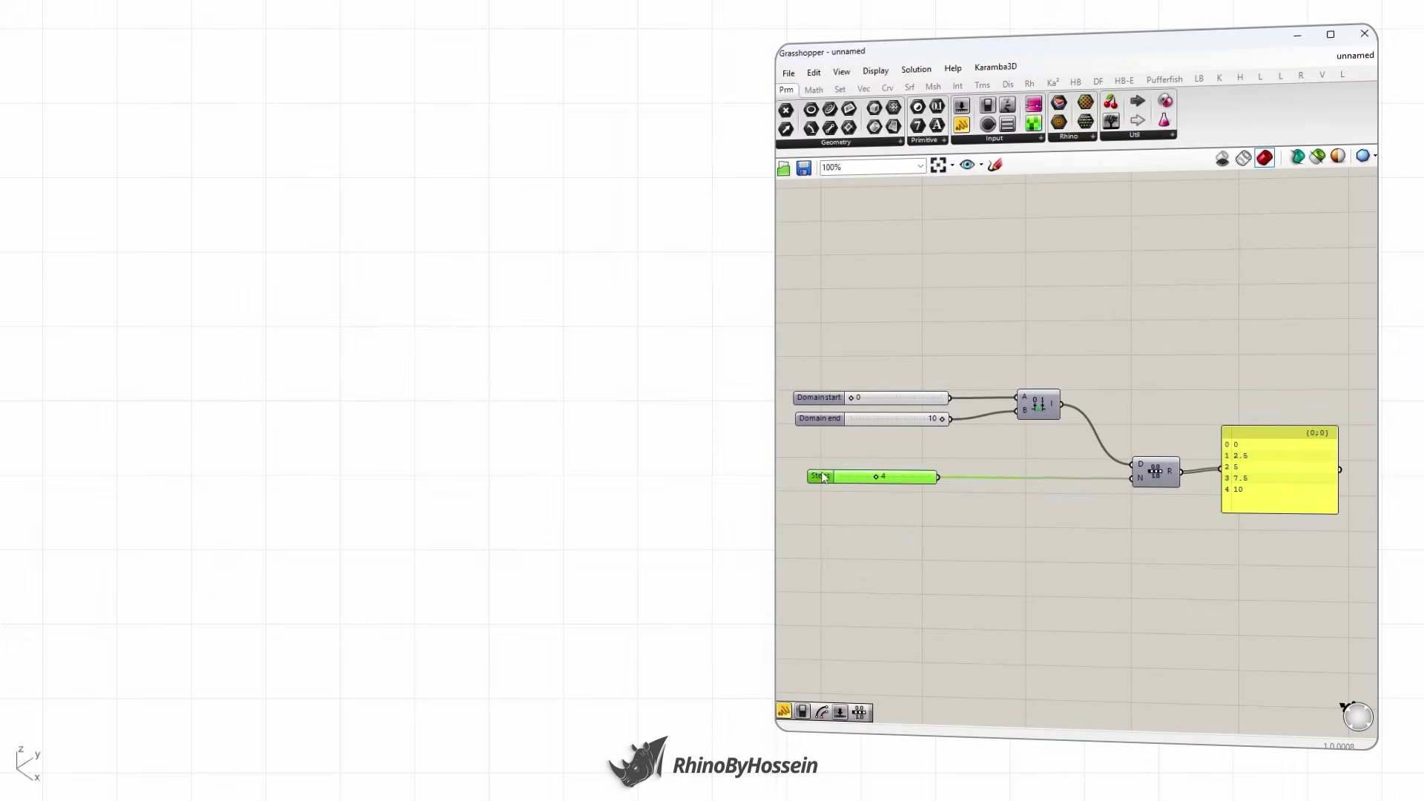
pyautogui.moveTo(882, 478); pyautogui.dragTo(878, 477)
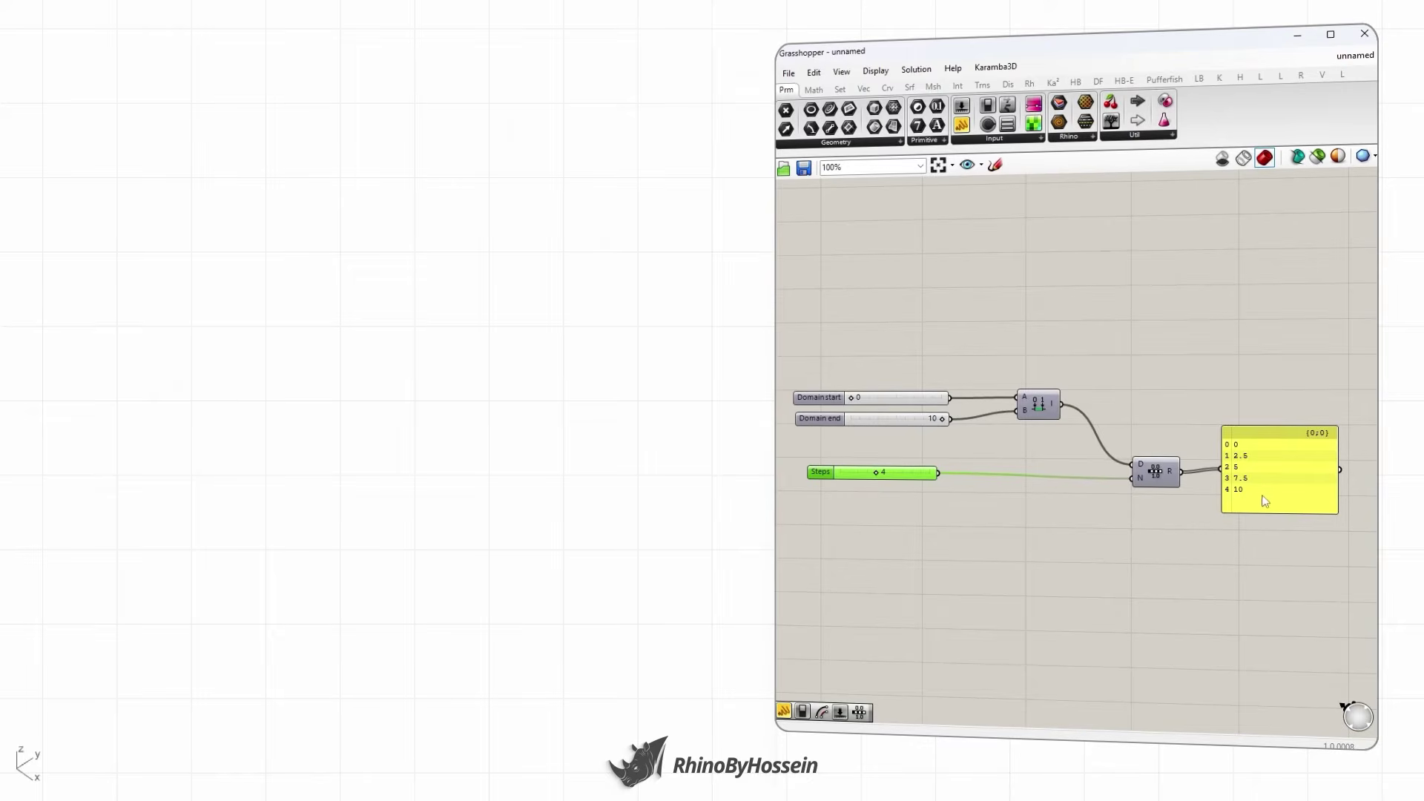
pyautogui.moveTo(1233, 556); pyautogui.dragTo(1226, 545, button='right')
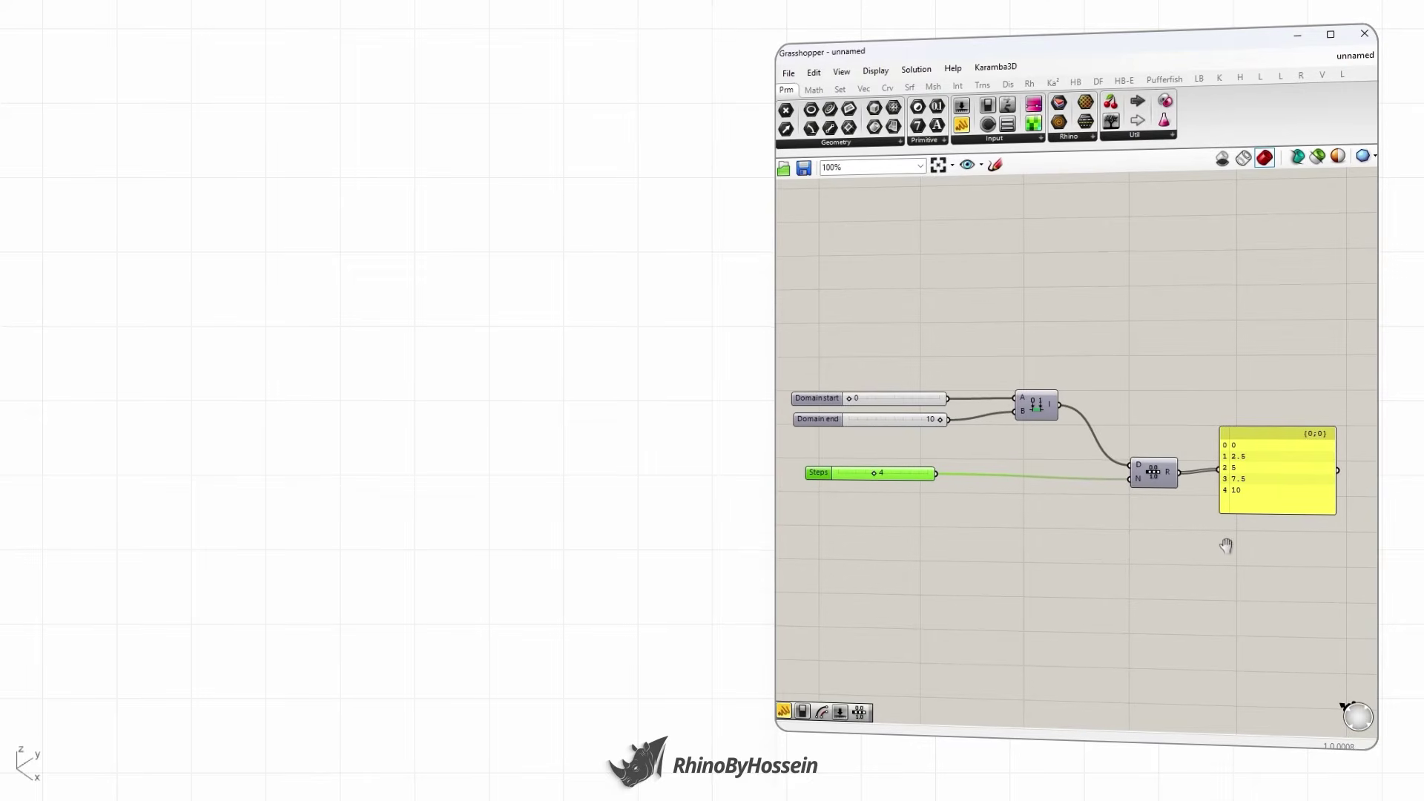
pyautogui.scroll(-1, 1206, 518)
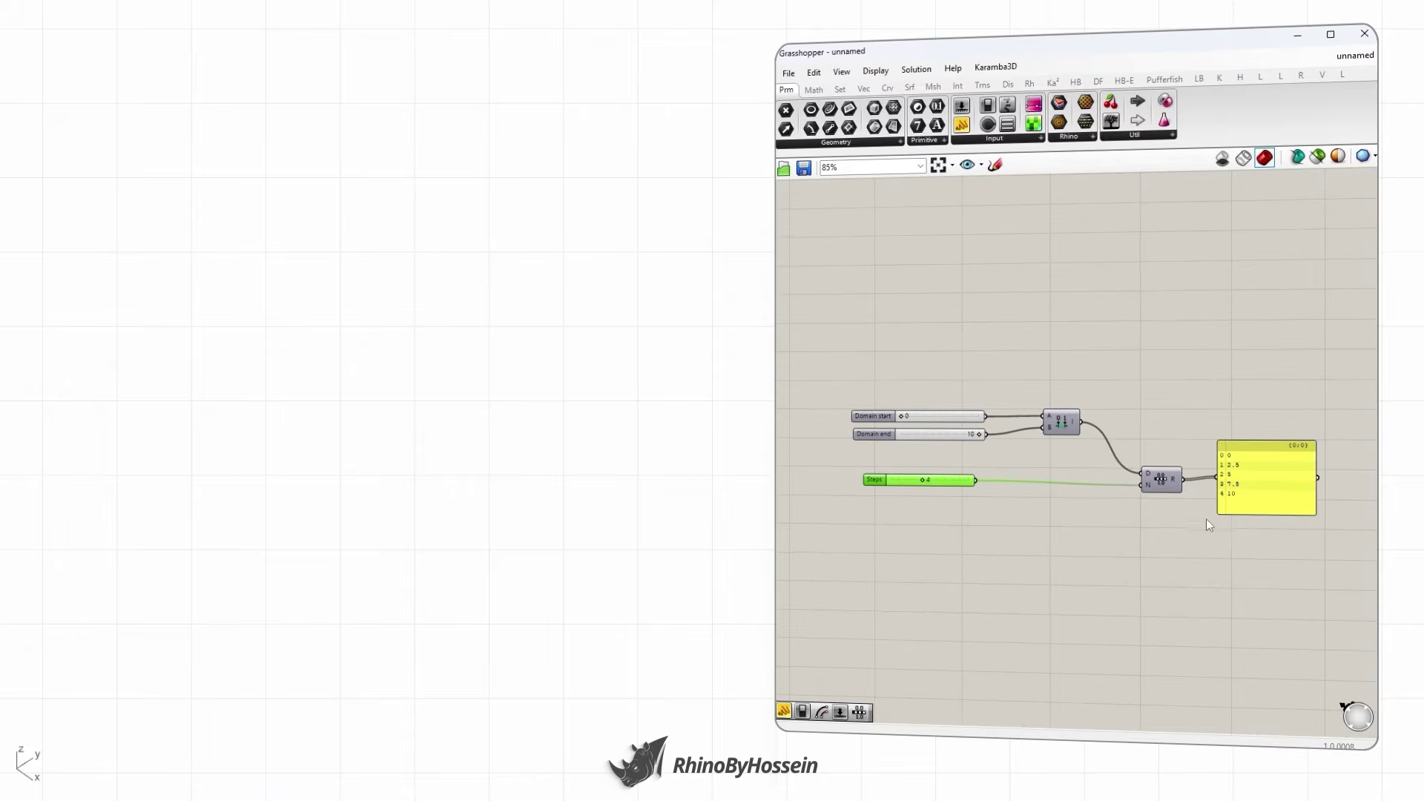
pyautogui.moveTo(1259, 534); pyautogui.dragTo(1209, 525, button='right')
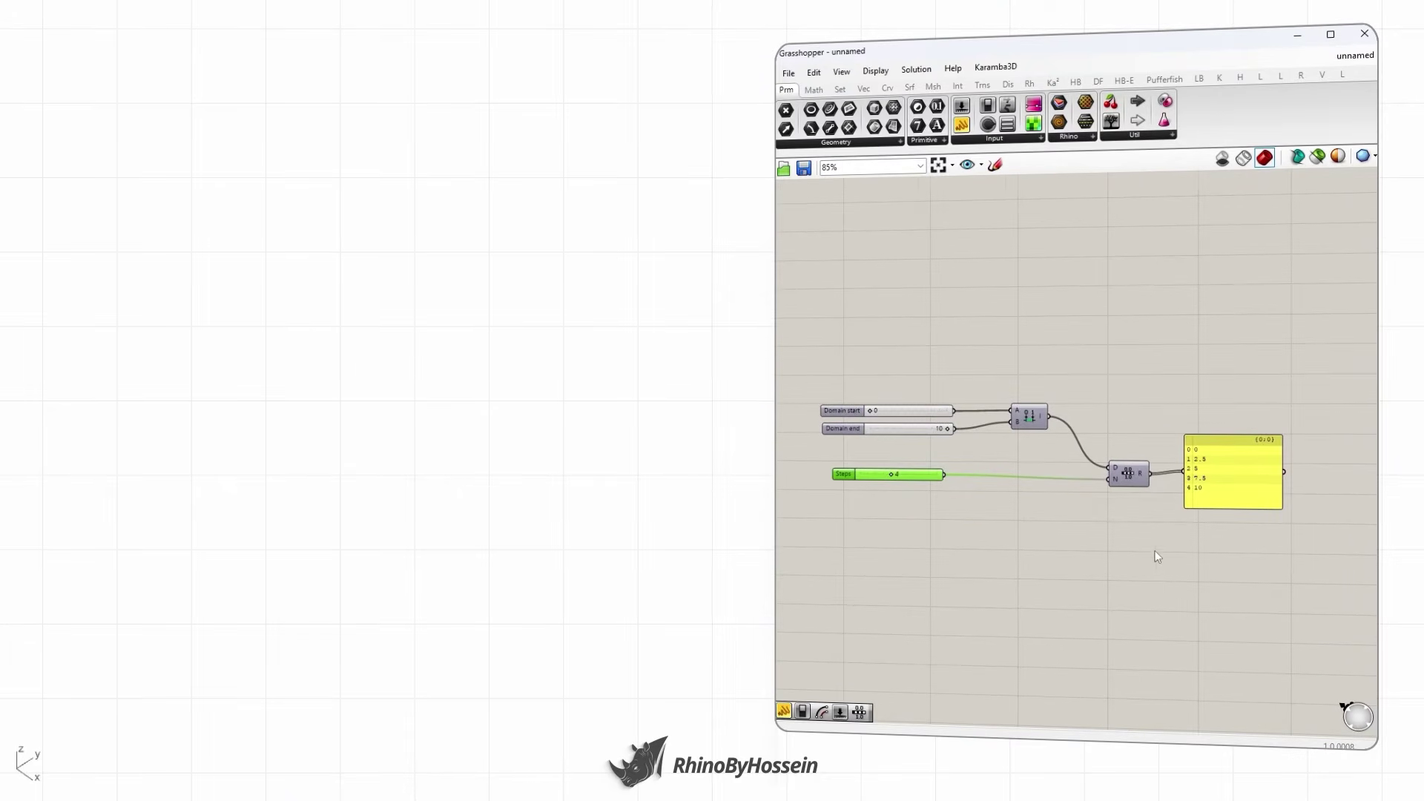
pyautogui.moveTo(1157, 556); pyautogui.dragTo(1144, 552, button='right')
pyautogui.moveTo(836, 472); pyautogui.dragTo(830, 473)
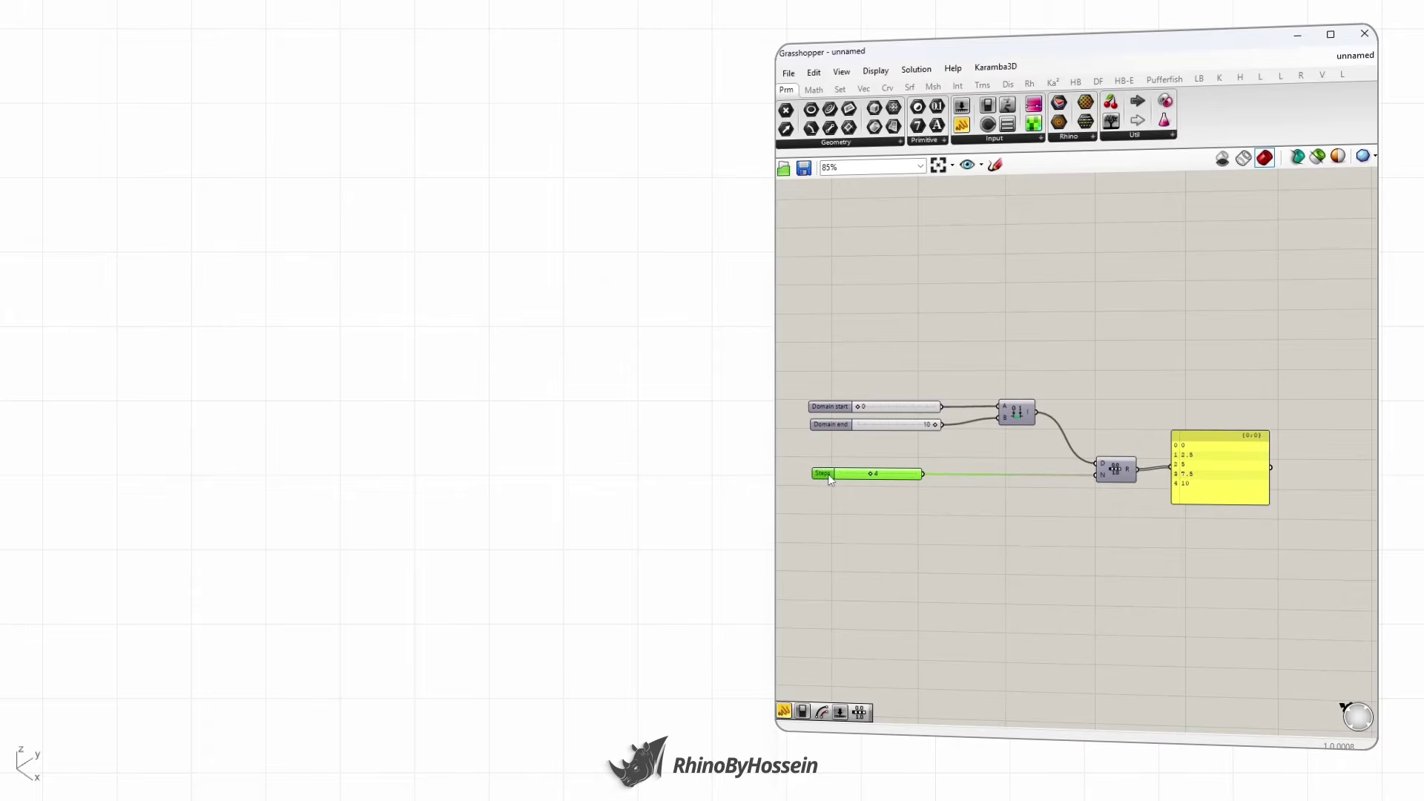
pyautogui.click(1003, 528)
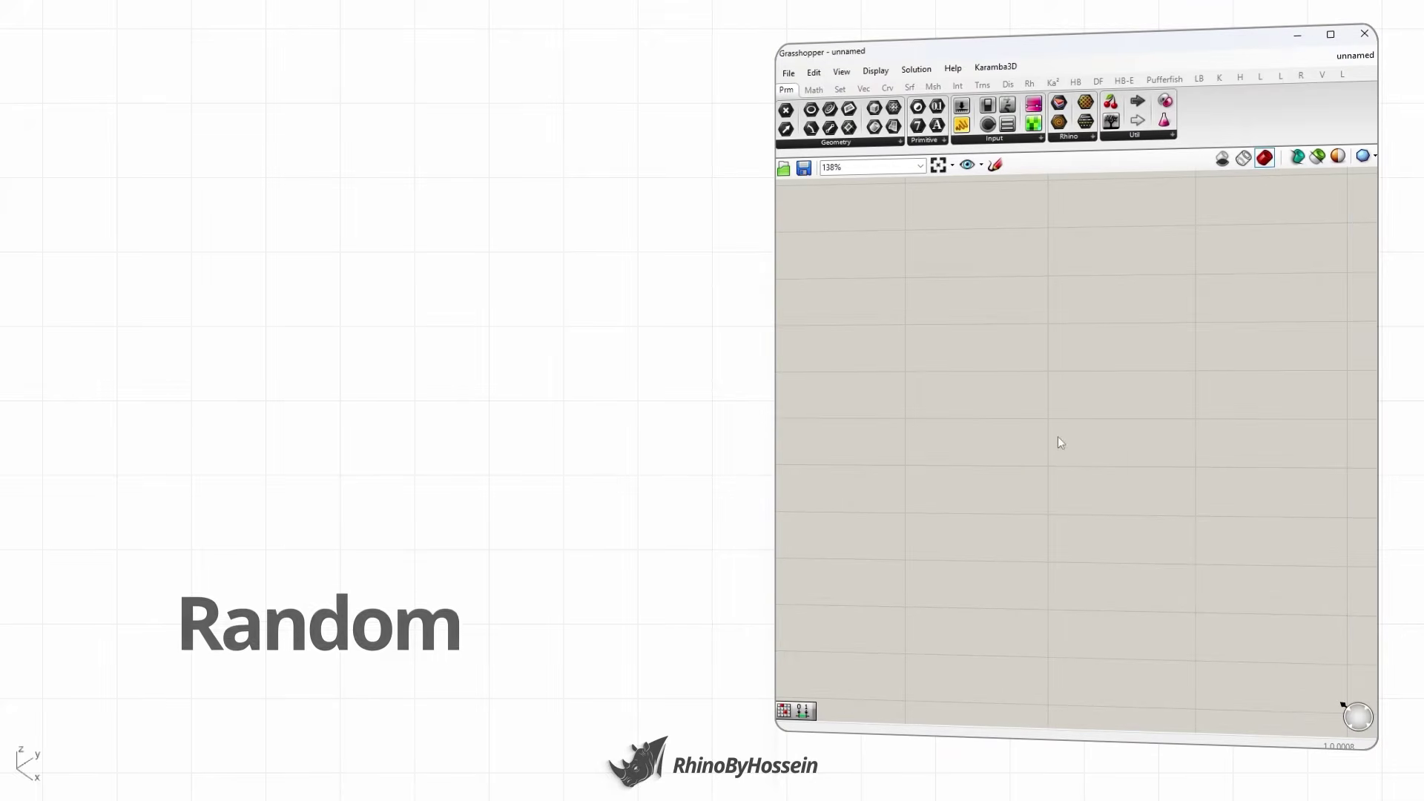
# - Place a Random component on the empty canvas
pyautogui.doubleClick(1057, 436)
pyautogui.write('random')
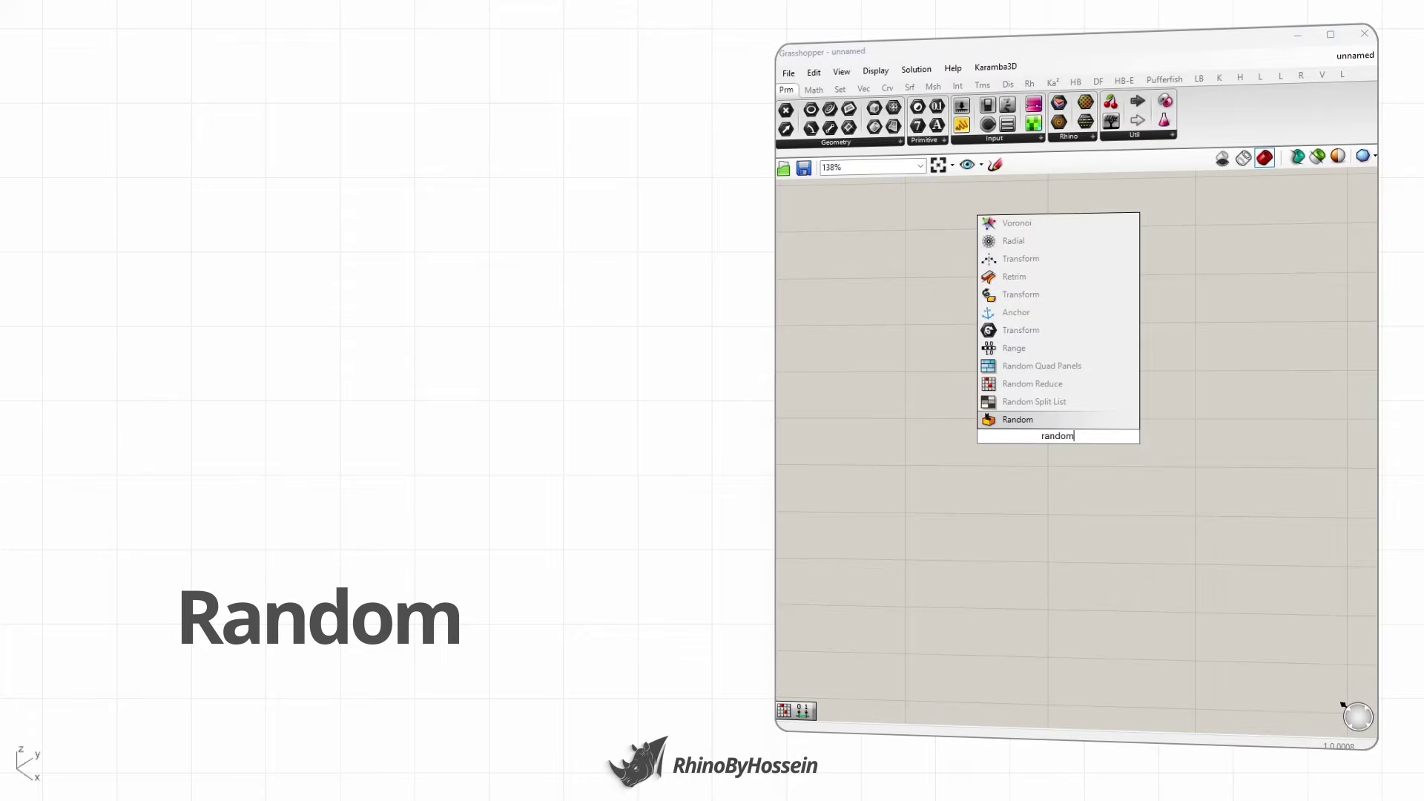
pyautogui.press('Return')
pyautogui.moveTo(1057, 442); pyautogui.dragTo(1126, 446)
pyautogui.click(1119, 499)
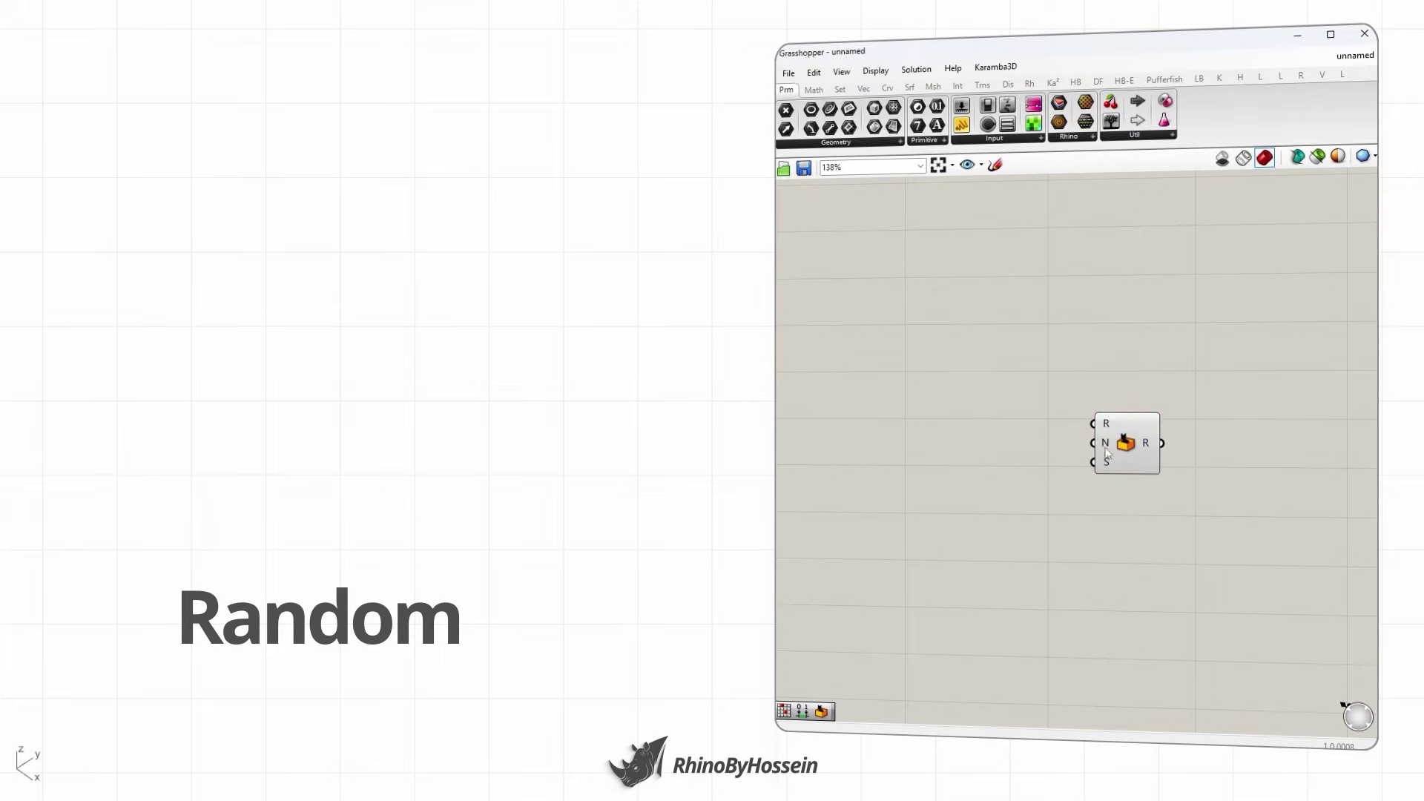
# - Add a number slider with the value 5 and connect it to the Random number input (N)
pyautogui.doubleClick(895, 442)
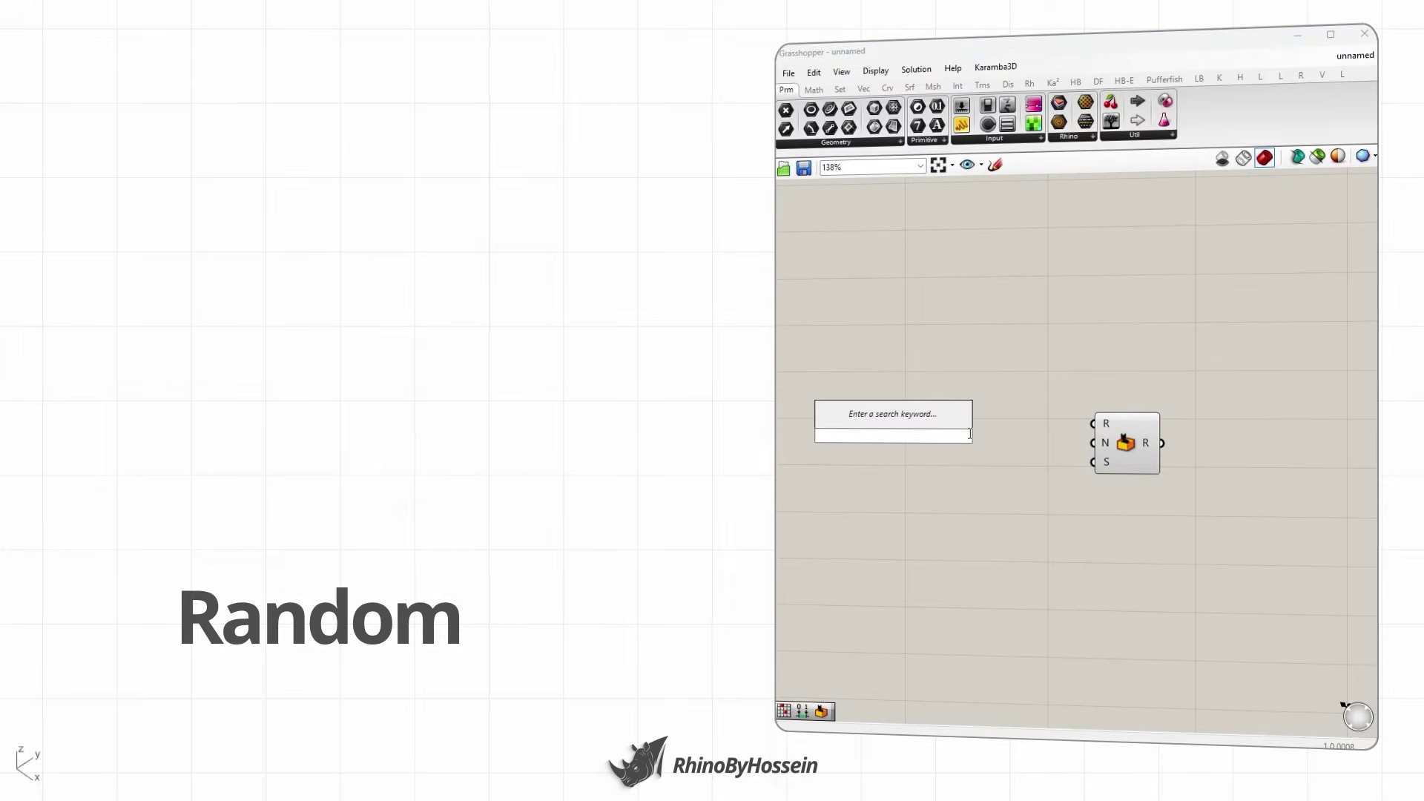
pyautogui.write('5')
pyautogui.press('Return')
pyautogui.moveTo(970, 436); pyautogui.dragTo(1173, 450)
# - Add a Construct Domain component above the Number slider and feed its start input (A) from a new slider with the value 0
pyautogui.doubleClick(1009, 337)
pyautogui.write('doma')
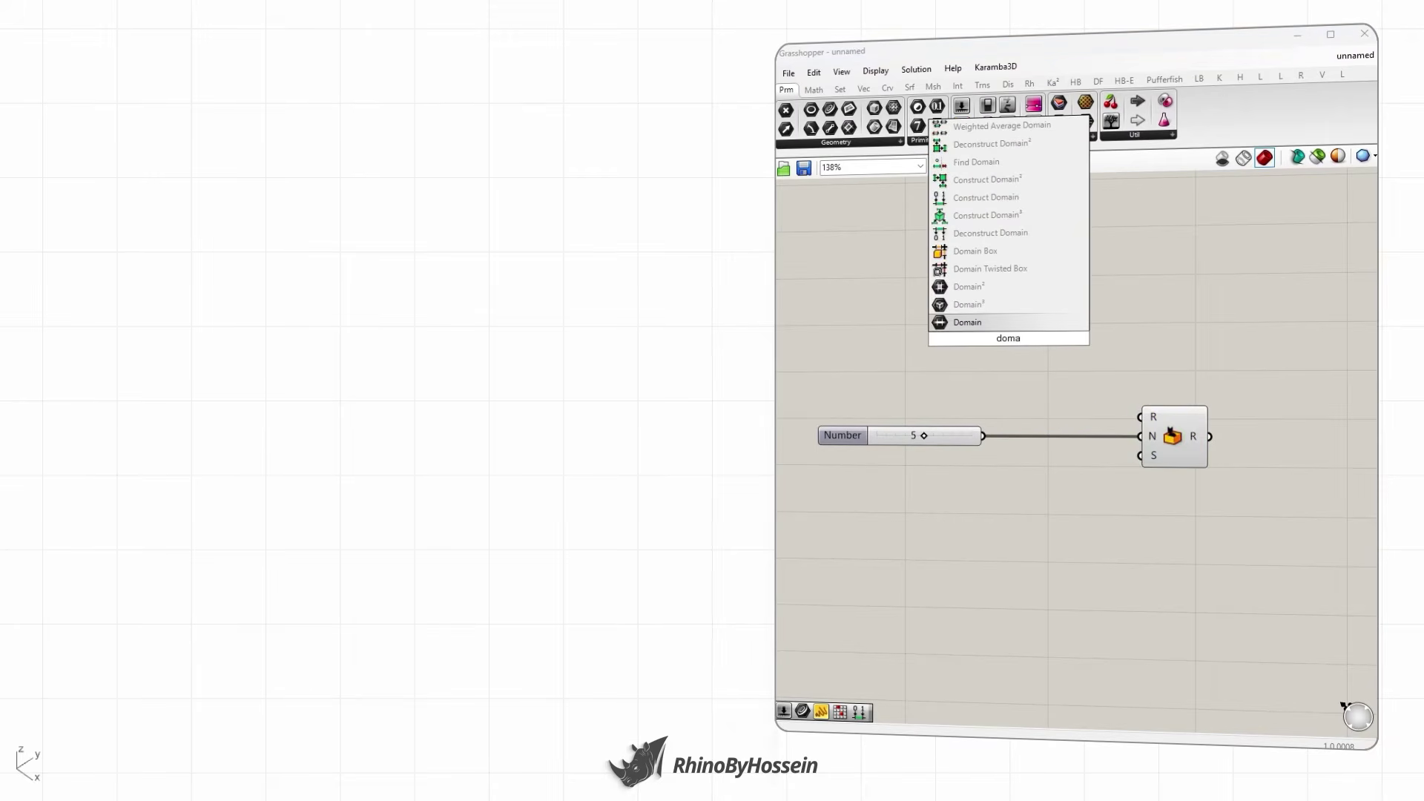
pyautogui.click(994, 200)
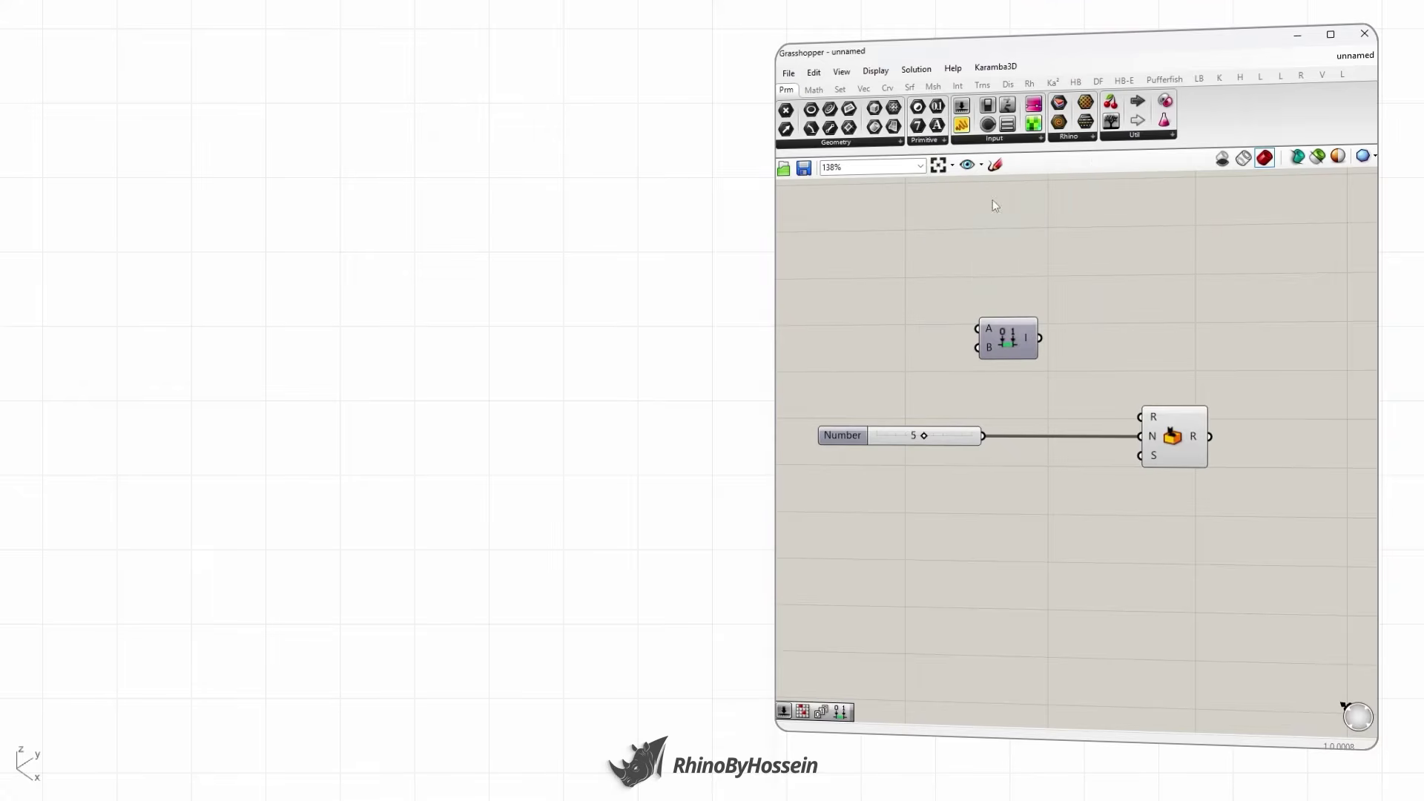
pyautogui.doubleClick(890, 277)
pyautogui.write('0')
pyautogui.press('Return')
pyautogui.moveTo(962, 272); pyautogui.dragTo(1113, 327)
# - Feed the domain end input (B) from a new slider with the value 10 and connect the domain to the Random range input (R)
pyautogui.doubleClick(827, 343)
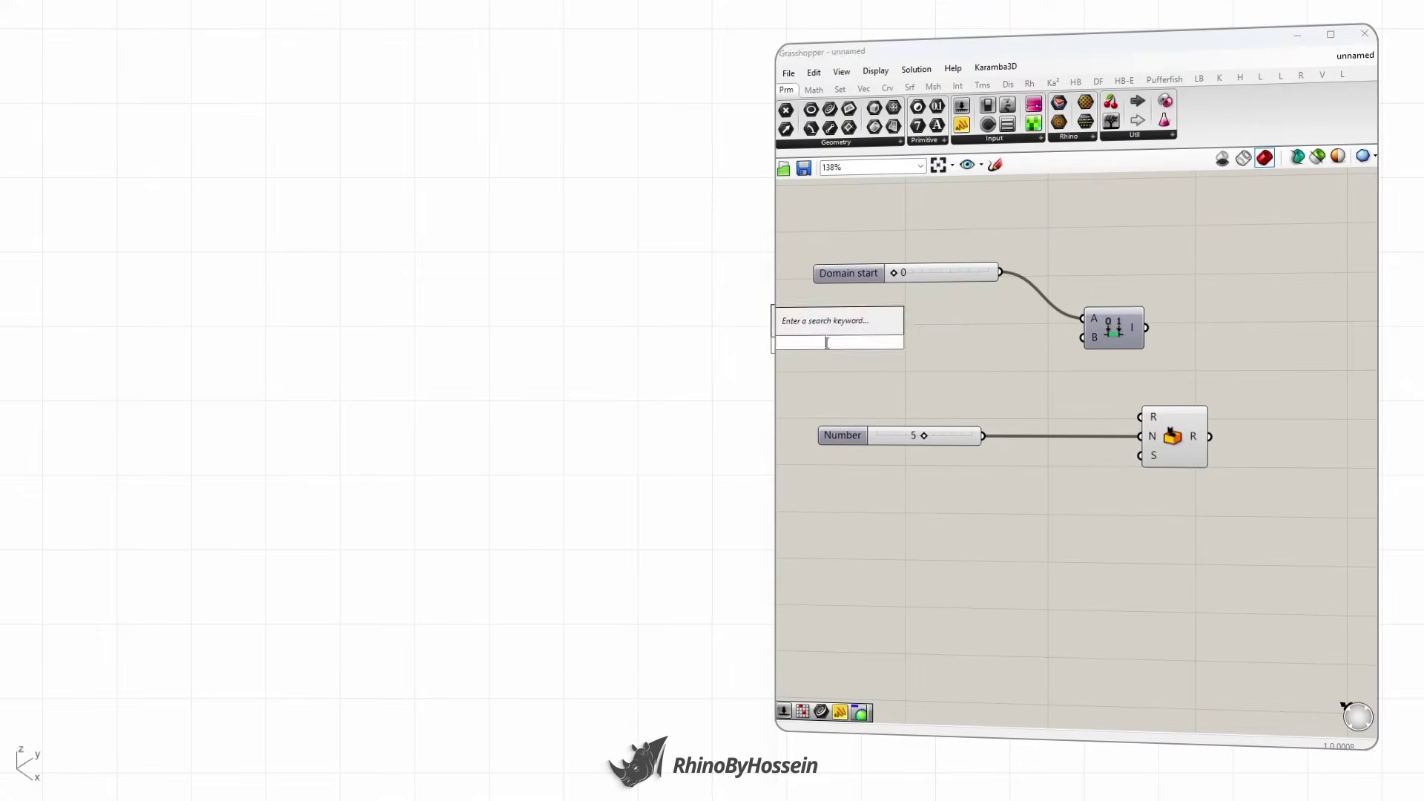
pyautogui.write('10')
pyautogui.press('Return')
pyautogui.moveTo(911, 342); pyautogui.dragTo(1082, 338)
pyautogui.moveTo(807, 342); pyautogui.dragTo(883, 334)
pyautogui.moveTo(1146, 328); pyautogui.dragTo(1194, 436)
# - Add a panel beside the Random component showing its output and set the Number slider to 2
pyautogui.moveTo(961, 125); pyautogui.dragTo(1179, 478)
pyautogui.moveTo(1224, 429); pyautogui.dragTo(1259, 533)
pyautogui.scroll(-4, 1049, 451)
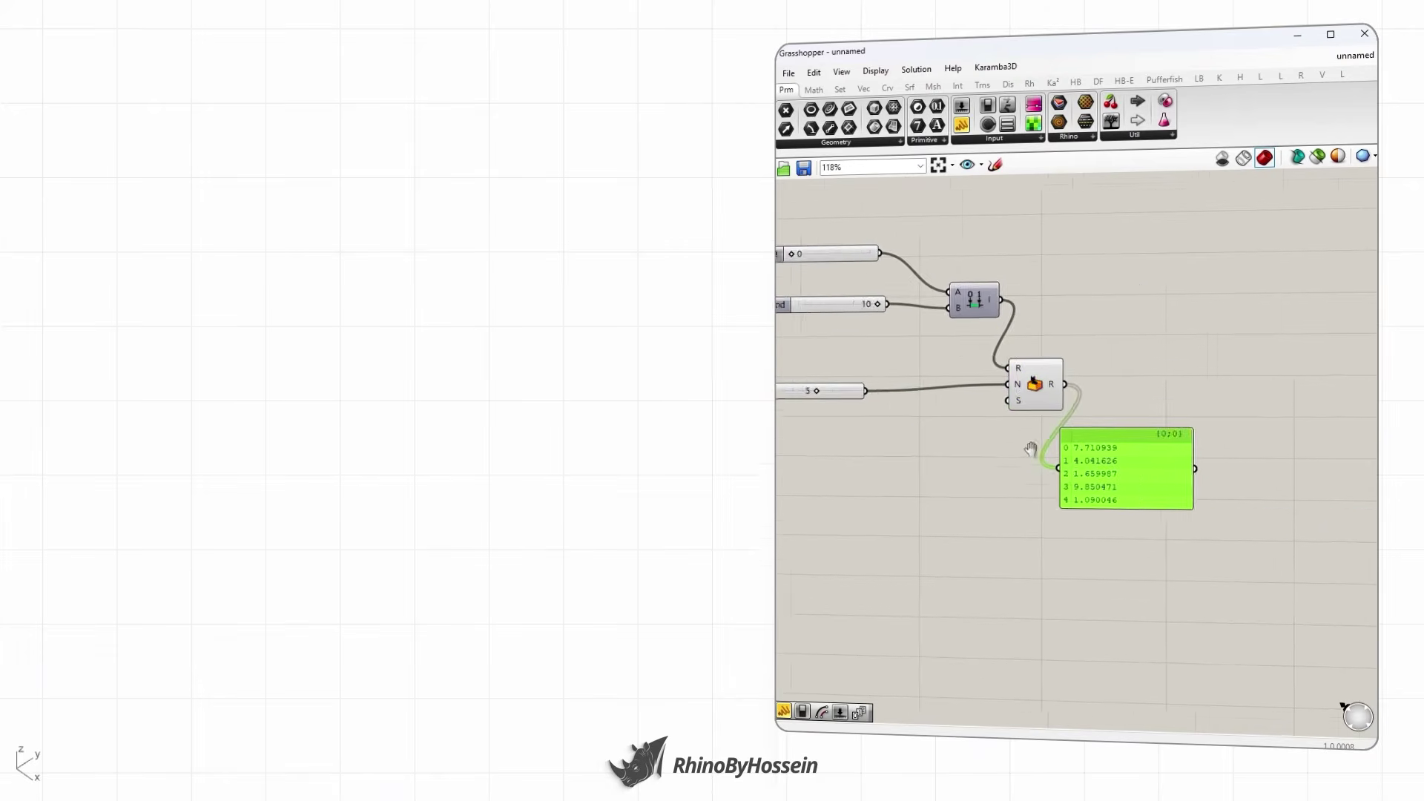
pyautogui.moveTo(1080, 477); pyautogui.dragTo(1148, 460)
pyautogui.click(1148, 447)
pyautogui.scroll(1, 1135, 441)
pyautogui.moveTo(869, 420); pyautogui.dragTo(852, 421)
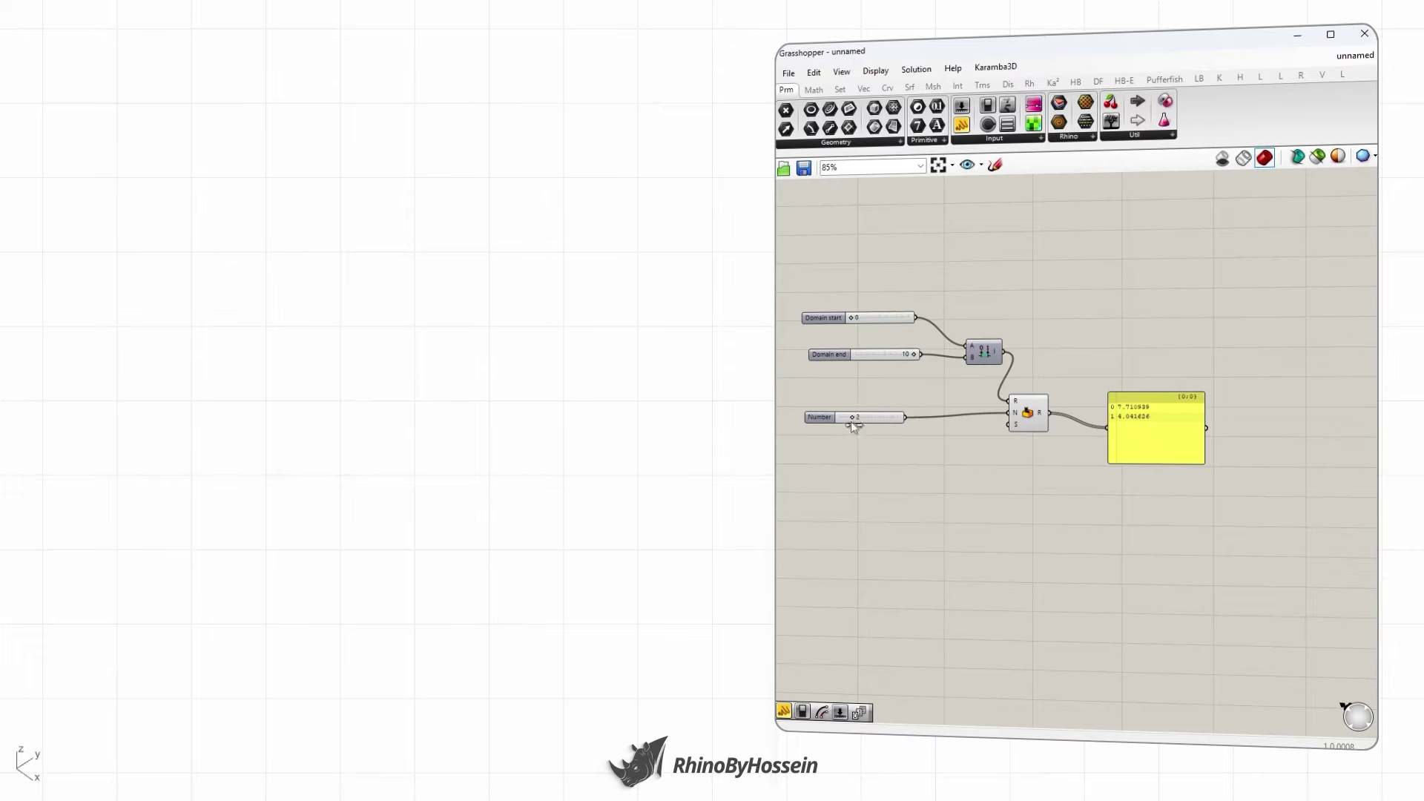
# - Add a number slider with the value 10 for the Random seed input (S) and place it under the Number slider
pyautogui.doubleClick(901, 465)
pyautogui.write('slider')
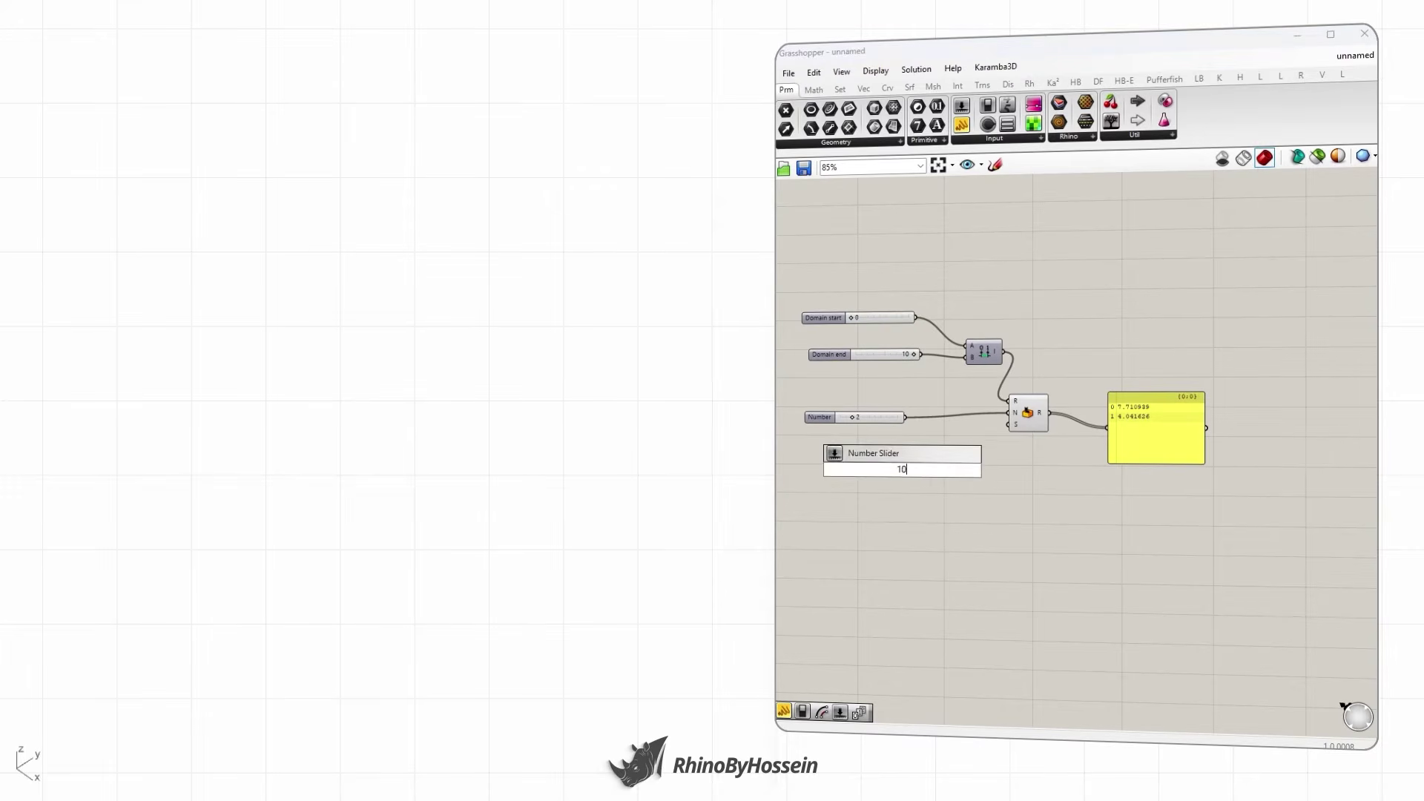
pyautogui.press('Return')
pyautogui.moveTo(950, 469); pyautogui.dragTo(889, 448)
pyautogui.scroll(1, 889, 448)
pyautogui.moveTo(891, 452); pyautogui.dragTo(938, 456, button='right')
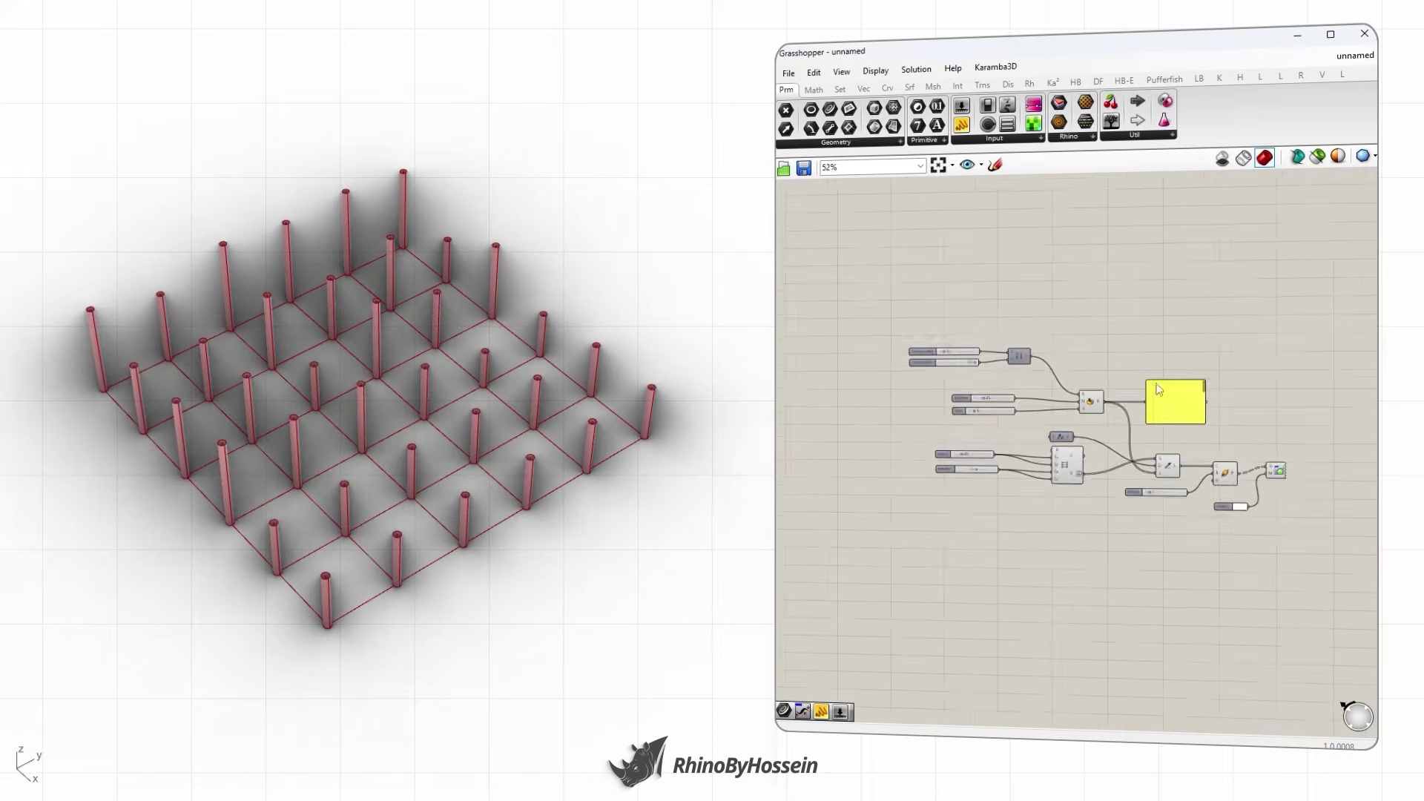
# - Vary the Seed slider, passing through 14, and adjust the Domain start slider to change the random column heights
pyautogui.moveTo(888, 418); pyautogui.dragTo(893, 418)
pyautogui.moveTo(606, 427)
pyautogui.mouseDown(button='right')
pyautogui.moveTo(620, 421)
pyautogui.moveTo(608, 426)
pyautogui.mouseUp(button='right')
pyautogui.moveTo(894, 419); pyautogui.dragTo(898, 419)
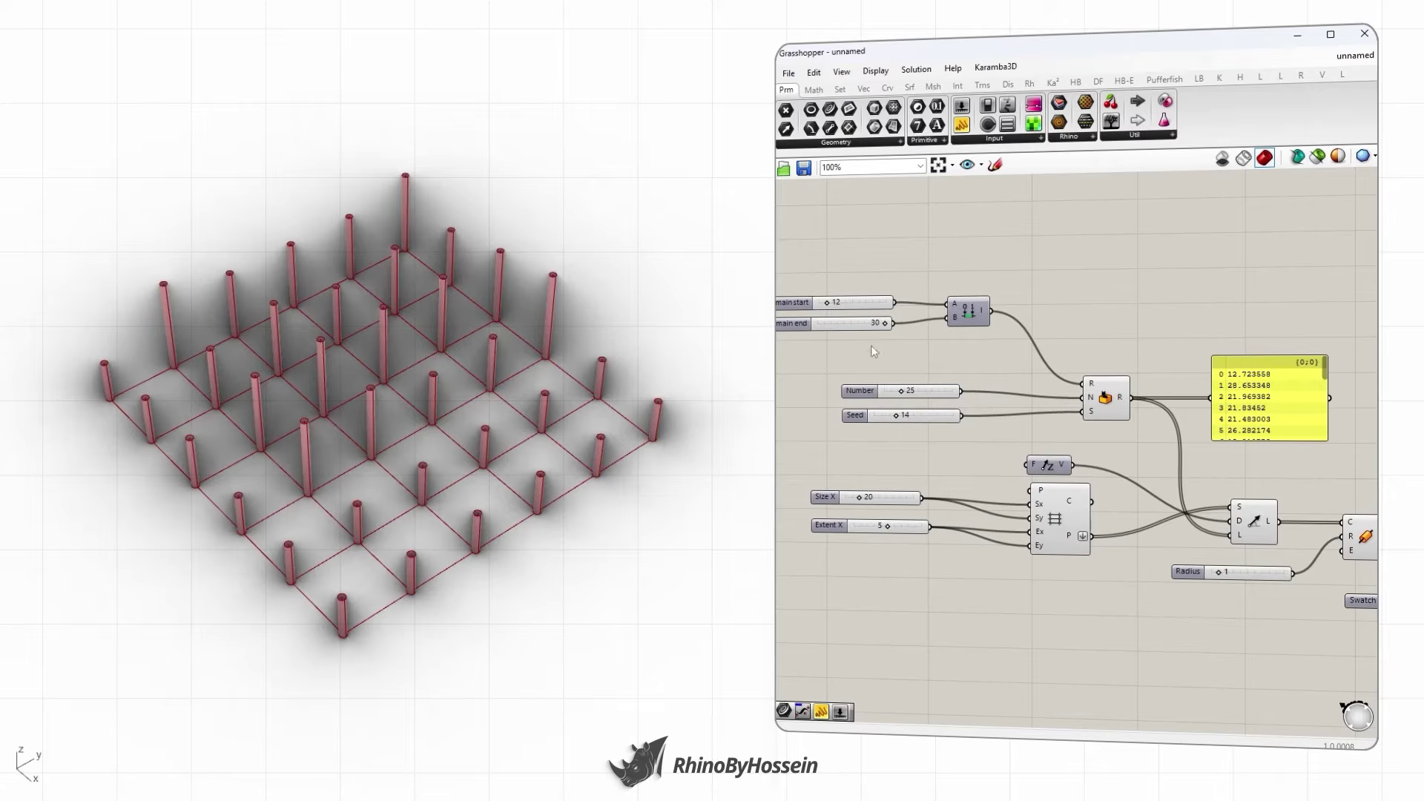
pyautogui.moveTo(827, 304); pyautogui.dragTo(828, 311)
pyautogui.moveTo(906, 418); pyautogui.dragTo(914, 418)
pyautogui.scroll(-3, 998, 408)
pyautogui.moveTo(1019, 403); pyautogui.dragTo(1018, 393, button='right')
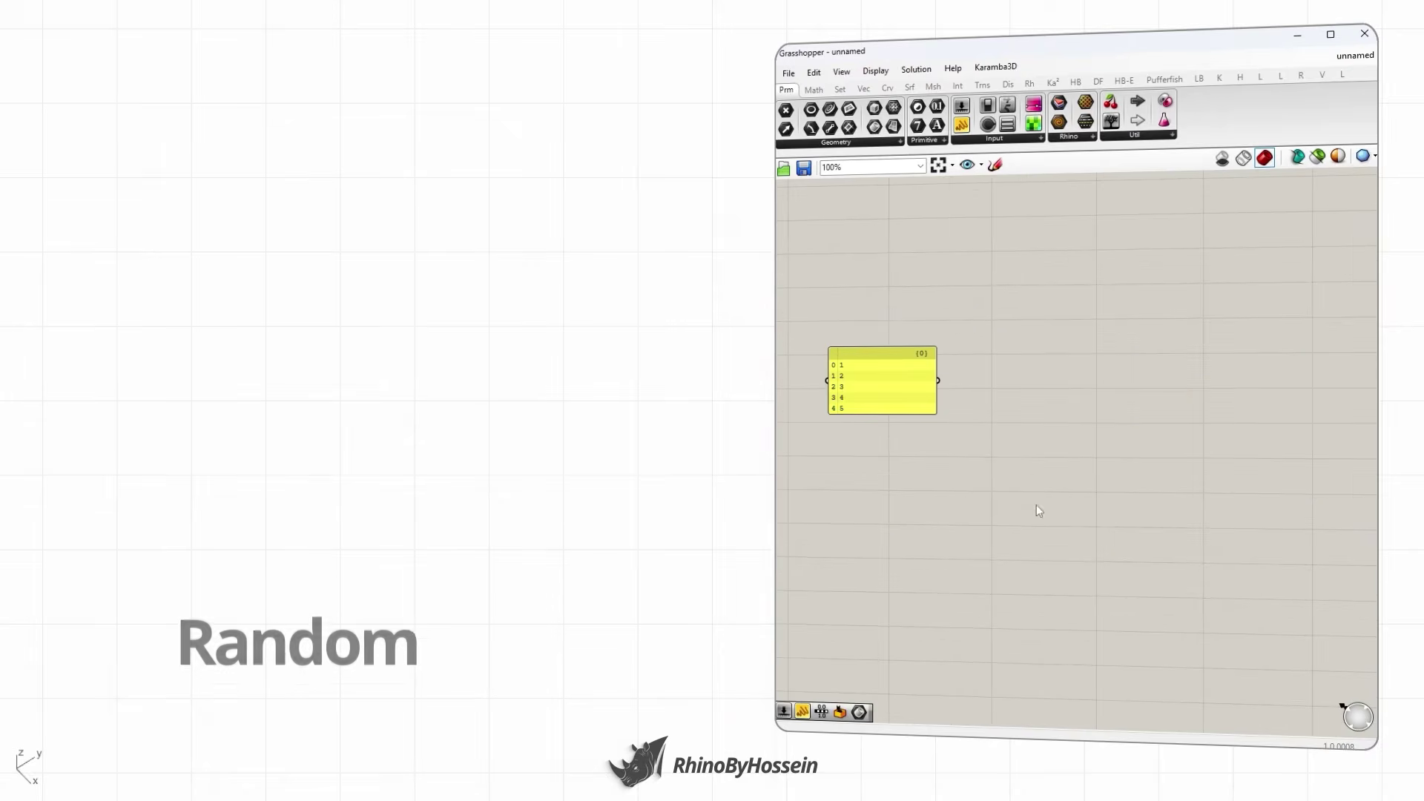
# - Place a Random Reduce component beside the list panel and connect the panel to its list input (L)
pyautogui.doubleClick(1035, 504)
pyautogui.write('rando')
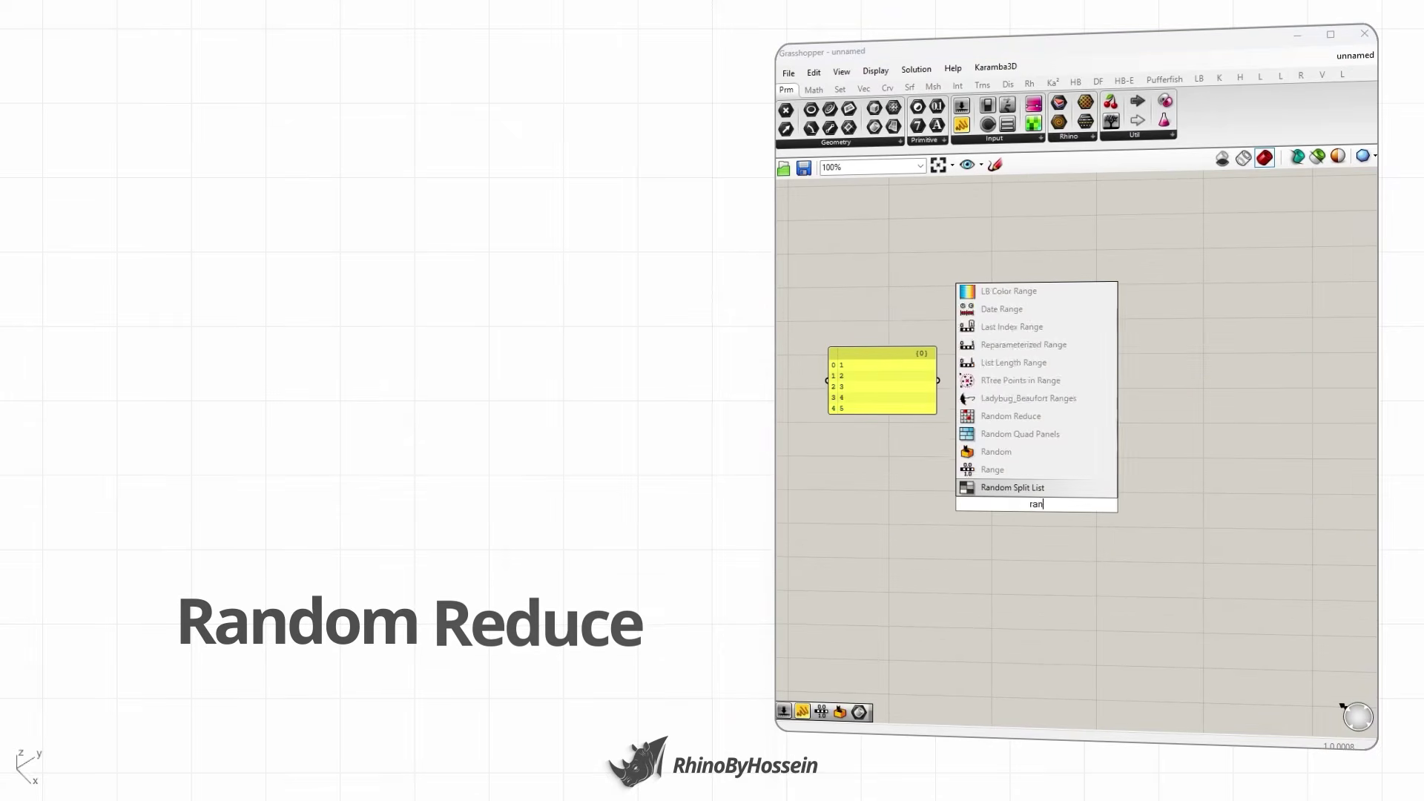
pyautogui.click(1010, 452)
pyautogui.moveTo(1016, 512); pyautogui.dragTo(1079, 478)
pyautogui.scroll(1, 1082, 479)
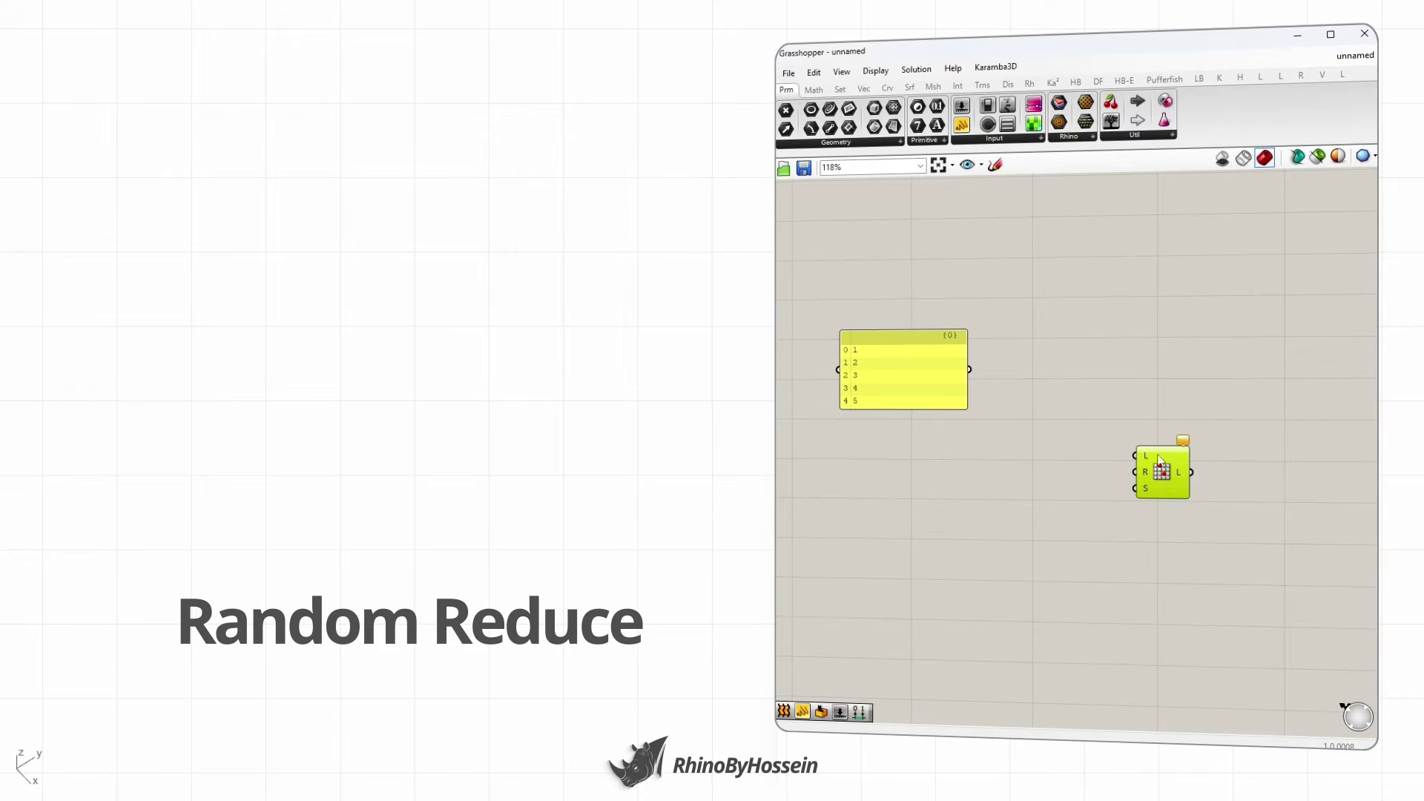
pyautogui.moveTo(970, 370); pyautogui.dragTo(1180, 480)
# - Add a number slider with the value 2, connect it to the Random Reduce reduction input (R), and move it under the list panel
pyautogui.doubleClick(950, 496)
pyautogui.write('2')
pyautogui.press('Return')
pyautogui.moveTo(1017, 494); pyautogui.dragTo(1148, 465)
pyautogui.moveTo(918, 497); pyautogui.dragTo(887, 472)
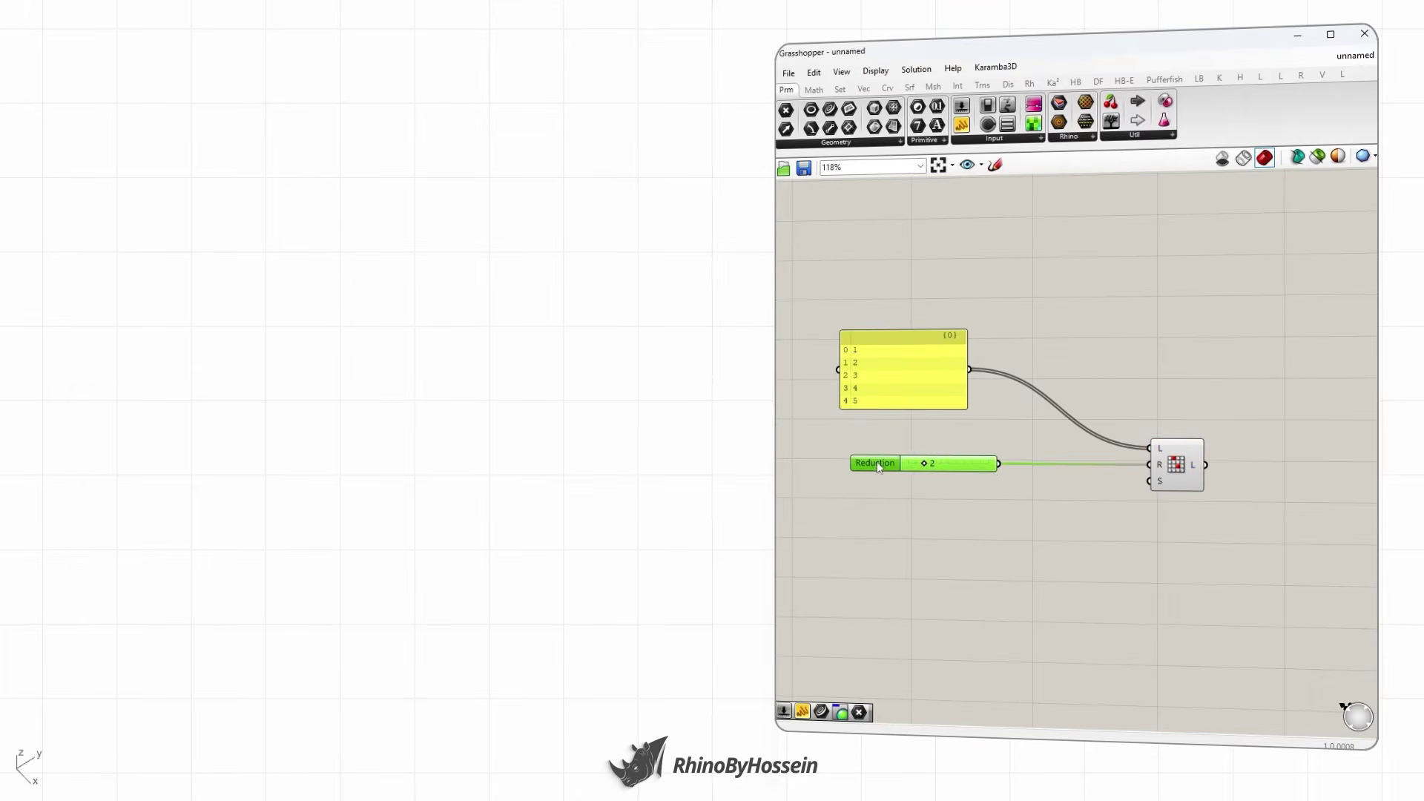
# - Add a panel beside the Random Reduce component showing its reduced list
pyautogui.scroll(-1, 1013, 451)
pyautogui.moveTo(961, 125); pyautogui.dragTo(1275, 436)
pyautogui.moveTo(1174, 462); pyautogui.dragTo(1218, 438)
pyautogui.scroll(1, 1209, 474)
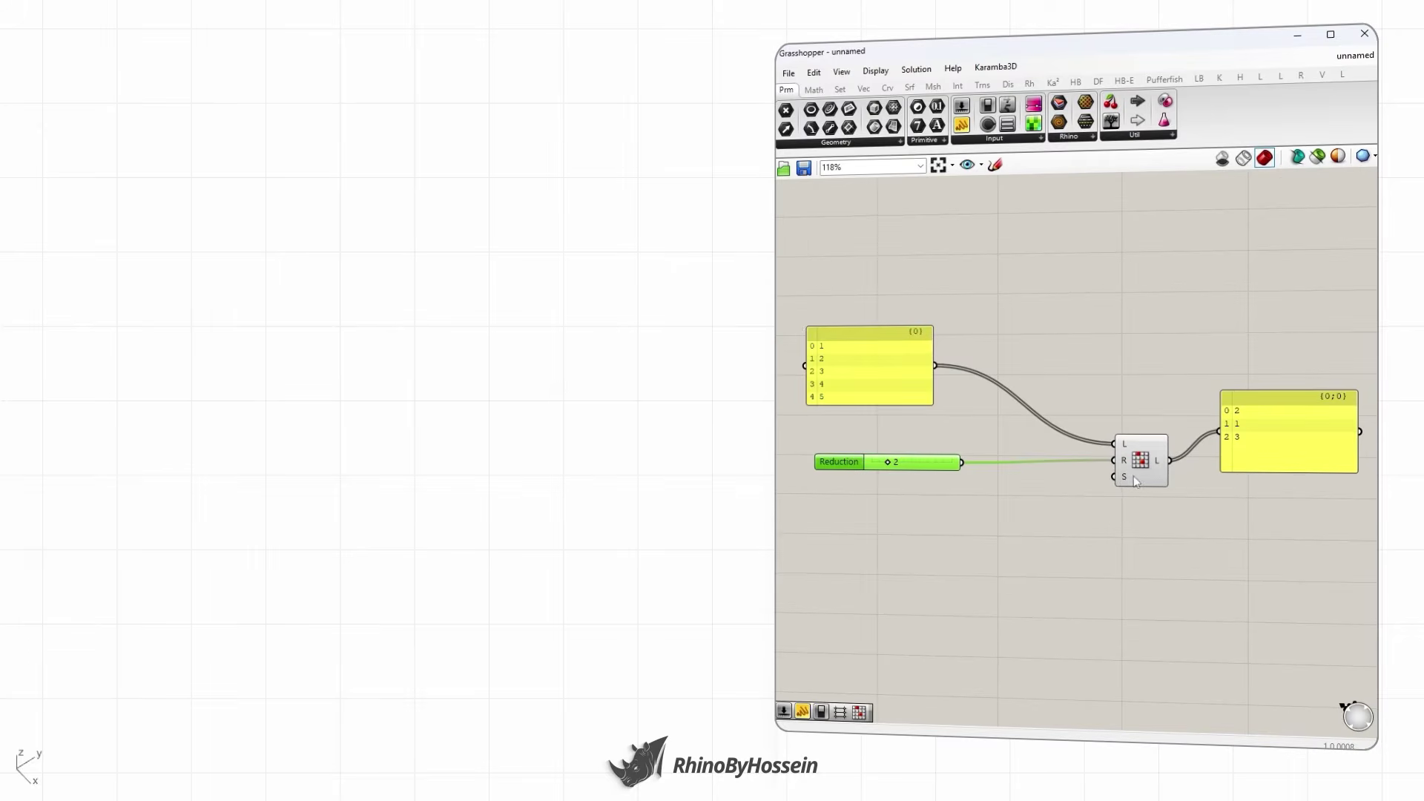
# - Add a number slider with the value 10, connect it to the Random Reduce seed input (S), and align it under the Reduction slider
pyautogui.doubleClick(845, 493)
pyautogui.write('10')
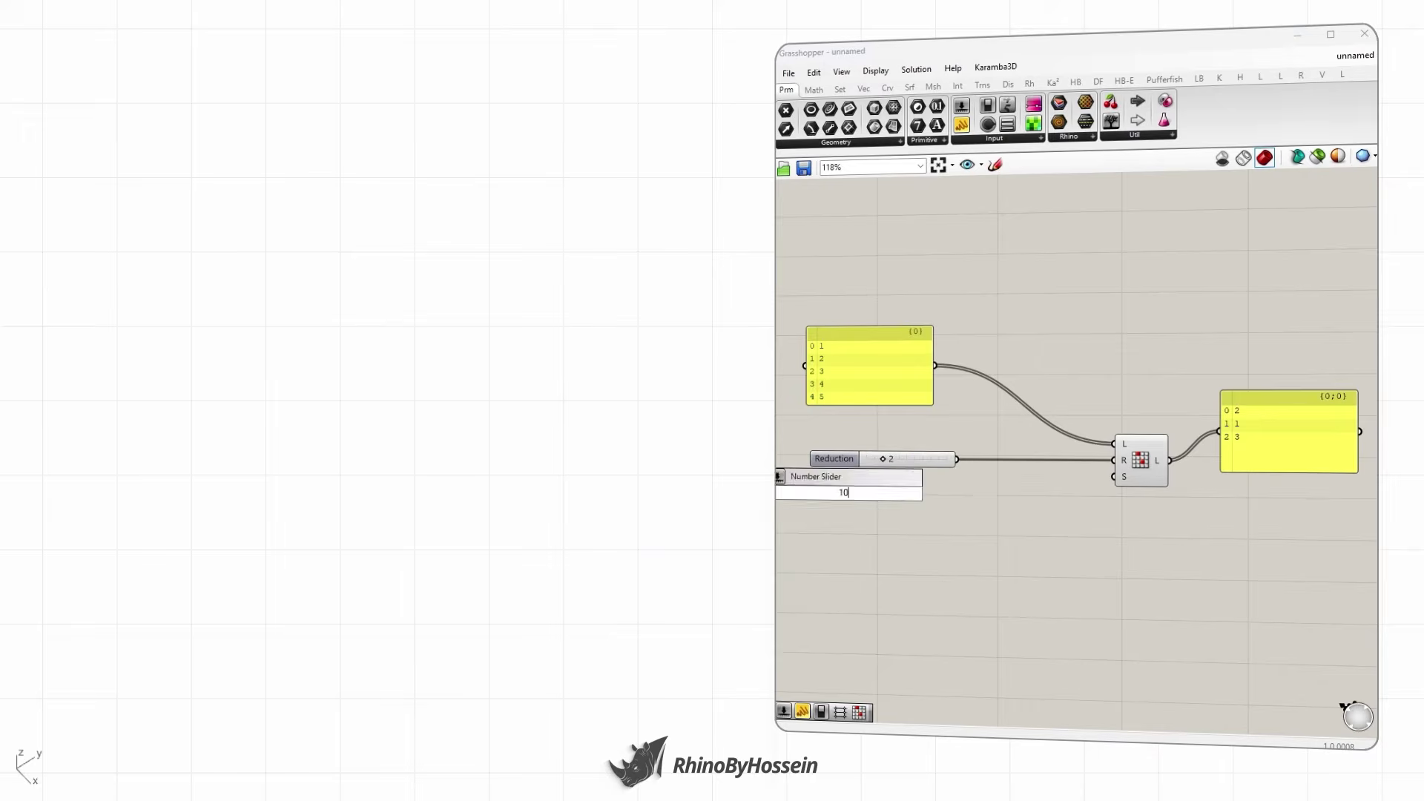
pyautogui.press('Return')
pyautogui.moveTo(908, 493); pyautogui.dragTo(1114, 477)
pyautogui.click(807, 495)
pyautogui.moveTo(807, 496); pyautogui.dragTo(834, 494)
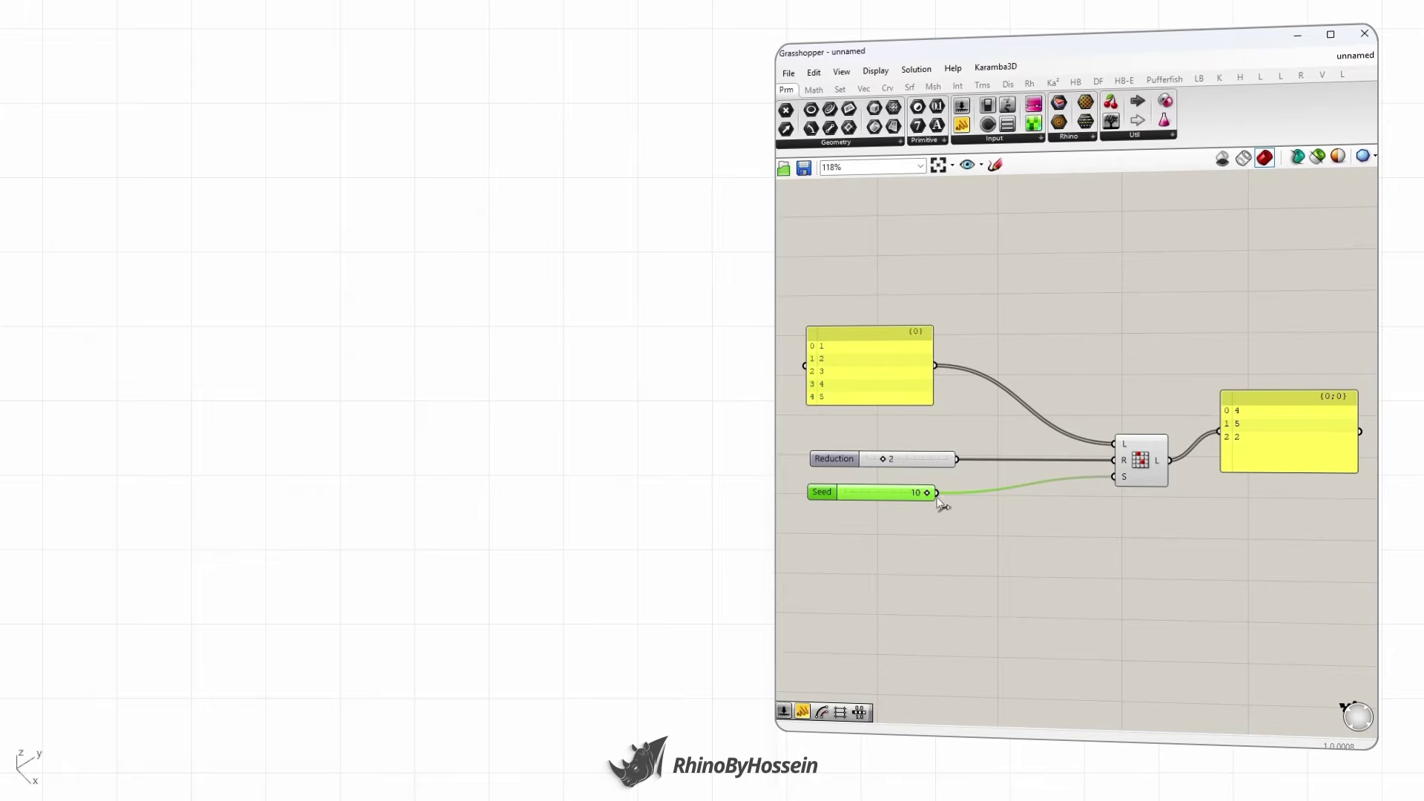
# - Set the Seed slider to 0 and tidy the alignment of the Seed and Reduction sliders
pyautogui.moveTo(927, 492); pyautogui.dragTo(877, 494)
pyautogui.click(1141, 472)
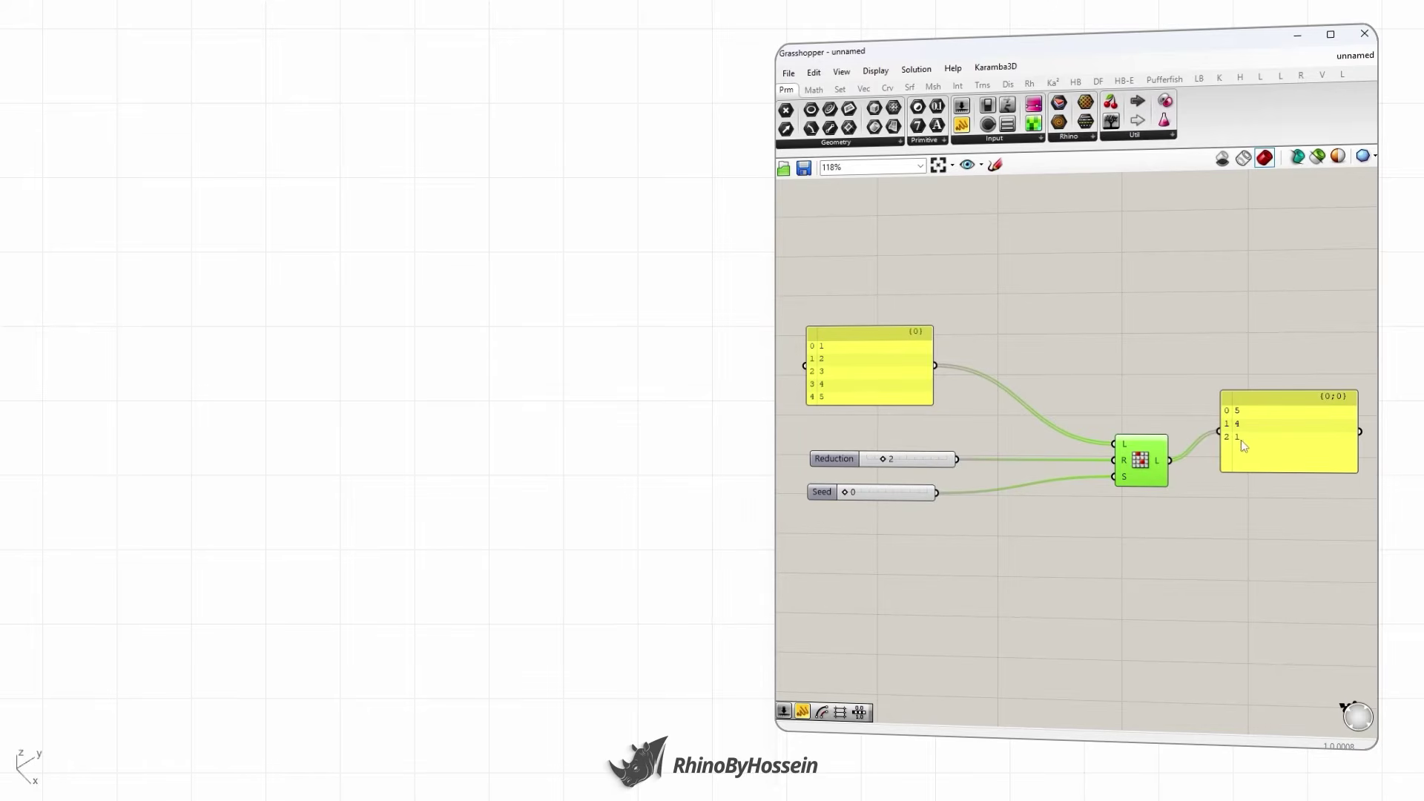
pyautogui.moveTo(845, 495); pyautogui.dragTo(841, 459)
pyautogui.click(1101, 495)
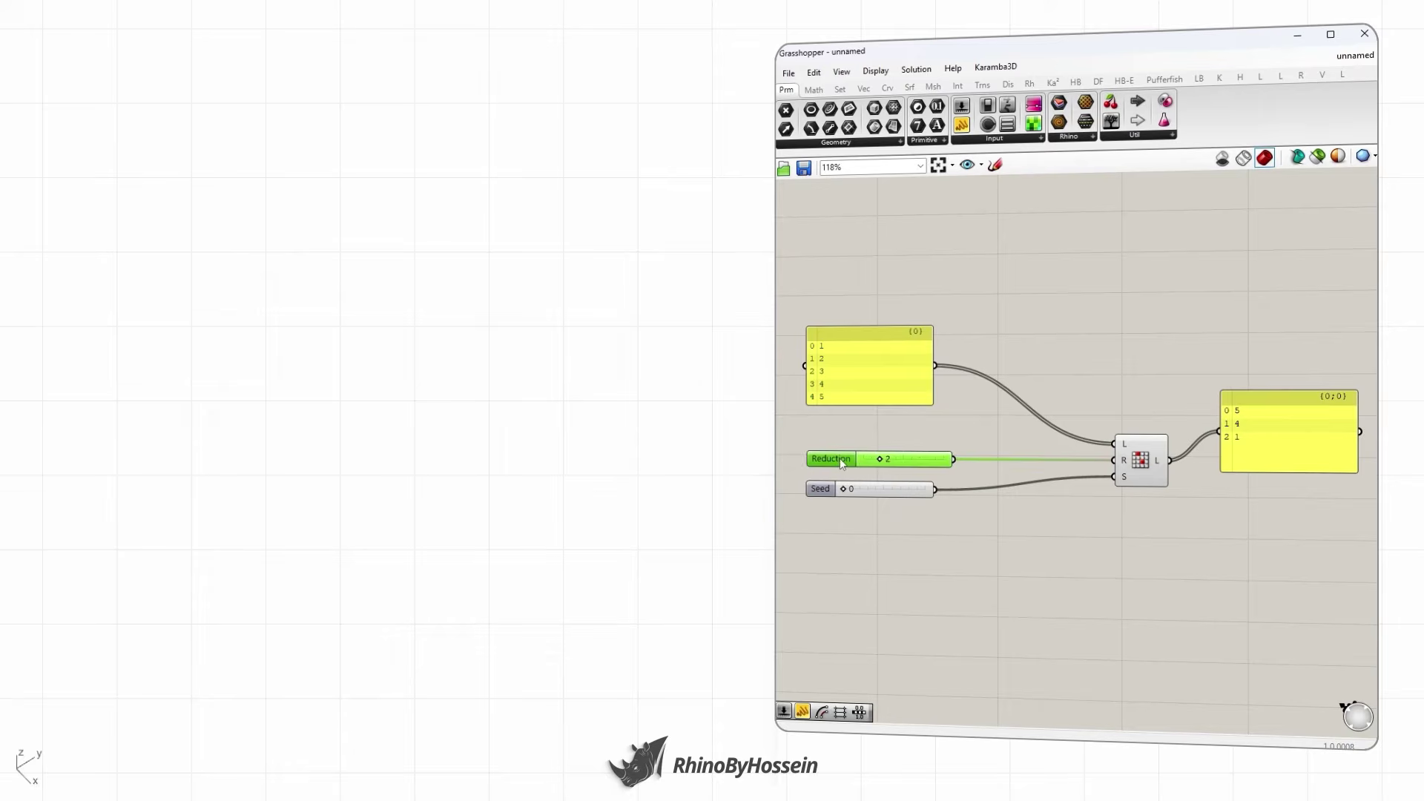
pyautogui.click(1018, 522)
# - Add a Random Reduce component below the grid definition and connect the grid's surface output to its list input (L)
pyautogui.scroll(-2, 1081, 492)
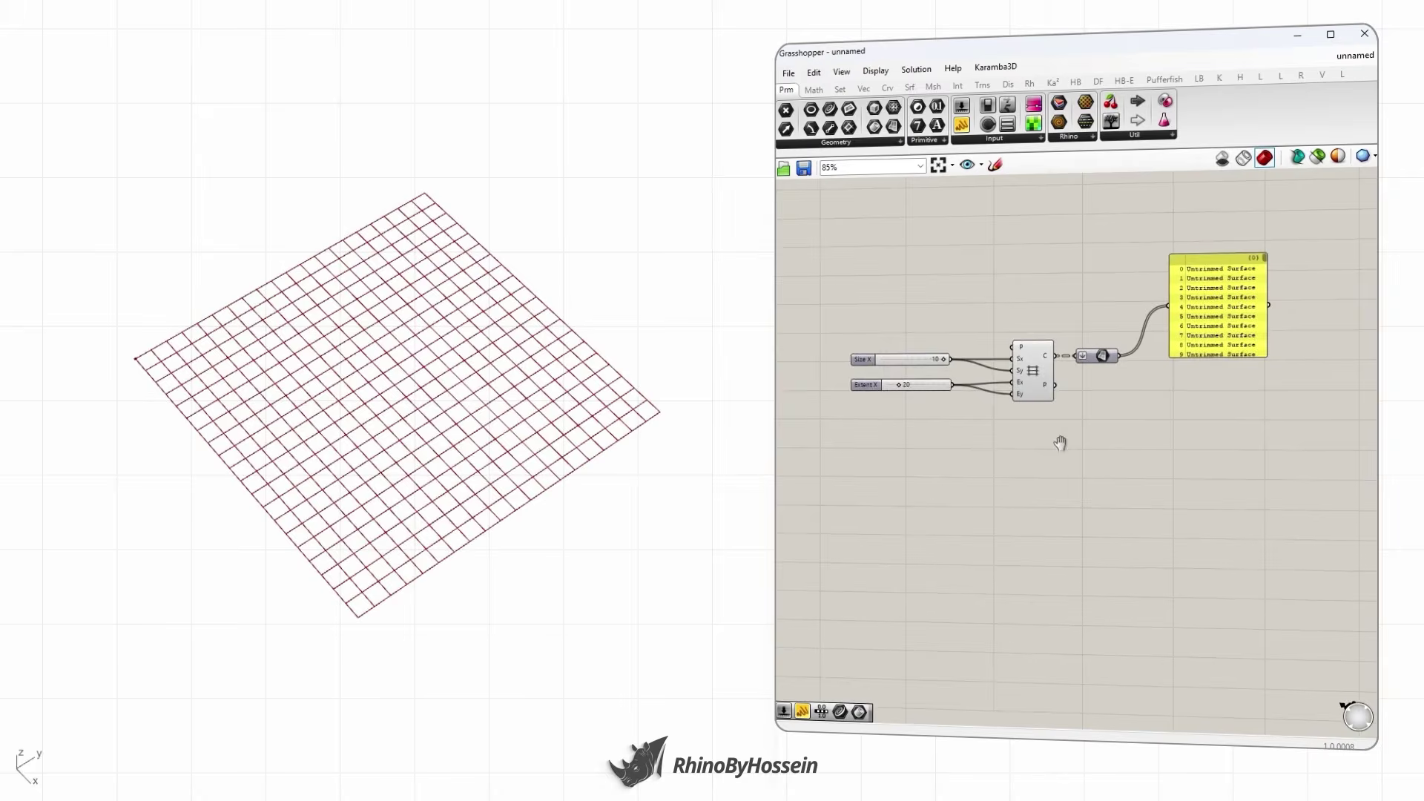
pyautogui.doubleClick(1111, 471)
pyautogui.write('random')
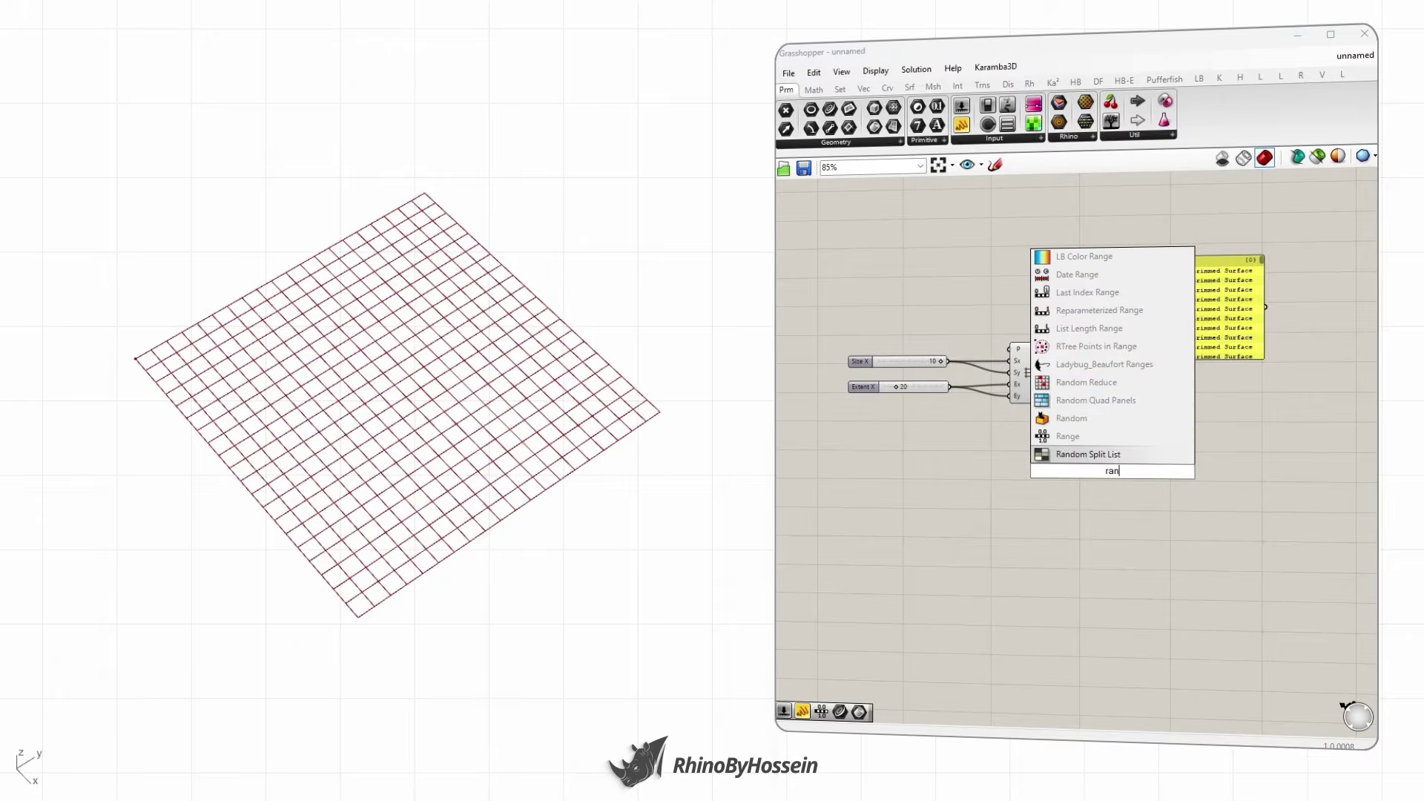
pyautogui.press('Up')
pyautogui.press('Up')
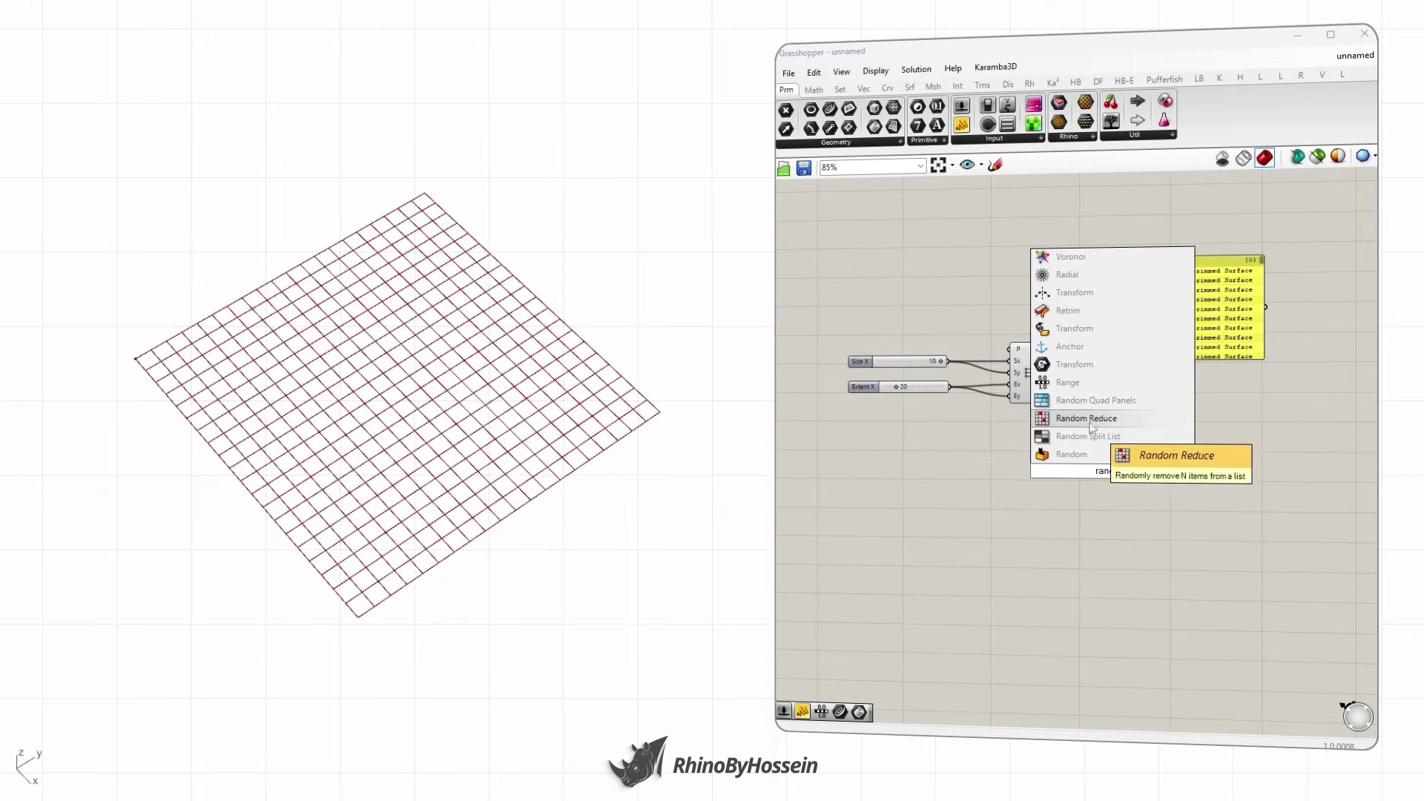
pyautogui.press('Return')
pyautogui.scroll(3, 1111, 470)
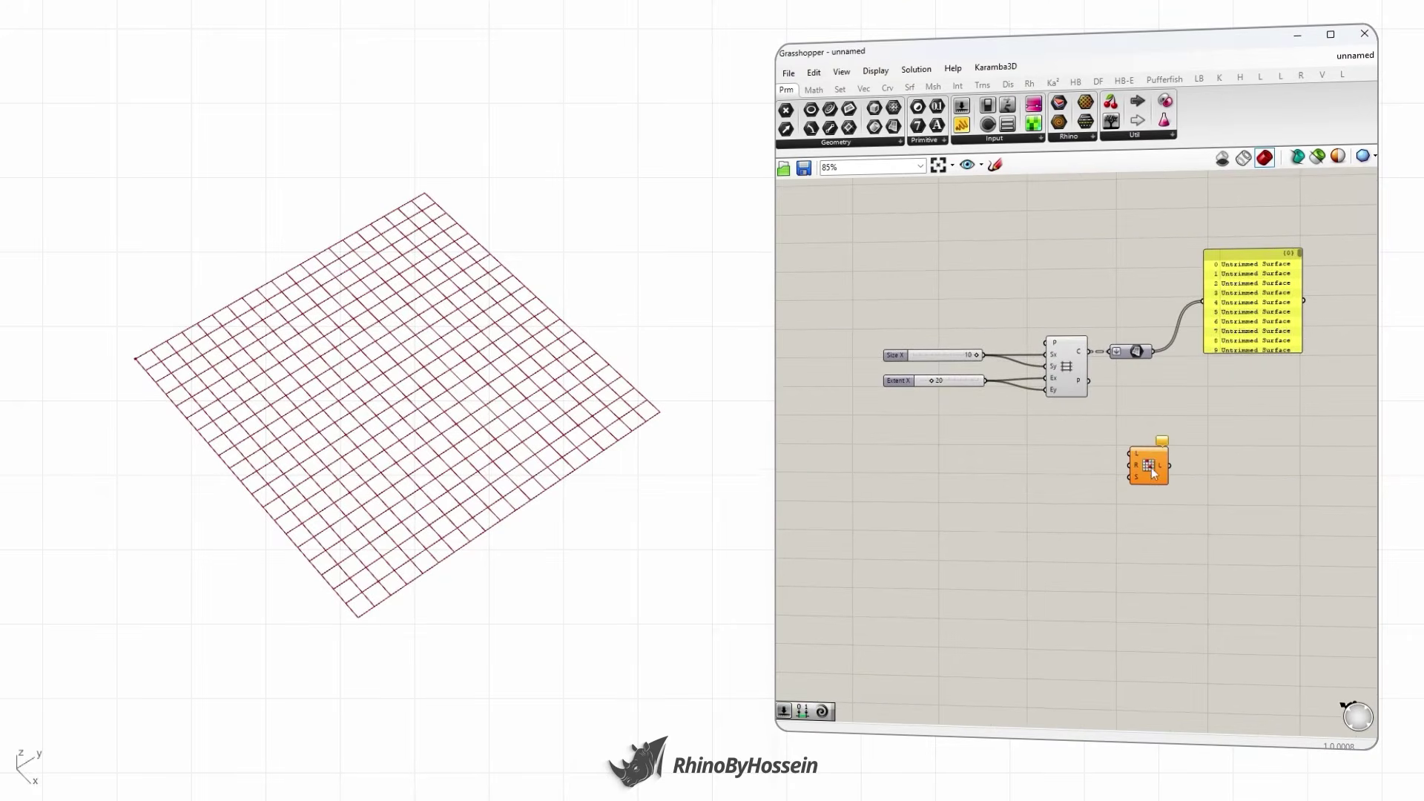
pyautogui.scroll(-2, 1125, 469)
pyautogui.moveTo(1118, 457); pyautogui.dragTo(1149, 460)
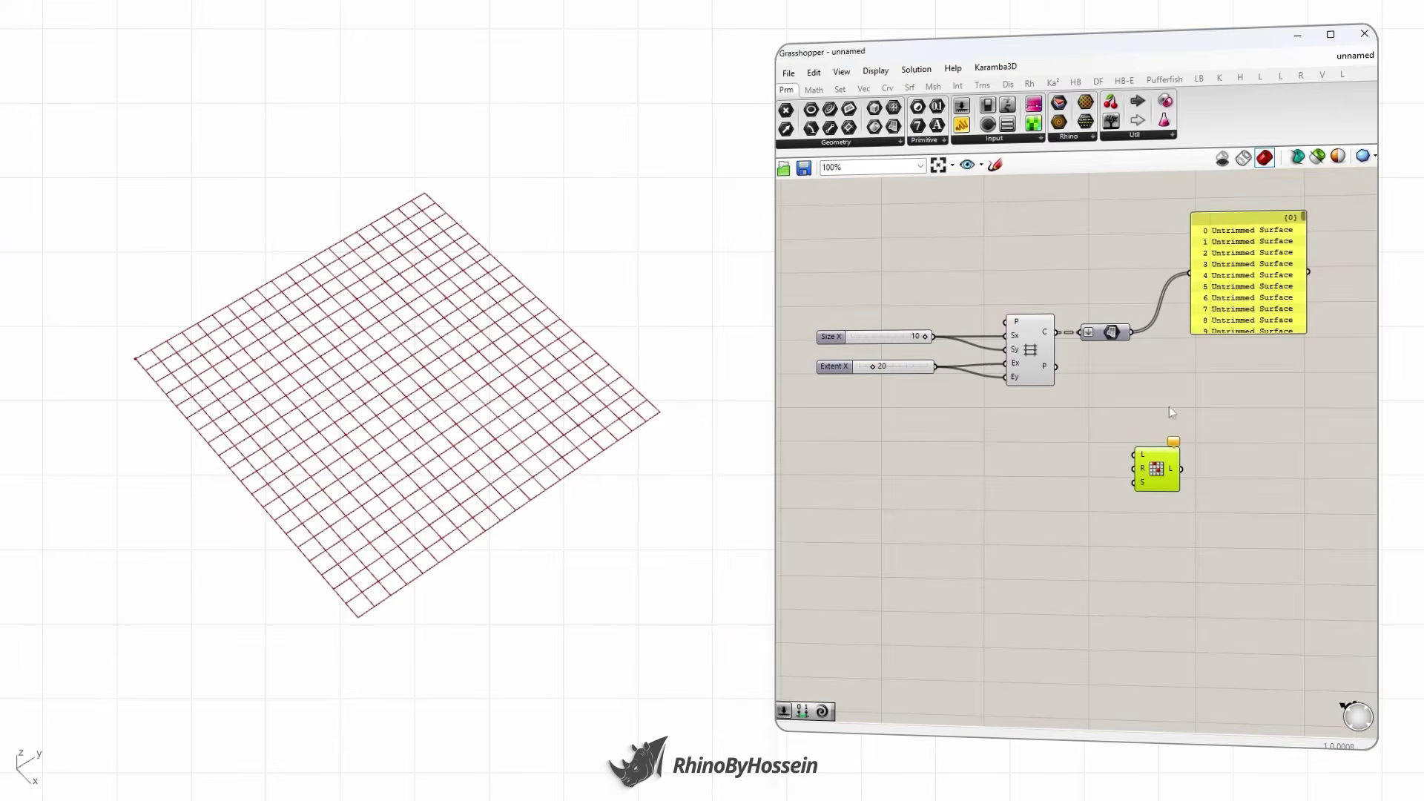
pyautogui.moveTo(1131, 335); pyautogui.dragTo(1192, 476)
# - Add a number slider with the value 20 and connect it to the Random Reduce reduction input (R)
pyautogui.click(1059, 505)
pyautogui.doubleClick(1059, 507)
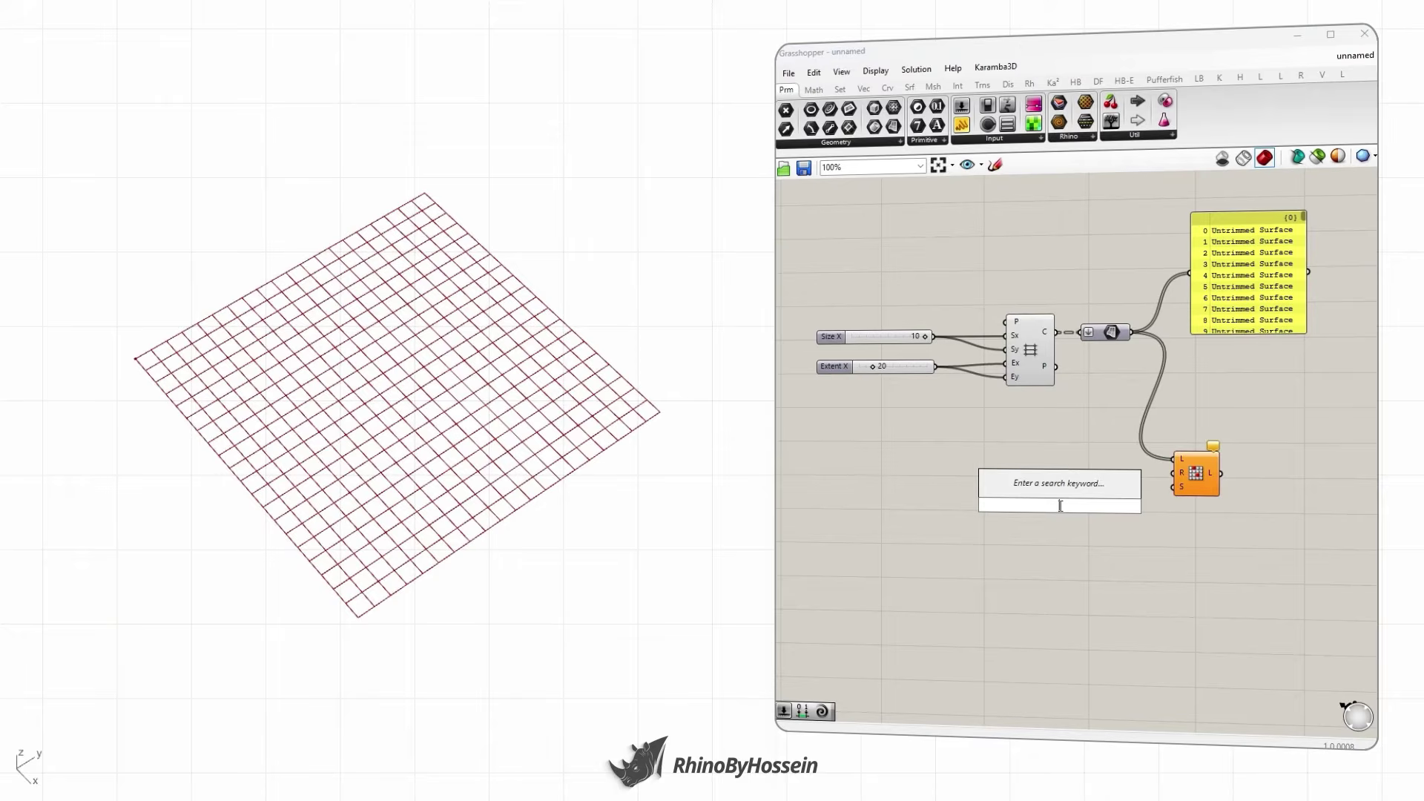
pyautogui.write('20')
pyautogui.press('Return')
pyautogui.moveTo(1118, 505); pyautogui.dragTo(1173, 473)
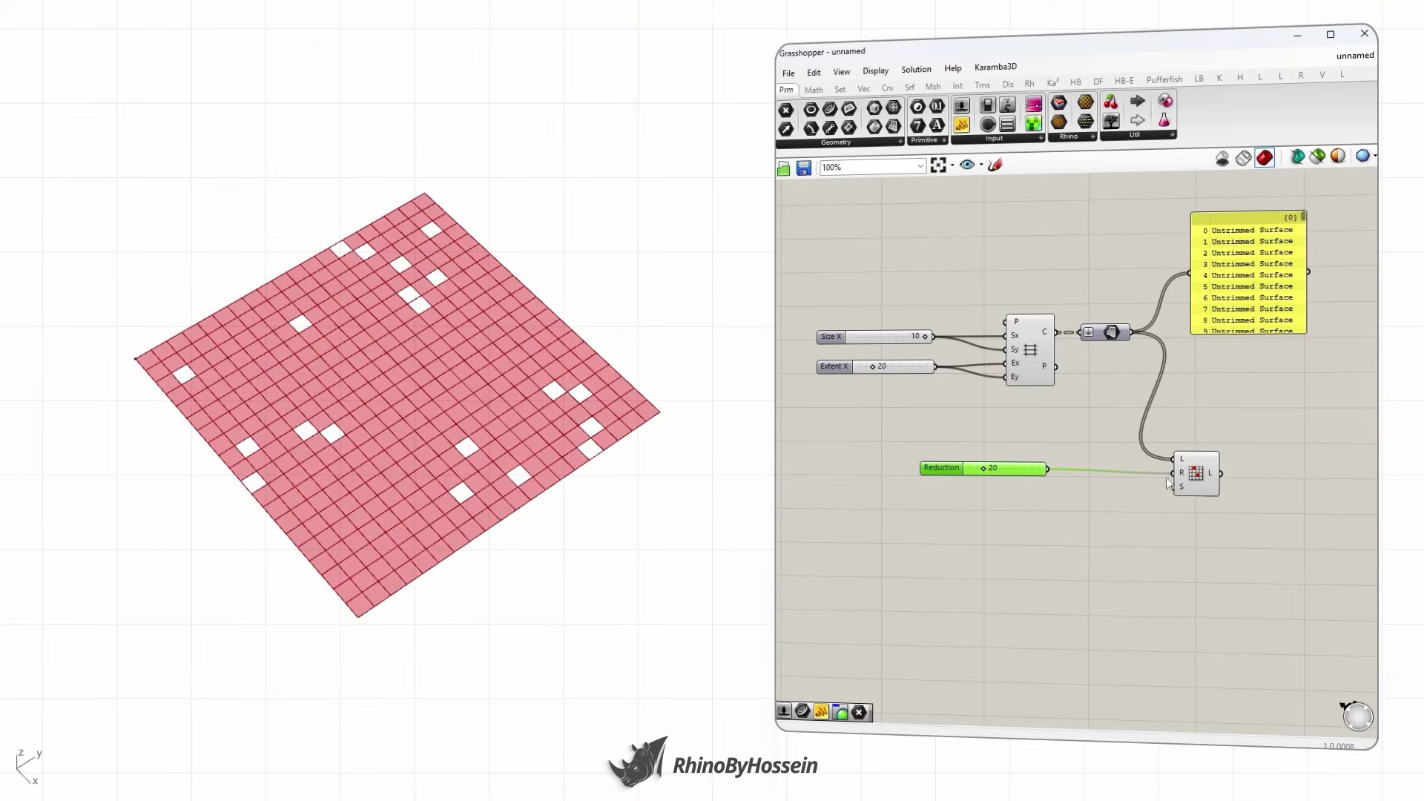
# - Add a number slider with the value 10, connect it to the Random Reduce seed input (S), and align it under the Reduction slider
pyautogui.doubleClick(1087, 536)
pyautogui.write('10')
pyautogui.press('Return')
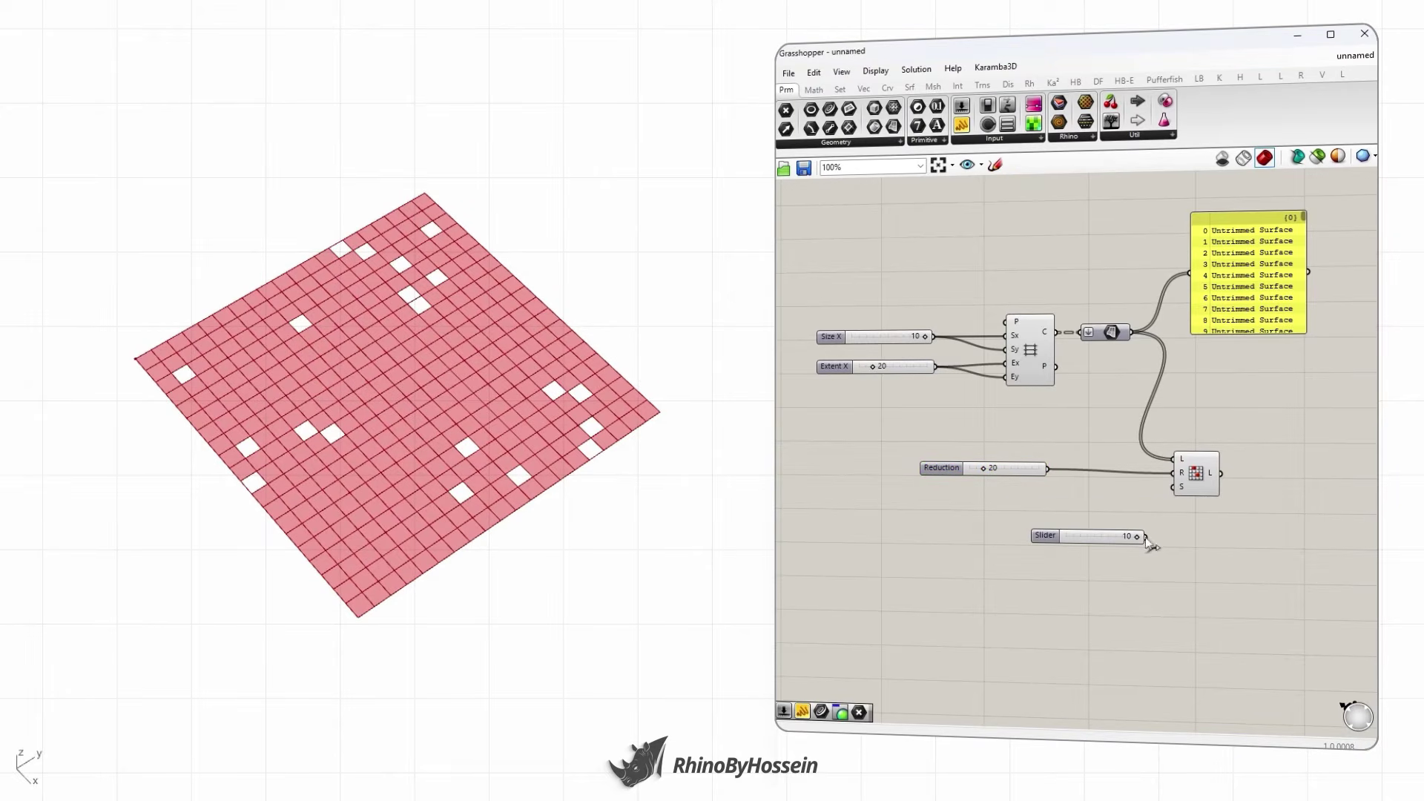
pyautogui.moveTo(1170, 506); pyautogui.dragTo(1174, 487)
pyautogui.moveTo(1047, 540); pyautogui.dragTo(1041, 478)
pyautogui.moveTo(1029, 480)
pyautogui.mouseDown()
pyautogui.moveTo(935, 482)
pyautogui.moveTo(1038, 486)
pyautogui.mouseUp()
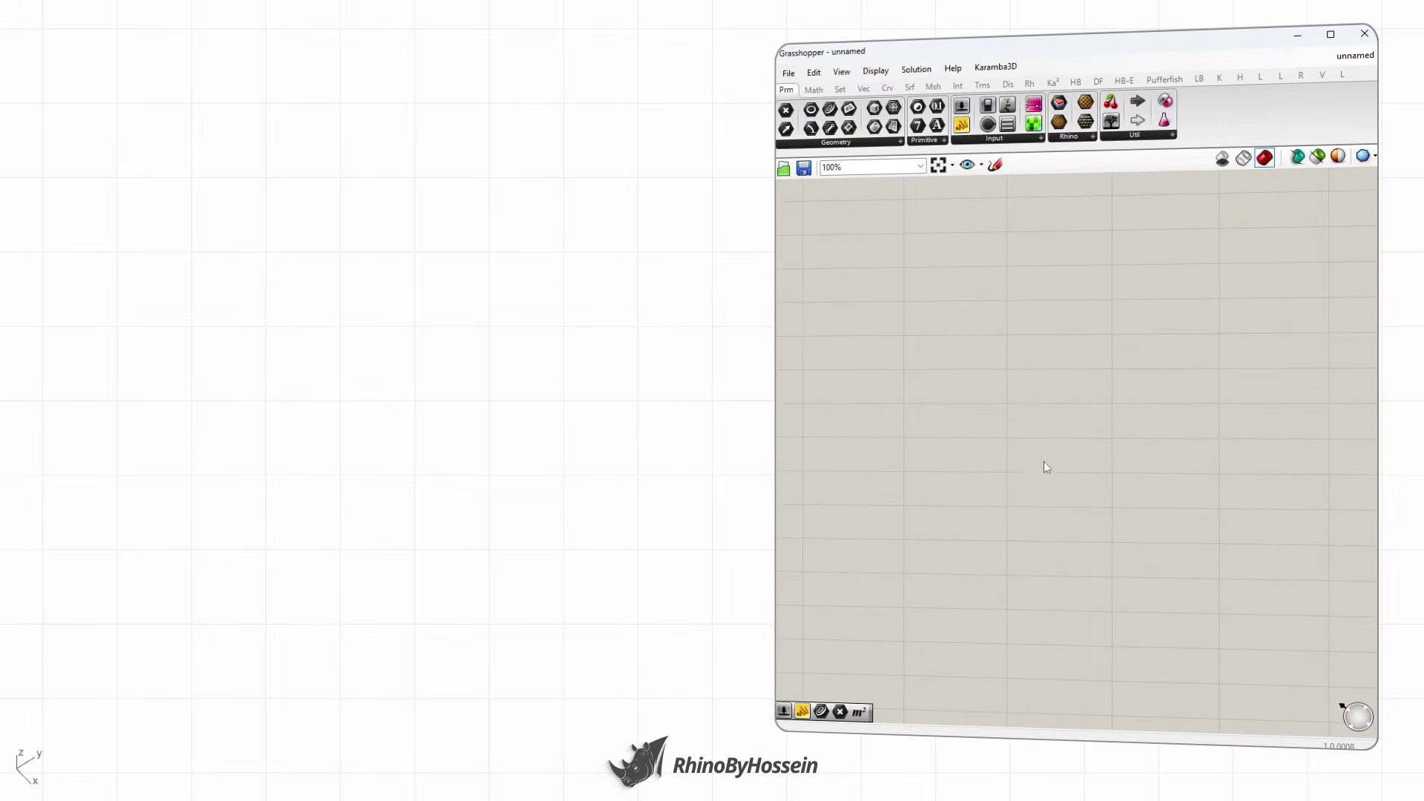
# - Add a Fibonacci component to the empty canvas
pyautogui.doubleClick(1071, 460)
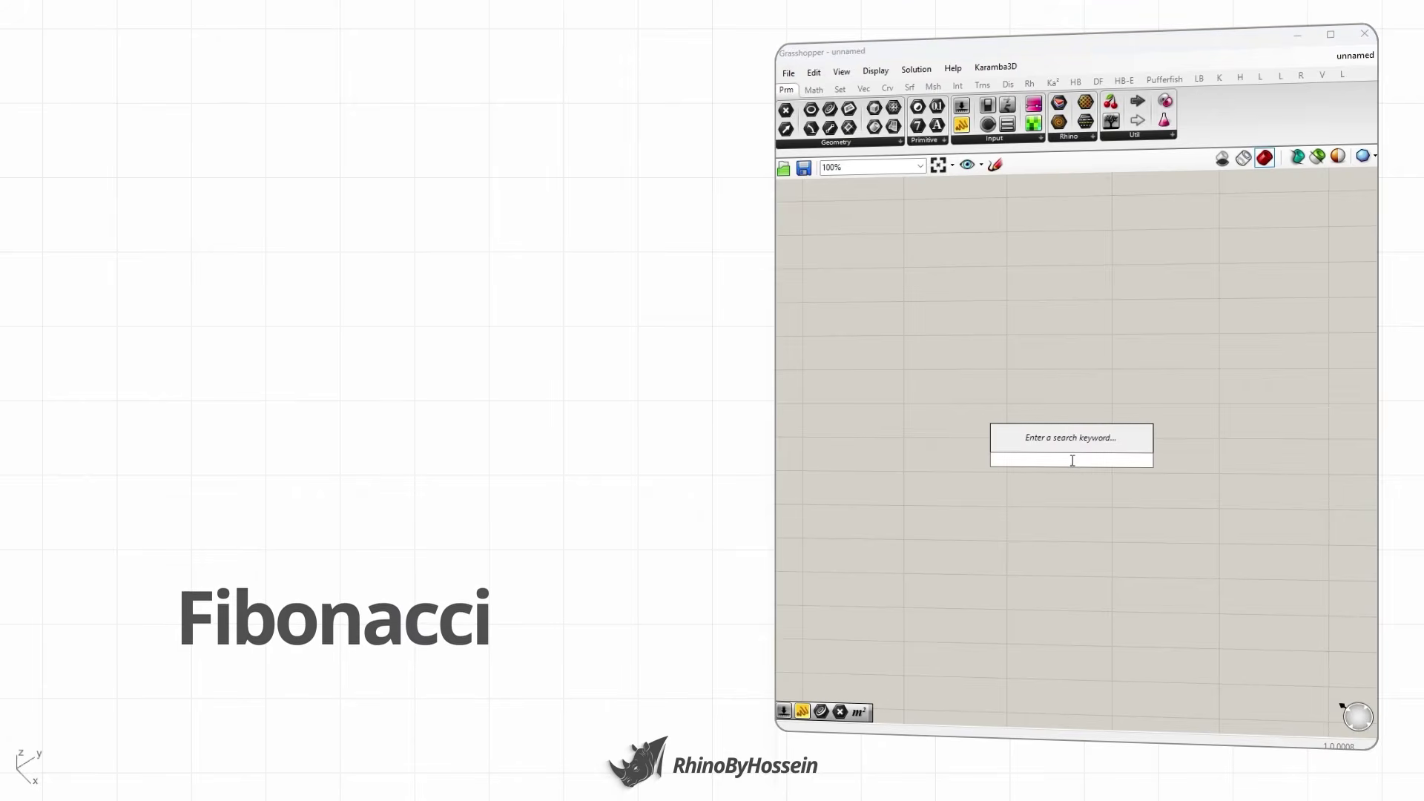
pyautogui.write('fibo')
pyautogui.press('Return')
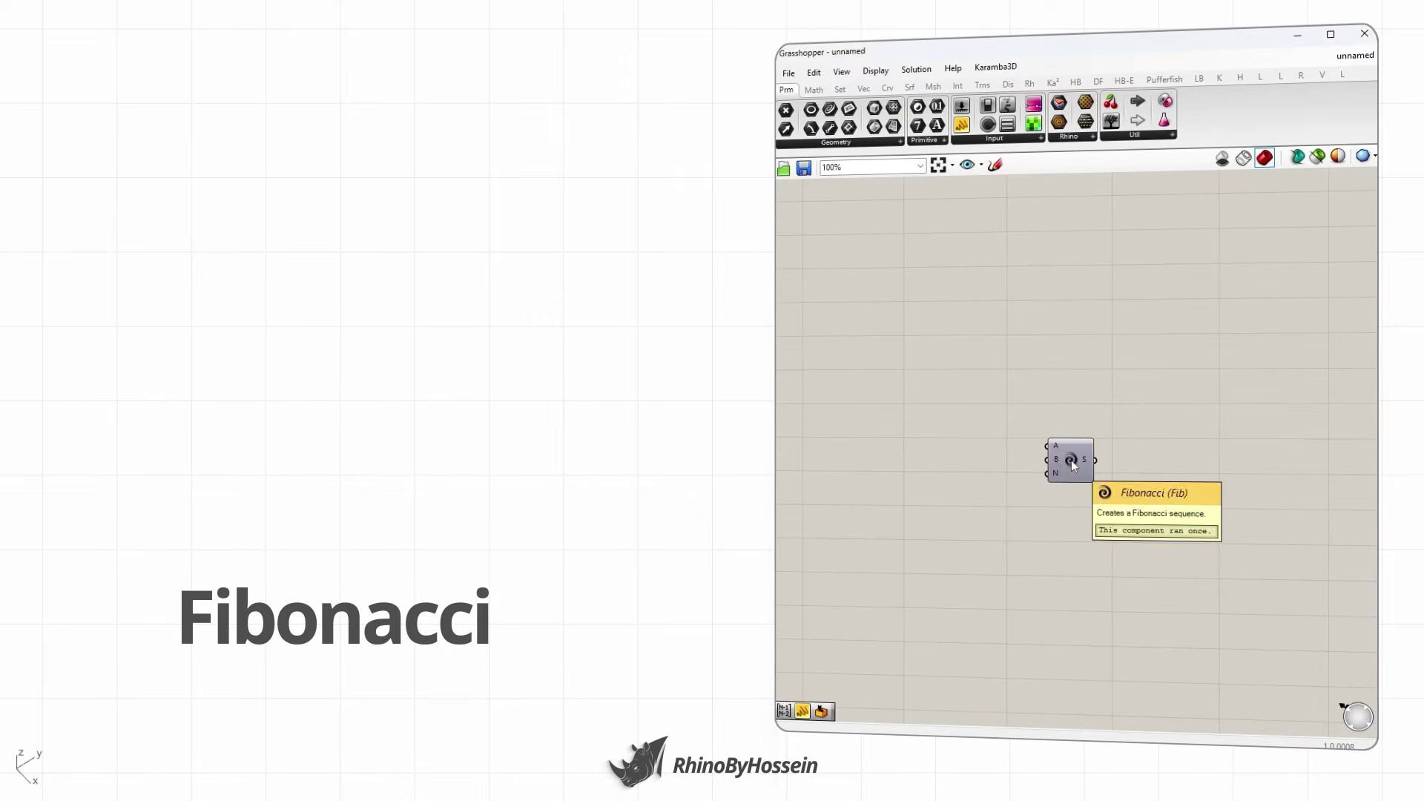
pyautogui.scroll(3, 1060, 448)
pyautogui.scroll(-1, 1105, 455)
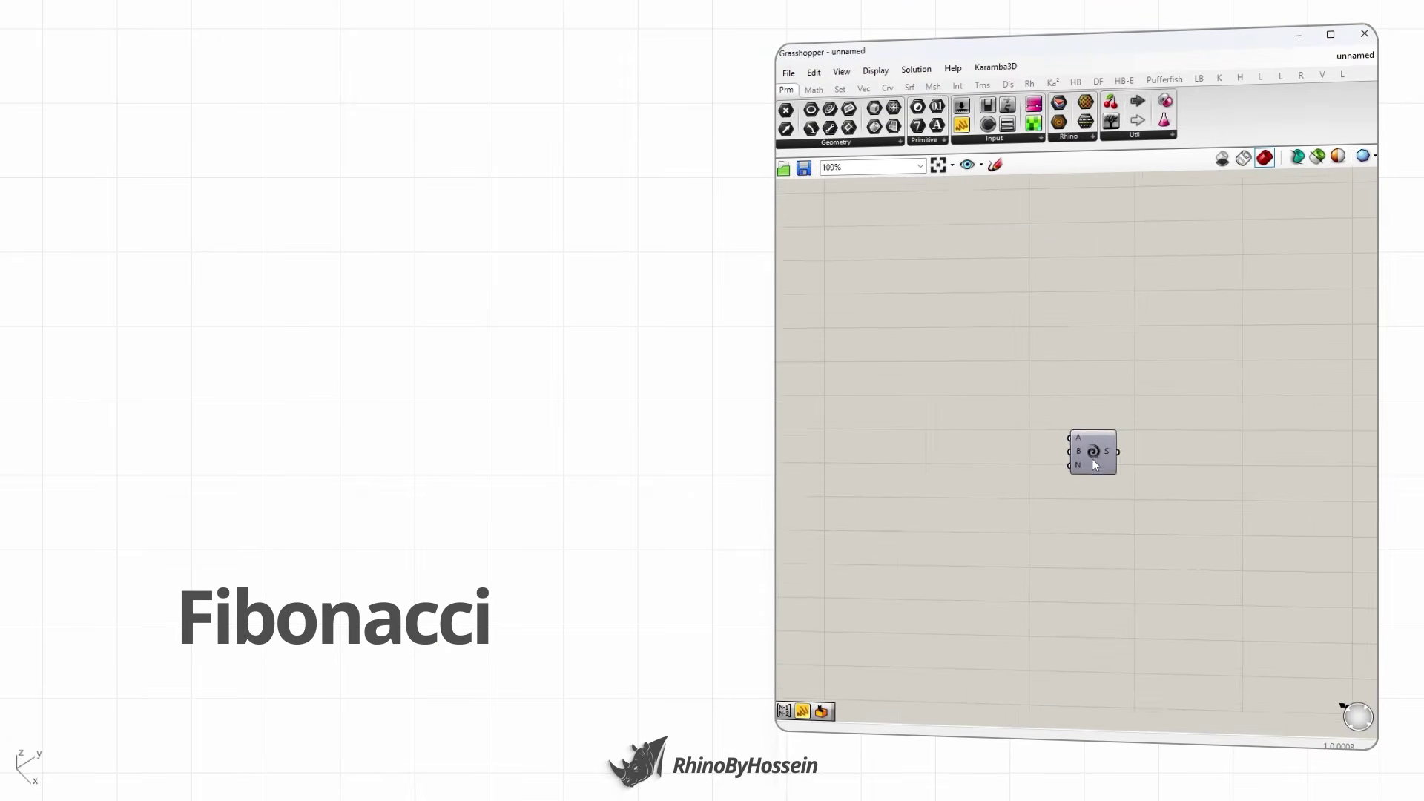
pyautogui.scroll(-1, 1097, 454)
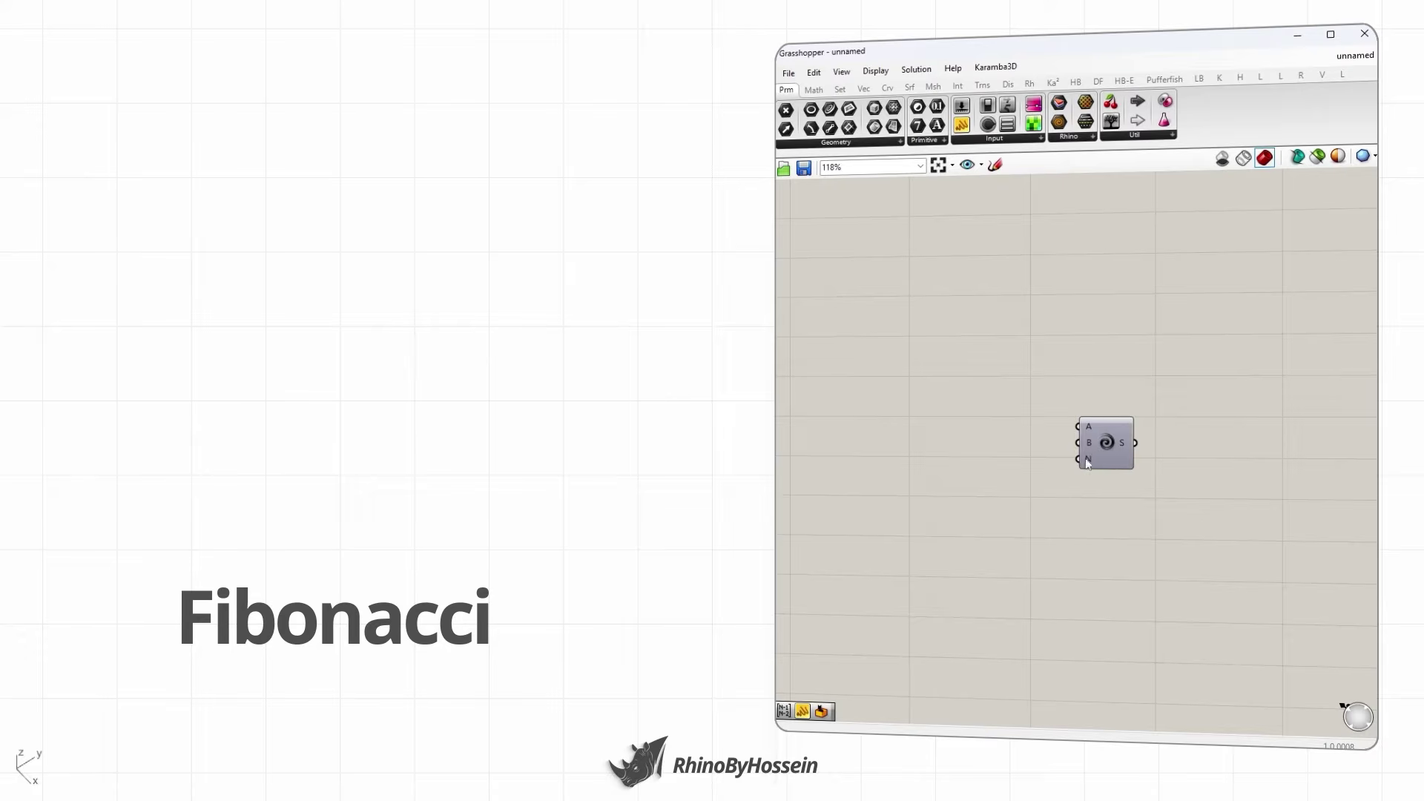
pyautogui.moveTo(1114, 404); pyautogui.dragTo(1129, 405, button='right')
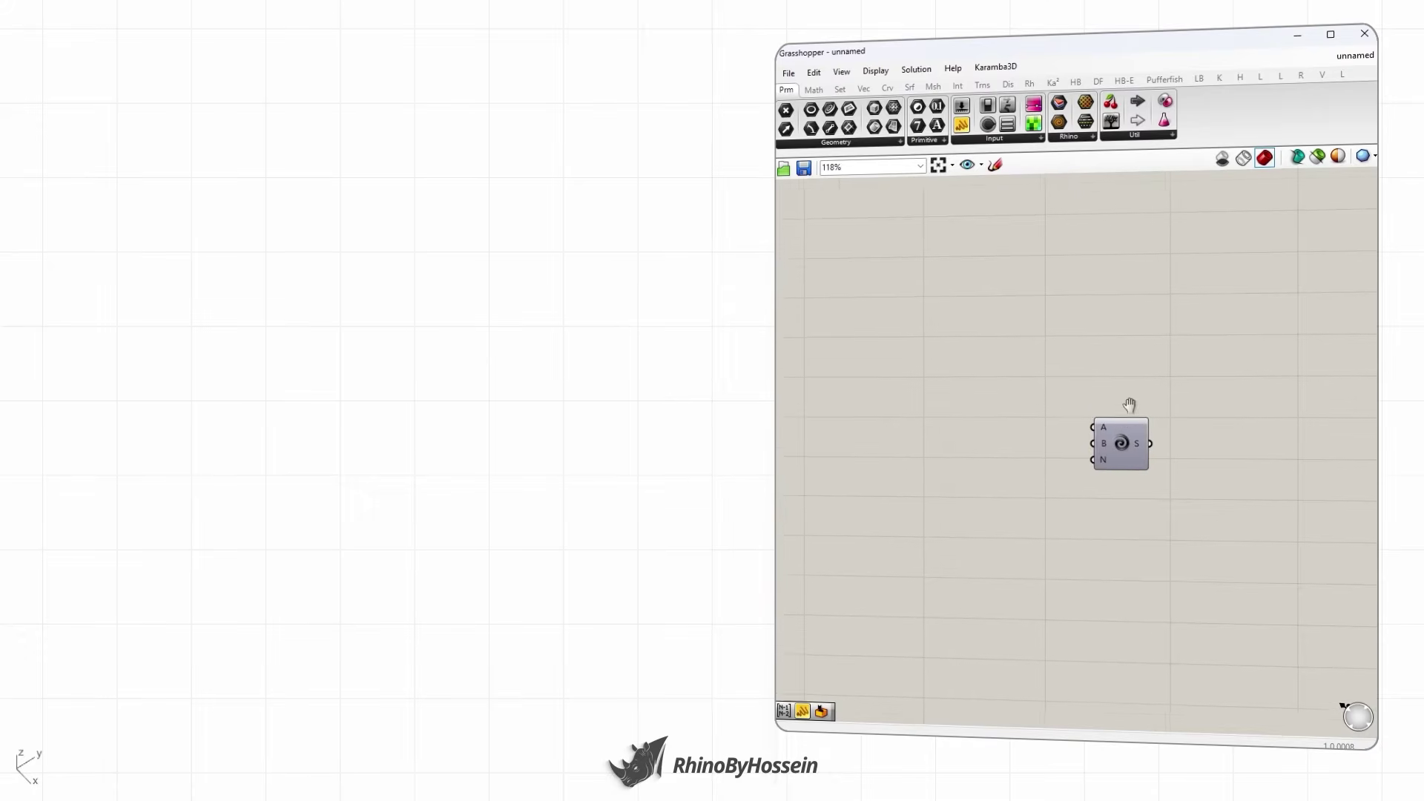
pyautogui.scroll(1, 1120, 448)
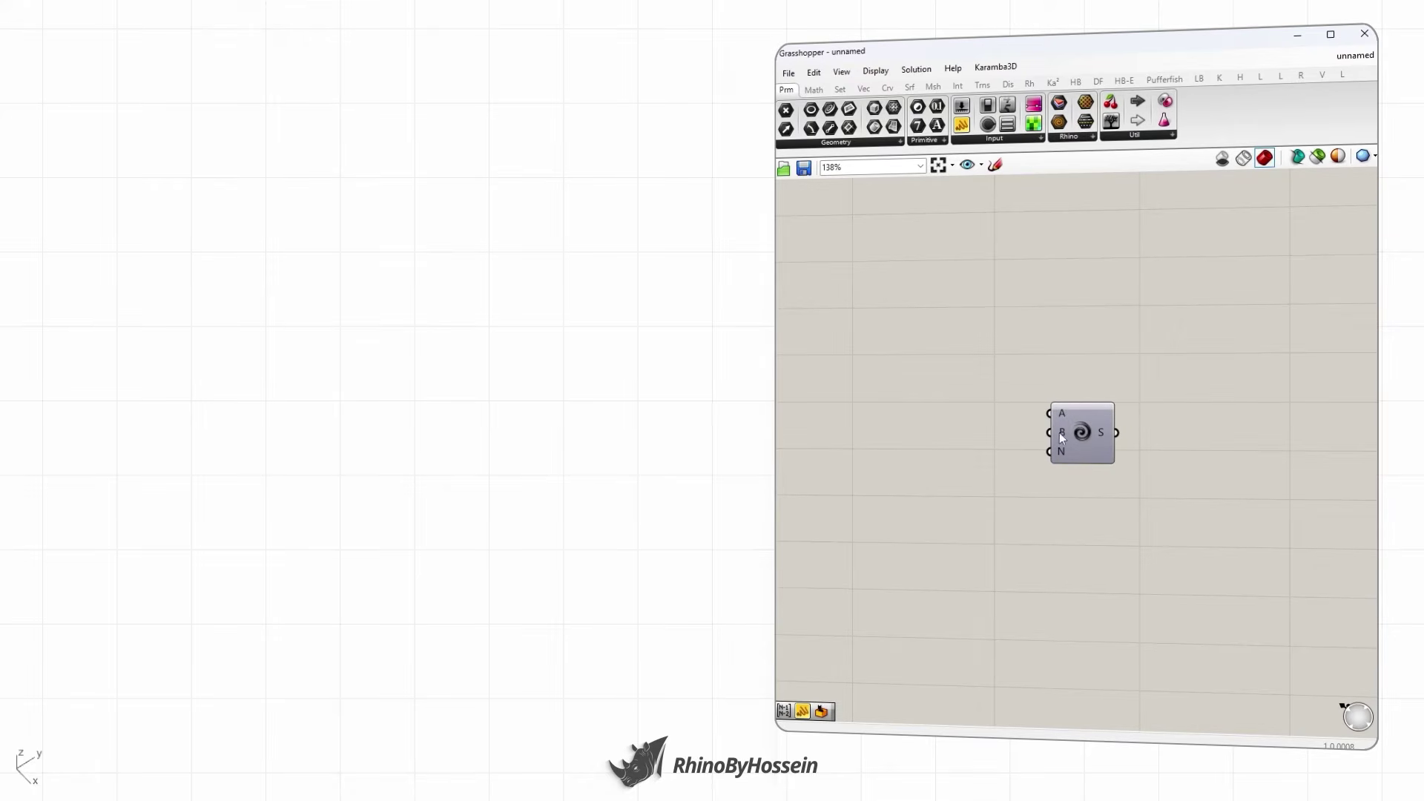
# - Add number sliders with the values 0 and 1 and connect them to the Fibonacci seed inputs A and B respectively
pyautogui.moveTo(1061, 433)
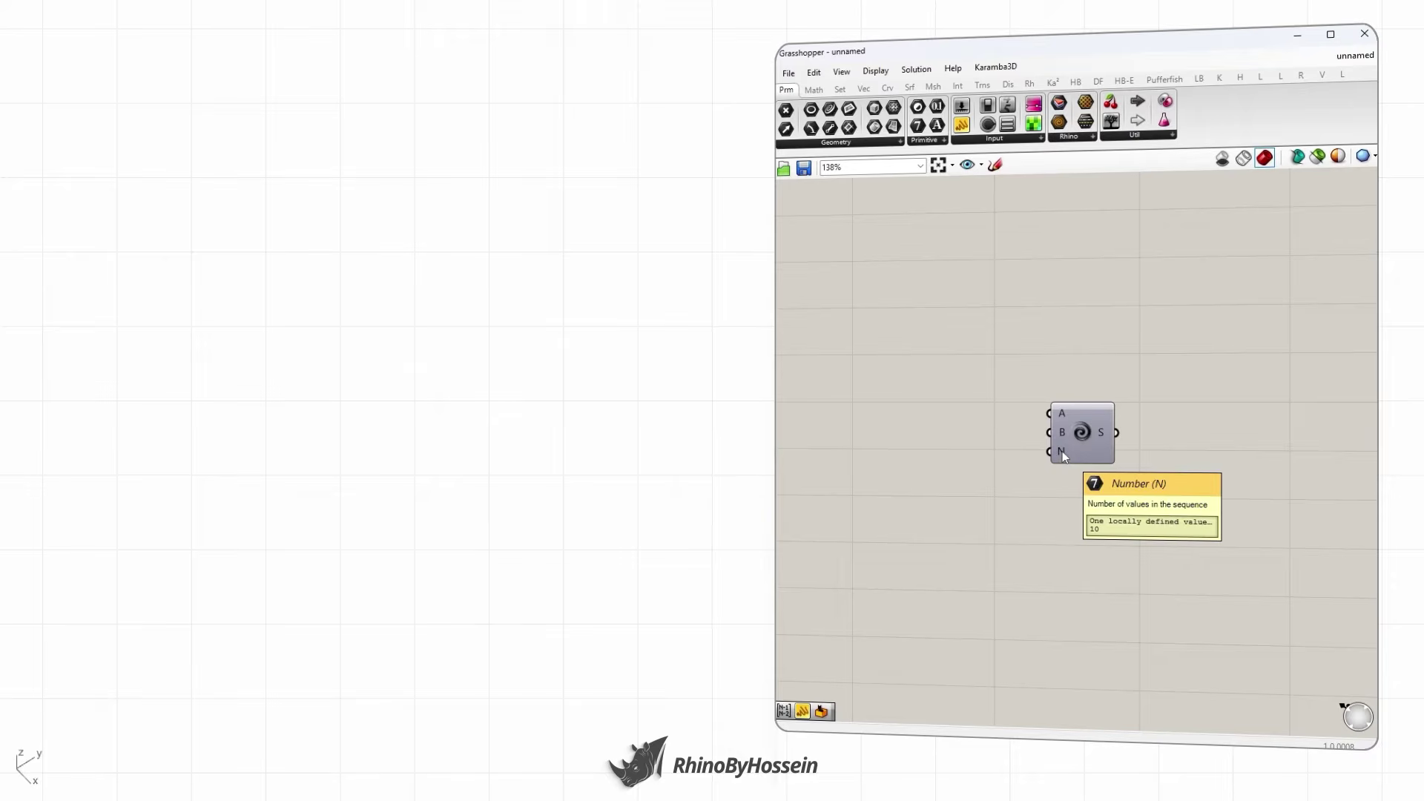
pyautogui.doubleClick(948, 388)
pyautogui.write('0')
pyautogui.press('Return')
pyautogui.moveTo(1026, 382); pyautogui.dragTo(1102, 415)
pyautogui.doubleClick(927, 436)
pyautogui.write('1')
pyautogui.press('Return')
pyautogui.moveTo(1015, 424); pyautogui.dragTo(1094, 431)
# - Add a number slider with the value 10 and connect it to the Fibonacci number input (N)
pyautogui.doubleClick(943, 488)
pyautogui.write('10')
pyautogui.press('Return')
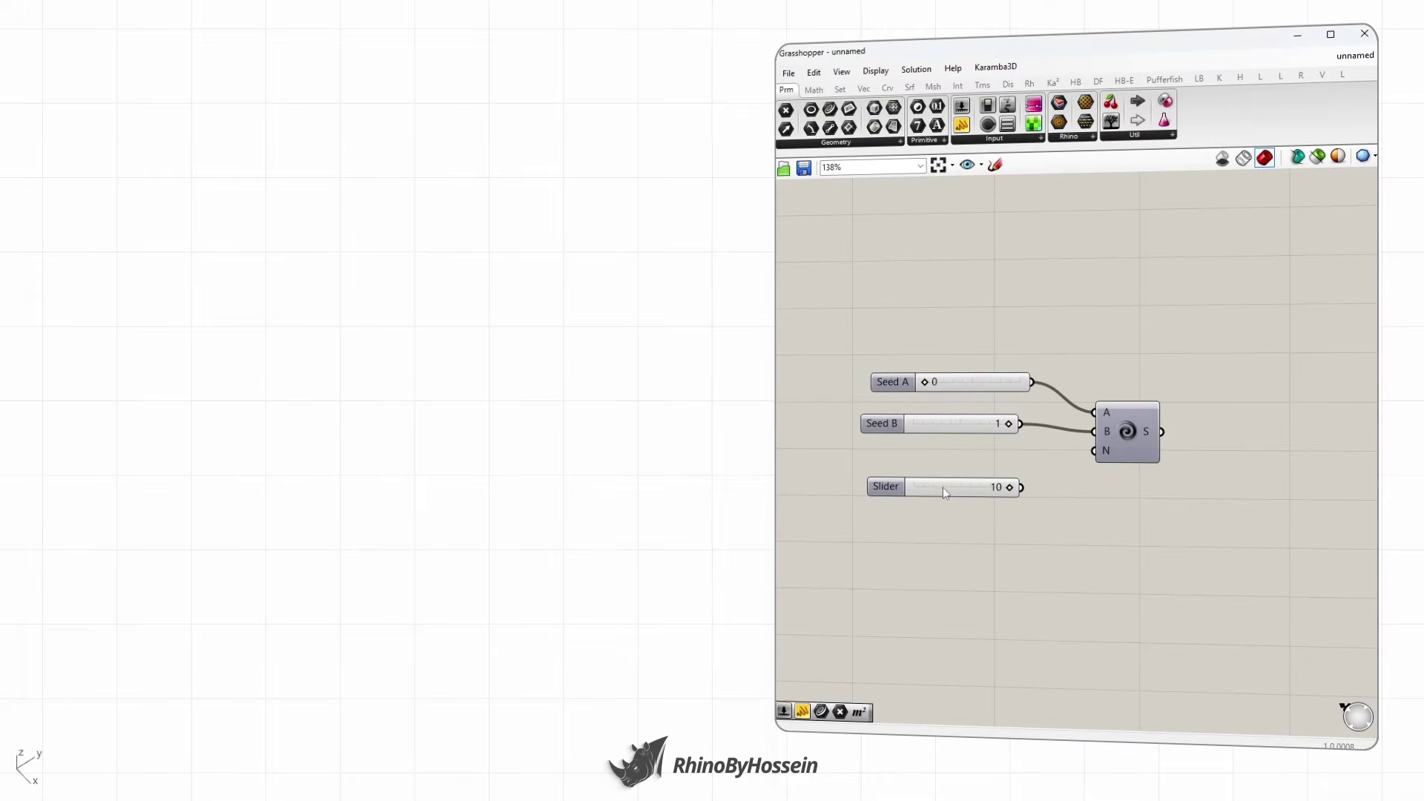
pyautogui.moveTo(1033, 487); pyautogui.dragTo(1094, 451)
# - Add a panel beside the Fibonacci component, connect it to the series output (S), and enlarge it to show the full sequence
pyautogui.moveTo(961, 124); pyautogui.dragTo(1267, 381)
pyautogui.moveTo(1161, 432); pyautogui.dragTo(1219, 502)
pyautogui.scroll(-1, 1197, 420)
pyautogui.moveTo(1218, 413); pyautogui.dragTo(1244, 433)
pyautogui.click(1154, 496)
pyautogui.click(1179, 458)
# - Stack the Seed A, Seed B and Number sliders closely beside the Fibonacci inputs and align their left edges
pyautogui.moveTo(899, 447); pyautogui.dragTo(883, 422)
pyautogui.moveTo(897, 356); pyautogui.dragTo(863, 393)
pyautogui.moveTo(987, 420)
pyautogui.mouseDown()
pyautogui.moveTo(940, 417)
pyautogui.moveTo(977, 417)
pyautogui.mouseUp()
pyautogui.moveTo(890, 364); pyautogui.dragTo(877, 369)
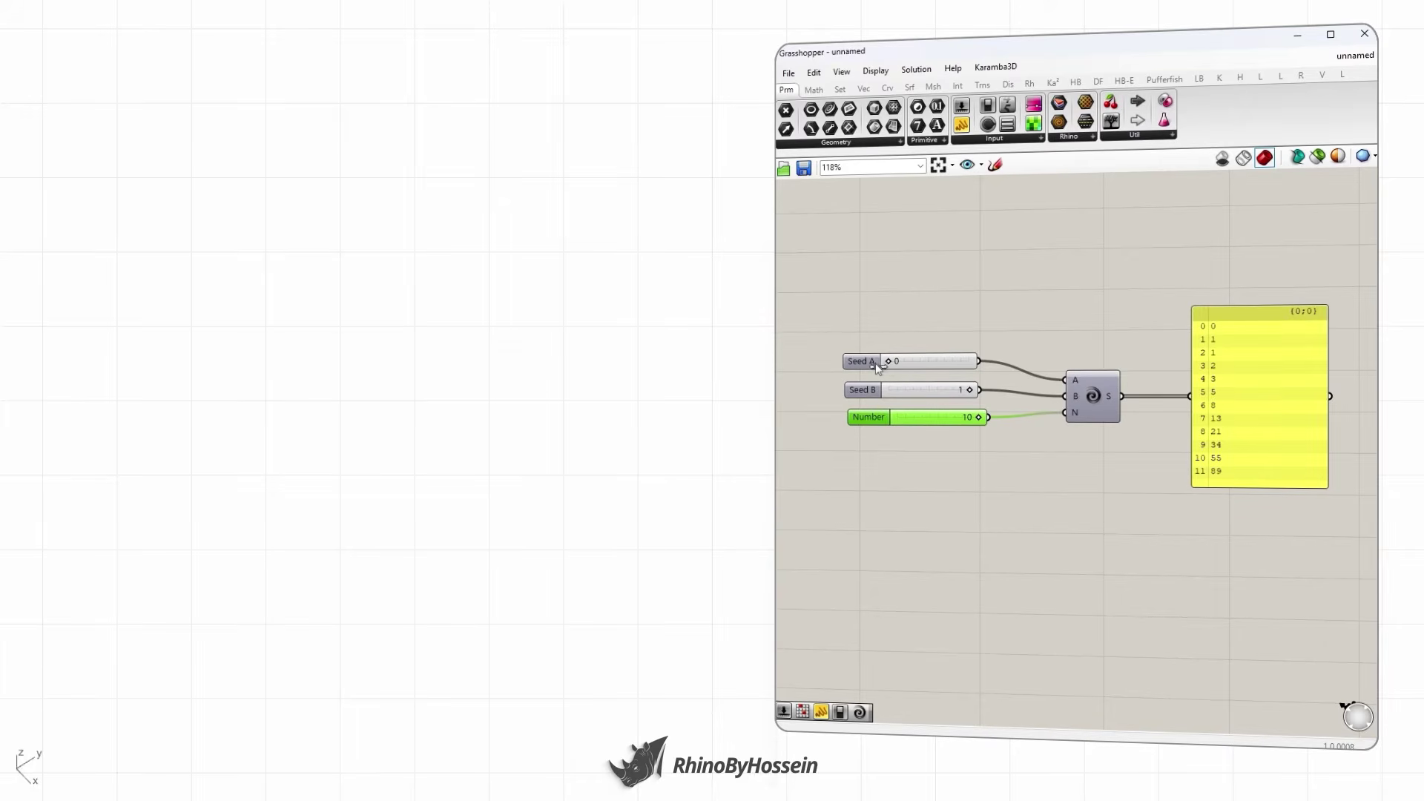
pyautogui.click(1136, 429)
pyautogui.moveTo(1135, 429); pyautogui.dragTo(1102, 456, button='right')
pyautogui.moveTo(873, 470); pyautogui.dragTo(819, 366)
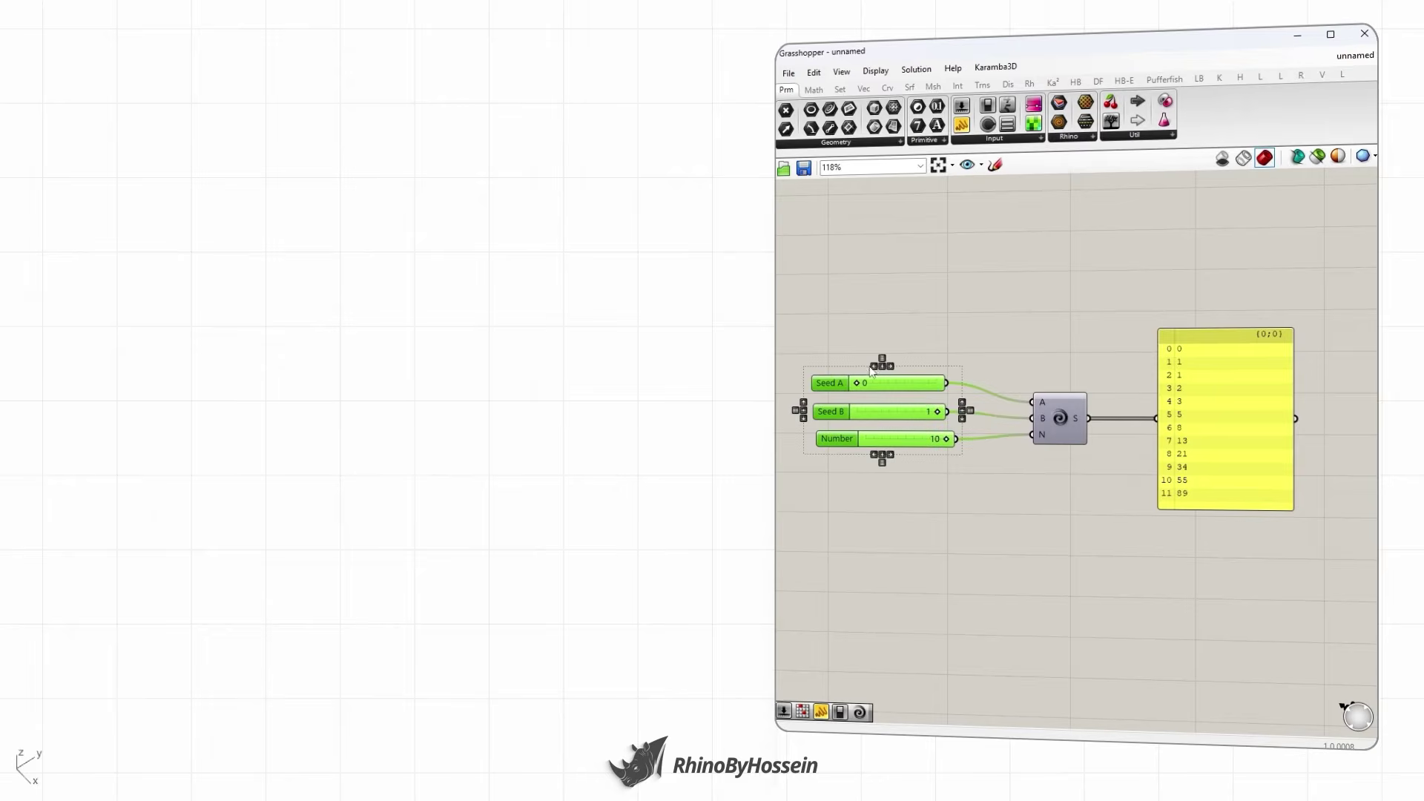
pyautogui.click(979, 369)
pyautogui.moveTo(1066, 443); pyautogui.dragTo(1077, 460, button='right')
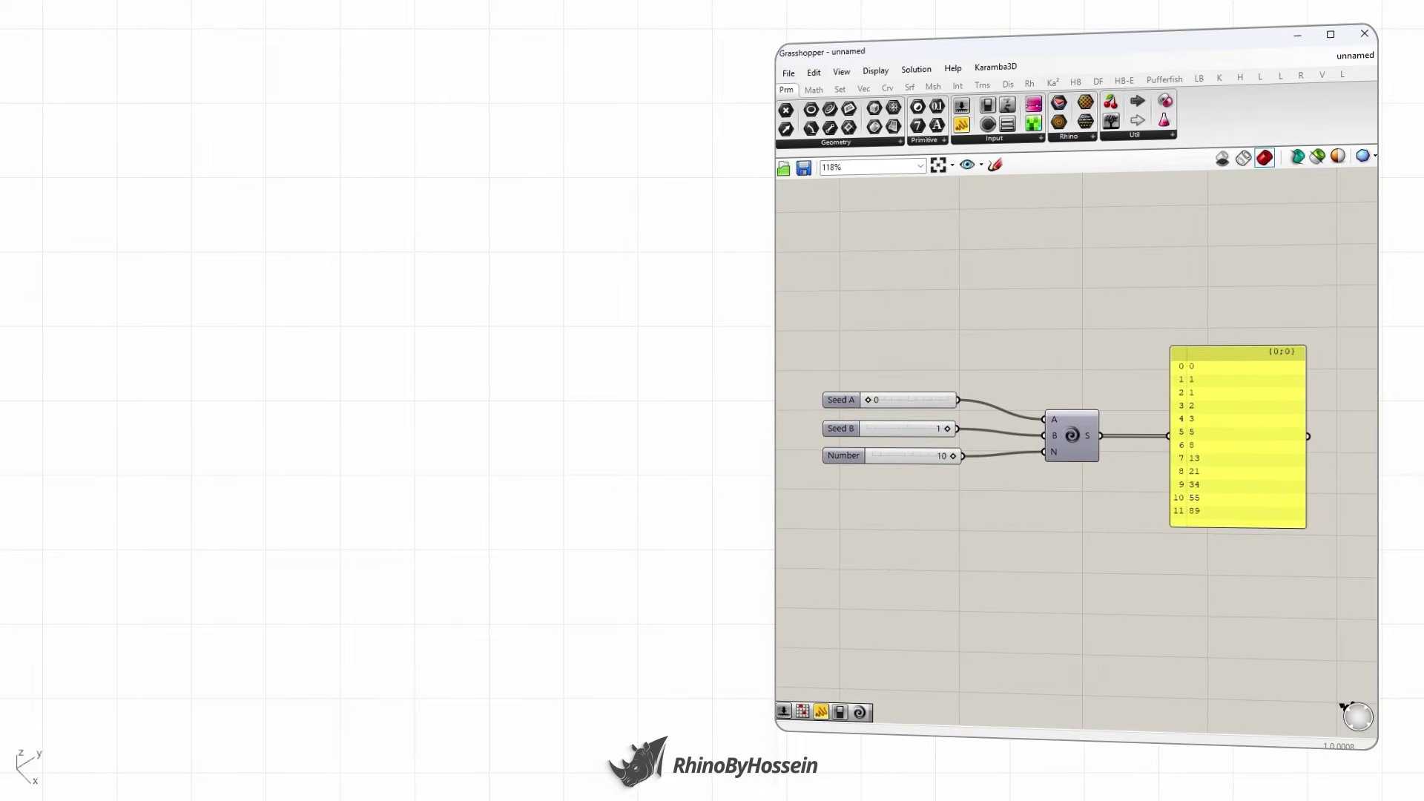
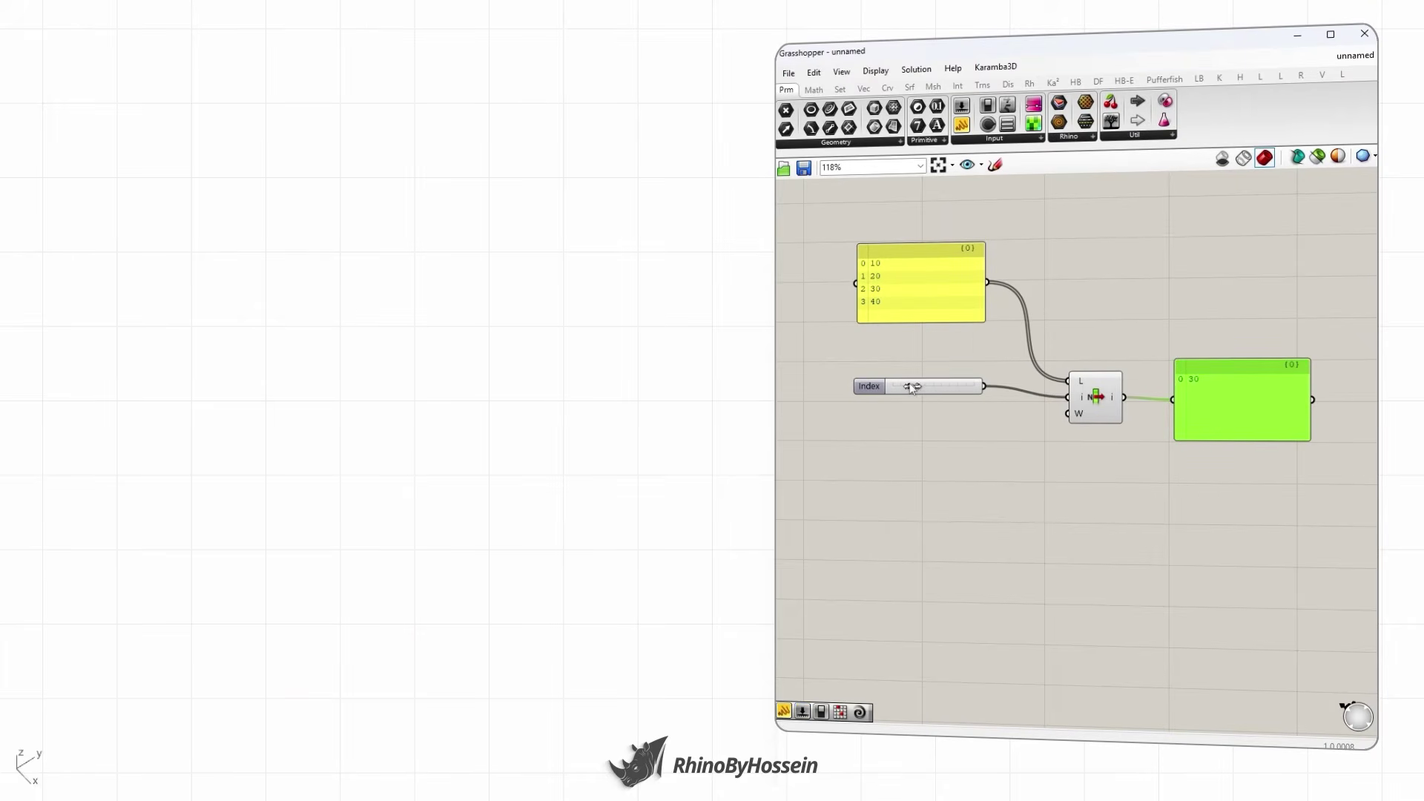
# - Set the List Item's Index slider to 2 and line it up with the index input (i)
pyautogui.moveTo(912, 387); pyautogui.dragTo(920, 388)
pyautogui.click(926, 413)
pyautogui.scroll(3, 901, 388)
pyautogui.moveTo(901, 388); pyautogui.dragTo(876, 407)
pyautogui.scroll(-1, 918, 417)
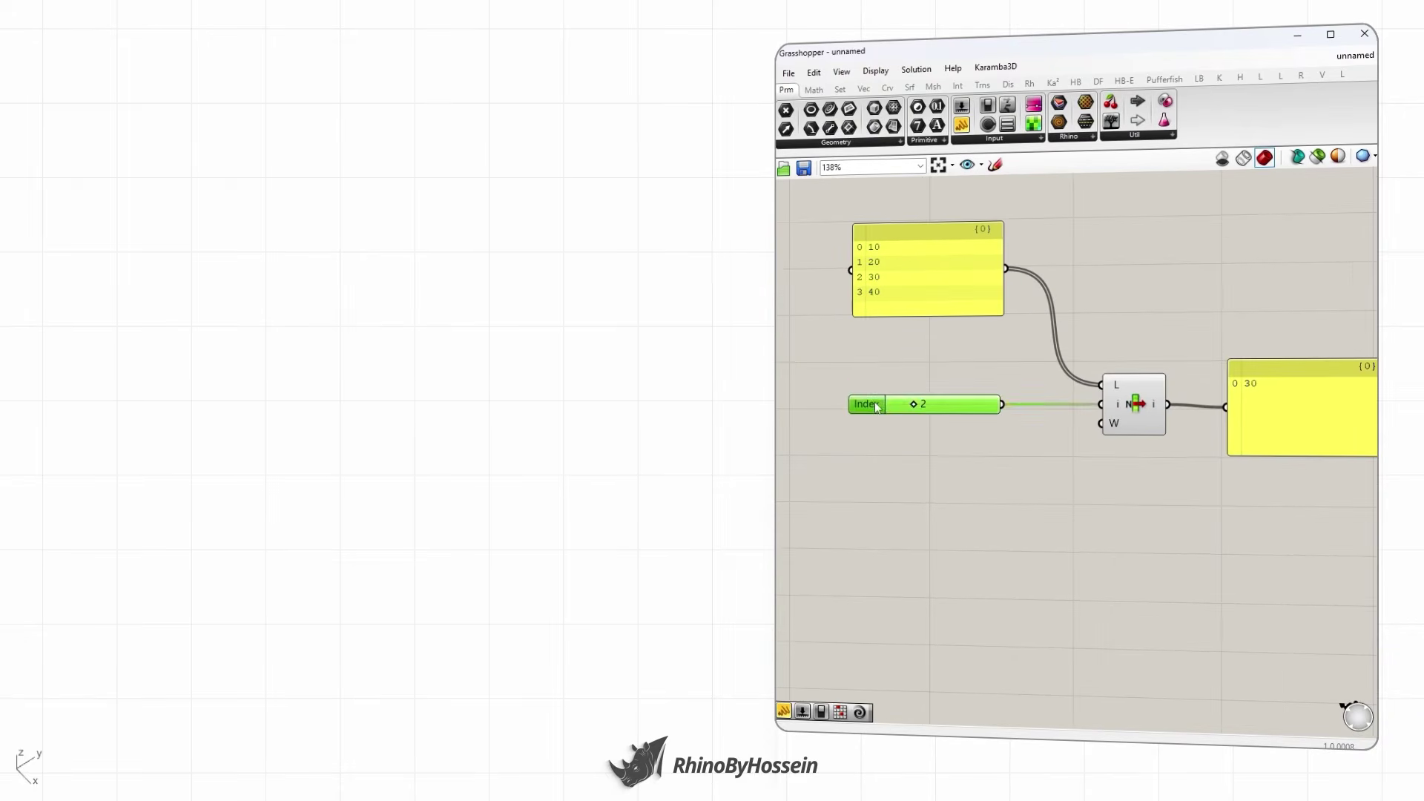
pyautogui.scroll(-1, 1039, 470)
pyautogui.click(1039, 470)
pyautogui.click(1234, 434)
pyautogui.click(1125, 443)
pyautogui.scroll(-1, 1124, 442)
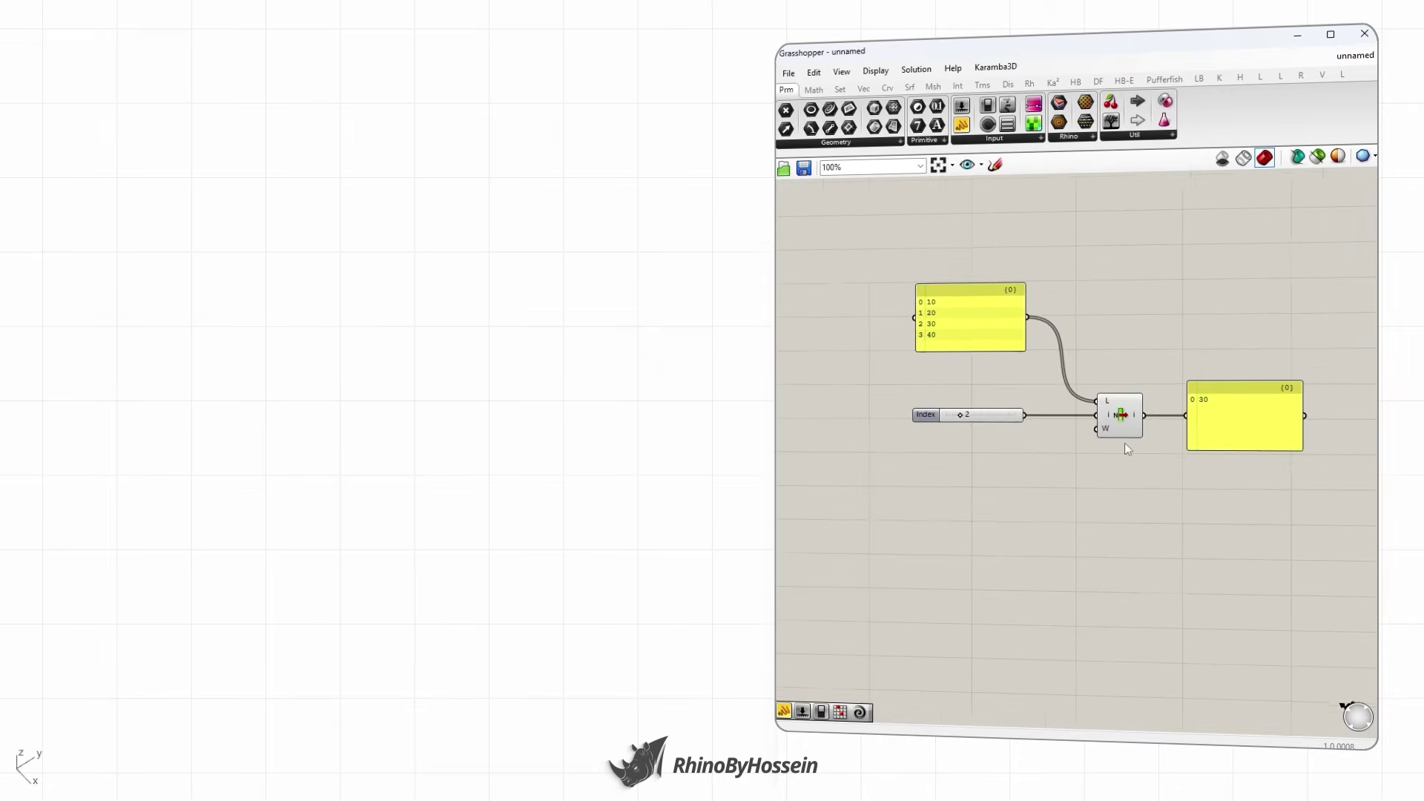
pyautogui.scroll(2, 1125, 443)
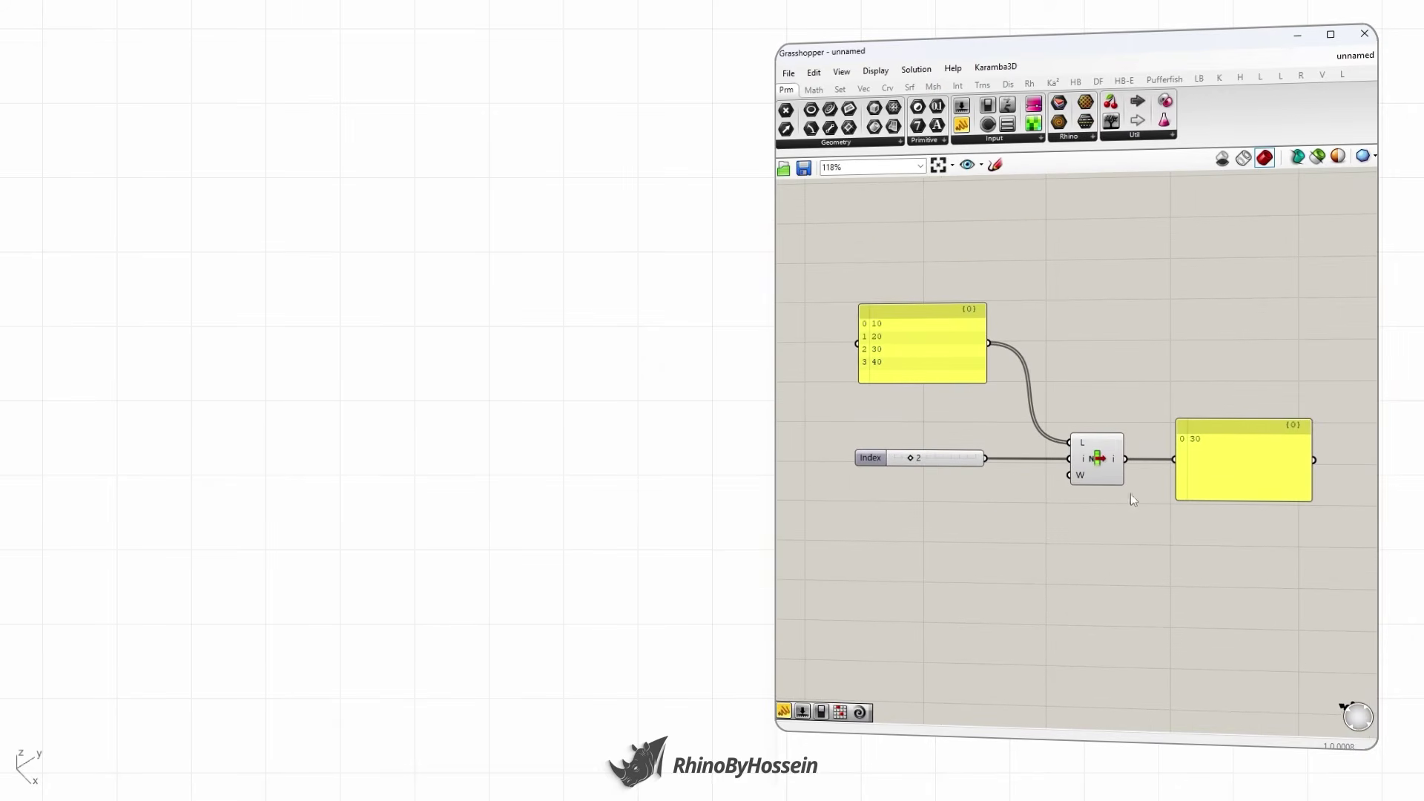
pyautogui.moveTo(1107, 541); pyautogui.dragTo(1104, 542, button='right')
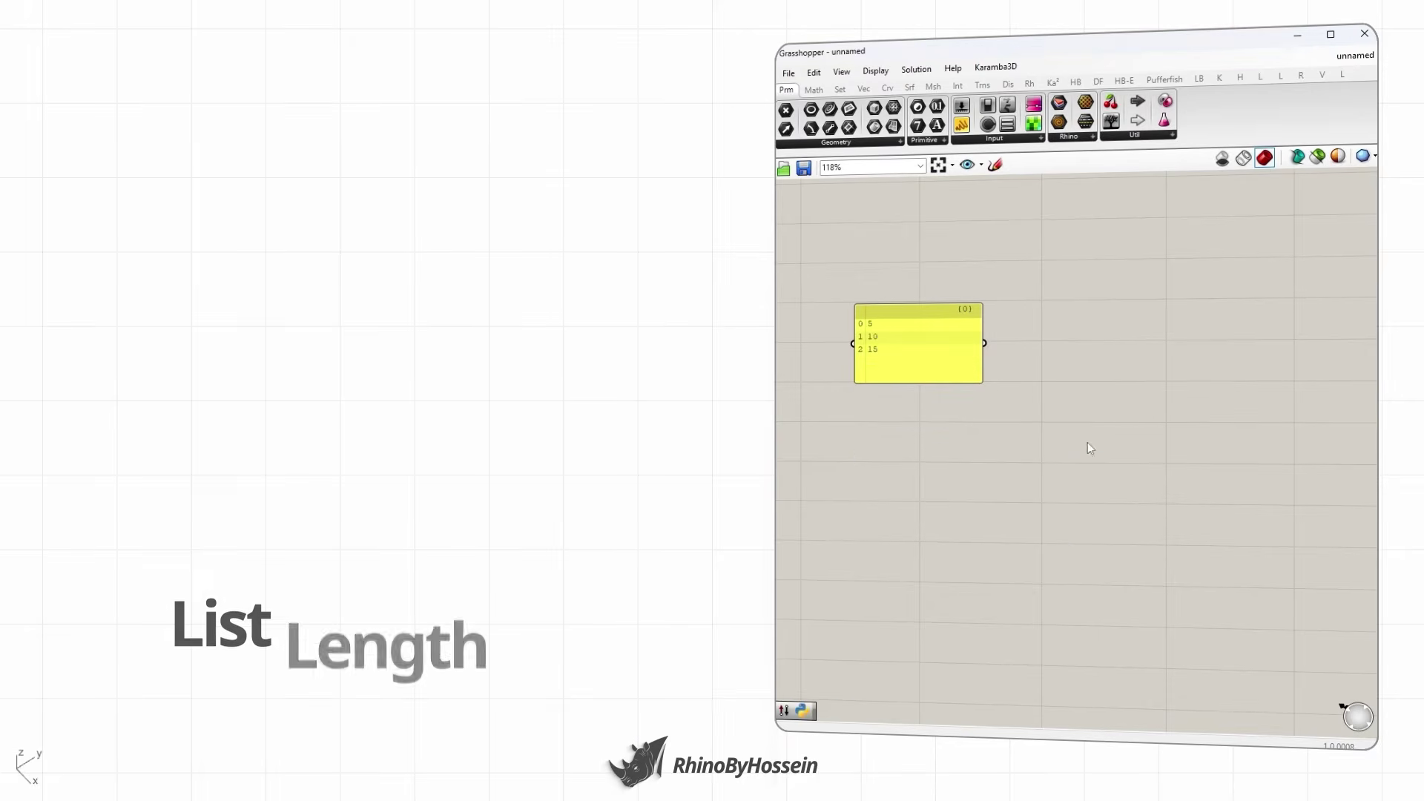
# - Add a List Length component and connect the panel listing 5, 10 and 15 to its list input (L)
pyautogui.doubleClick(1087, 442)
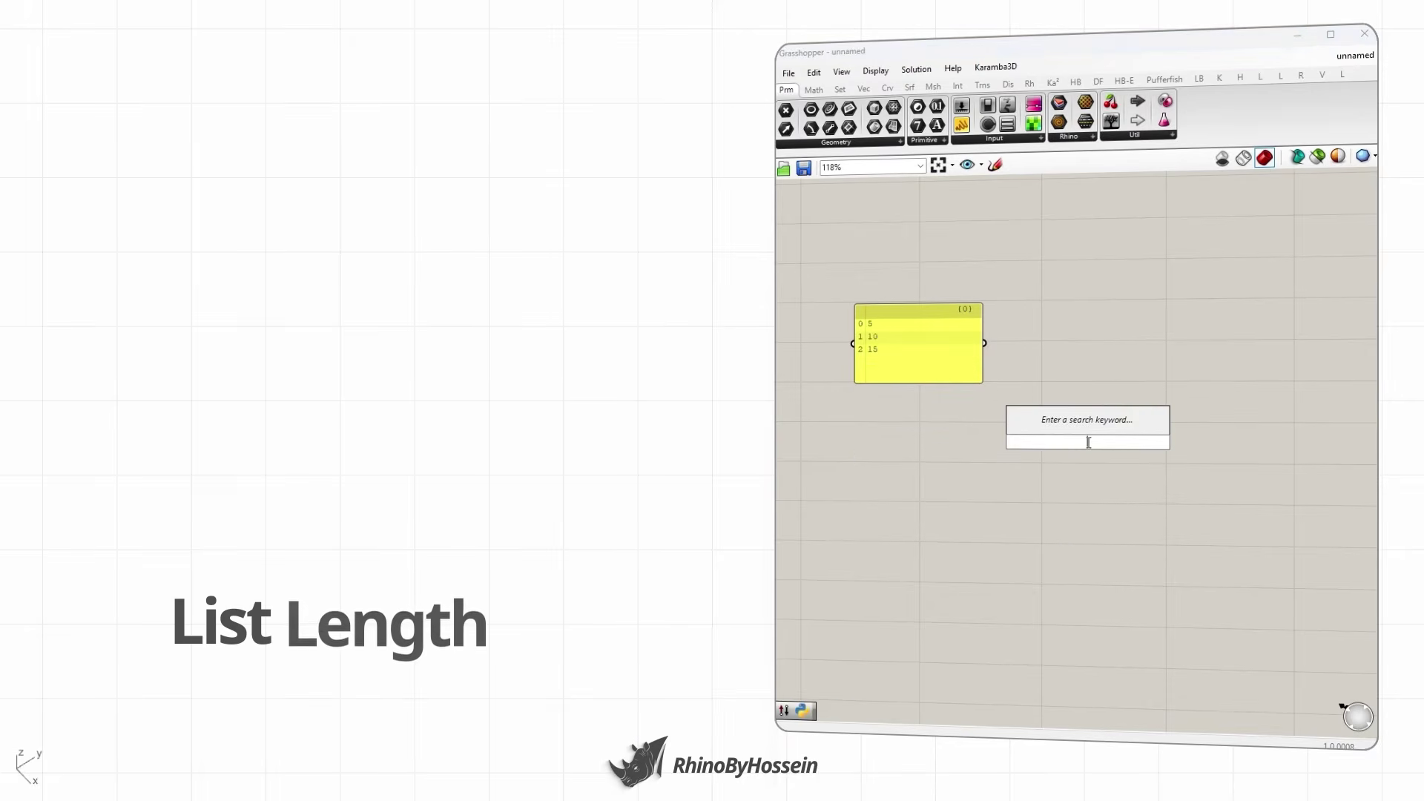
pyautogui.write('list length')
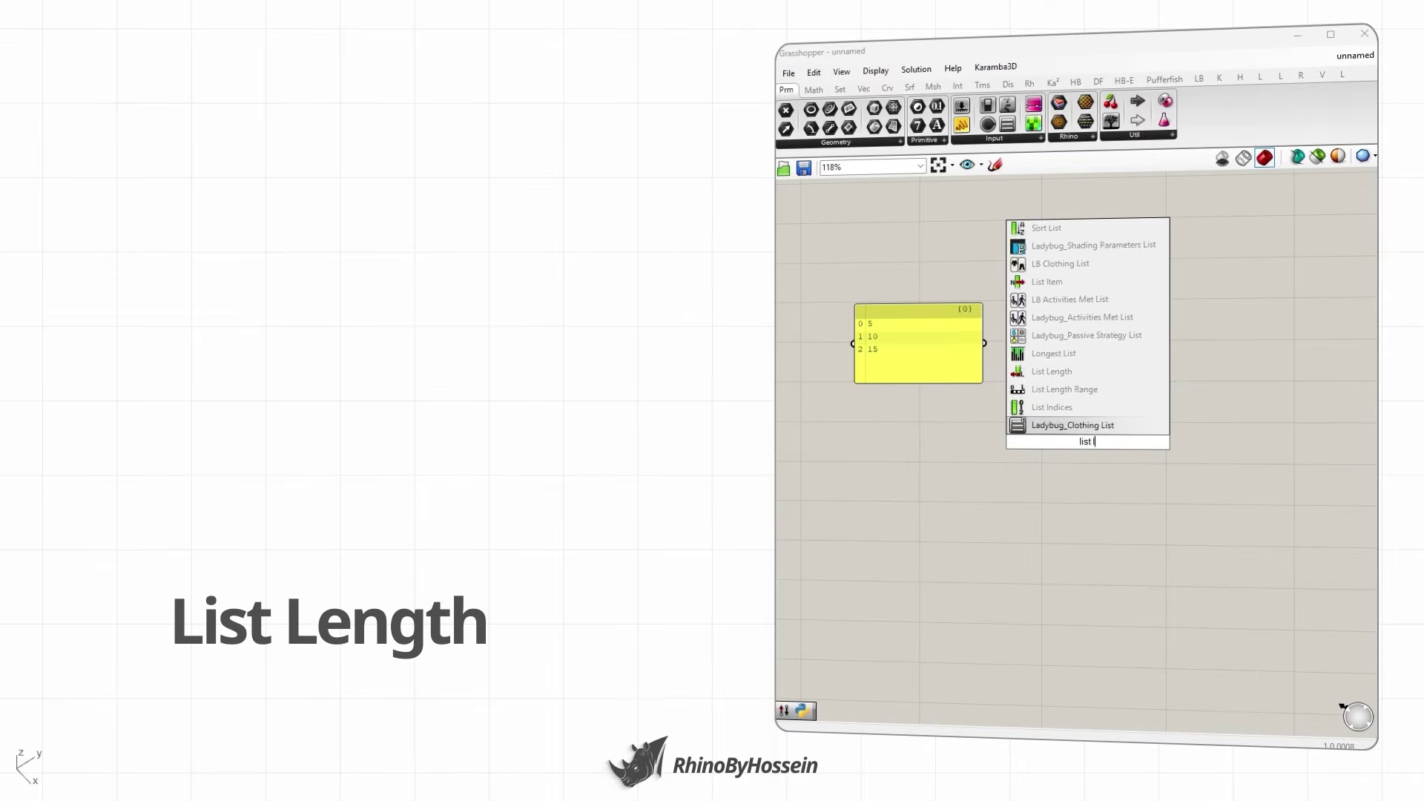
pyautogui.press('Return')
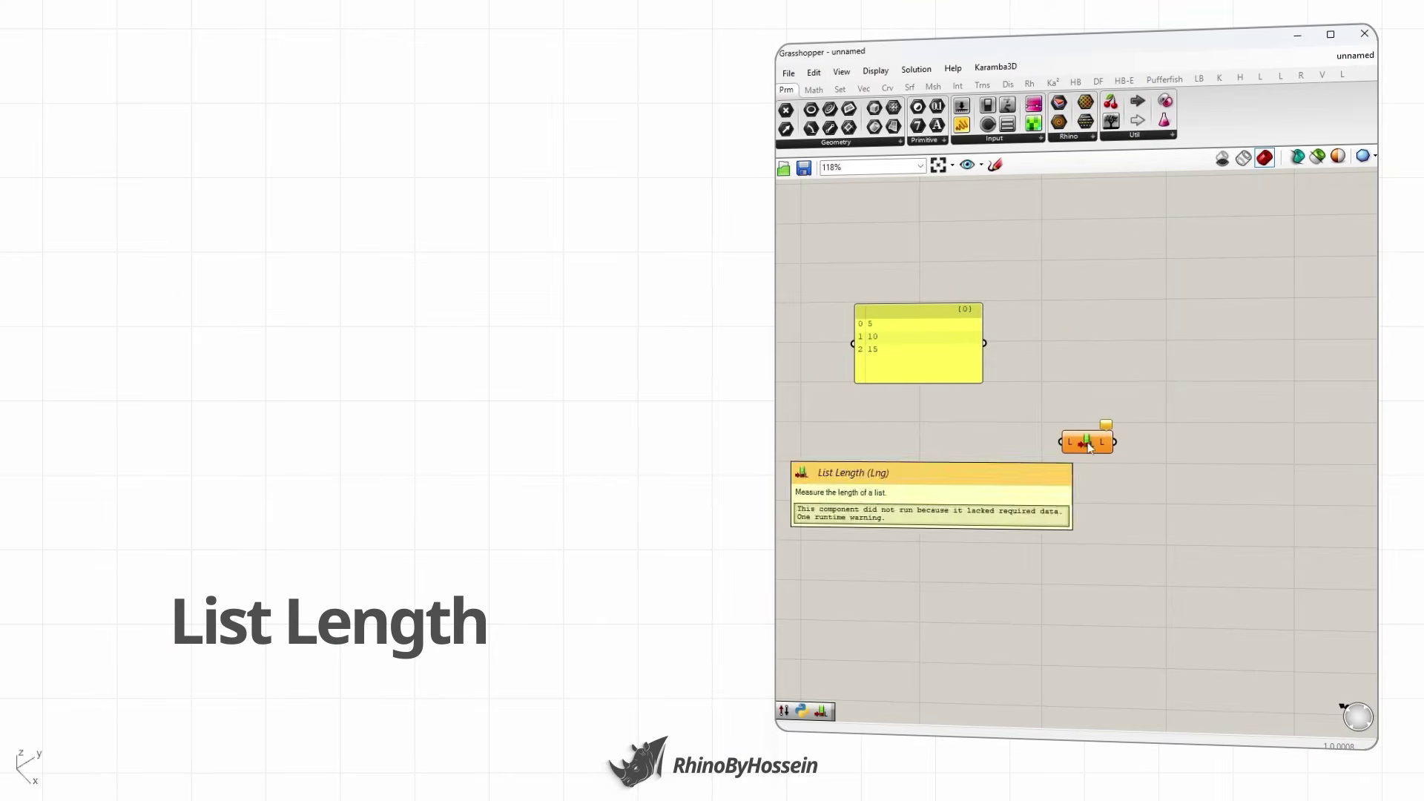
pyautogui.moveTo(1069, 443); pyautogui.dragTo(1069, 432)
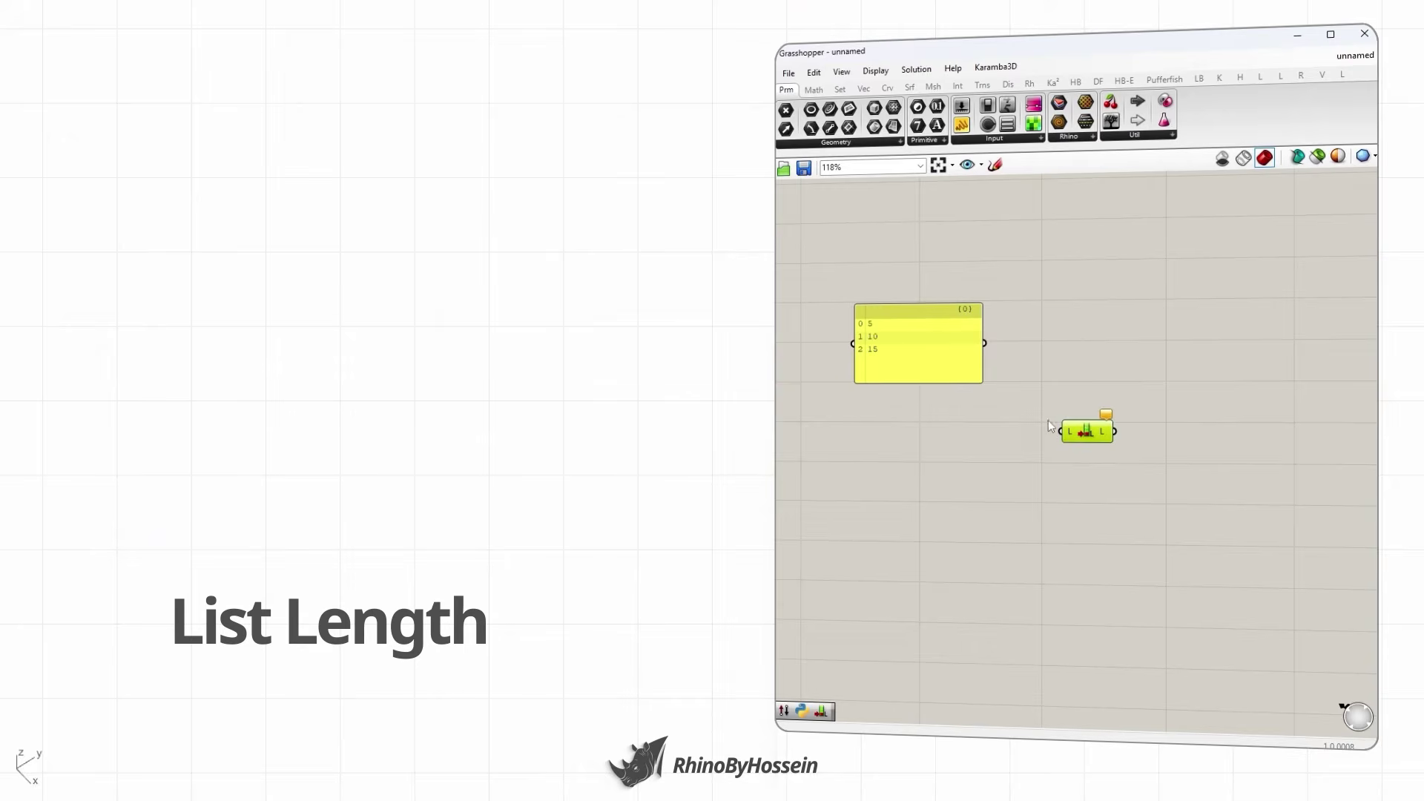
pyautogui.moveTo(987, 343); pyautogui.dragTo(1062, 432)
# - Add a panel beside the List Length component showing its output
pyautogui.moveTo(962, 124); pyautogui.dragTo(1240, 436)
pyautogui.click(1009, 363)
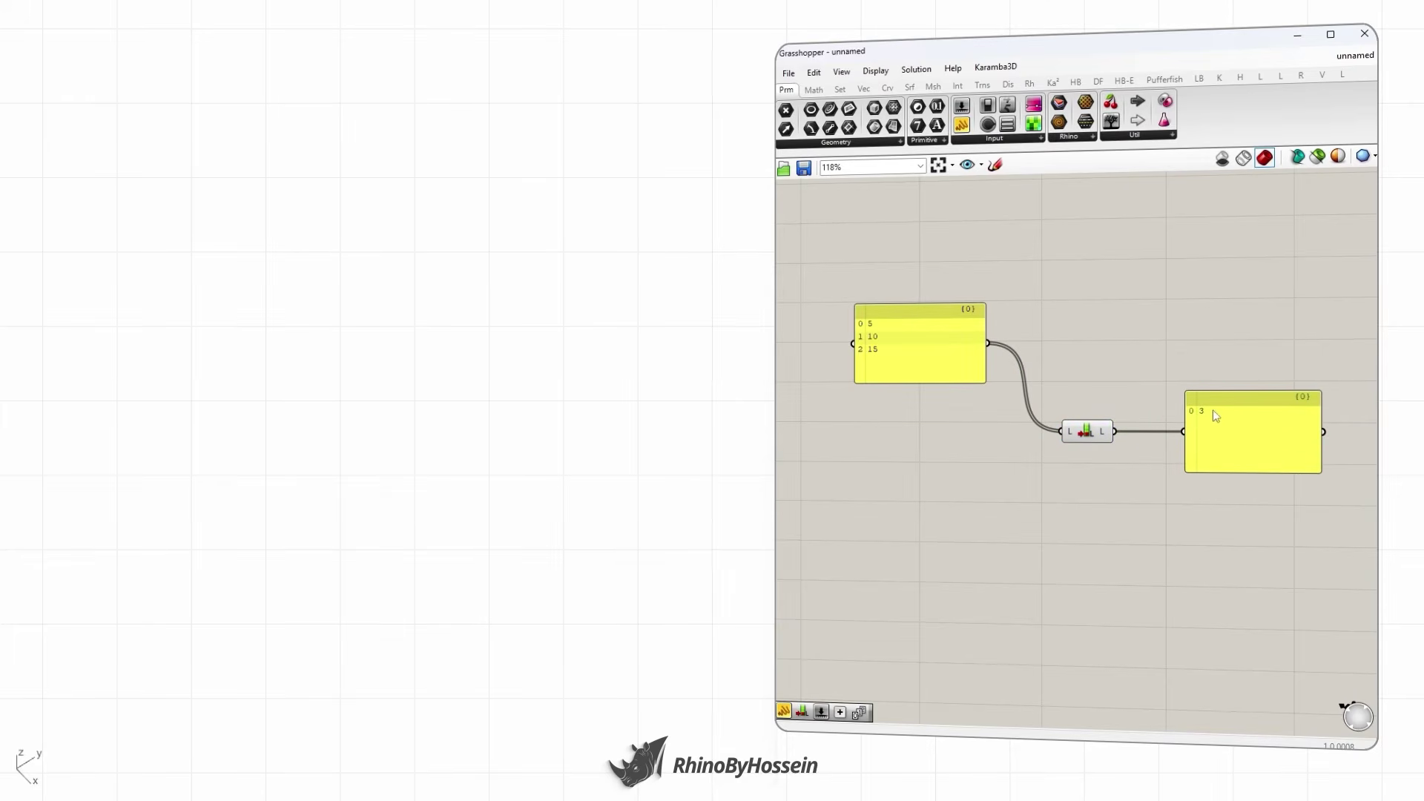
pyautogui.moveTo(1133, 482); pyautogui.dragTo(1108, 499, button='right')
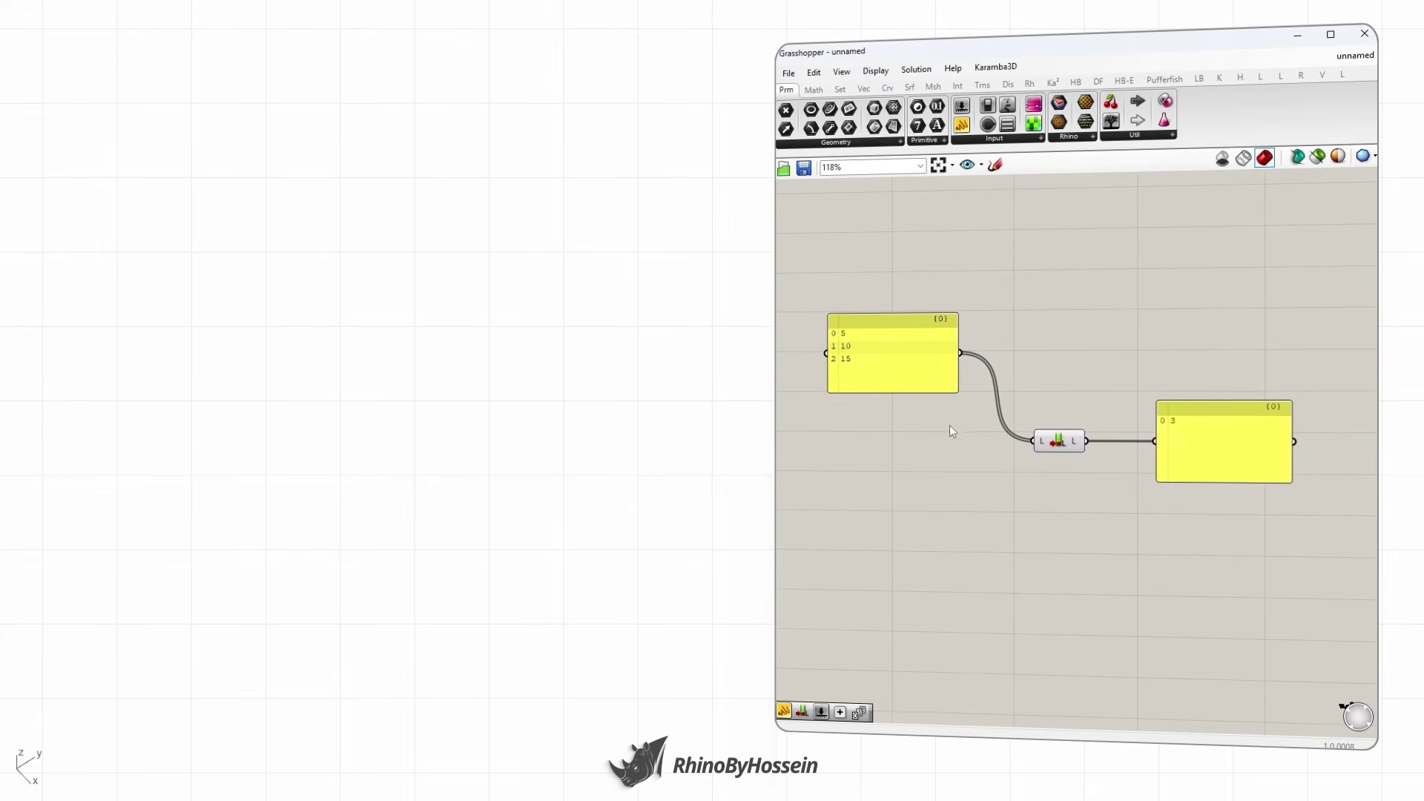
pyautogui.moveTo(981, 485); pyautogui.dragTo(981, 473, button='right')
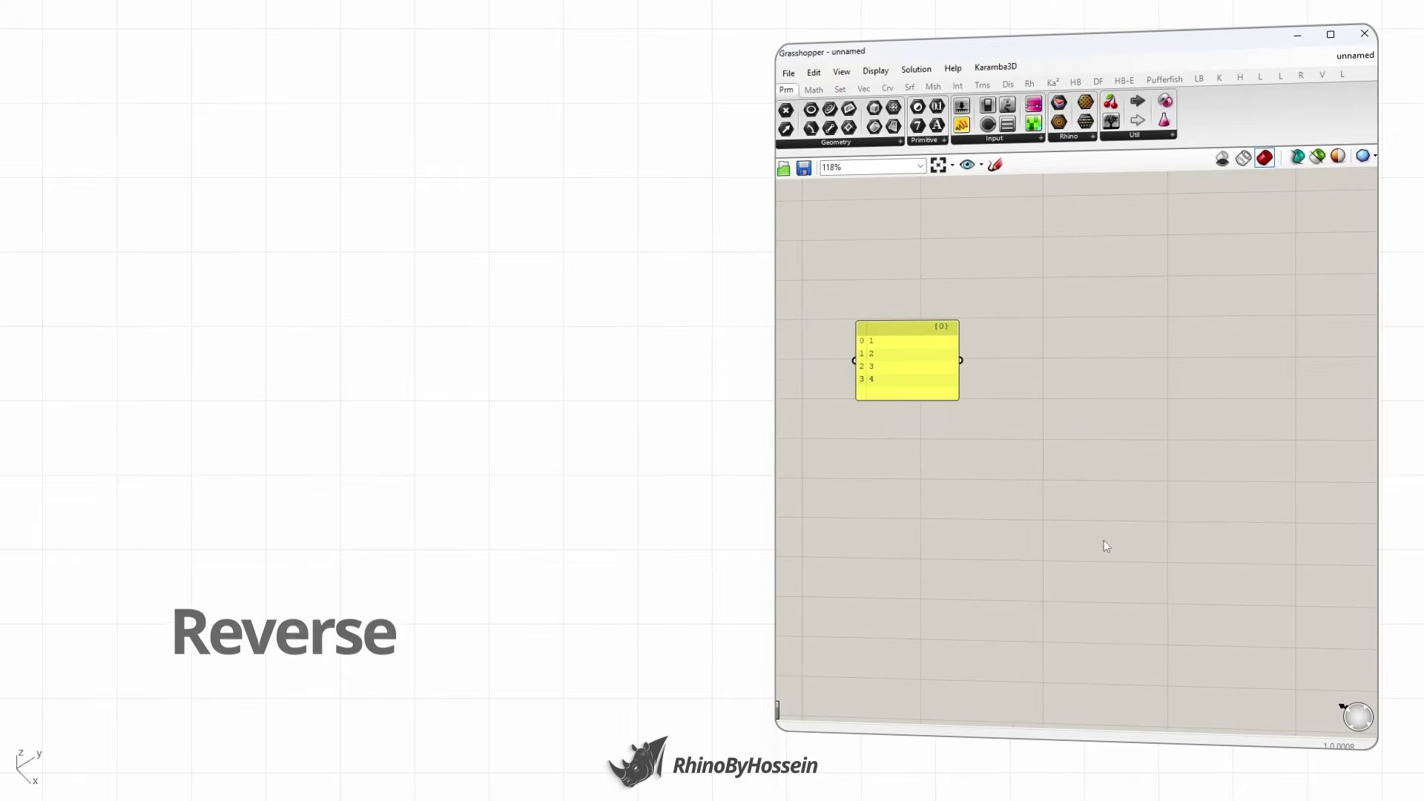
# - Add a Reverse List component and place it just below and beside the panel listing 1 to 4
pyautogui.doubleClick(982, 491)
pyautogui.write('reve')
pyautogui.press('Up')
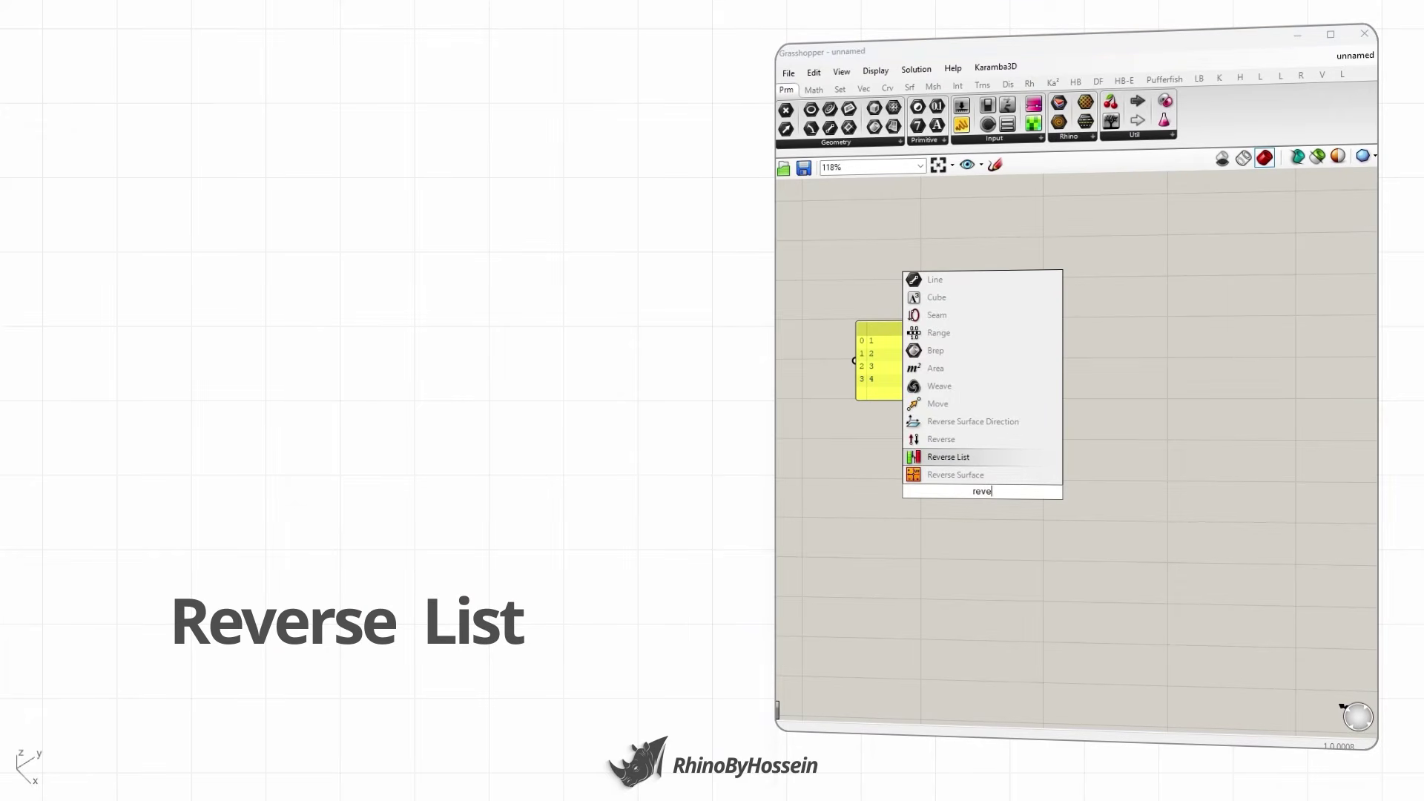
pyautogui.click(963, 458)
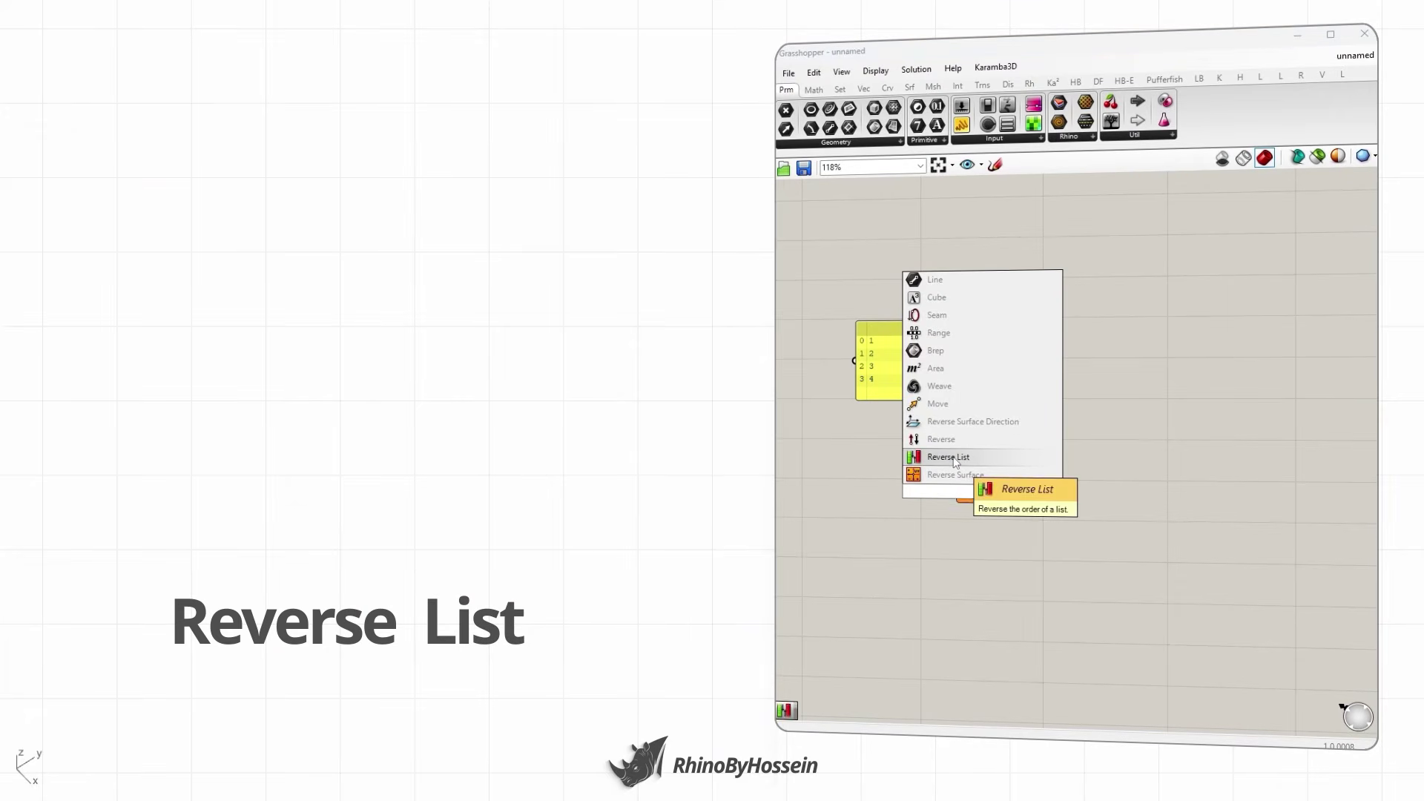
pyautogui.moveTo(990, 491); pyautogui.dragTo(1029, 444)
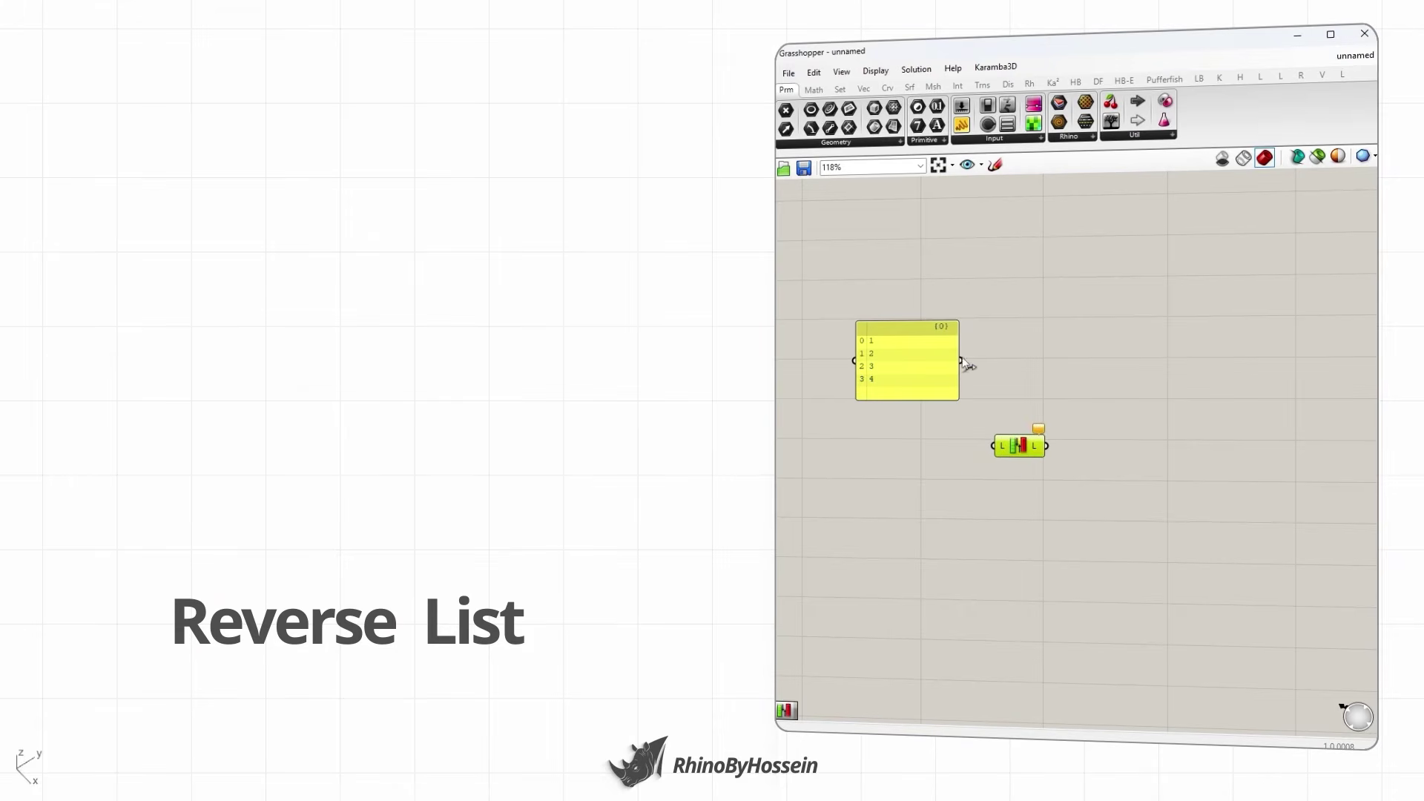
# - Connect the panel listing 1 to 4 to the Reverse List input and add a panel beside it showing the output
pyautogui.moveTo(961, 361); pyautogui.dragTo(993, 446)
pyautogui.moveTo(961, 125); pyautogui.dragTo(1135, 445)
pyautogui.moveTo(1047, 446)
pyautogui.mouseDown()
pyautogui.moveTo(1174, 464)
pyautogui.moveTo(1018, 449)
pyautogui.moveTo(1040, 449)
pyautogui.mouseUp()
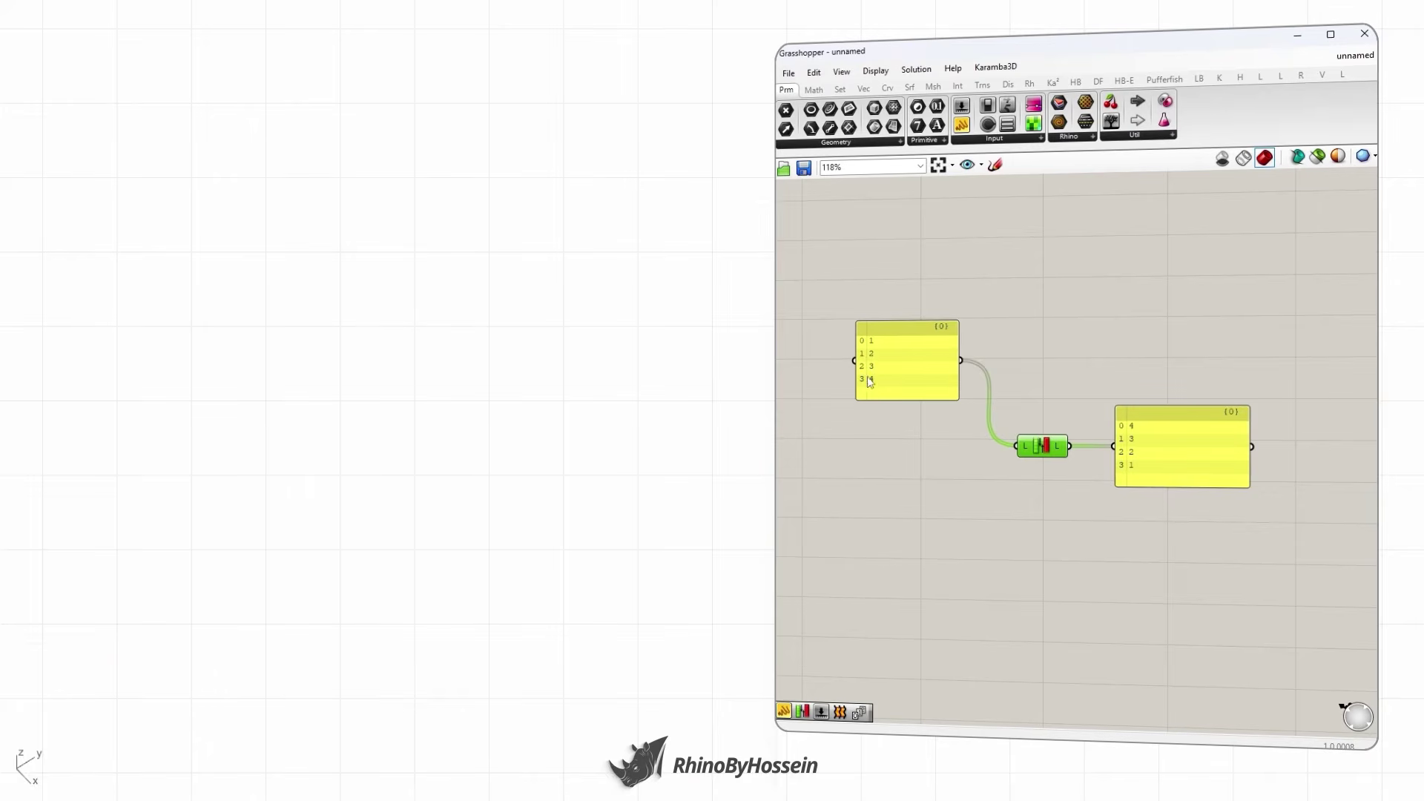
pyautogui.click(927, 417)
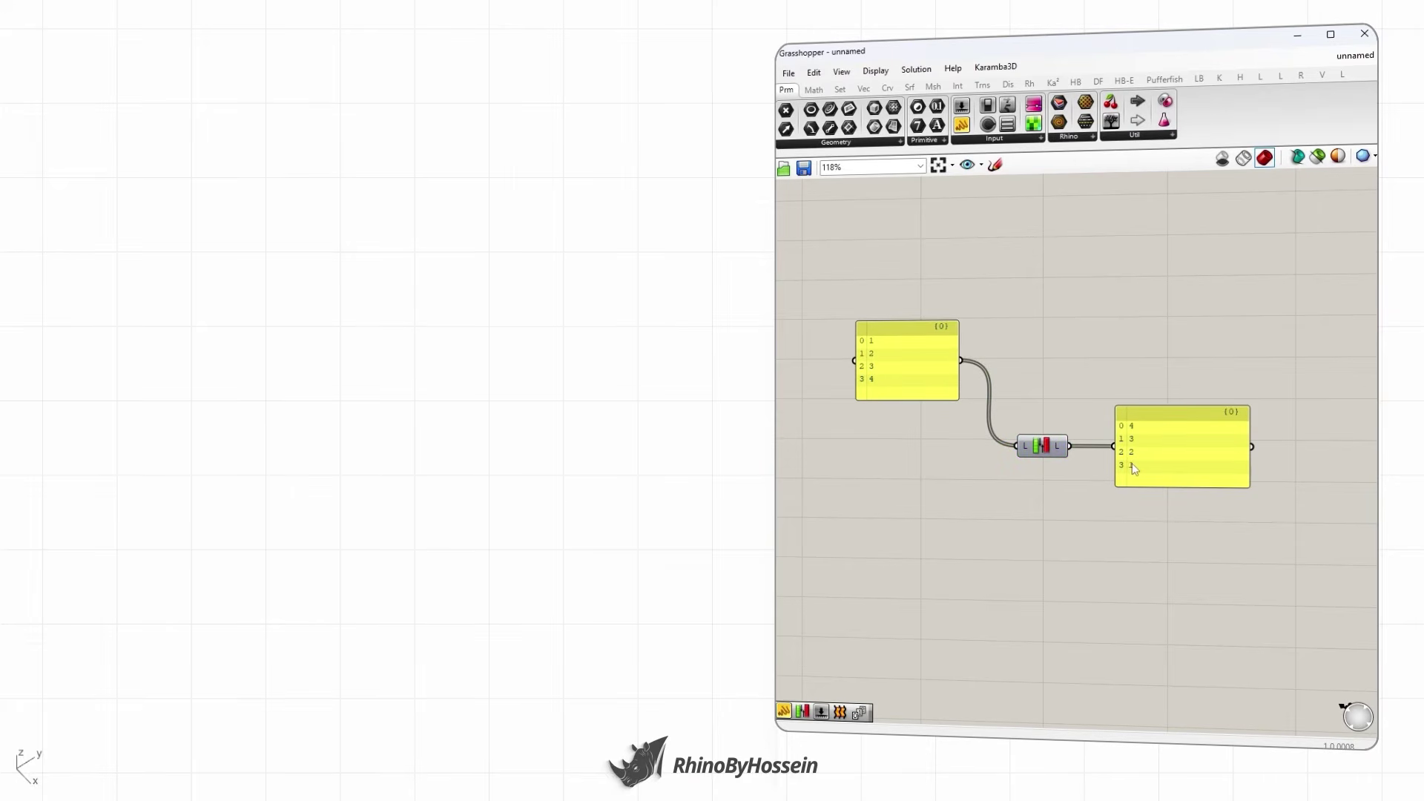
pyautogui.scroll(2, 1087, 540)
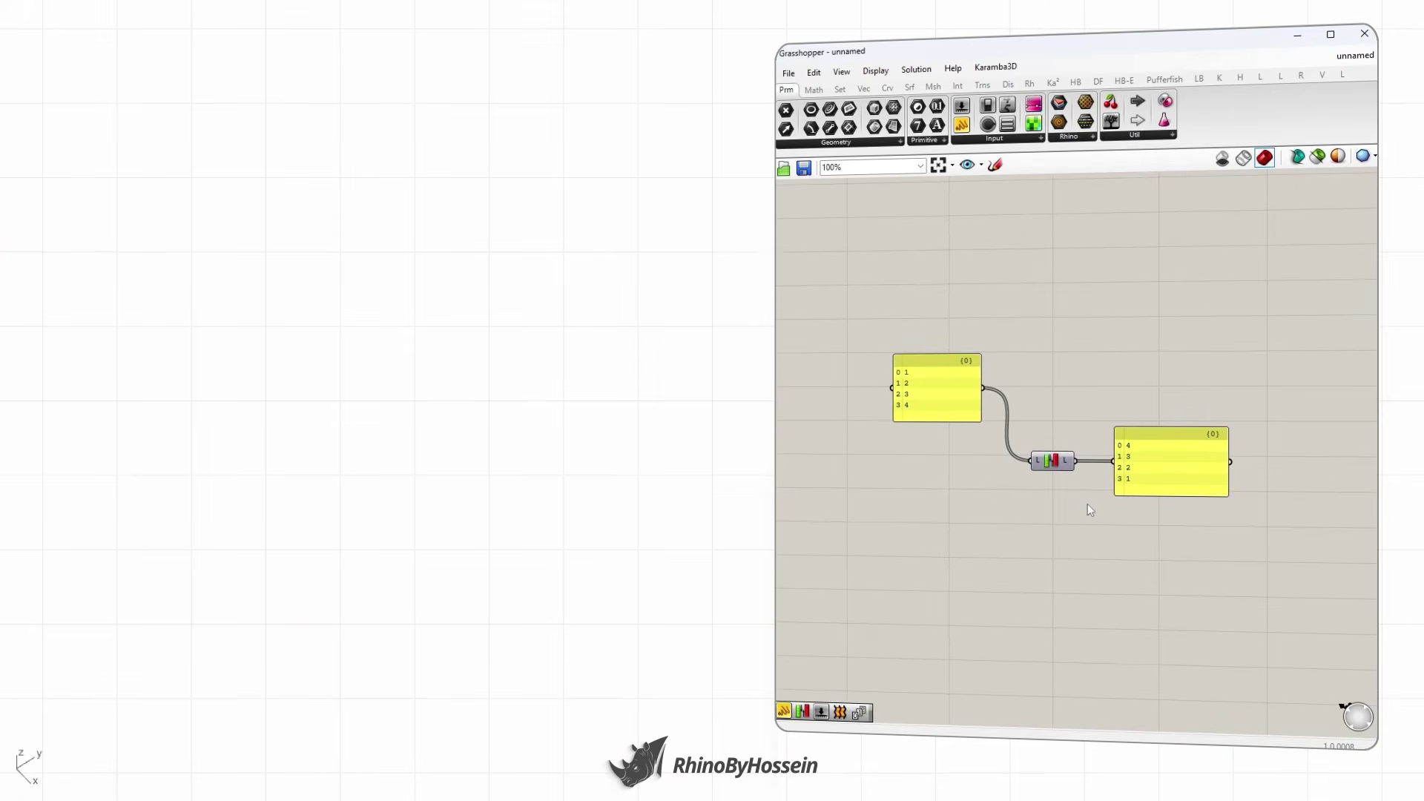
pyautogui.scroll(-2, 1090, 507)
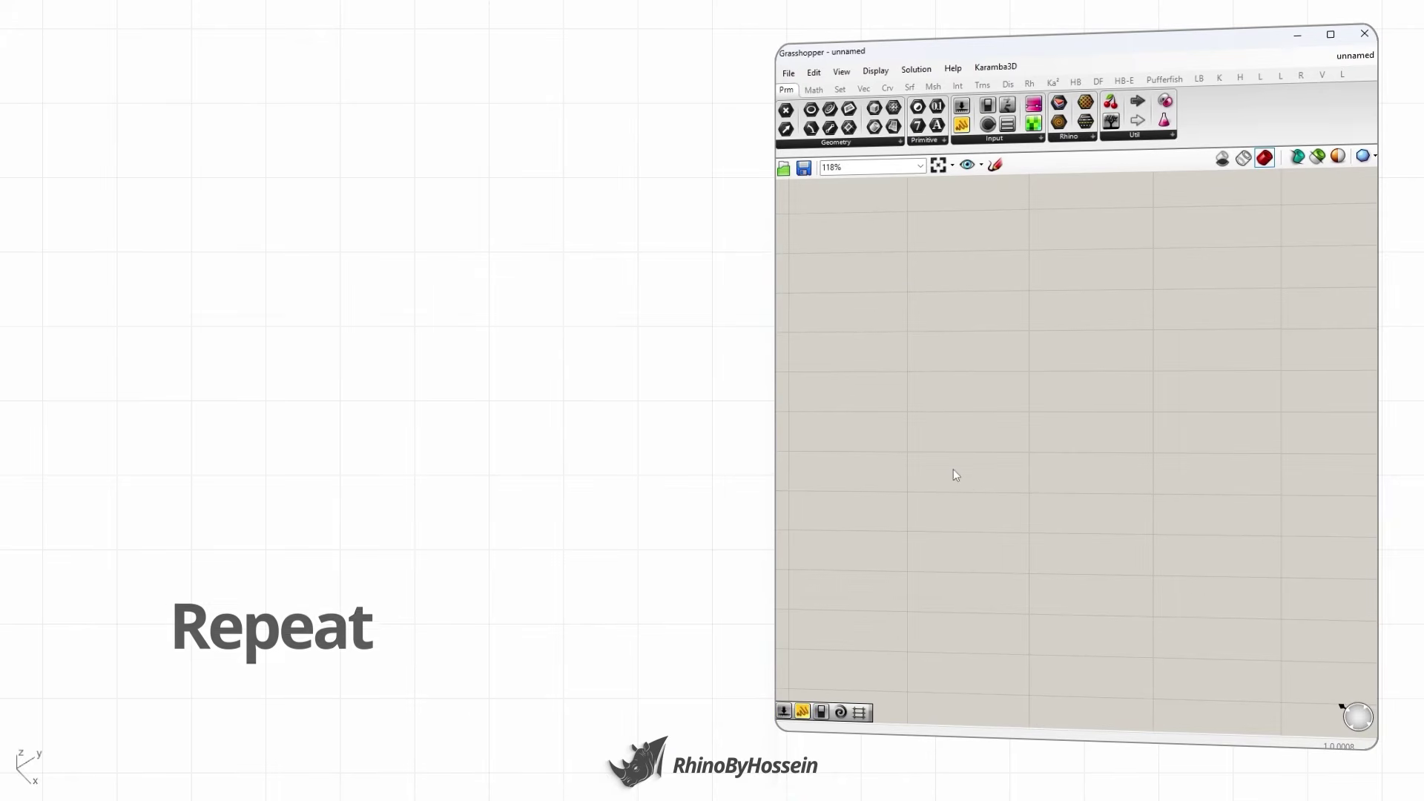
# - Add a Repeat Data component and place it near the middle of the empty canvas
pyautogui.doubleClick(954, 469)
pyautogui.write('rep')
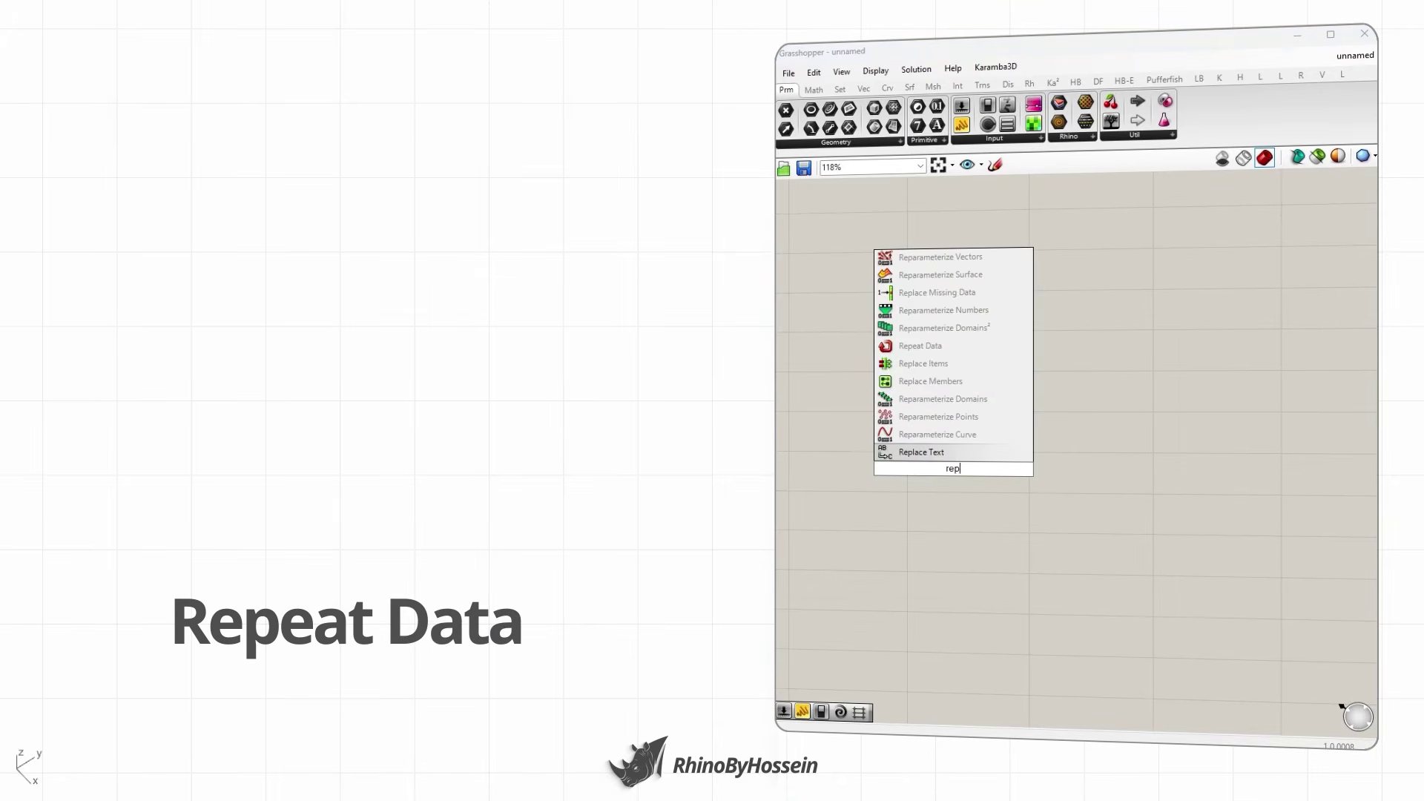
pyautogui.click(920, 347)
pyautogui.moveTo(953, 472); pyautogui.dragTo(1043, 430)
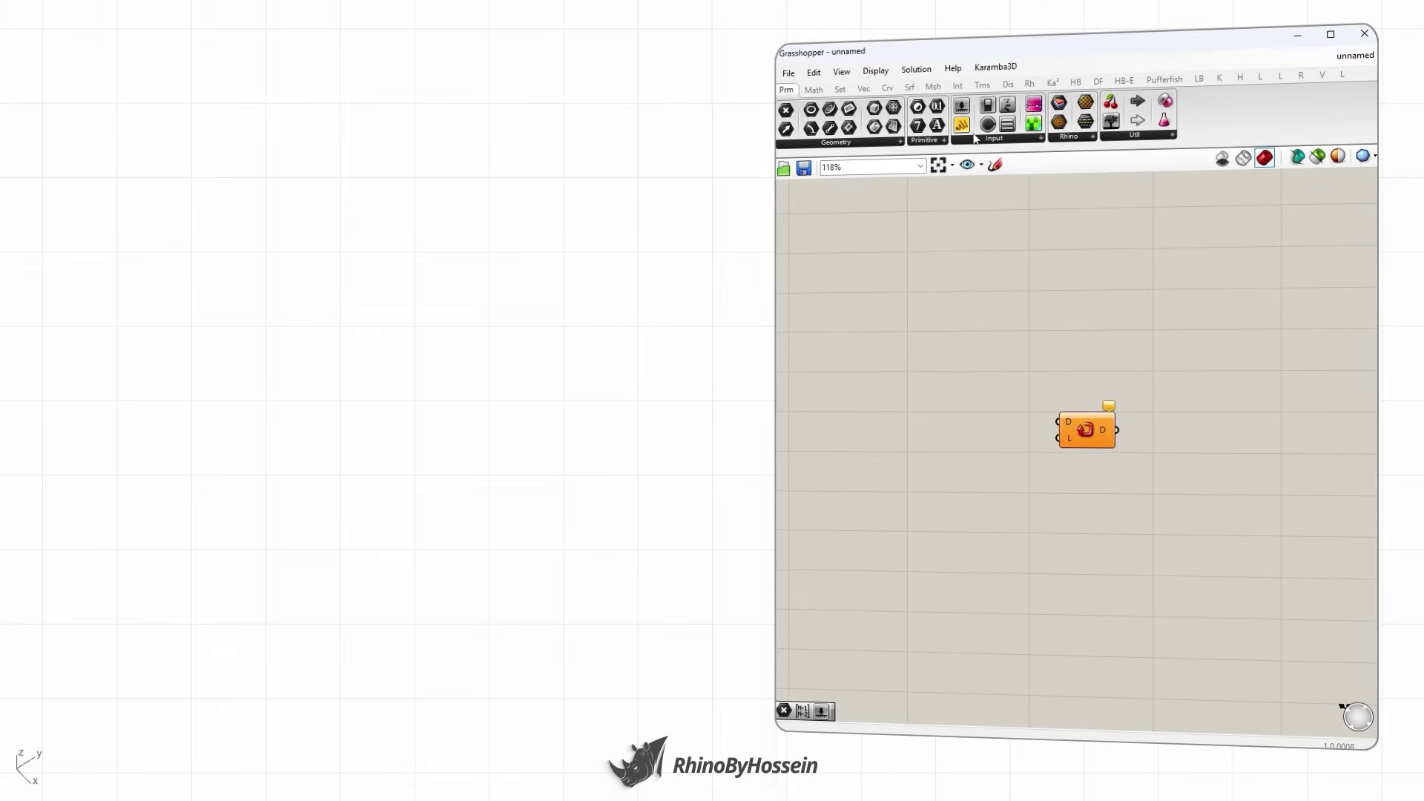
# - Add a panel listing 1 and 2 as separate items and connect it to the Repeat Data component's data input (D)
pyautogui.moveTo(961, 125); pyautogui.dragTo(928, 301)
pyautogui.doubleClick(928, 297)
pyautogui.write('1')
pyautogui.press('Return')
pyautogui.write('2')
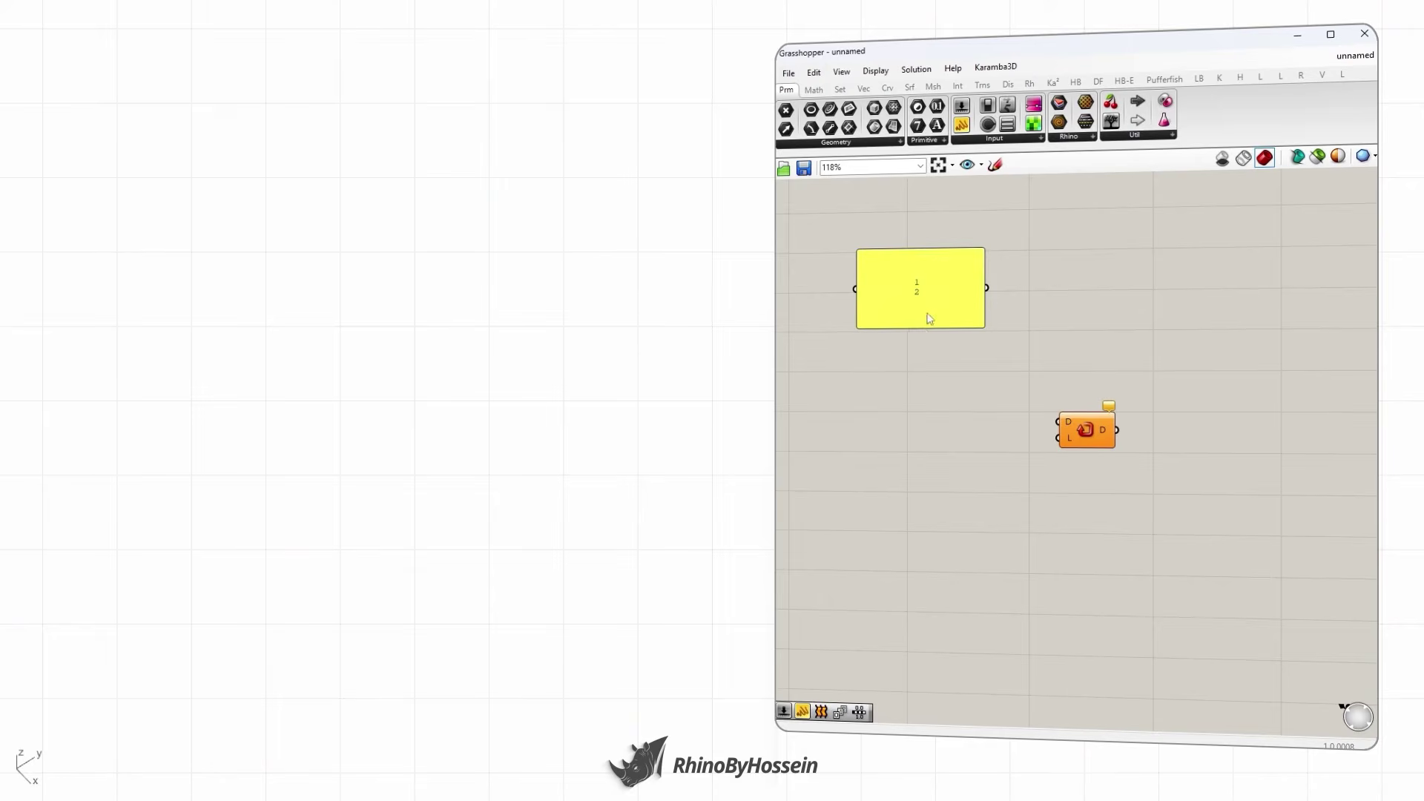
pyautogui.rightClick(926, 293)
pyautogui.click(958, 338)
pyautogui.moveTo(984, 327); pyautogui.dragTo(1068, 407)
pyautogui.click(1000, 362)
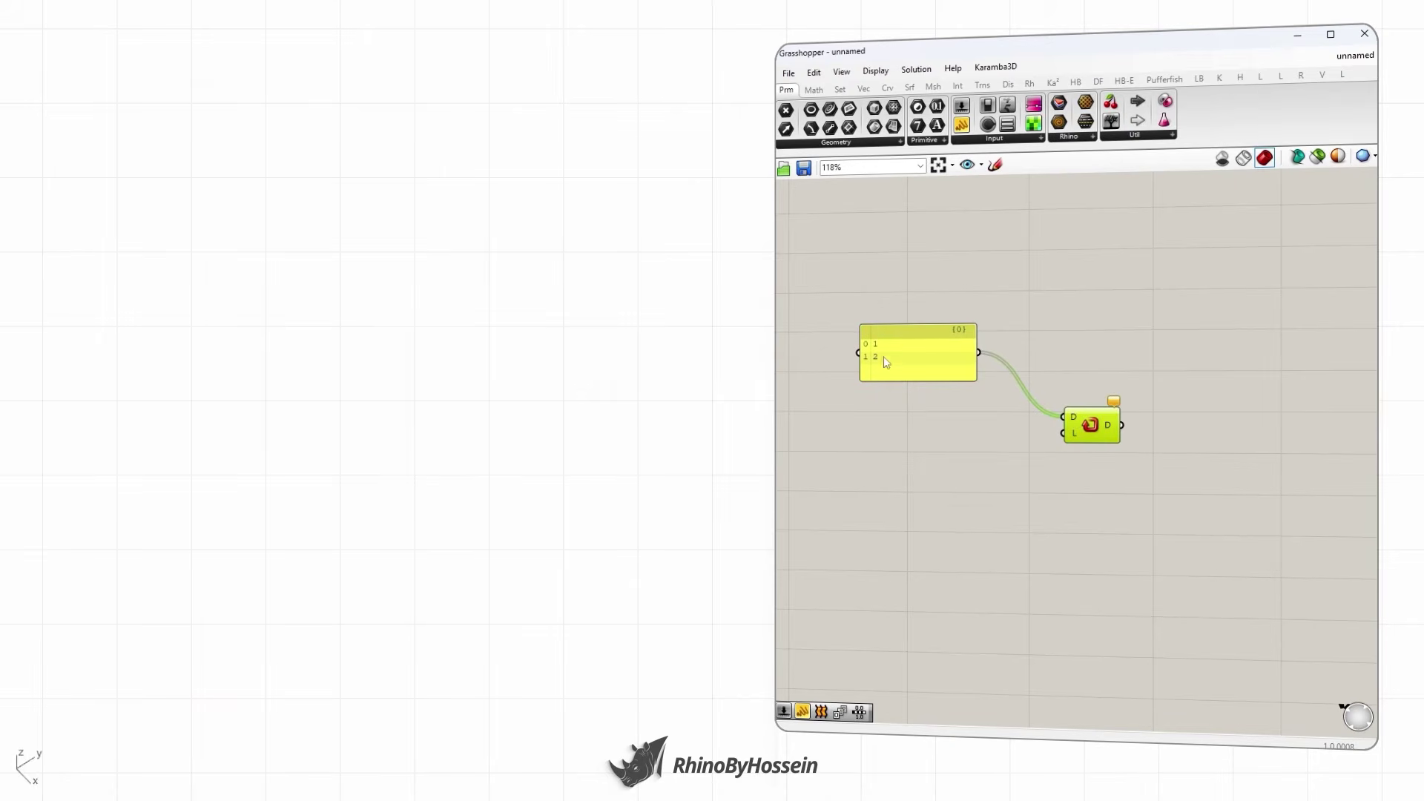
# - Add a number slider set to 6, connect it to Repeat Data's length input (L) and line it up with that input
pyautogui.click(906, 457)
pyautogui.doubleClick(909, 451)
pyautogui.write('6')
pyautogui.press('Return')
pyautogui.moveTo(975, 451); pyautogui.dragTo(1063, 433)
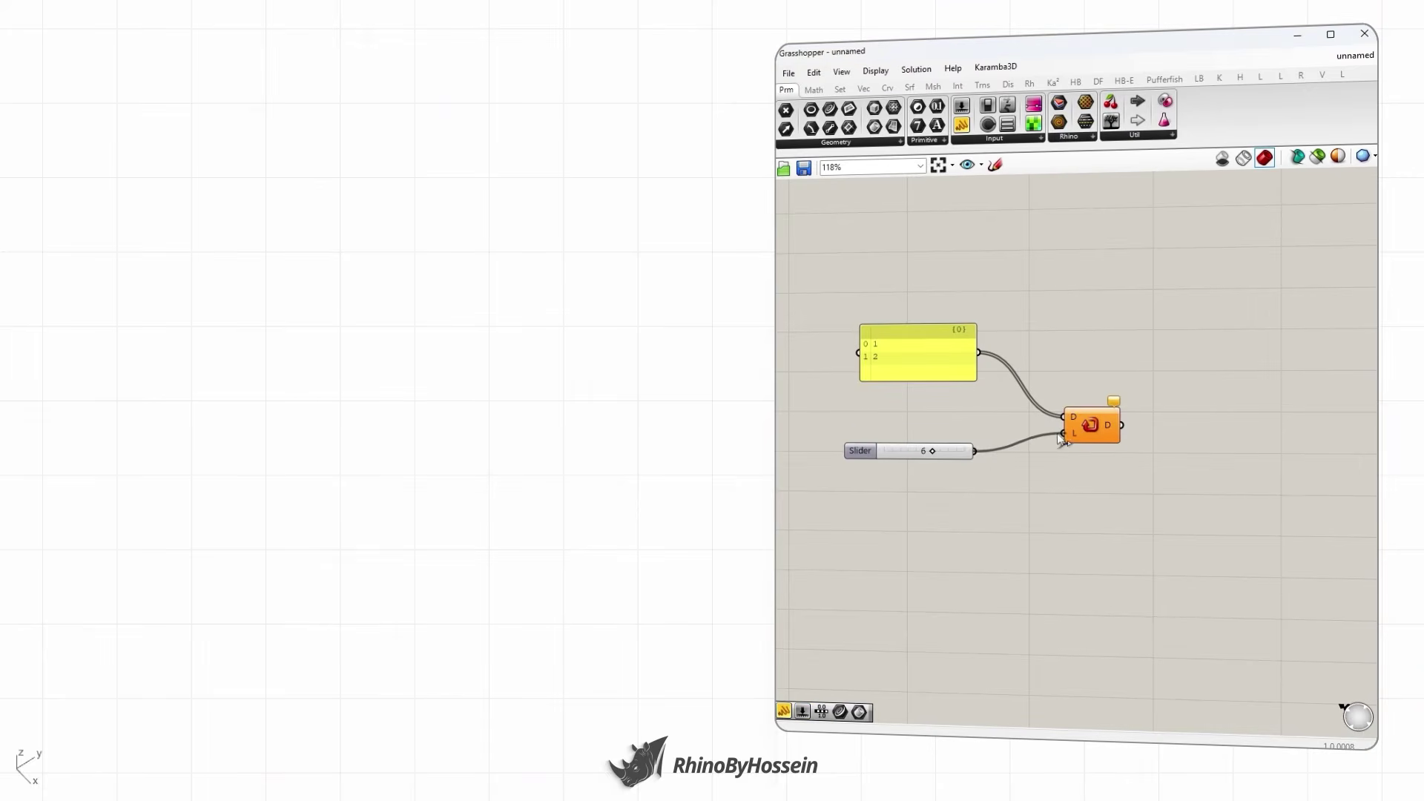
pyautogui.moveTo(857, 454); pyautogui.dragTo(853, 439)
pyautogui.click(1051, 491)
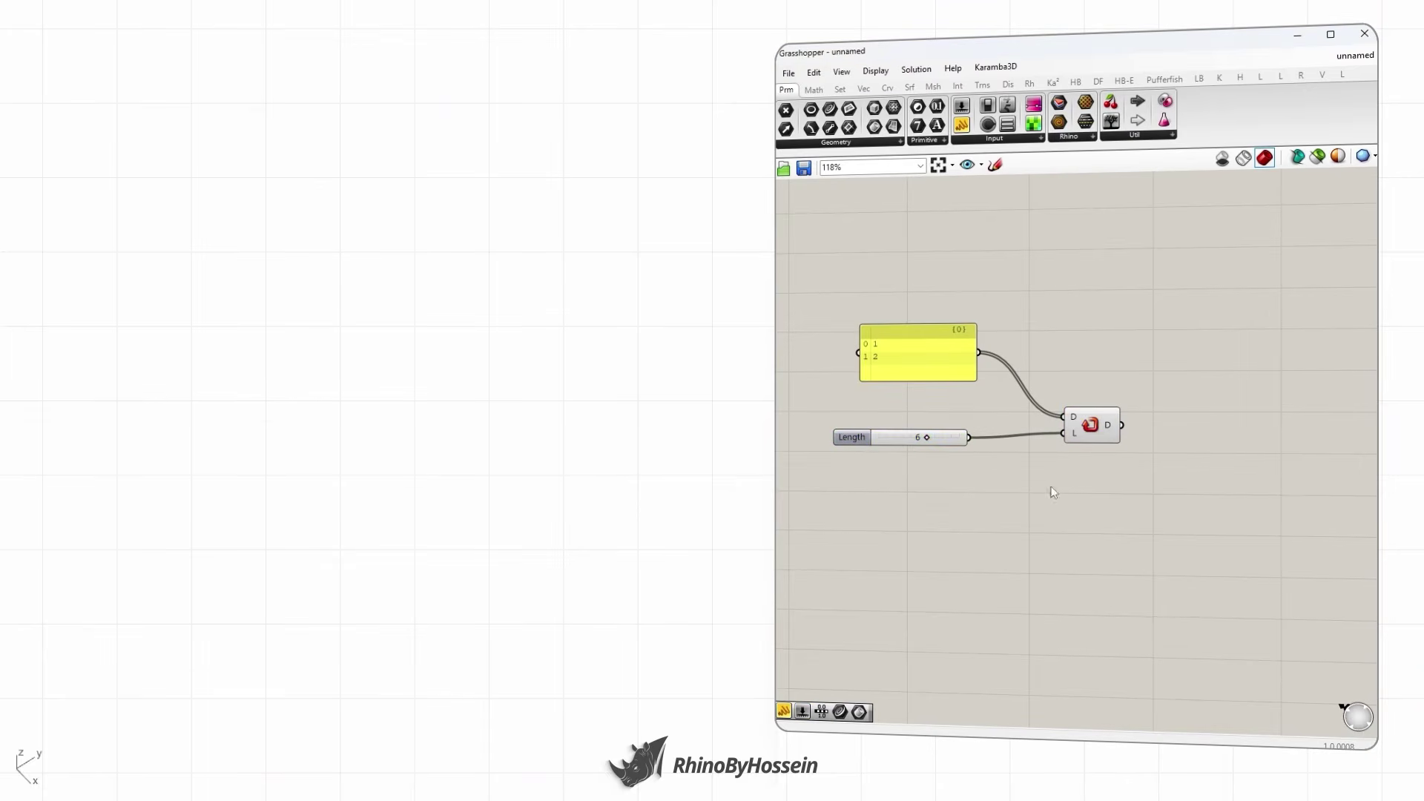
# - Add a panel beside the Repeat Data component showing its output
pyautogui.moveTo(961, 124); pyautogui.dragTo(1210, 418)
pyautogui.moveTo(1123, 436); pyautogui.dragTo(1208, 473)
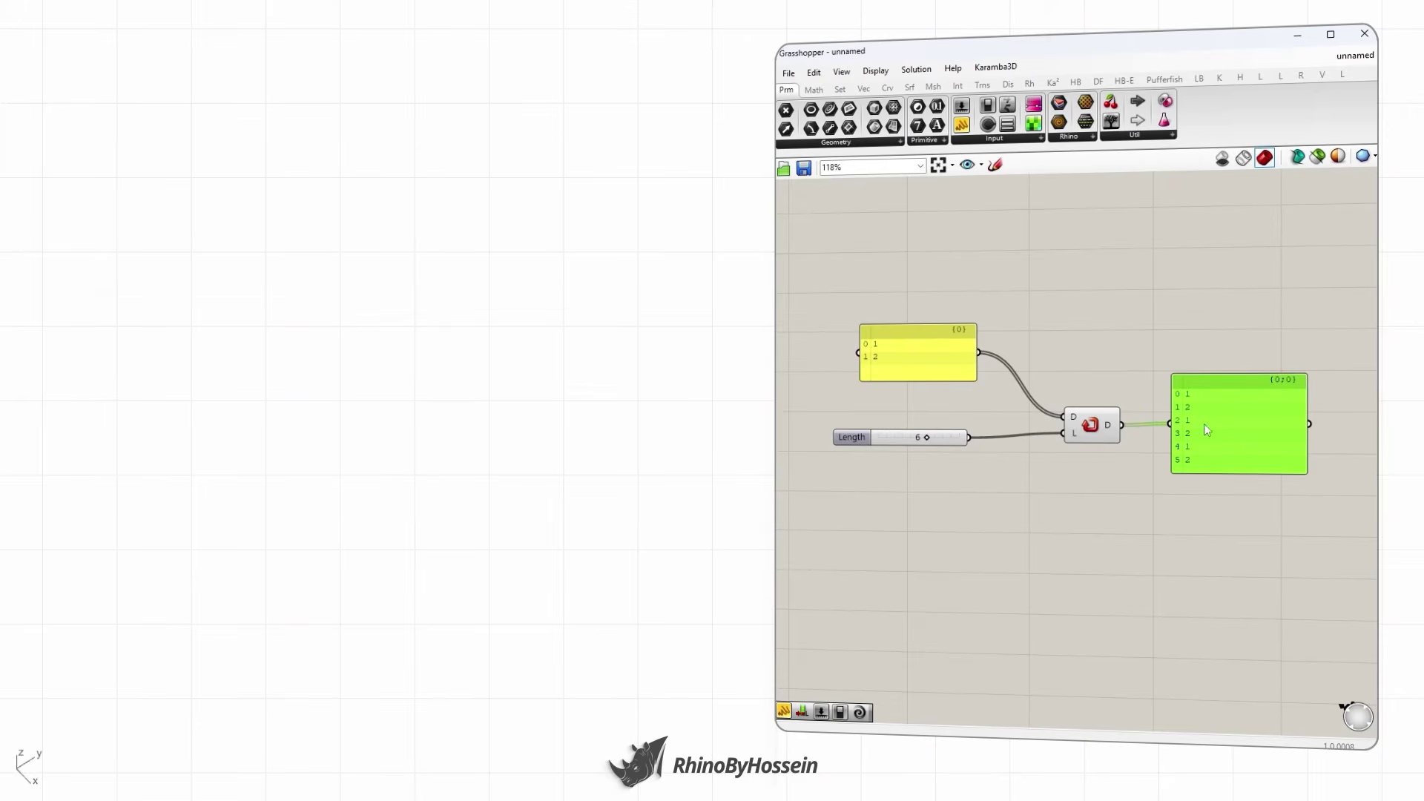
pyautogui.click(1200, 501)
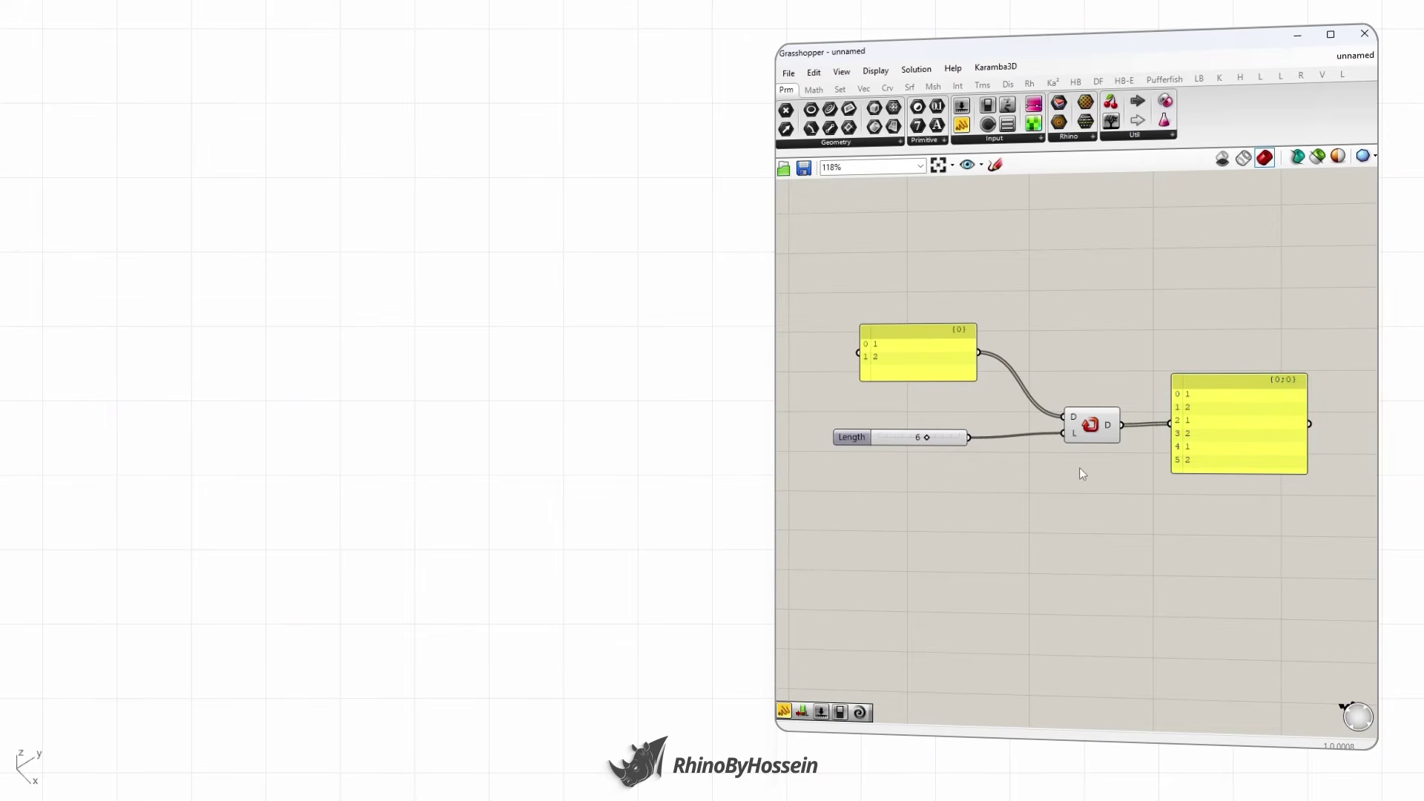
pyautogui.moveTo(1066, 481); pyautogui.dragTo(1052, 492, button='right')
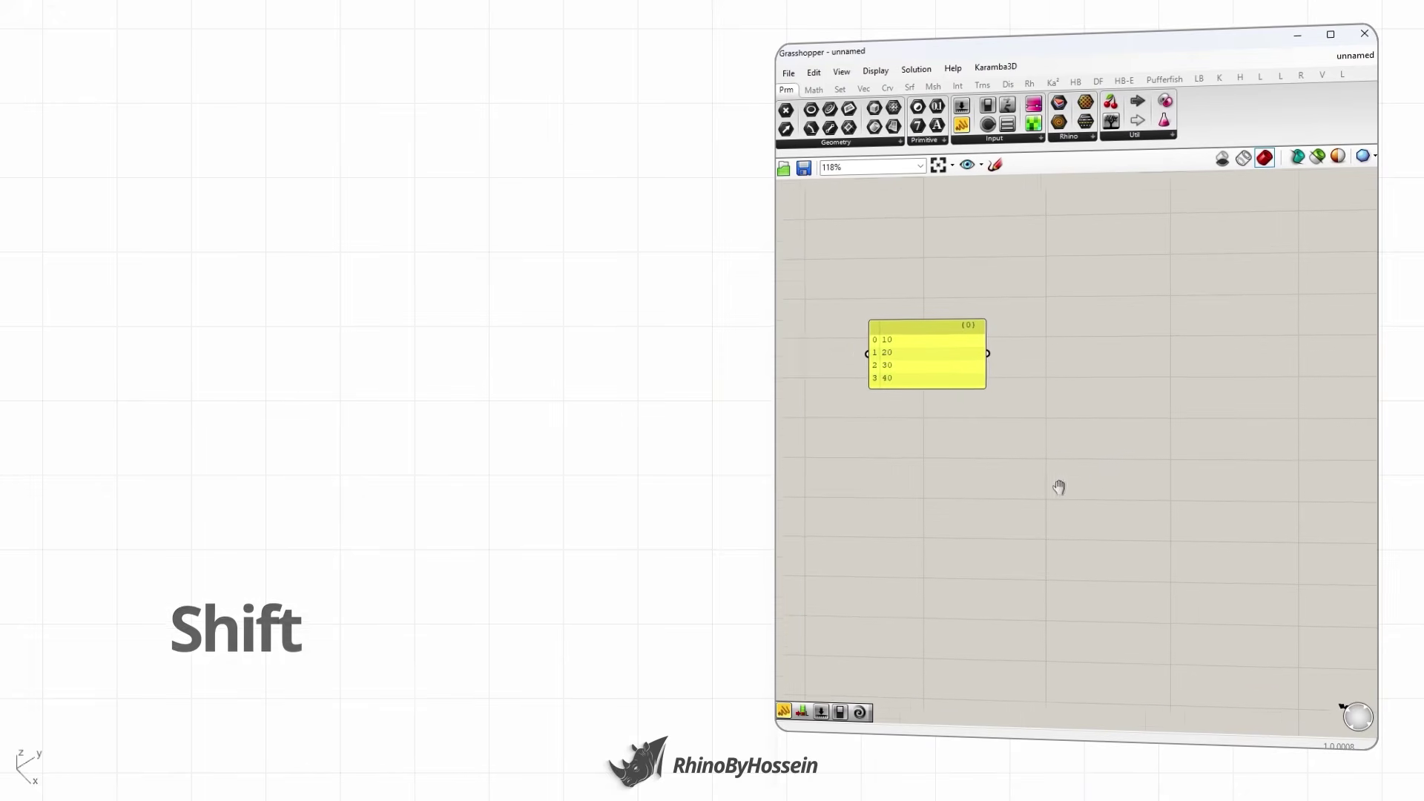
# - Add a Shift List component and connect the panel listing 10, 20, 30 and 40 to its list input (L)
pyautogui.doubleClick(1086, 494)
pyautogui.write('shift')
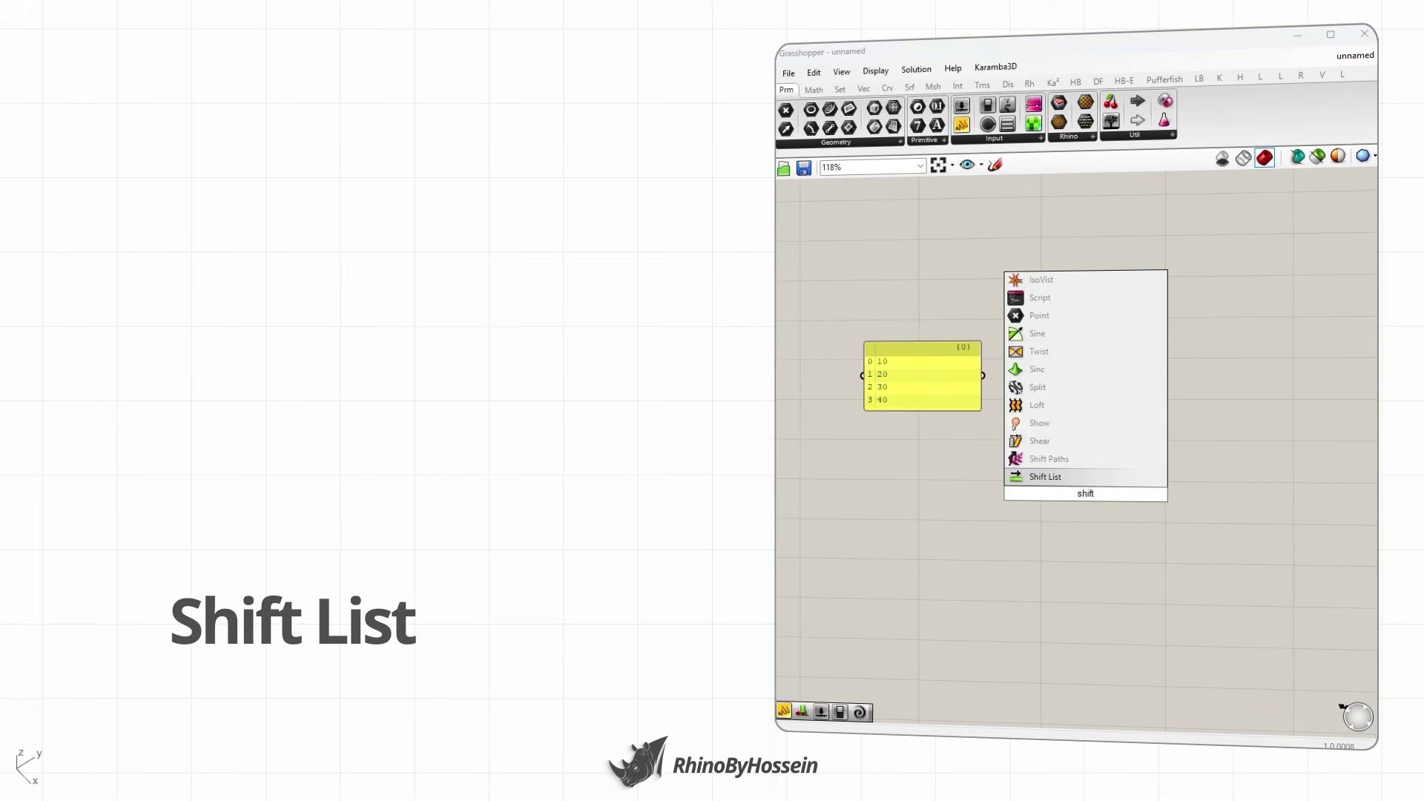
pyautogui.click(1079, 476)
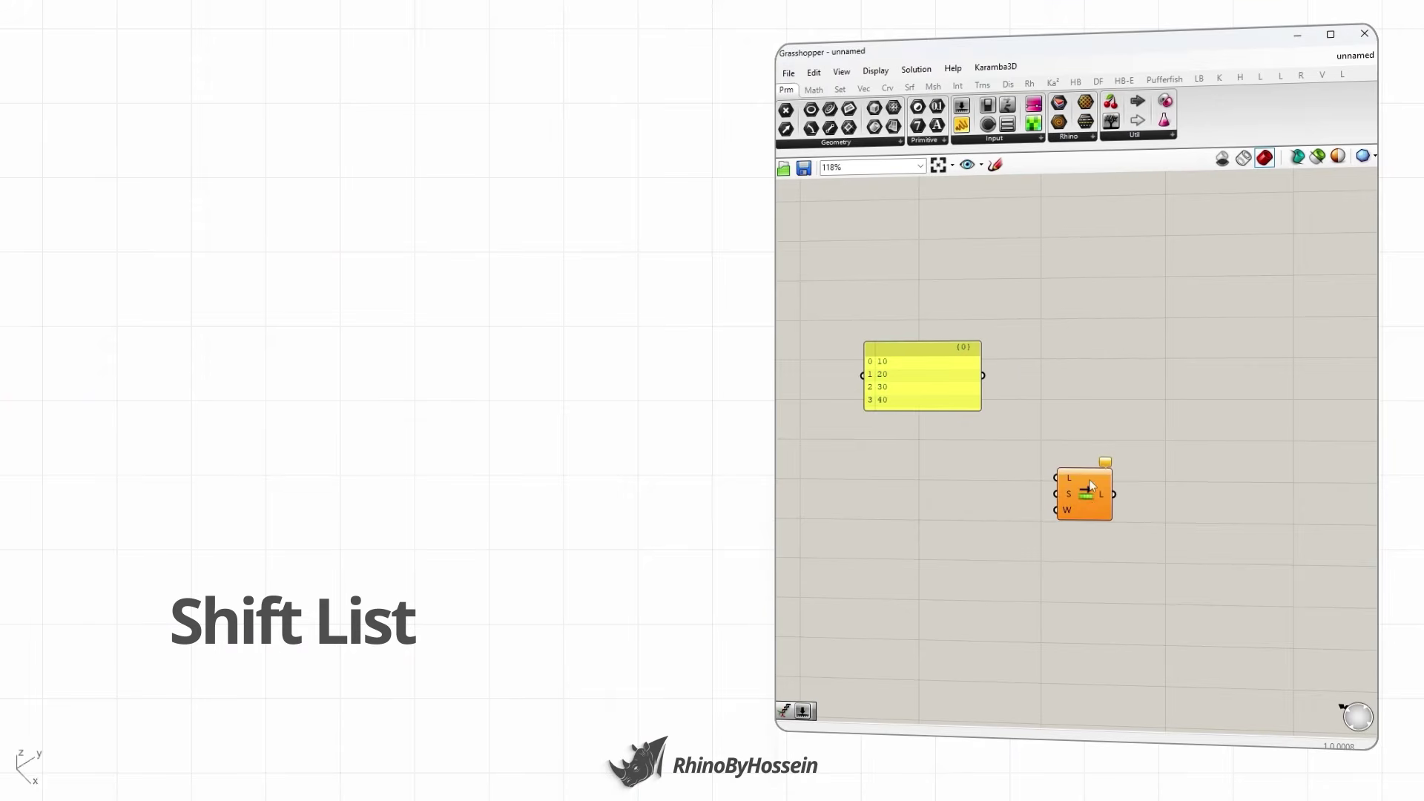
pyautogui.moveTo(979, 422); pyautogui.dragTo(1019, 403, button='right')
pyautogui.moveTo(1023, 356); pyautogui.dragTo(1146, 466)
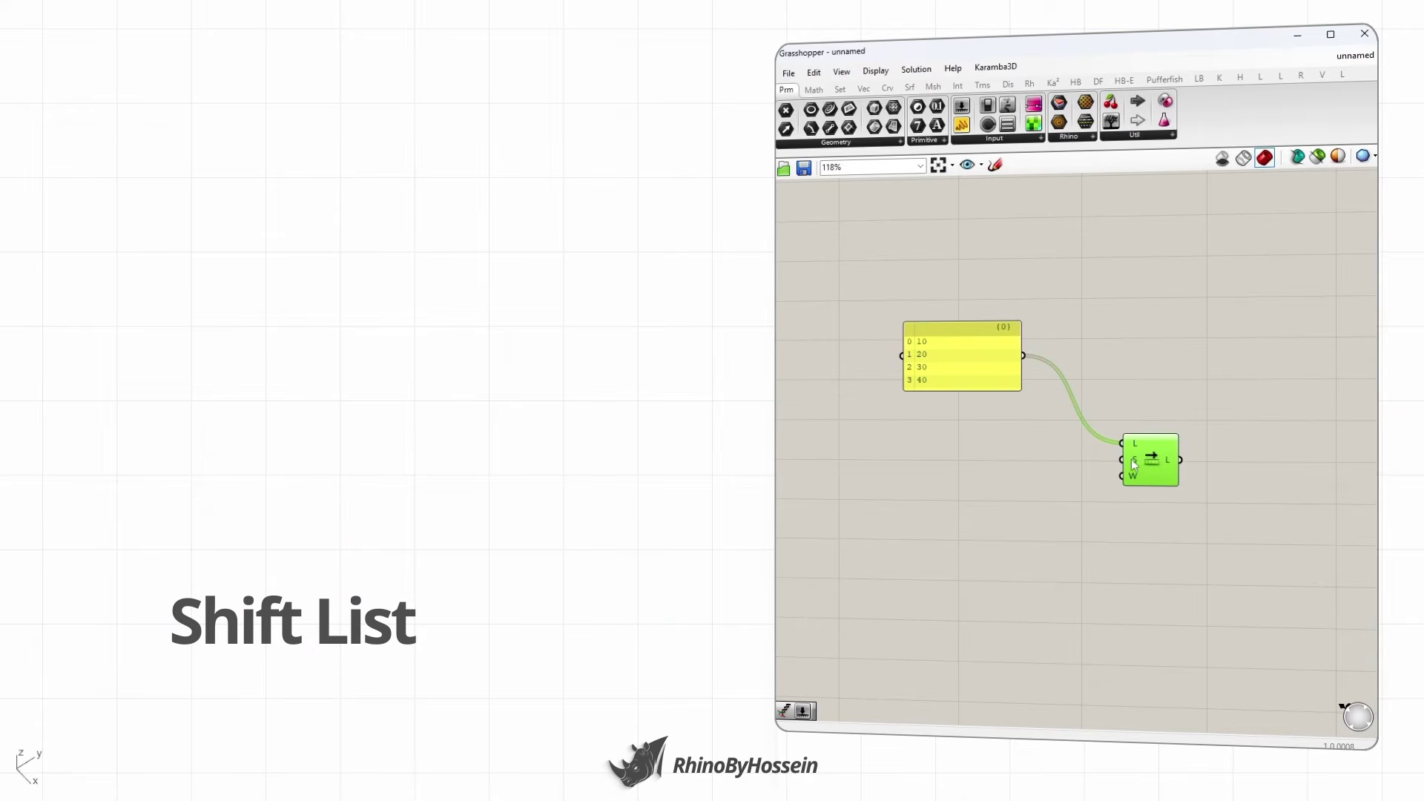
# - Add a number slider set to 2, connect it to Shift List's shift input (S) and align it with that input
pyautogui.doubleClick(976, 469)
pyautogui.write('slider')
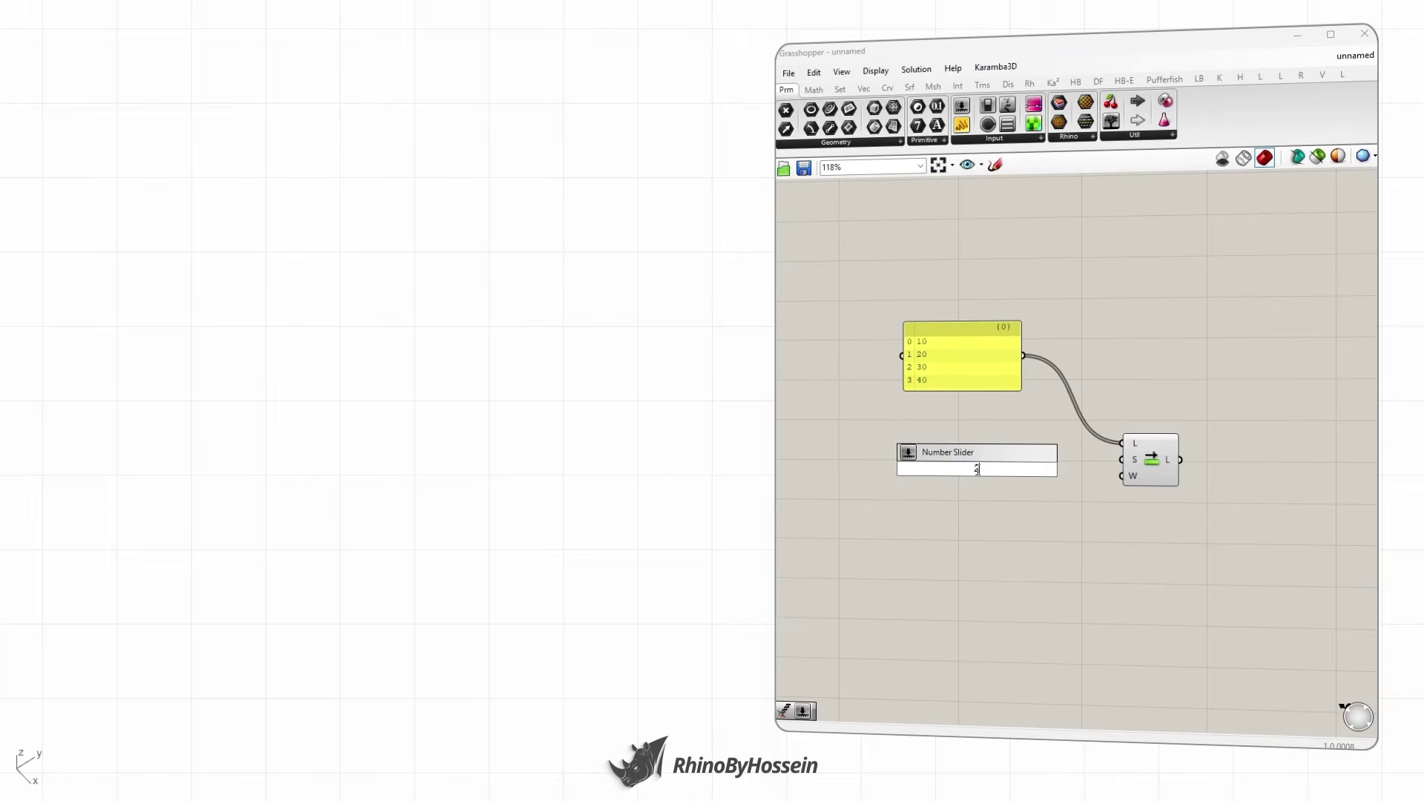
pyautogui.press('Return')
pyautogui.moveTo(1042, 469); pyautogui.dragTo(1122, 460)
pyautogui.moveTo(950, 468); pyautogui.dragTo(902, 458)
pyautogui.click(986, 490)
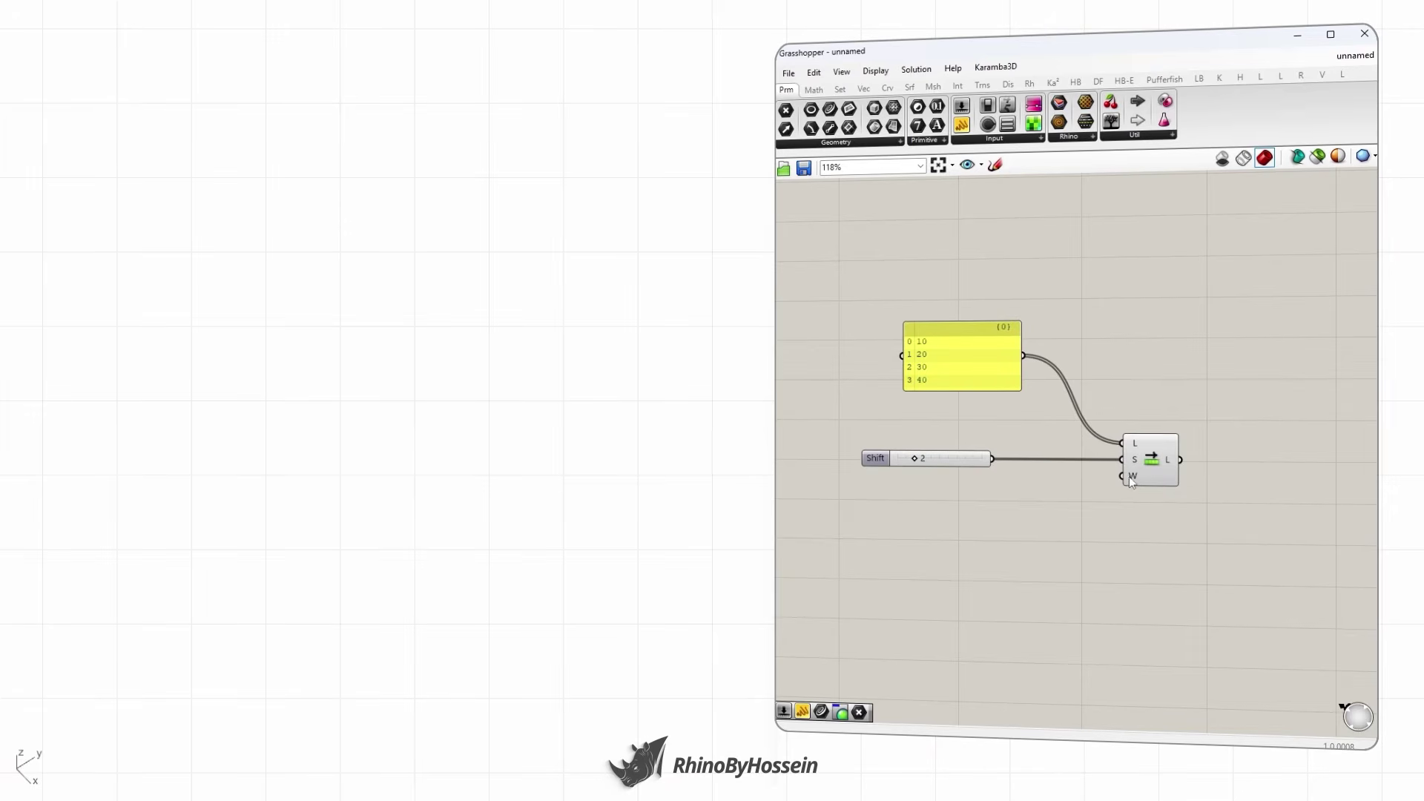
# - Add a panel beside the Shift List component showing its output
pyautogui.moveTo(1093, 502); pyautogui.dragTo(1077, 508, button='right')
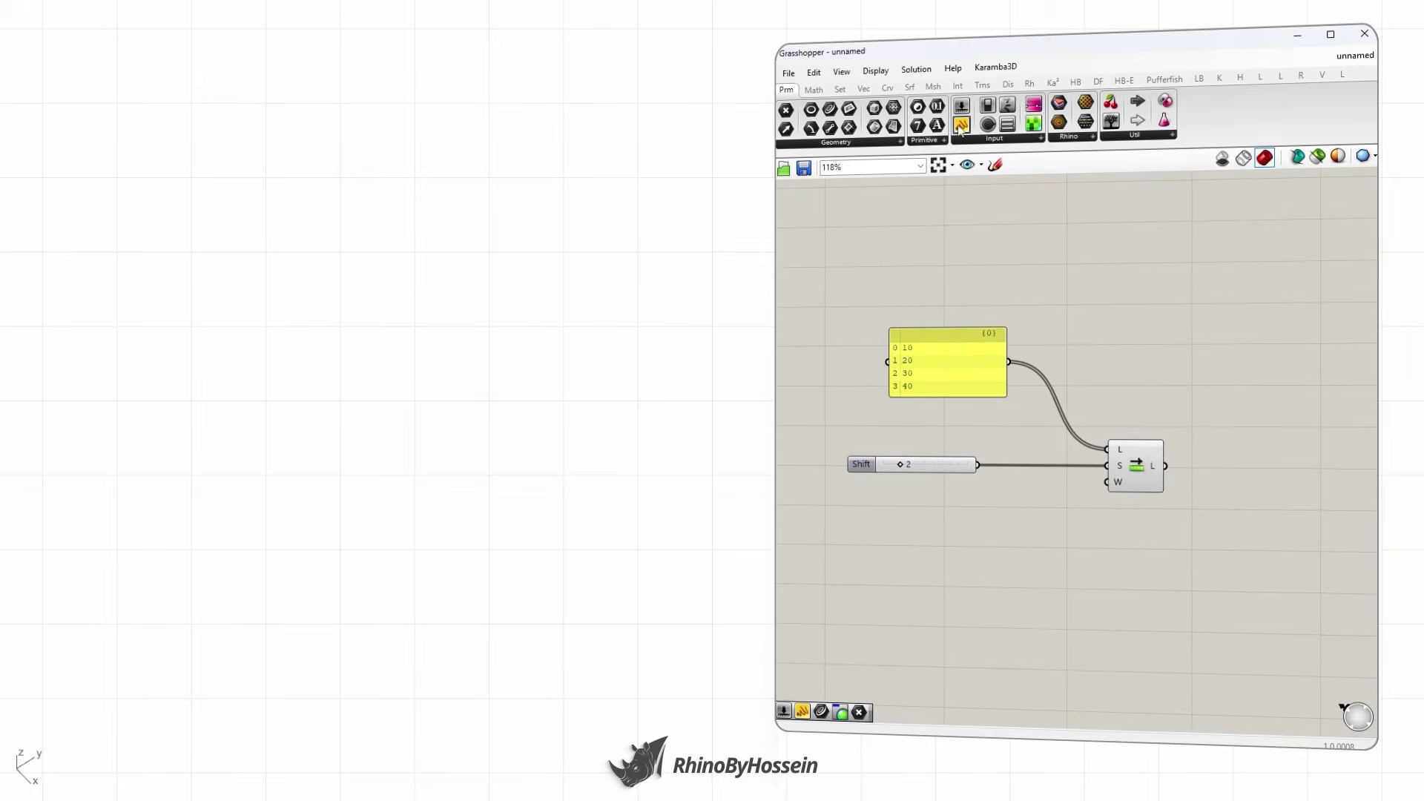
pyautogui.moveTo(961, 125); pyautogui.dragTo(1198, 457)
pyautogui.scroll(-2, 1178, 478)
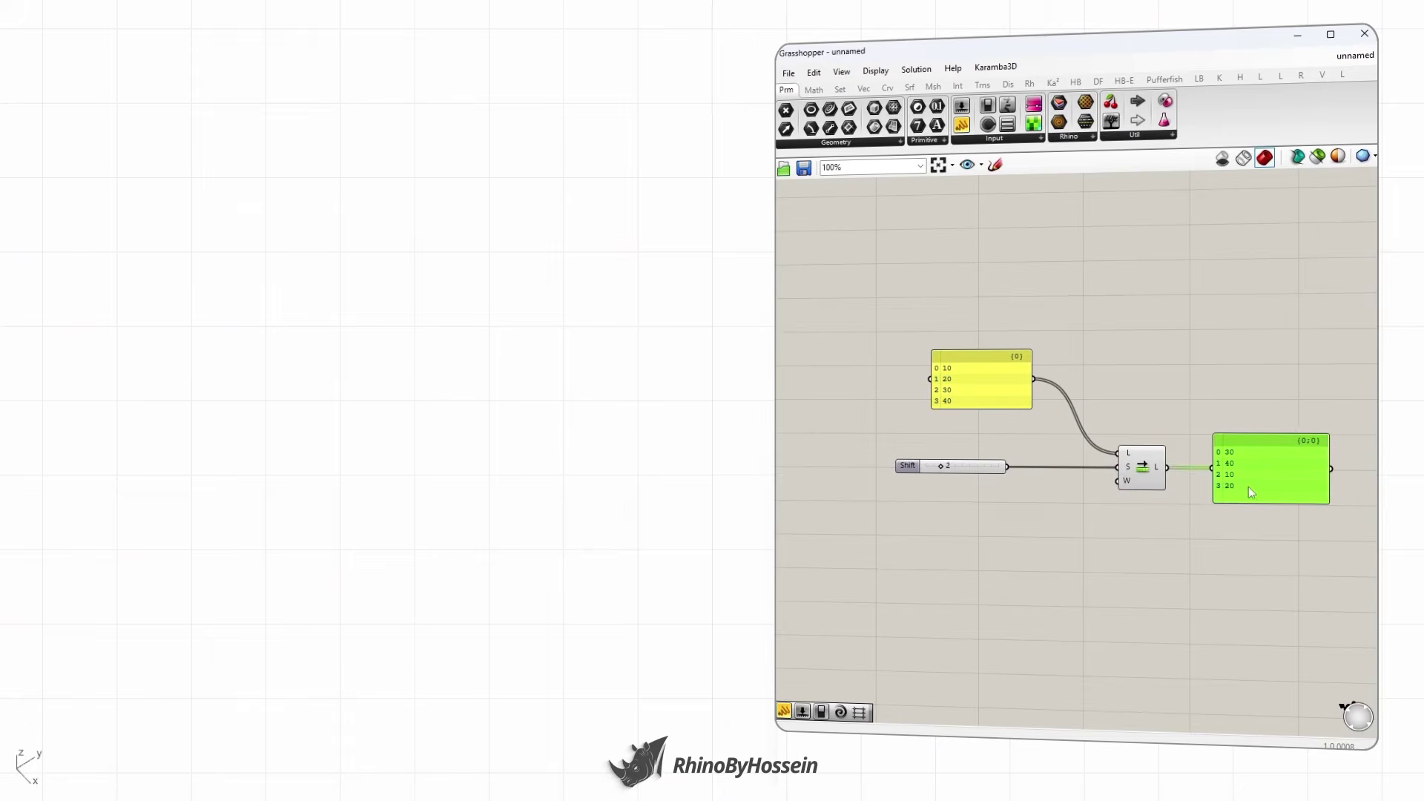
pyautogui.click(994, 425)
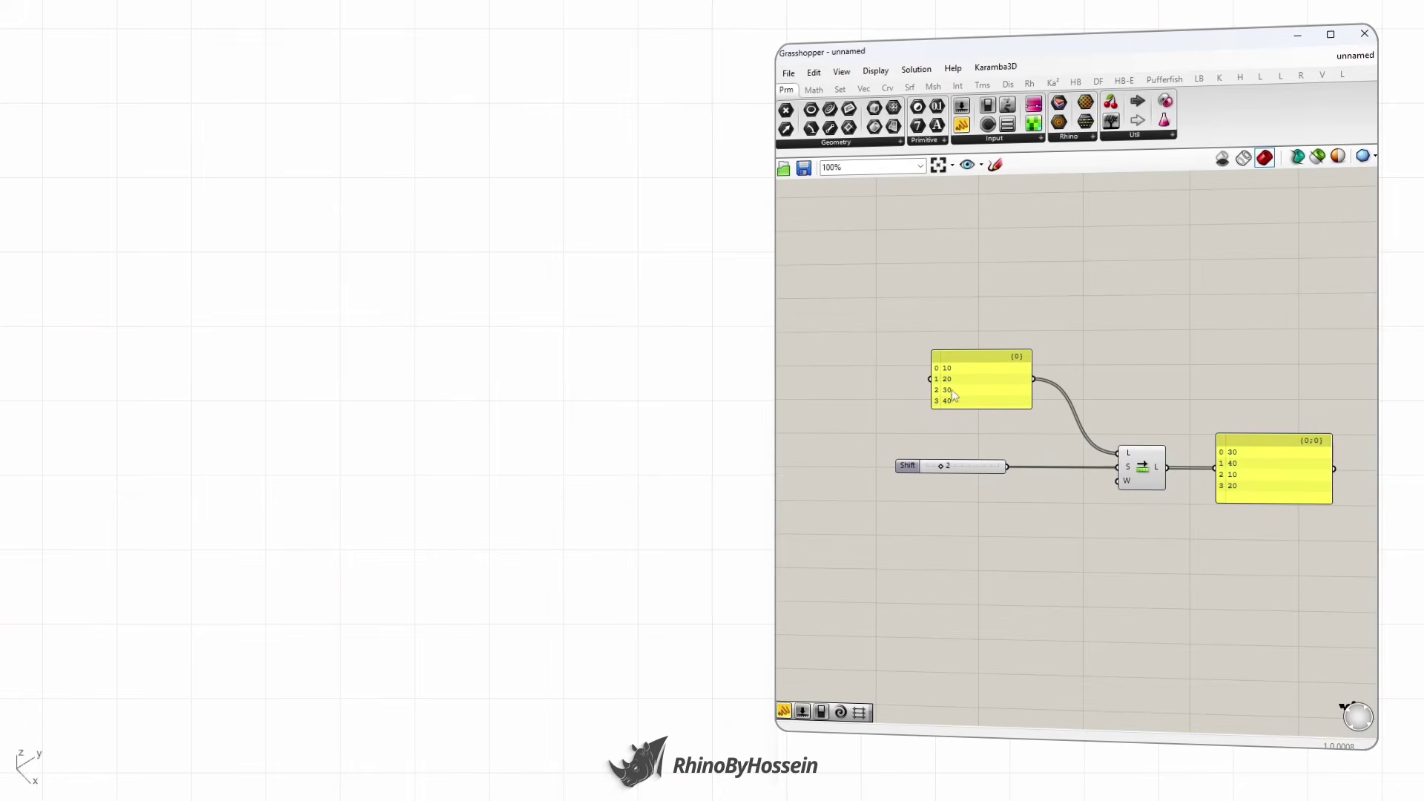
pyautogui.moveTo(1053, 466); pyautogui.dragTo(1003, 470, button='right')
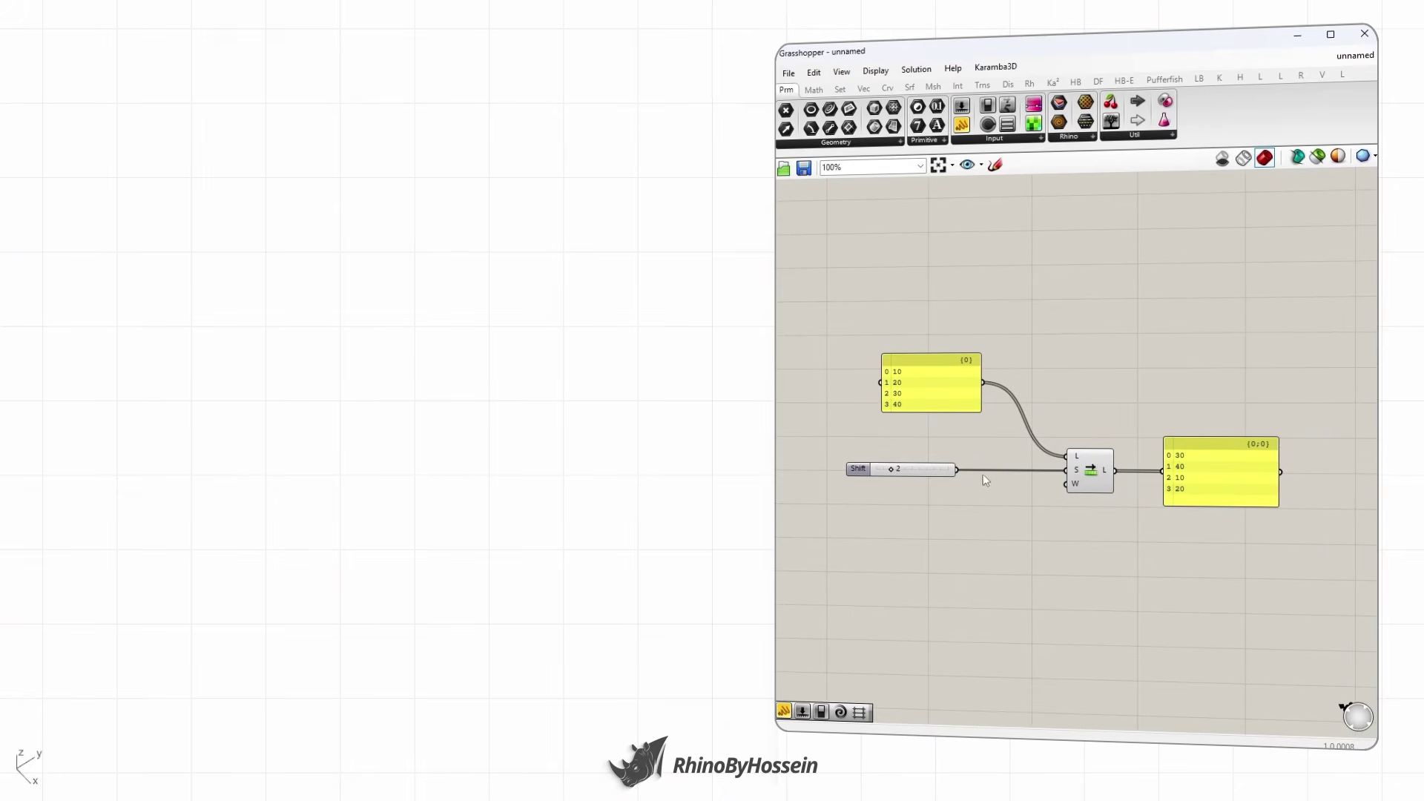
# - Set the Shift slider to 1
pyautogui.moveTo(891, 468); pyautogui.dragTo(883, 468)
pyautogui.scroll(2, 1194, 476)
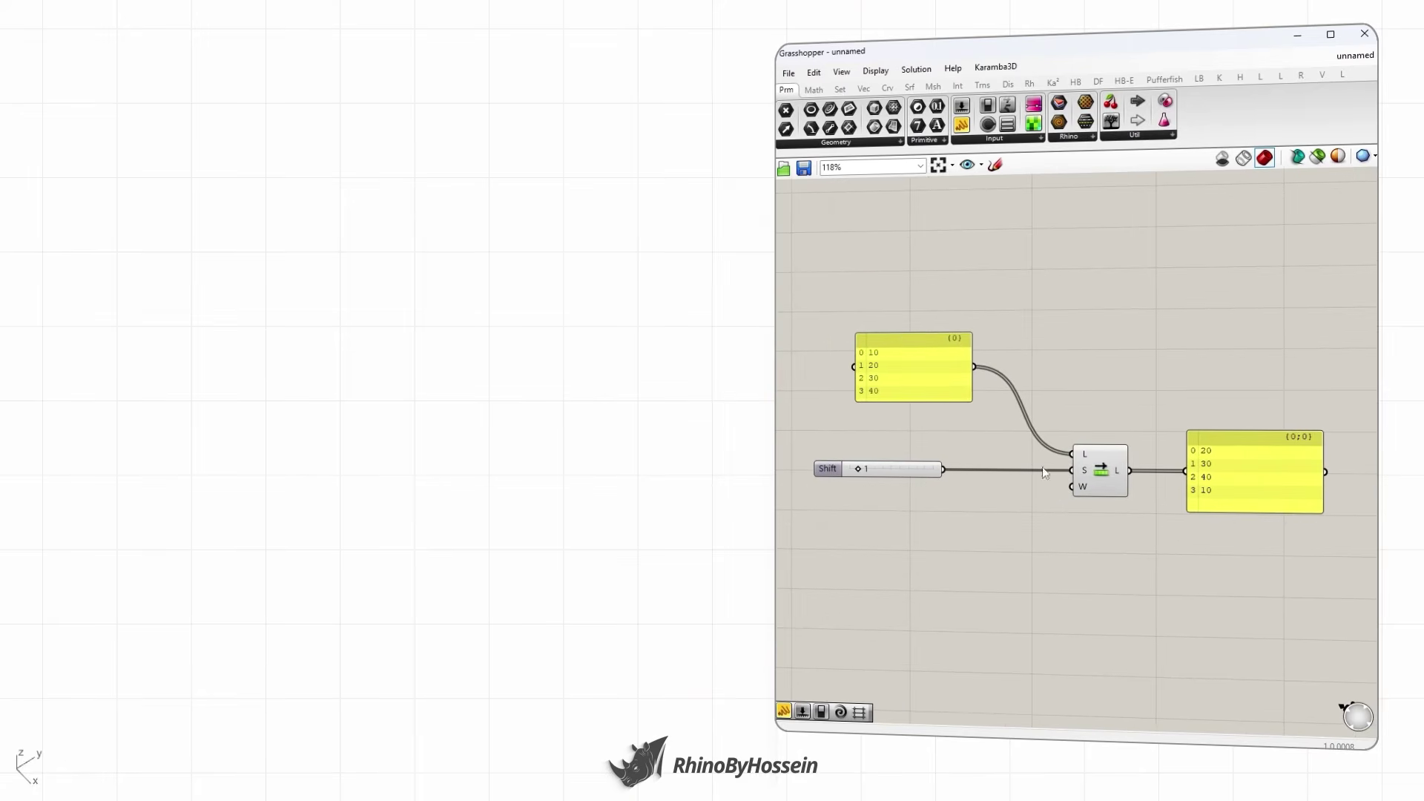
pyautogui.moveTo(866, 470); pyautogui.dragTo(854, 470)
pyautogui.scroll(-1, 1025, 517)
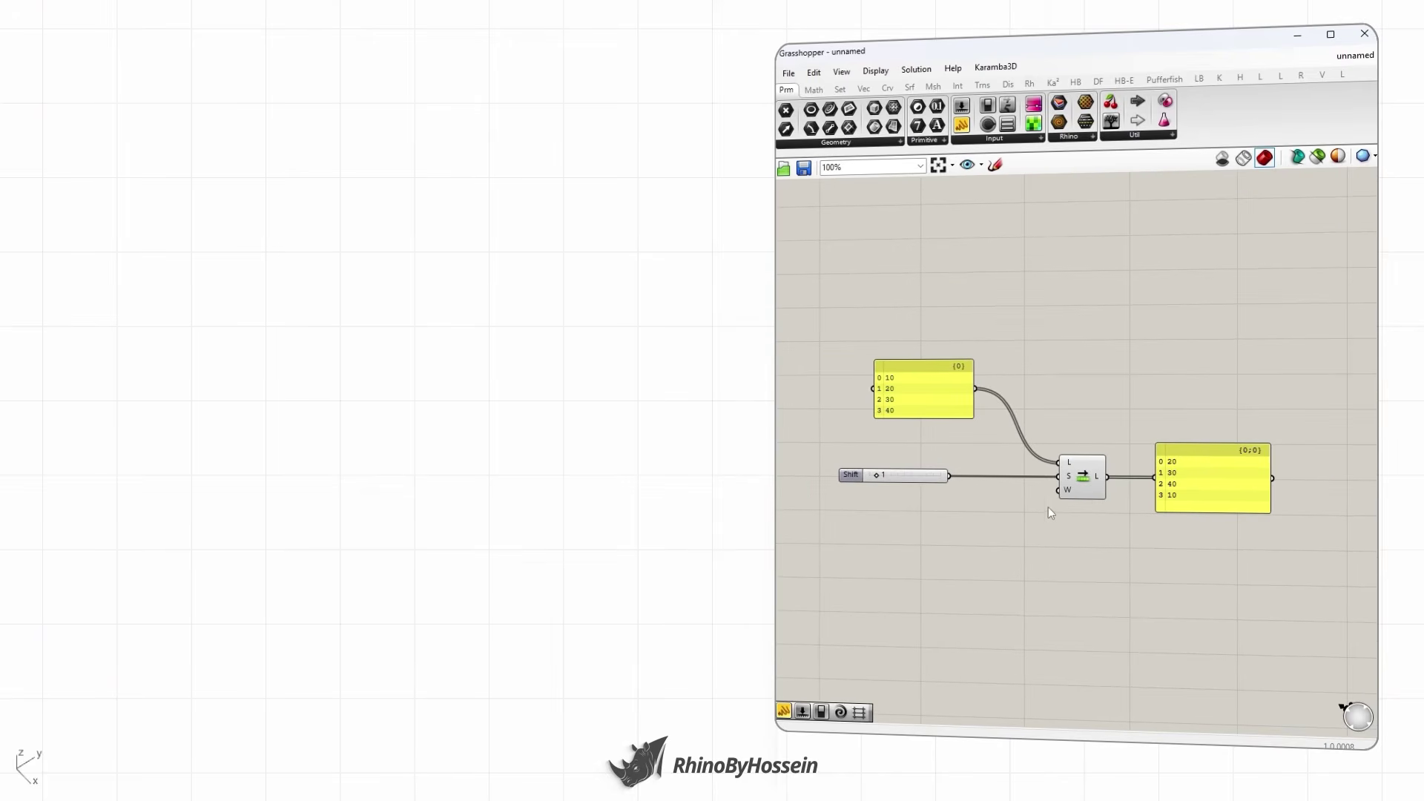
pyautogui.moveTo(1053, 503); pyautogui.dragTo(1054, 500, button='right')
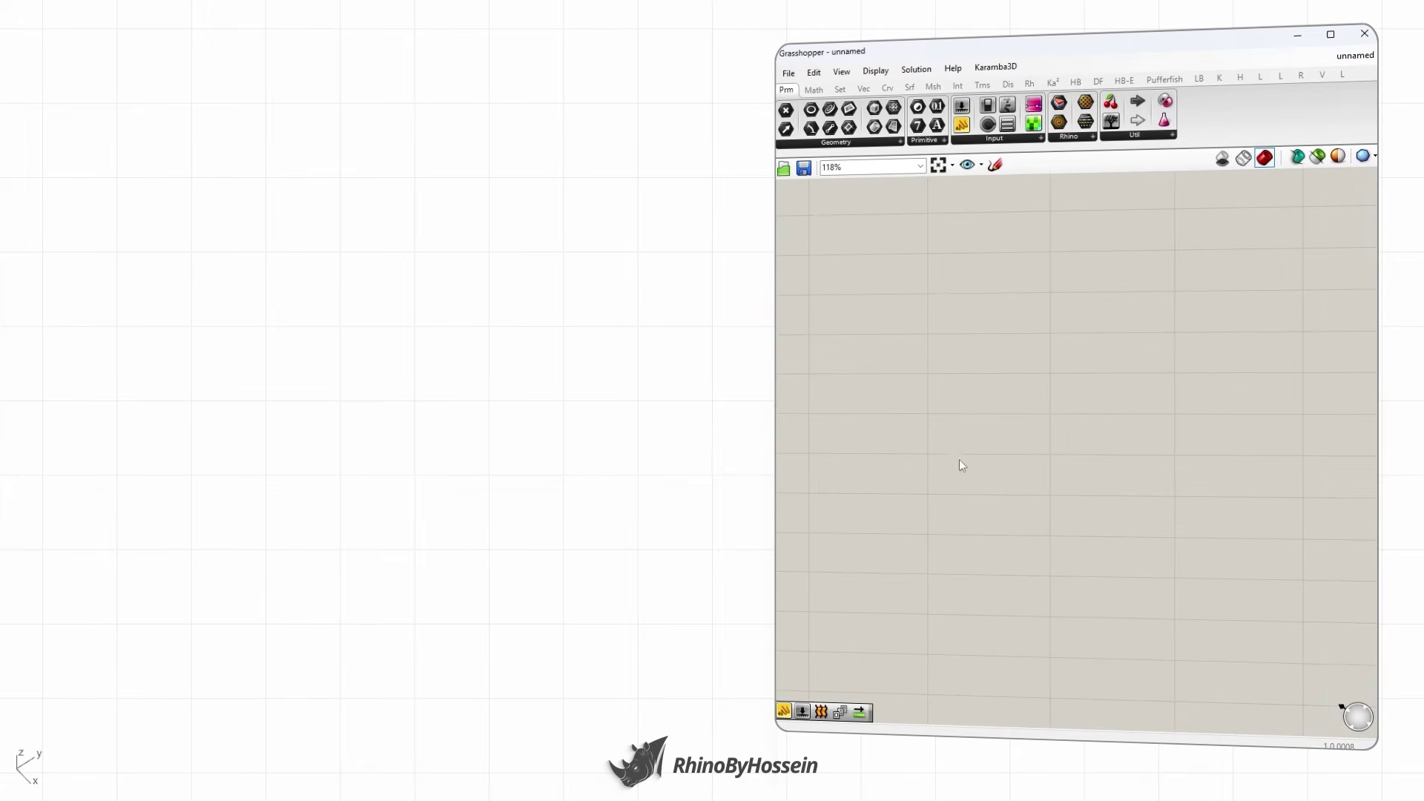
# - Add a Merge component and place it near the middle of the empty canvas
pyautogui.doubleClick(962, 465)
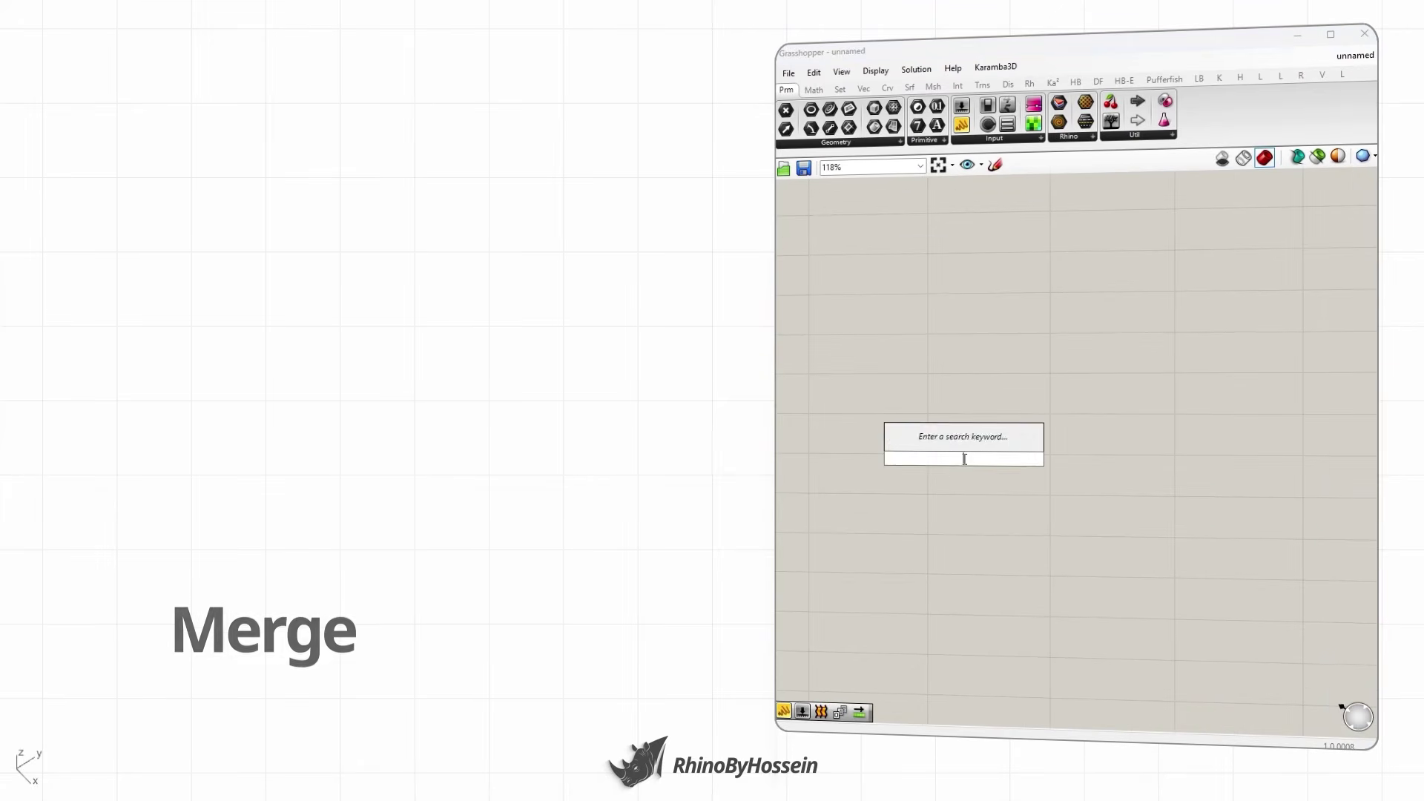
pyautogui.write('merge')
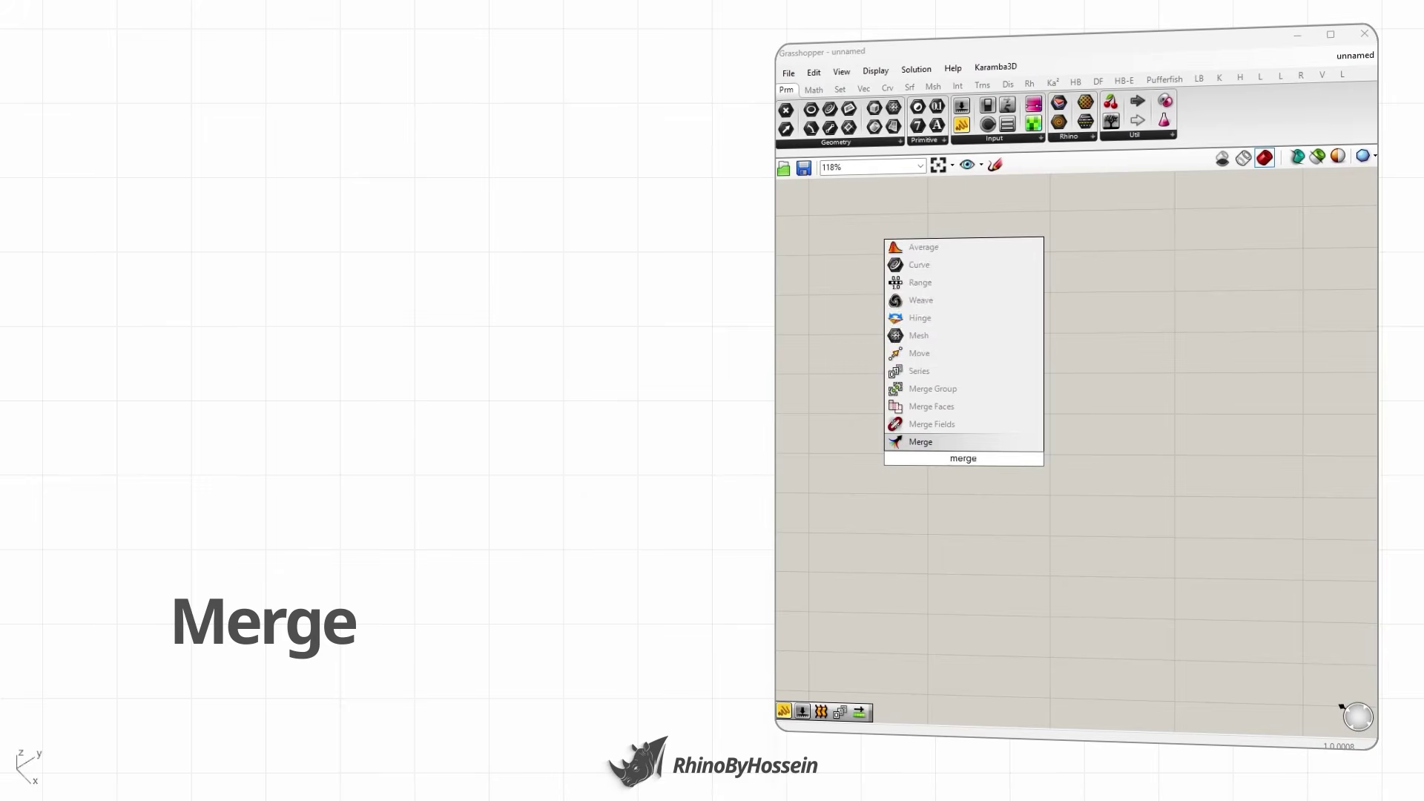
pyautogui.press('Return')
pyautogui.moveTo(956, 460); pyautogui.dragTo(1082, 416)
pyautogui.scroll(2, 1082, 416)
pyautogui.scroll(-2, 1083, 416)
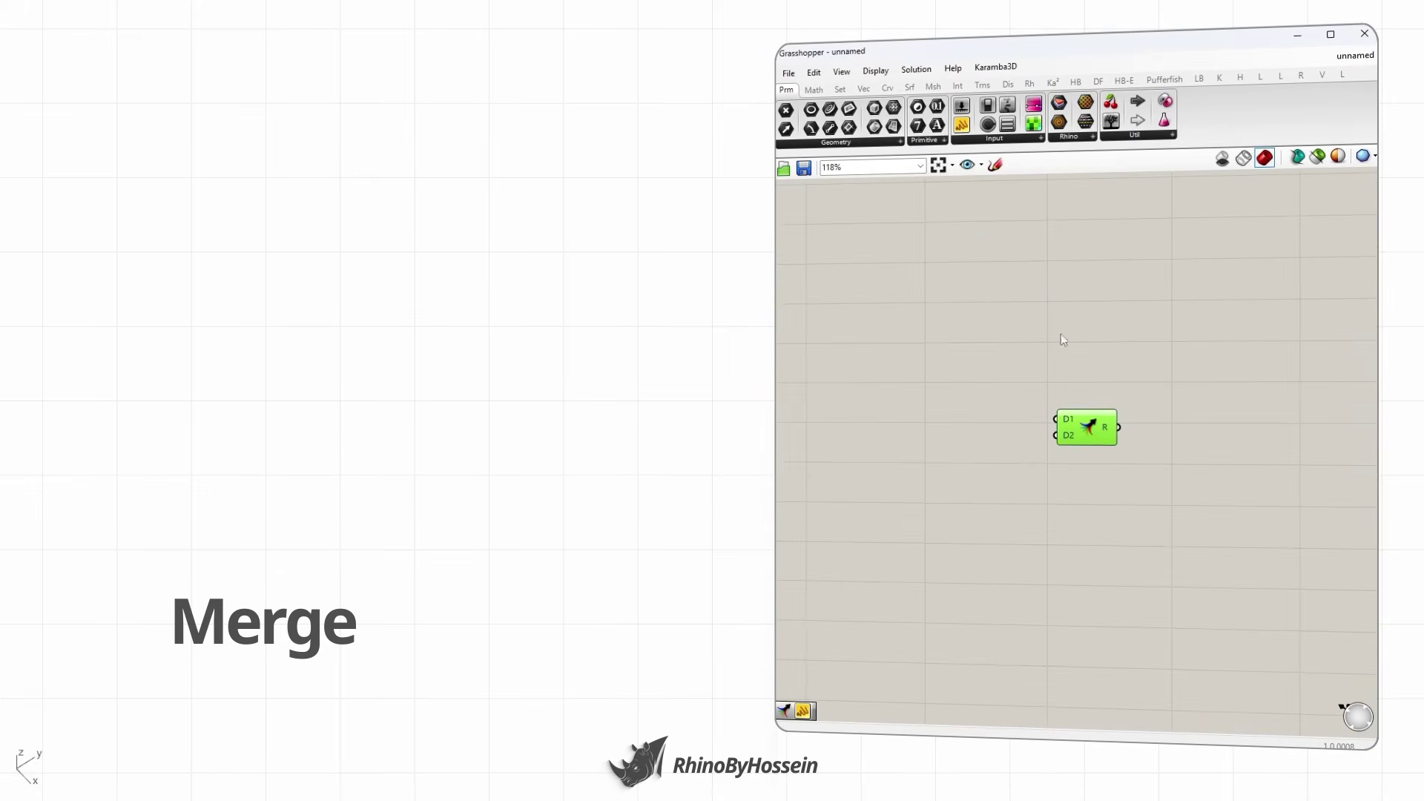
# - Add a panel above and beside the Merge component containing 1 and 2 on separate lines
pyautogui.moveTo(962, 124); pyautogui.dragTo(915, 296)
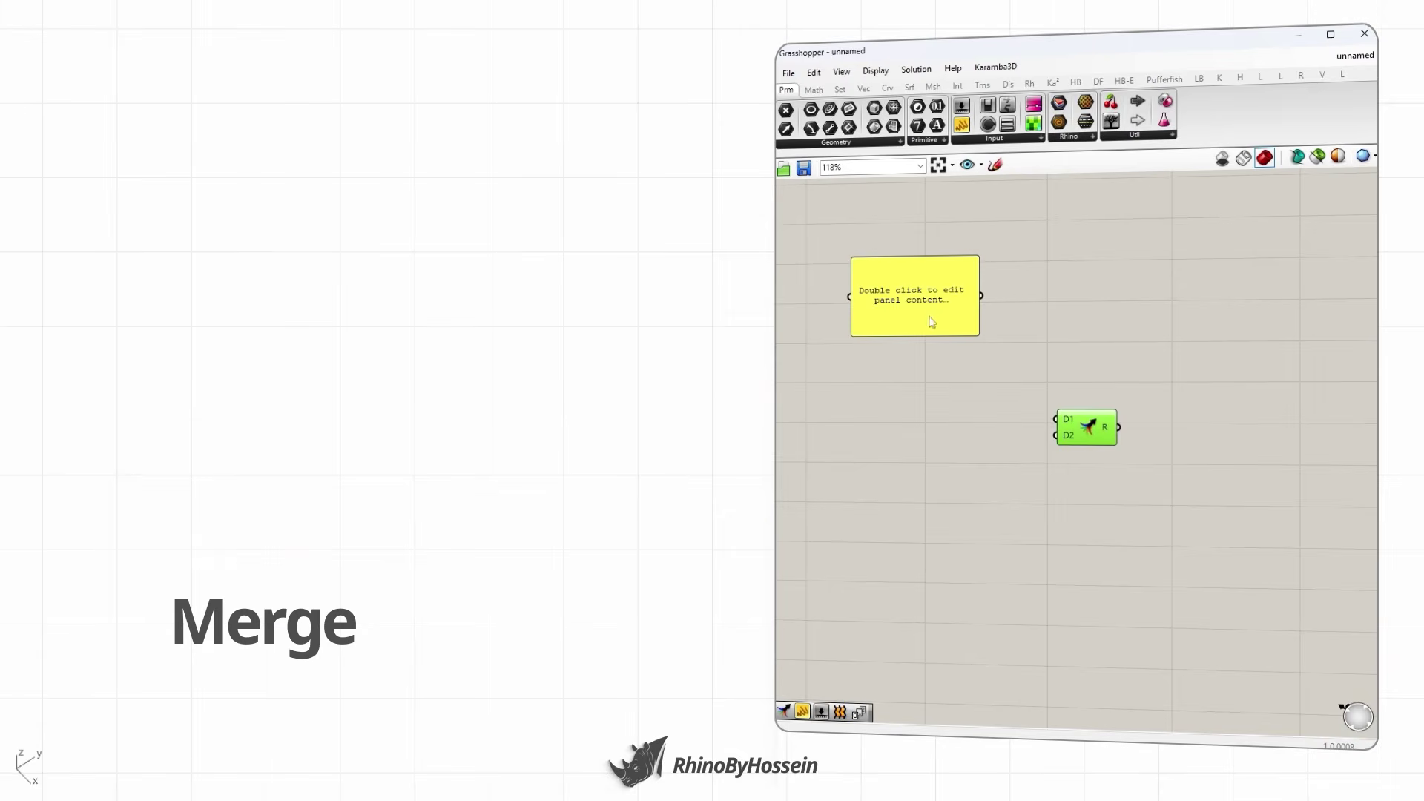
pyautogui.moveTo(924, 320); pyautogui.dragTo(941, 328, button='right')
pyautogui.doubleClick(941, 328)
pyautogui.write('1')
pyautogui.press('Return')
pyautogui.write('2')
pyautogui.click(958, 380)
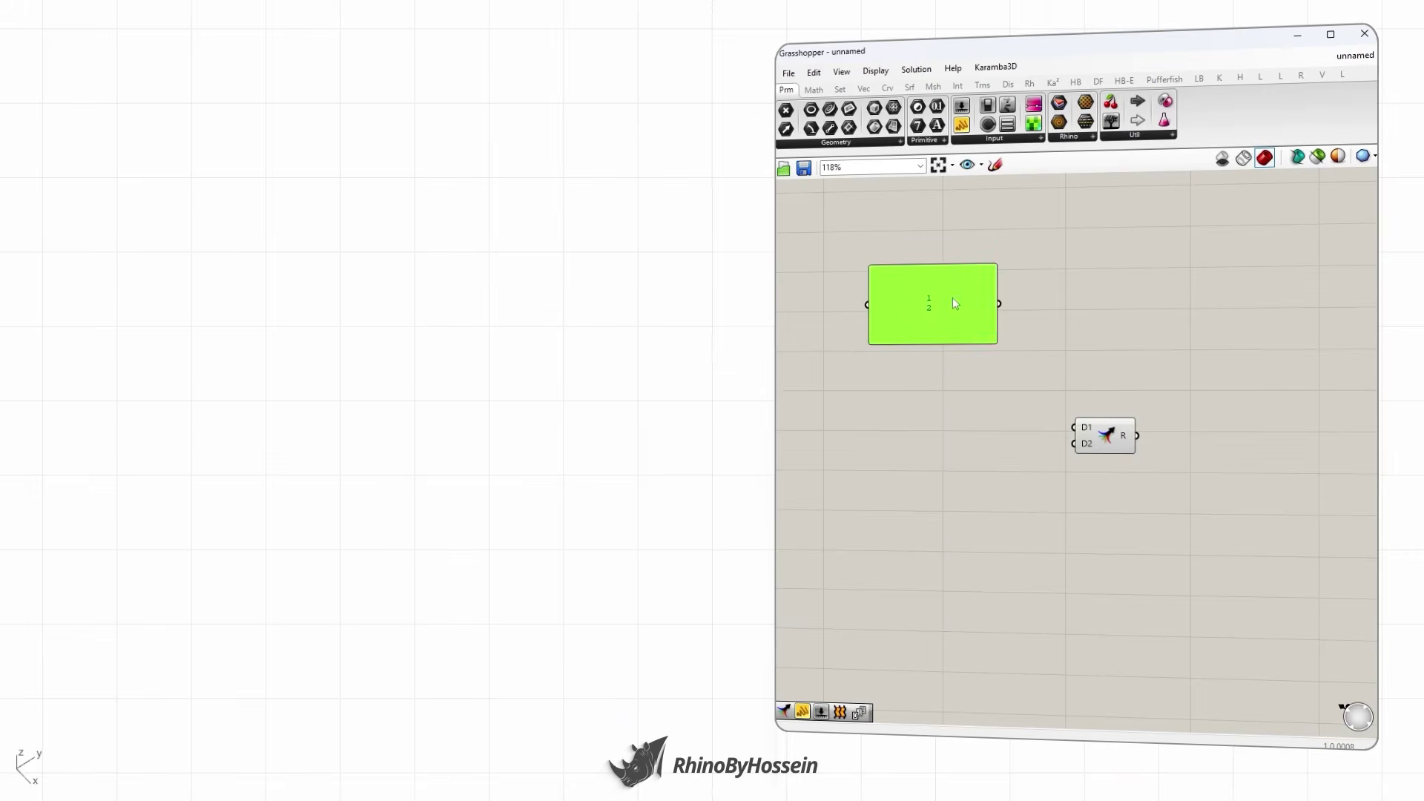
# - Make the panel treat its lines as separate list items and move it closer to the Merge component's height
pyautogui.rightClick(952, 298)
pyautogui.click(973, 341)
pyautogui.click(968, 380)
pyautogui.moveTo(970, 326); pyautogui.dragTo(942, 374)
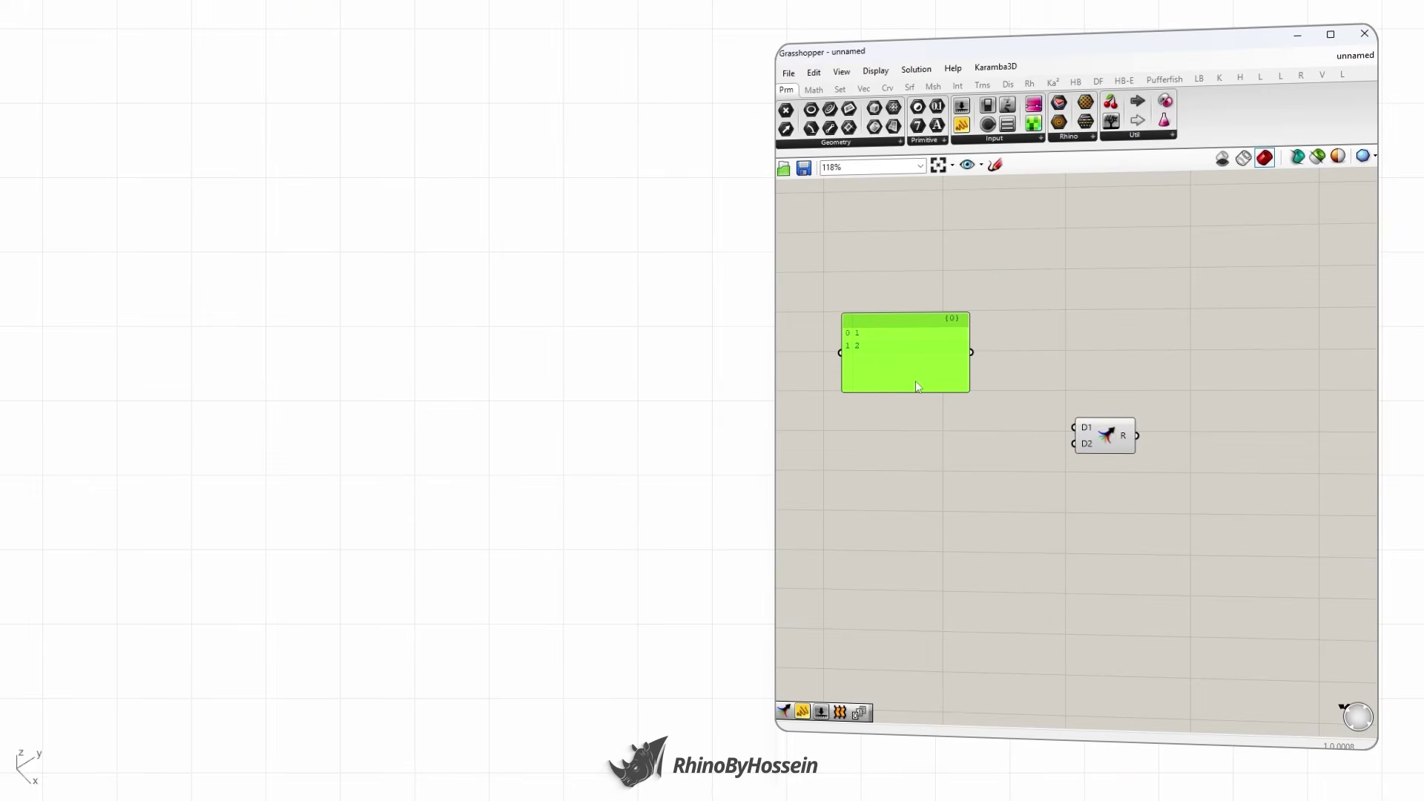
# - Duplicate the panel listing 1 and 2 just below itself and change the copy's items to a and b
pyautogui.keyDown('alt'); pyautogui.moveTo(915, 381); pyautogui.dragTo(913, 475); pyautogui.keyUp('alt')
pyautogui.doubleClick(913, 475)
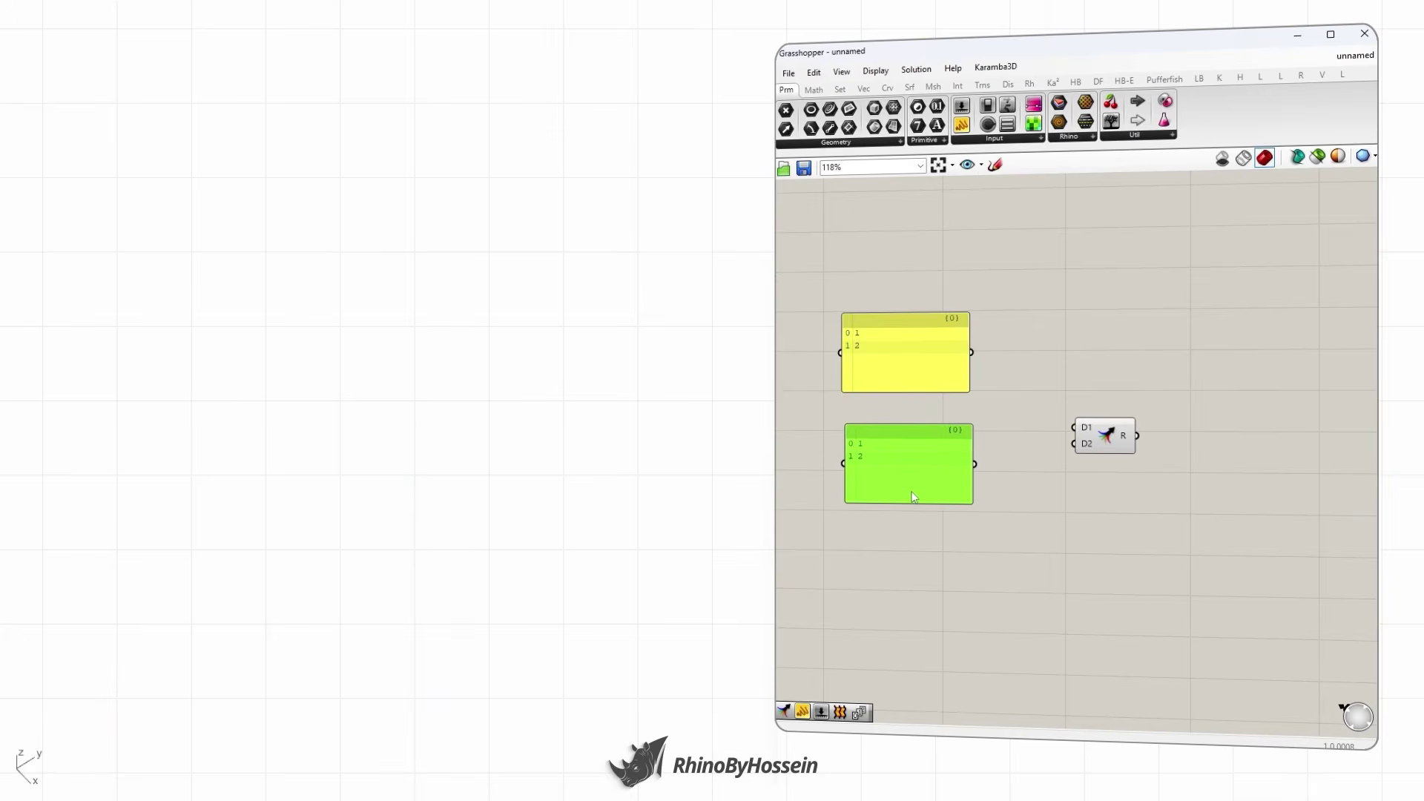
pyautogui.write('a')
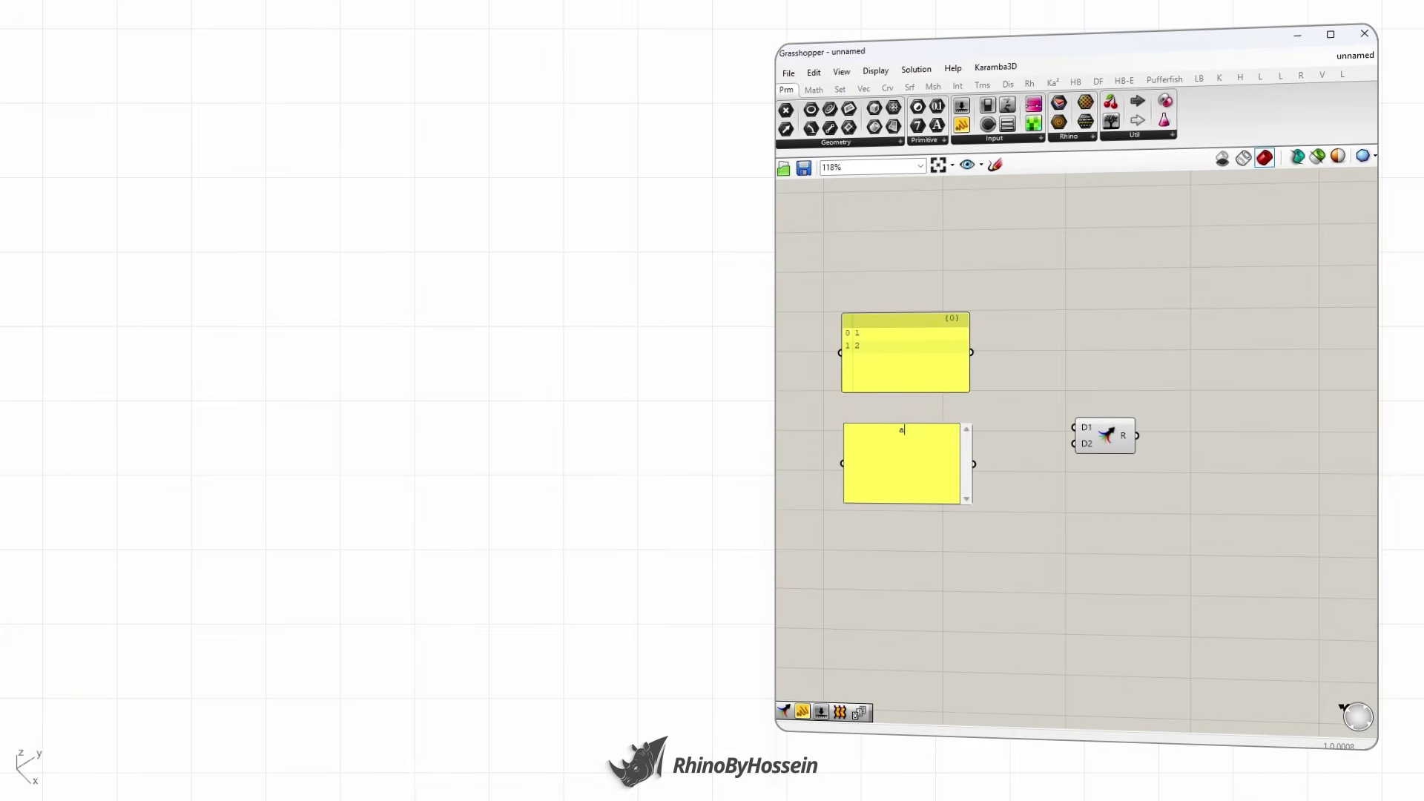
pyautogui.click(994, 423)
pyautogui.scroll(2, 991, 440)
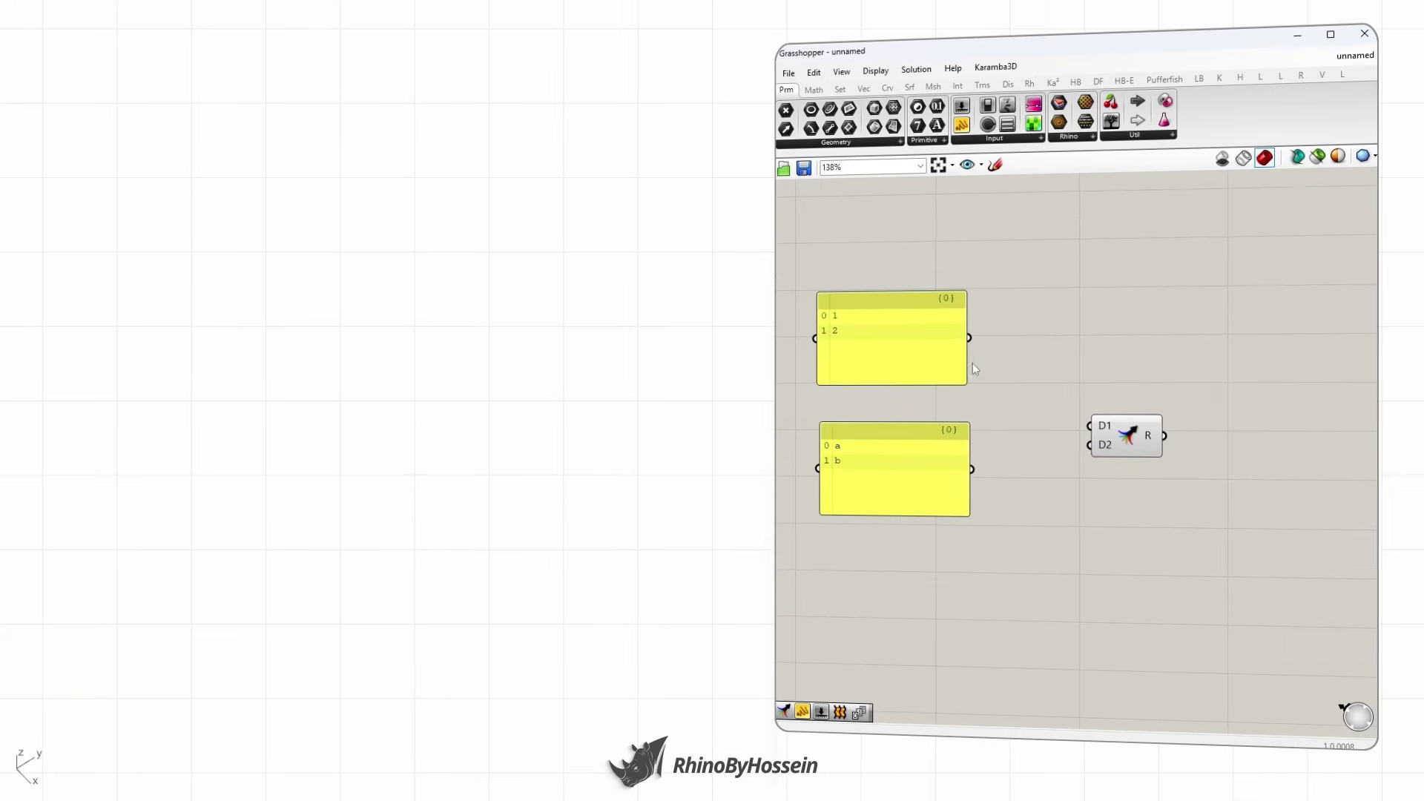
# - Connect the 1, 2 panel to Merge input D1 and the a, b panel to D2, and align the panels
pyautogui.moveTo(968, 337); pyautogui.dragTo(975, 472)
pyautogui.moveTo(1125, 440); pyautogui.dragTo(1119, 434)
pyautogui.click(888, 399)
pyautogui.moveTo(887, 454); pyautogui.dragTo(885, 452)
pyautogui.click(858, 287)
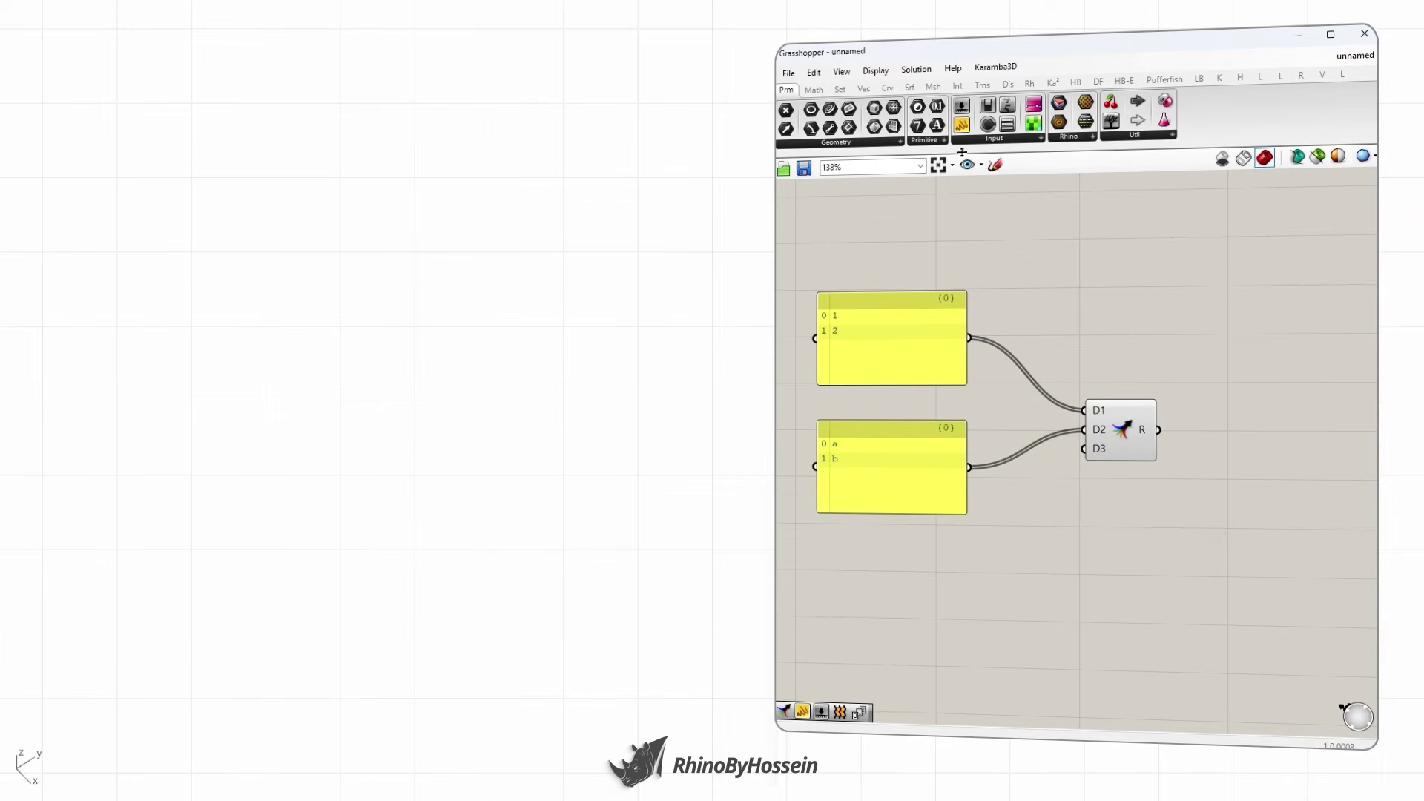
# - Add a panel beside the Merge component and connect Merge's R output to it
pyautogui.moveTo(961, 124); pyautogui.dragTo(1245, 421)
pyautogui.moveTo(1159, 430); pyautogui.dragTo(1225, 439)
pyautogui.scroll(-2, 1162, 429)
pyautogui.click(1189, 483)
pyautogui.scroll(2, 1164, 454)
pyautogui.moveTo(1120, 458); pyautogui.dragTo(1084, 471, button='right')
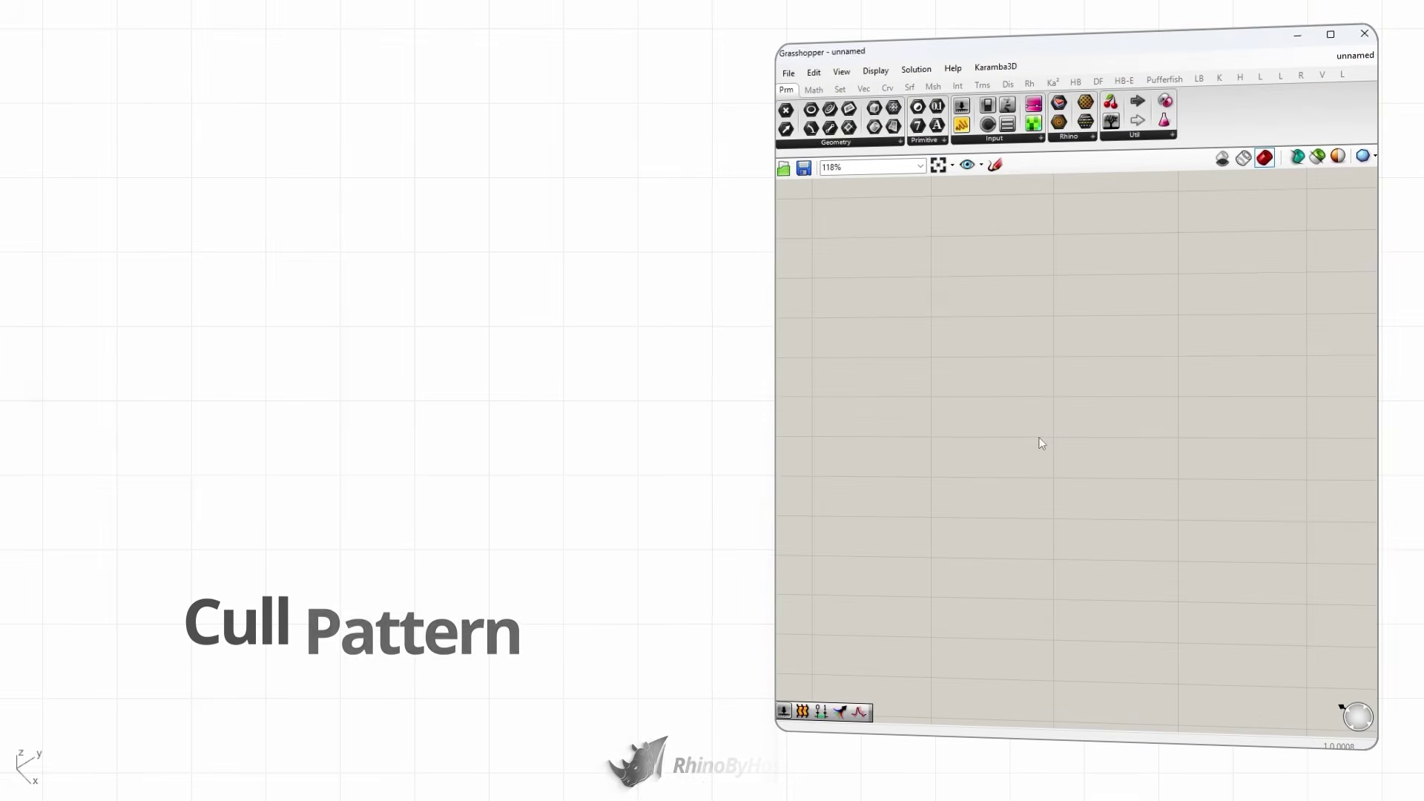
# - Add a Cull Pattern component to the empty canvas and shift it slightly
pyautogui.doubleClick(1041, 445)
pyautogui.write('cull')
pyautogui.press('Return')
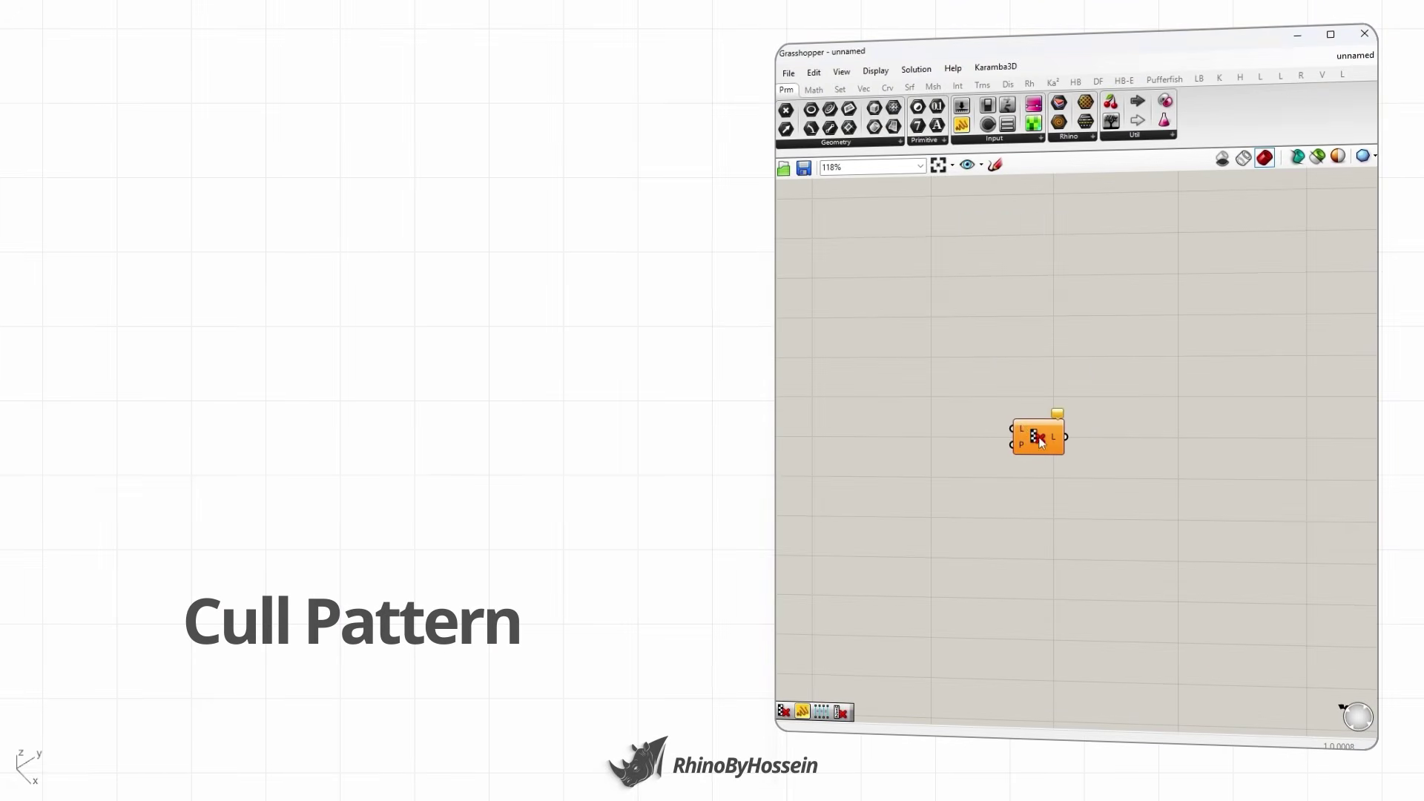
pyautogui.moveTo(1041, 445); pyautogui.dragTo(1061, 432)
pyautogui.click(1131, 424)
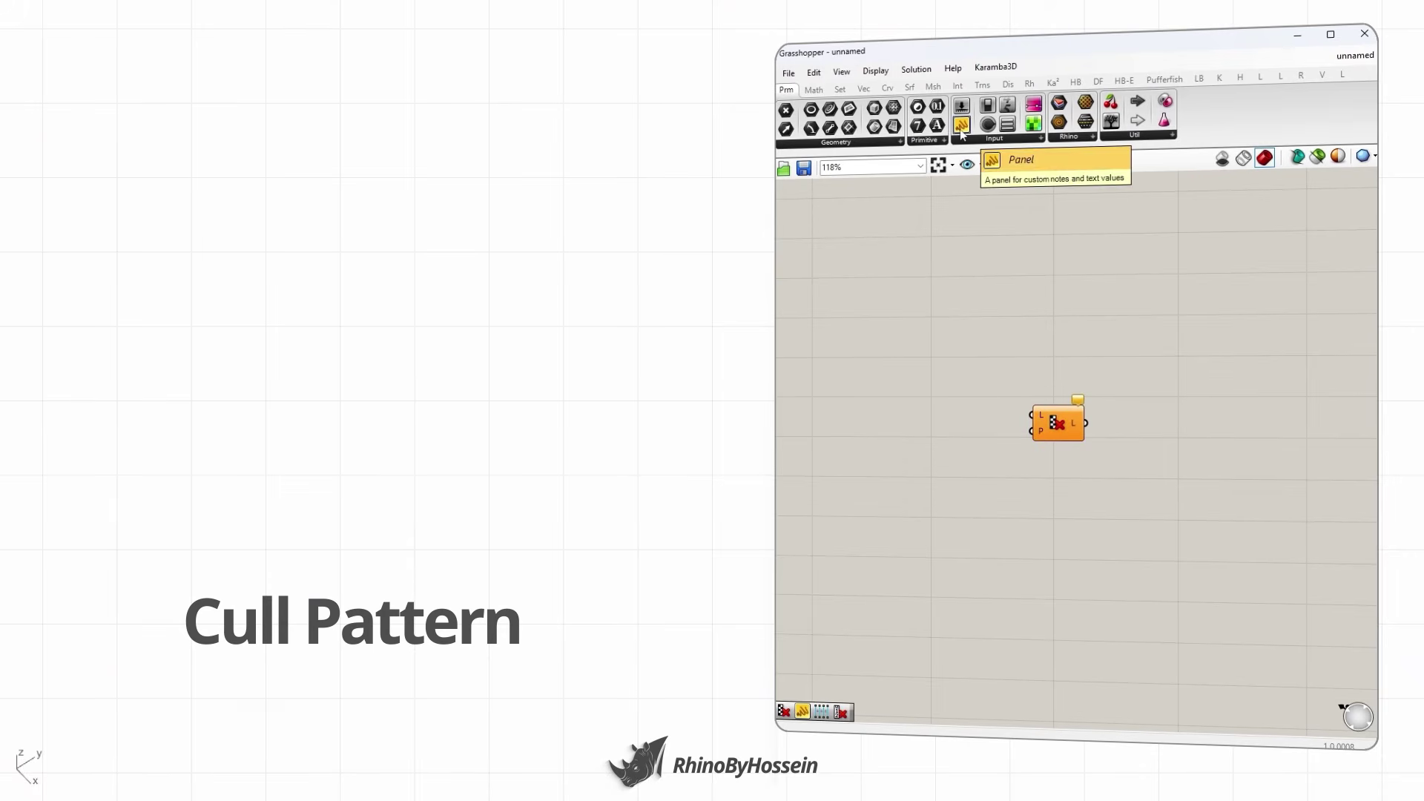
# - Add a panel above and beside Cull Pattern containing 10, 20, 30, 40 and 50 on separate lines
pyautogui.moveTo(960, 129); pyautogui.dragTo(955, 347)
pyautogui.click(1052, 400)
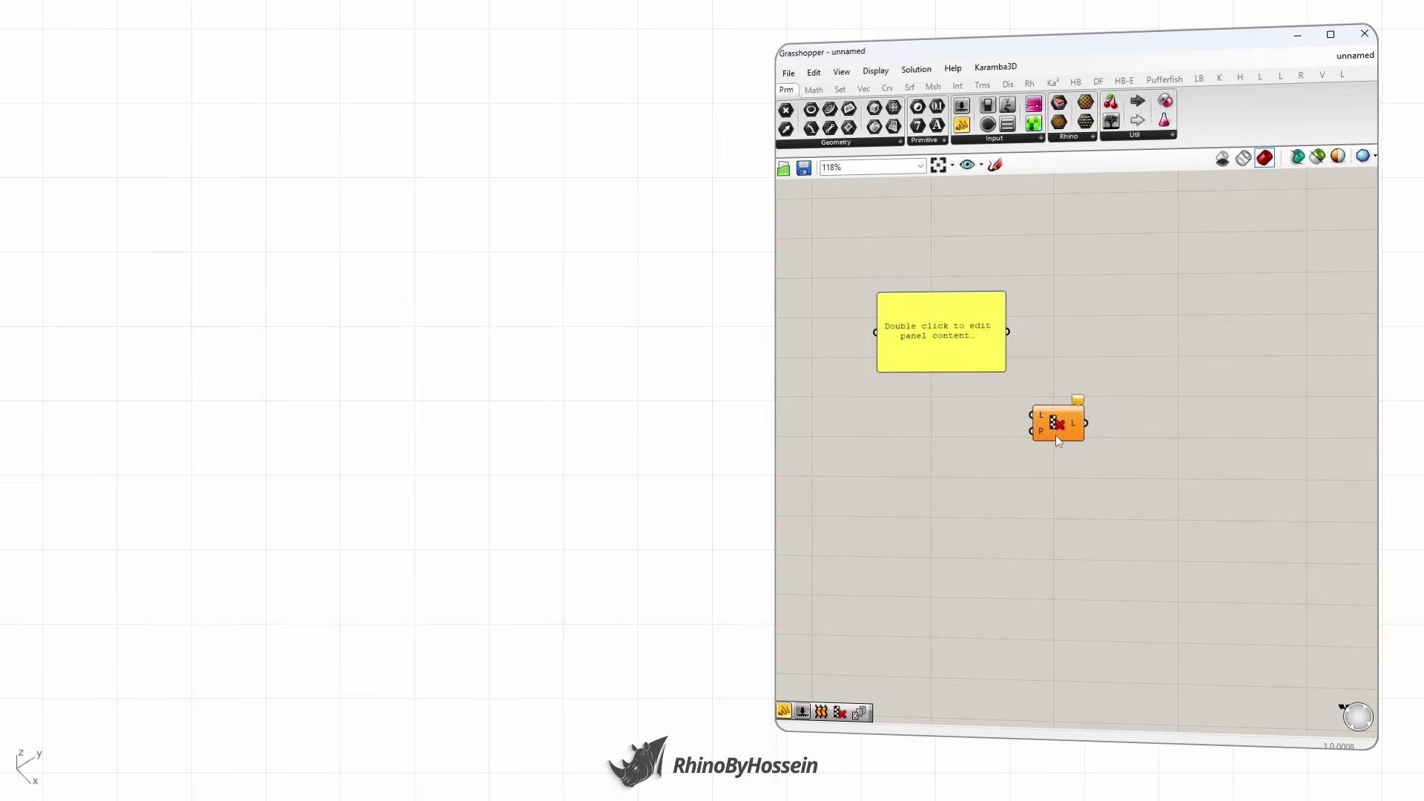
pyautogui.doubleClick(918, 333)
pyautogui.write('10')
pyautogui.press('Return')
pyautogui.write('20')
pyautogui.press('Return')
pyautogui.write('304')
pyautogui.press('BackSpace')
pyautogui.write('40 50')
pyautogui.click(1059, 315)
# - Make the number panel treat its lines as separate items and connect it to Cull Pattern's L input
pyautogui.rightClick(950, 340)
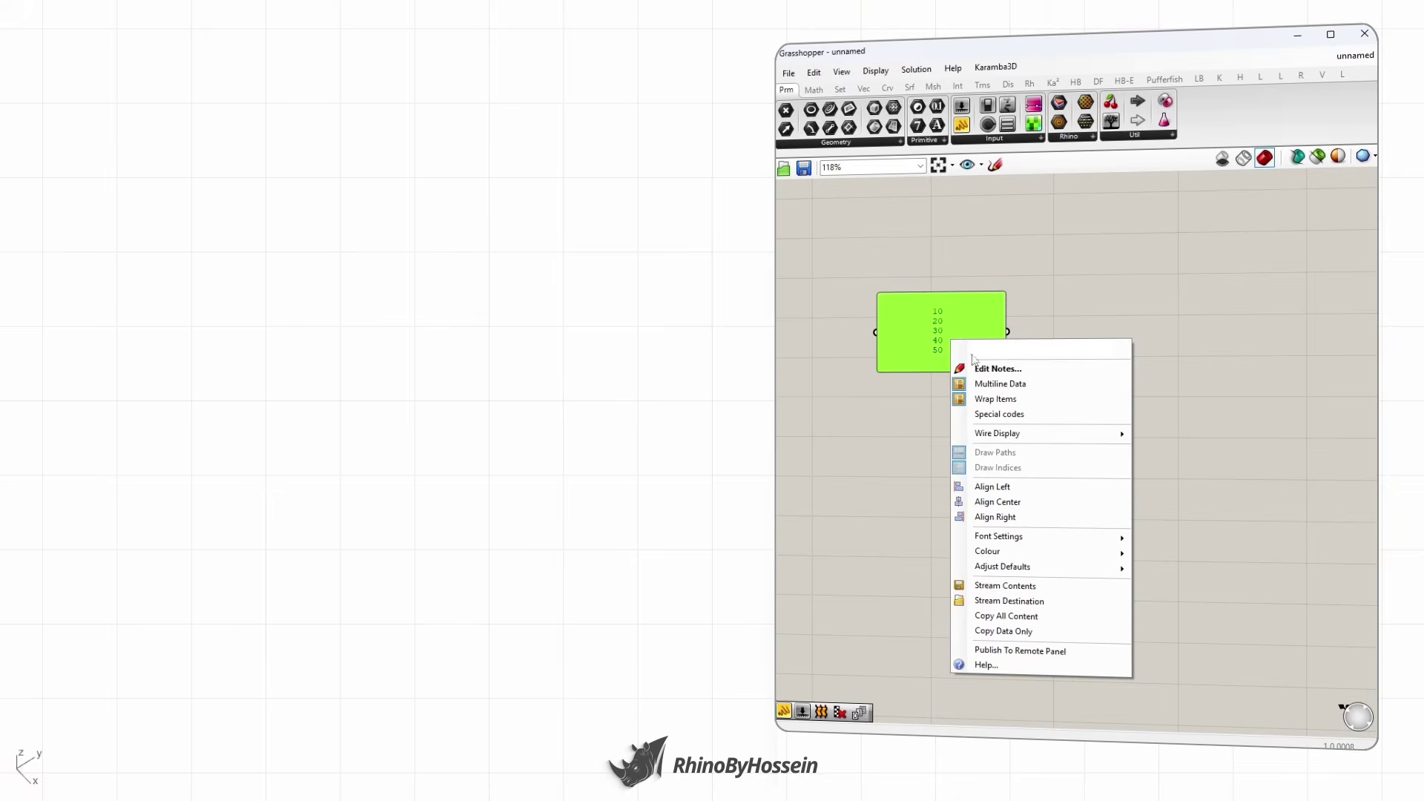
pyautogui.click(990, 384)
pyautogui.click(1068, 338)
pyautogui.moveTo(1007, 331); pyautogui.dragTo(1085, 410)
pyautogui.click(1075, 434)
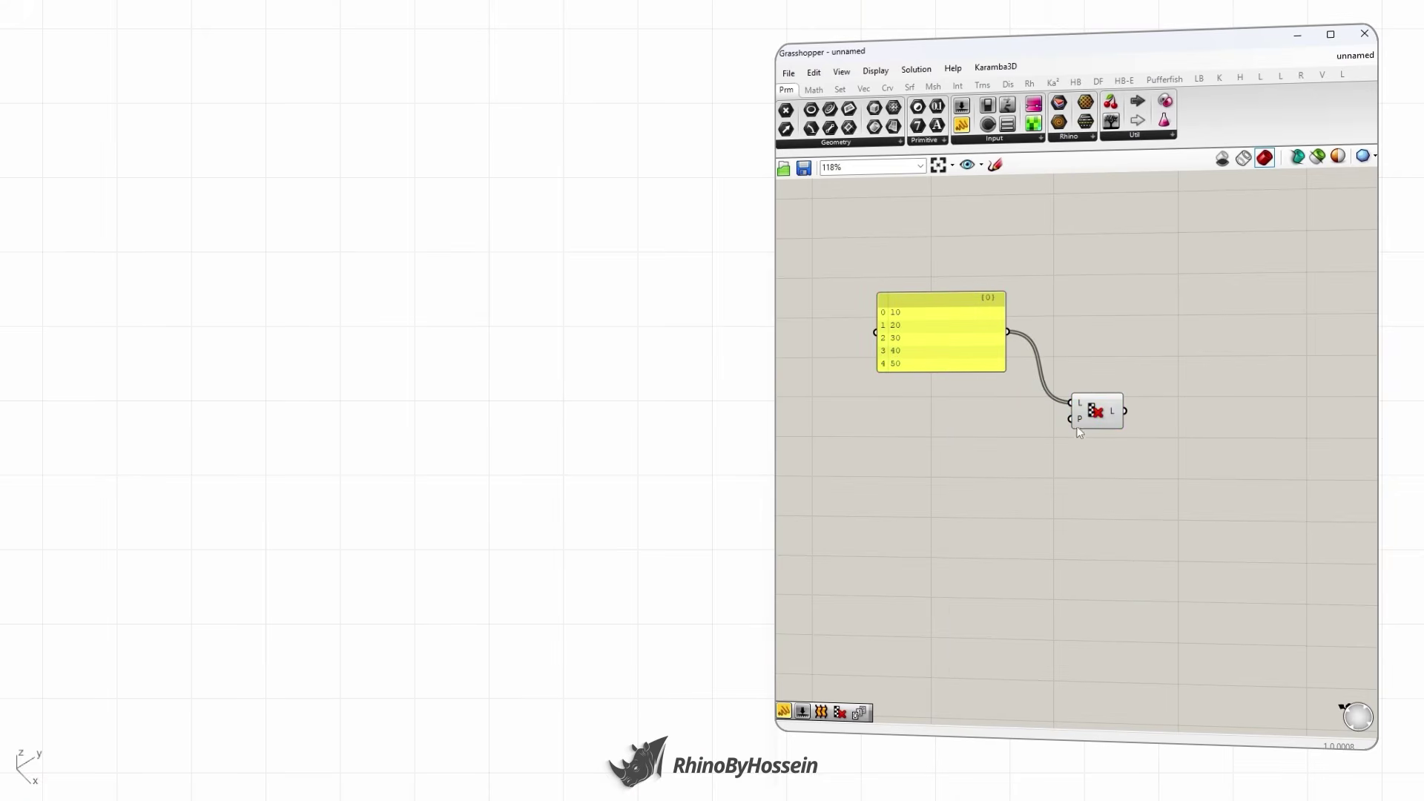
# - Add a second panel below the number panel containing true, false, true and false on separate lines
pyautogui.moveTo(962, 125); pyautogui.dragTo(914, 443)
pyautogui.doubleClick(904, 442)
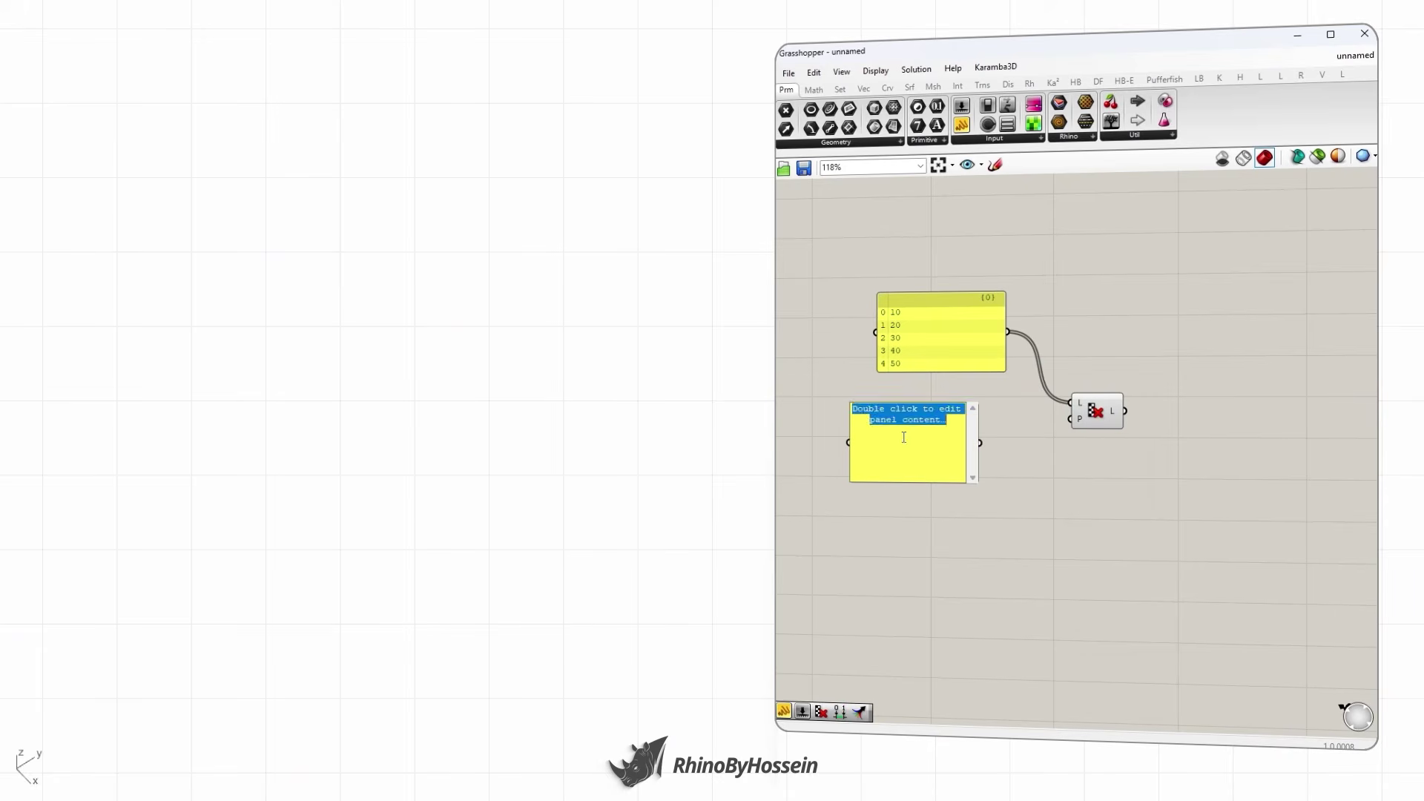
pyautogui.write('true ')
pyautogui.write('false ')
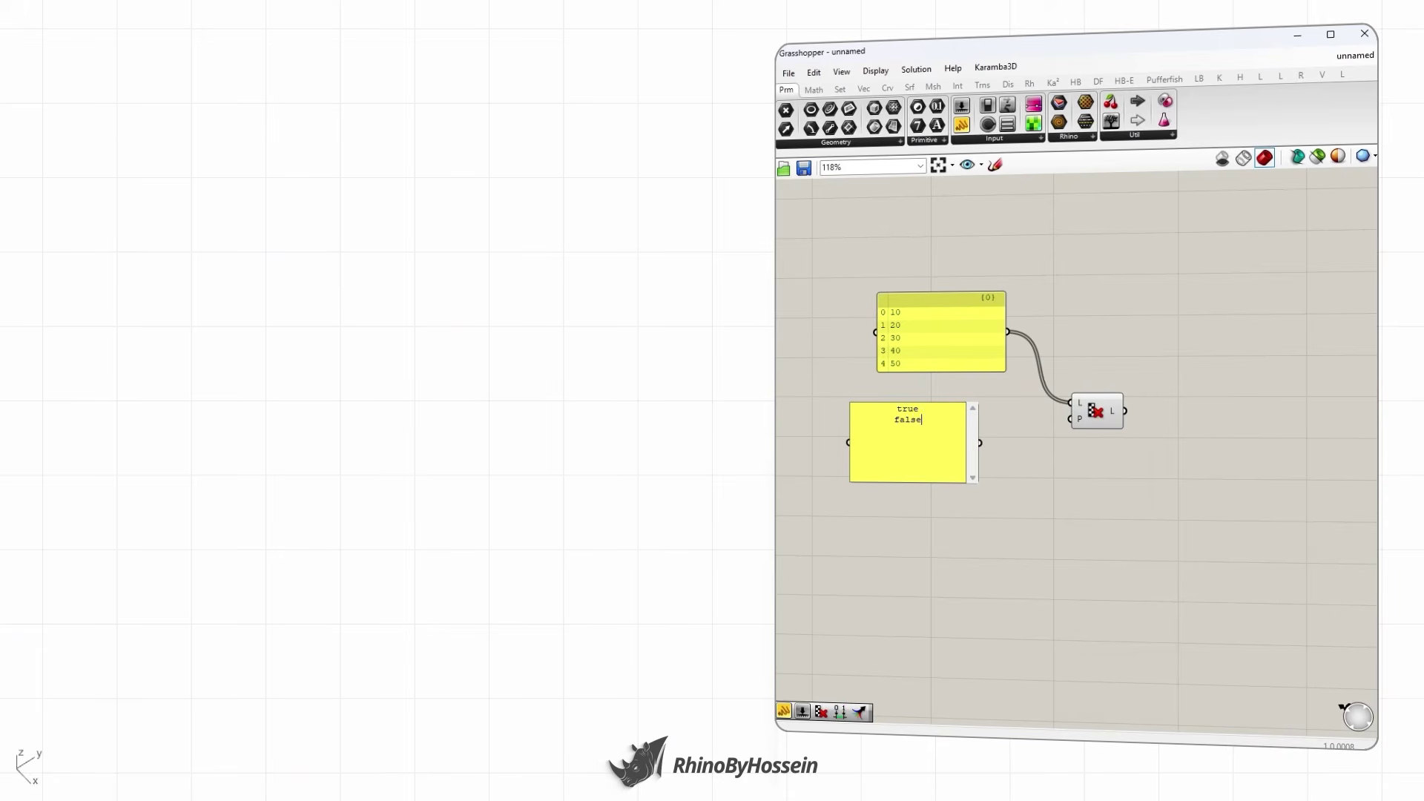
pyautogui.write('true ')
pyautogui.write('false')
pyautogui.click(933, 510)
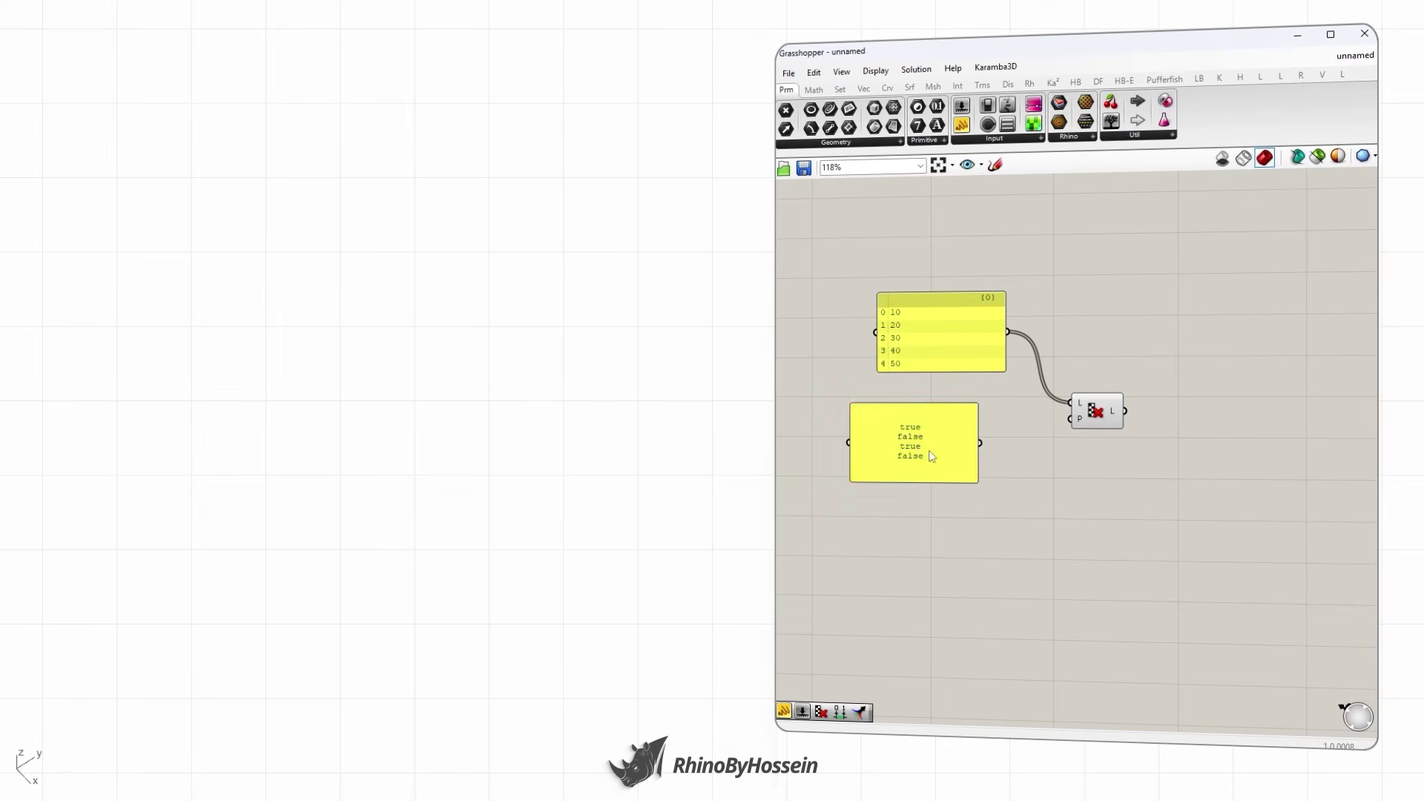
# - Make the true/false panel list separate items, connect it to Cull Pattern's P input and align it under the number panel
pyautogui.rightClick(928, 412)
pyautogui.click(957, 452)
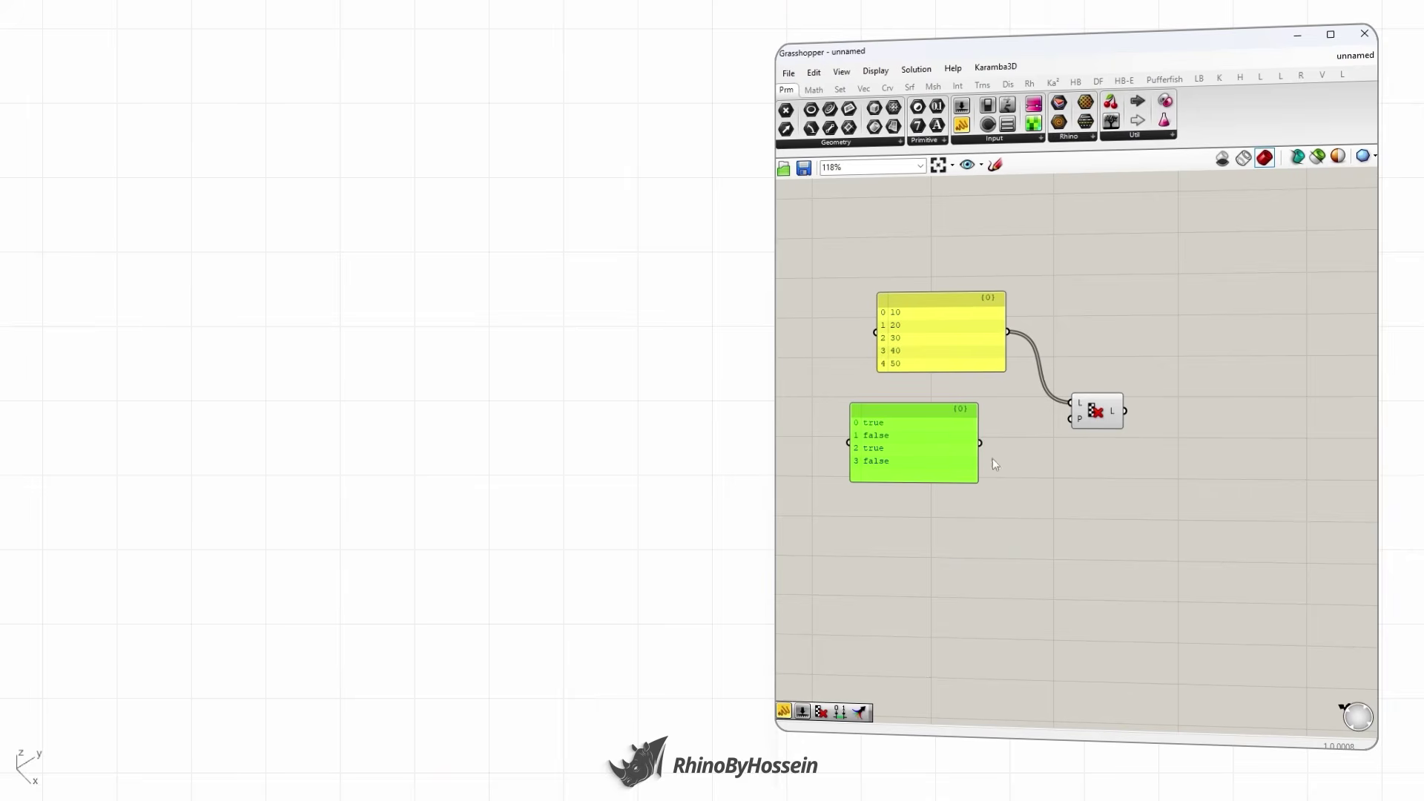
pyautogui.moveTo(979, 443); pyautogui.dragTo(1071, 419)
pyautogui.moveTo(933, 454); pyautogui.dragTo(956, 451)
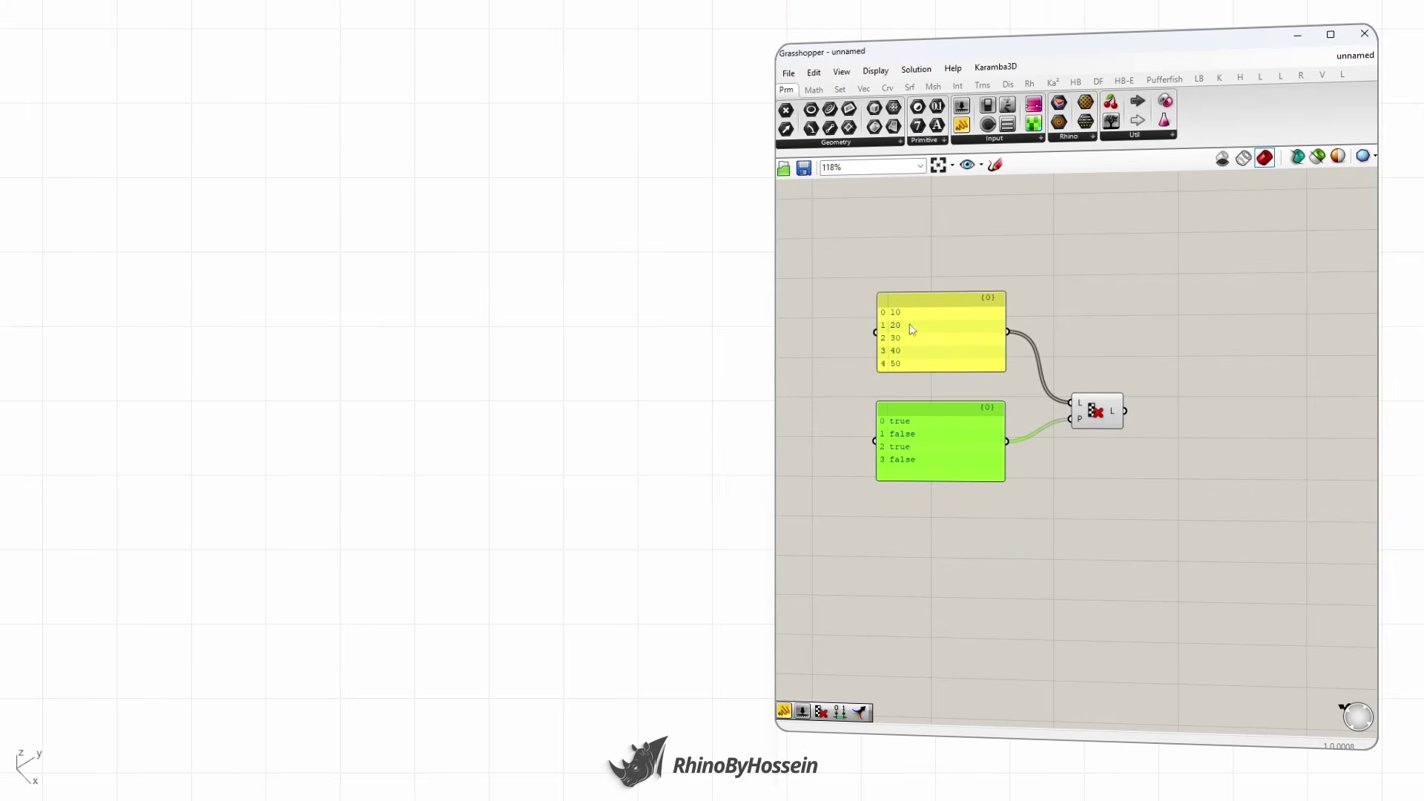
pyautogui.click(861, 383)
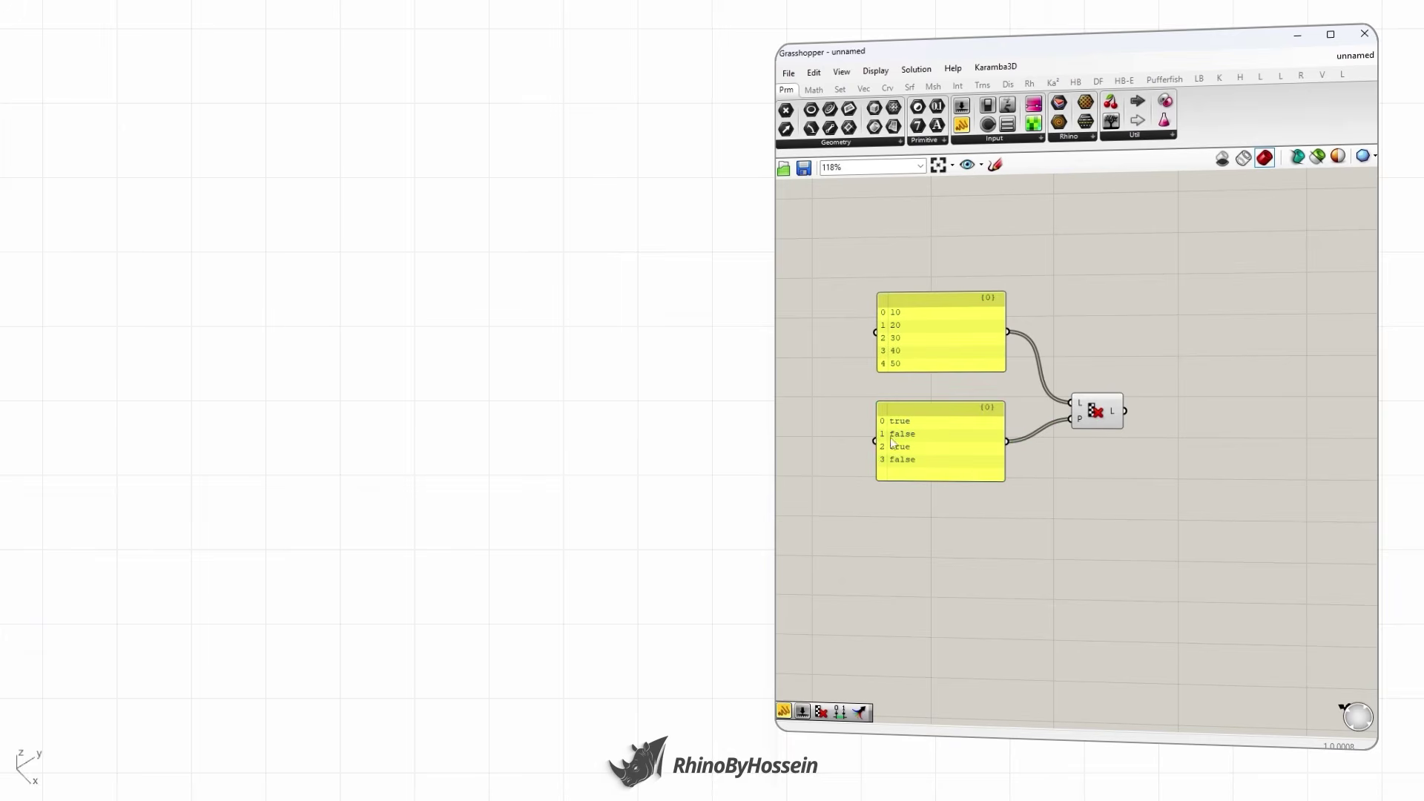
# - Add a panel beside Cull Pattern and connect the component's L output to it
pyautogui.moveTo(962, 128); pyautogui.dragTo(1203, 433)
pyautogui.click(1184, 436)
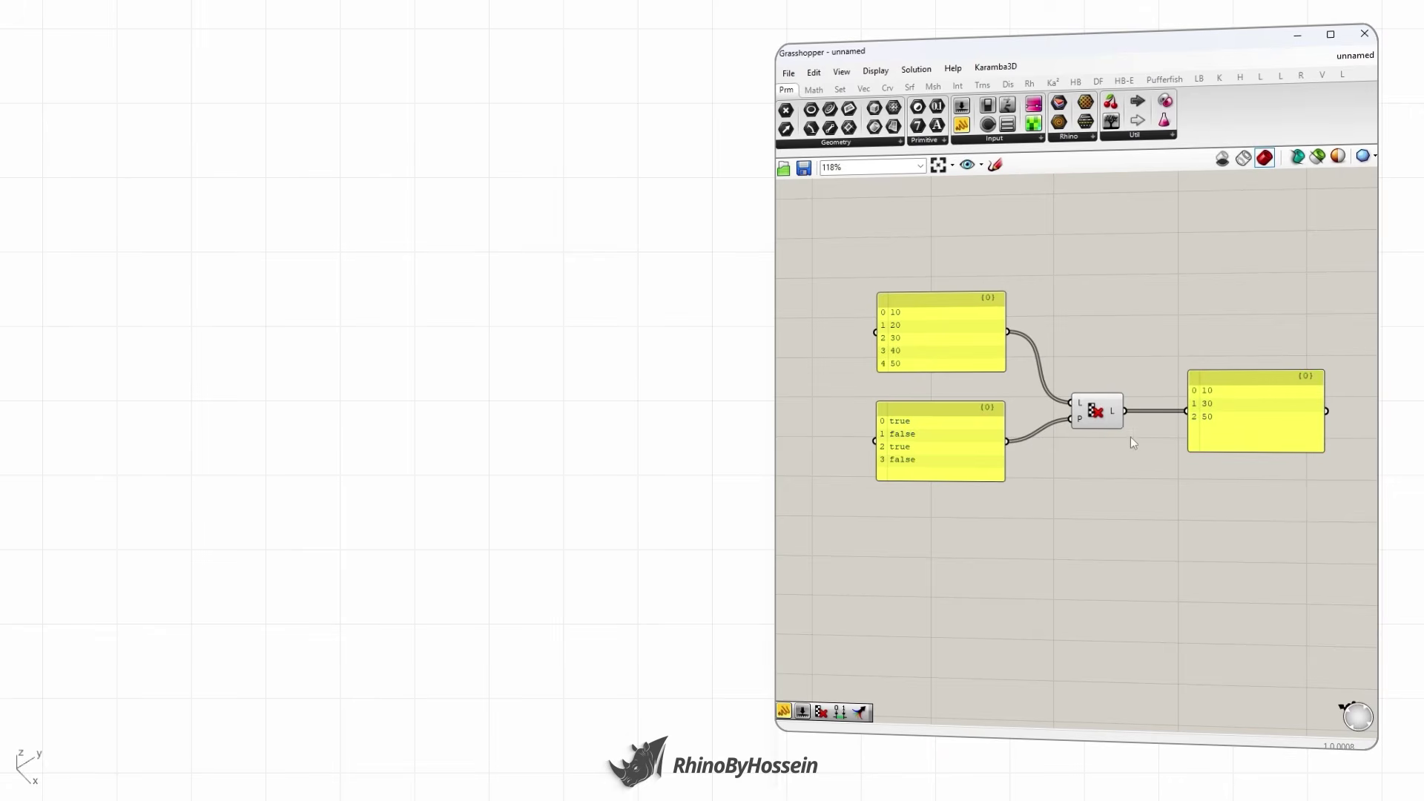
pyautogui.moveTo(1133, 443); pyautogui.dragTo(1083, 453, button='right')
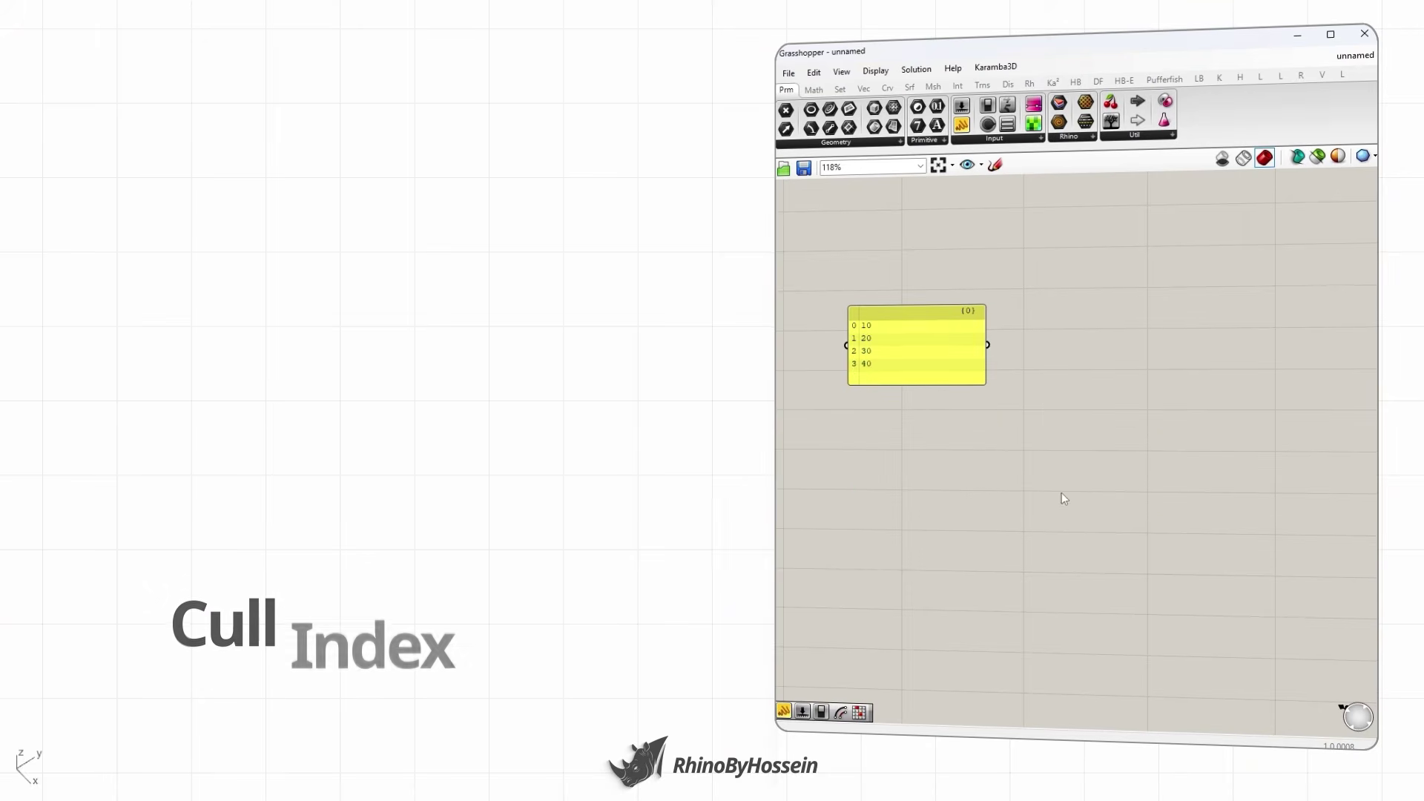
# - Add a Cull Index component and position it just below and beside the 10 to 40 panel
pyautogui.doubleClick(1061, 492)
pyautogui.write('c')
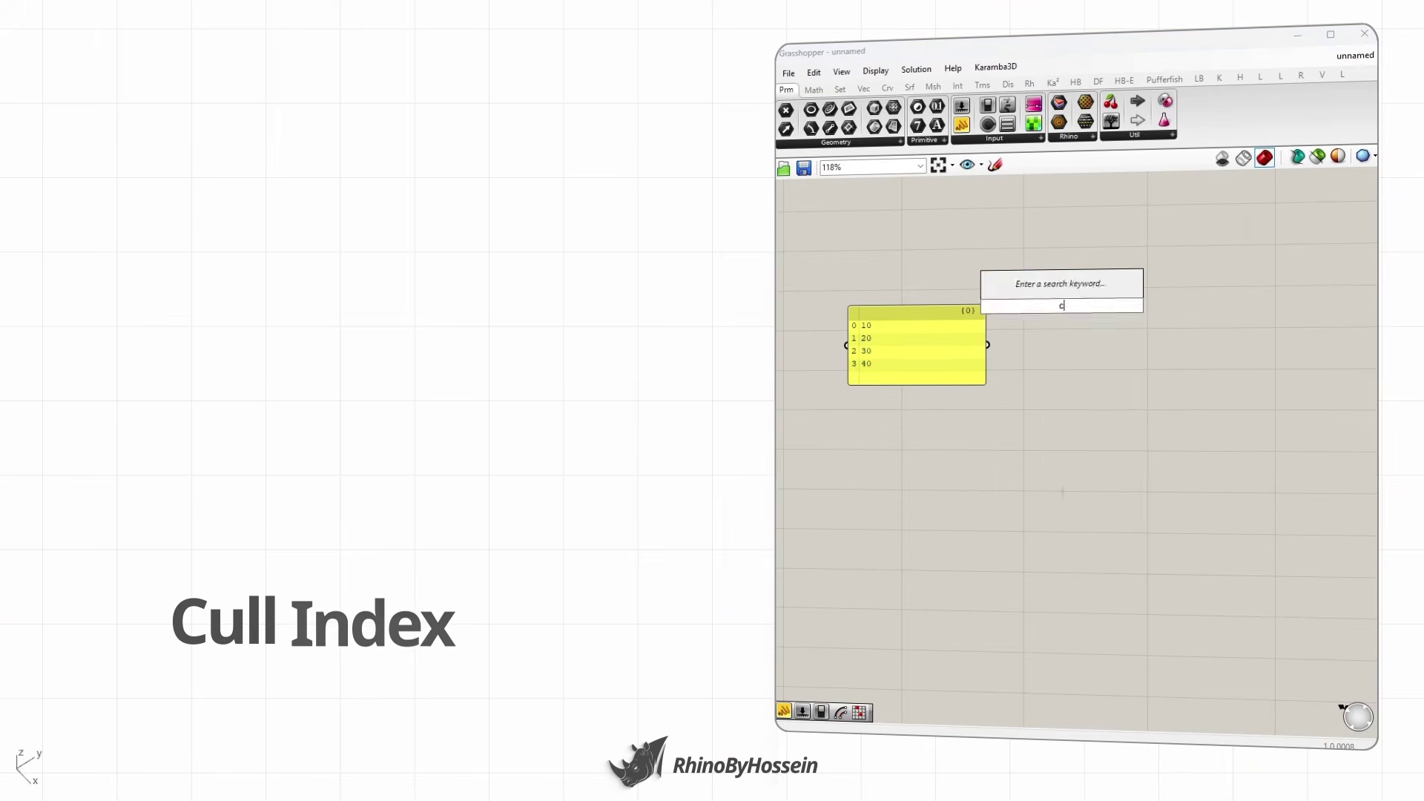
pyautogui.write('ul')
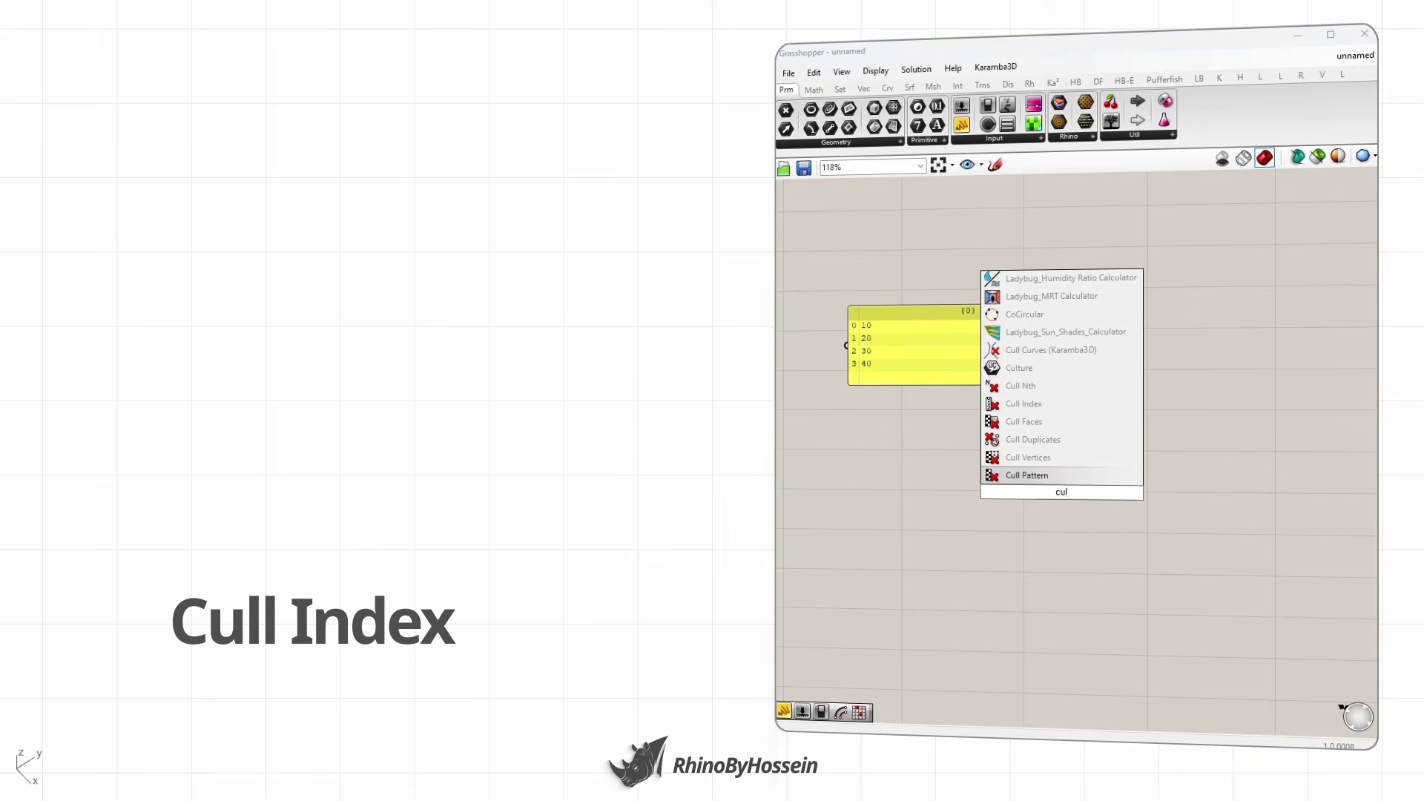
pyautogui.click(1035, 404)
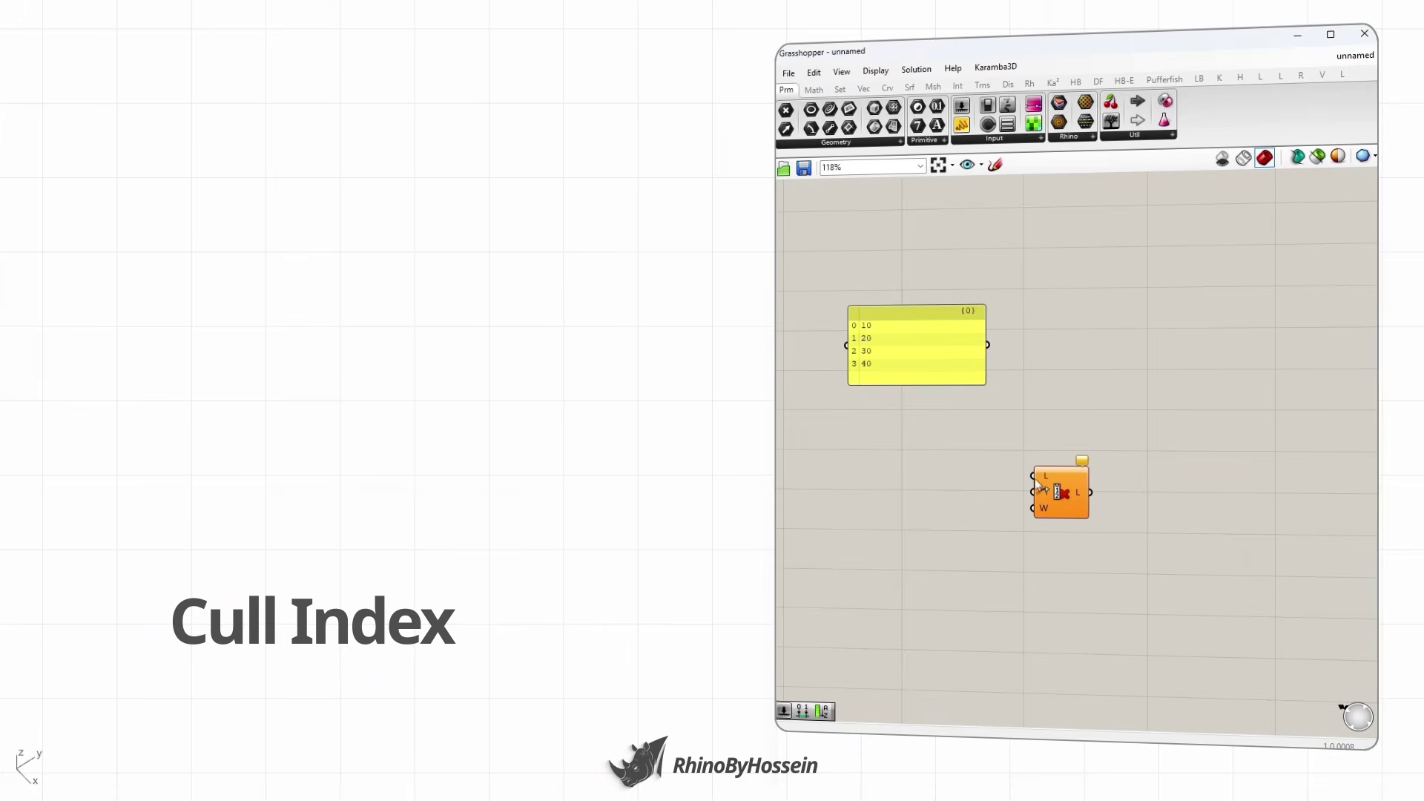
pyautogui.moveTo(1060, 490); pyautogui.dragTo(1097, 429)
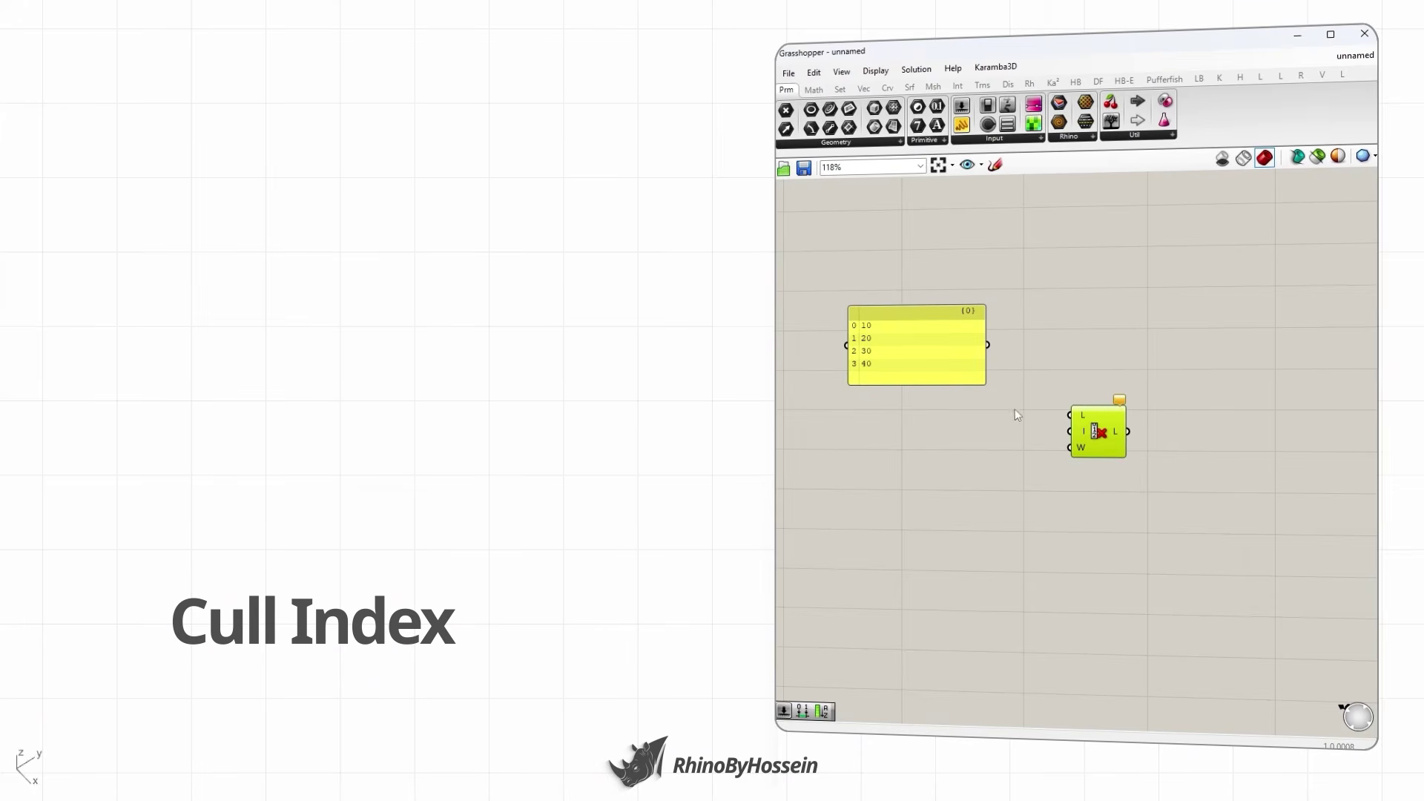
pyautogui.click(1054, 366)
# - Connect the 10 to 40 panel to Cull Index's L input and adjust the component's position
pyautogui.moveTo(988, 346); pyautogui.dragTo(1048, 350)
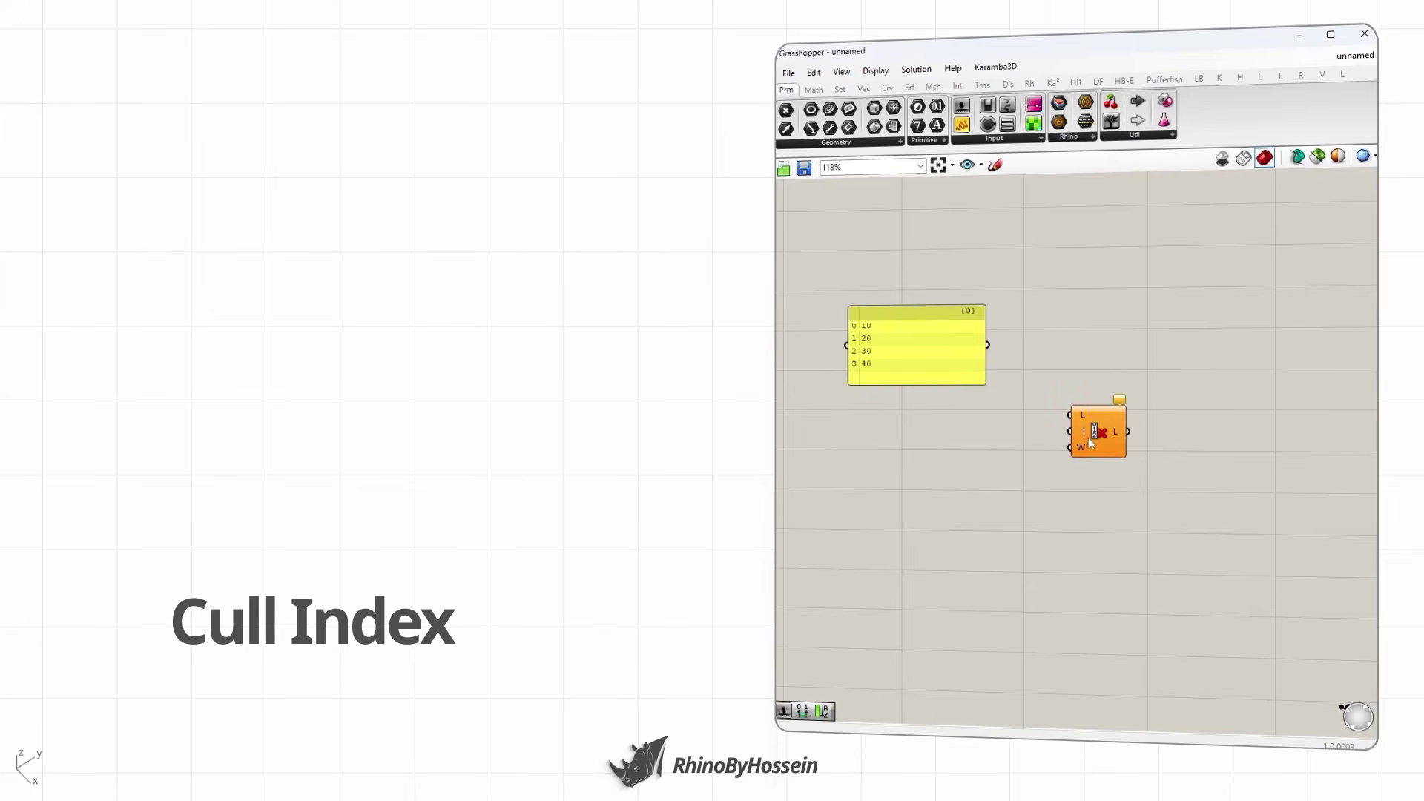
pyautogui.moveTo(994, 348); pyautogui.dragTo(1067, 431)
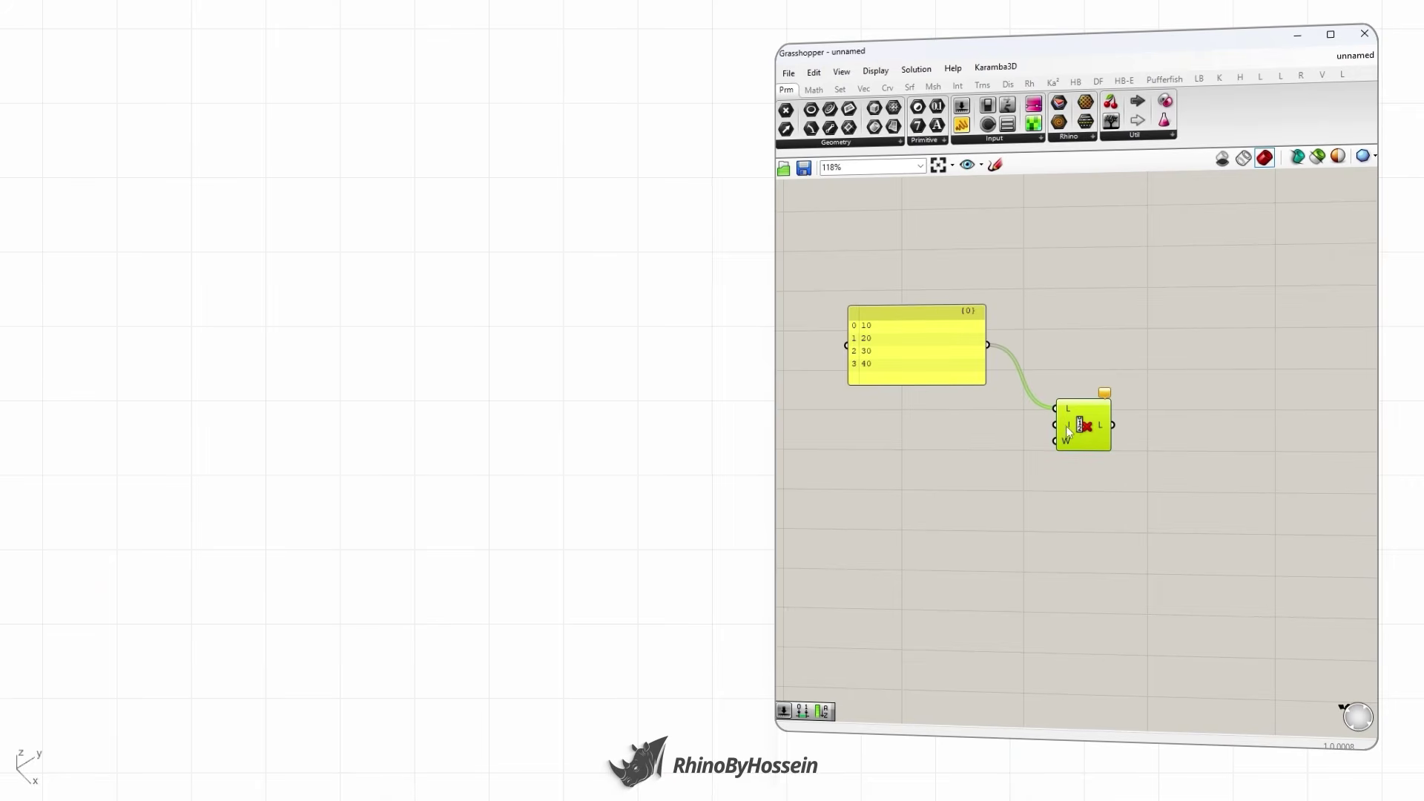
pyautogui.click(942, 440)
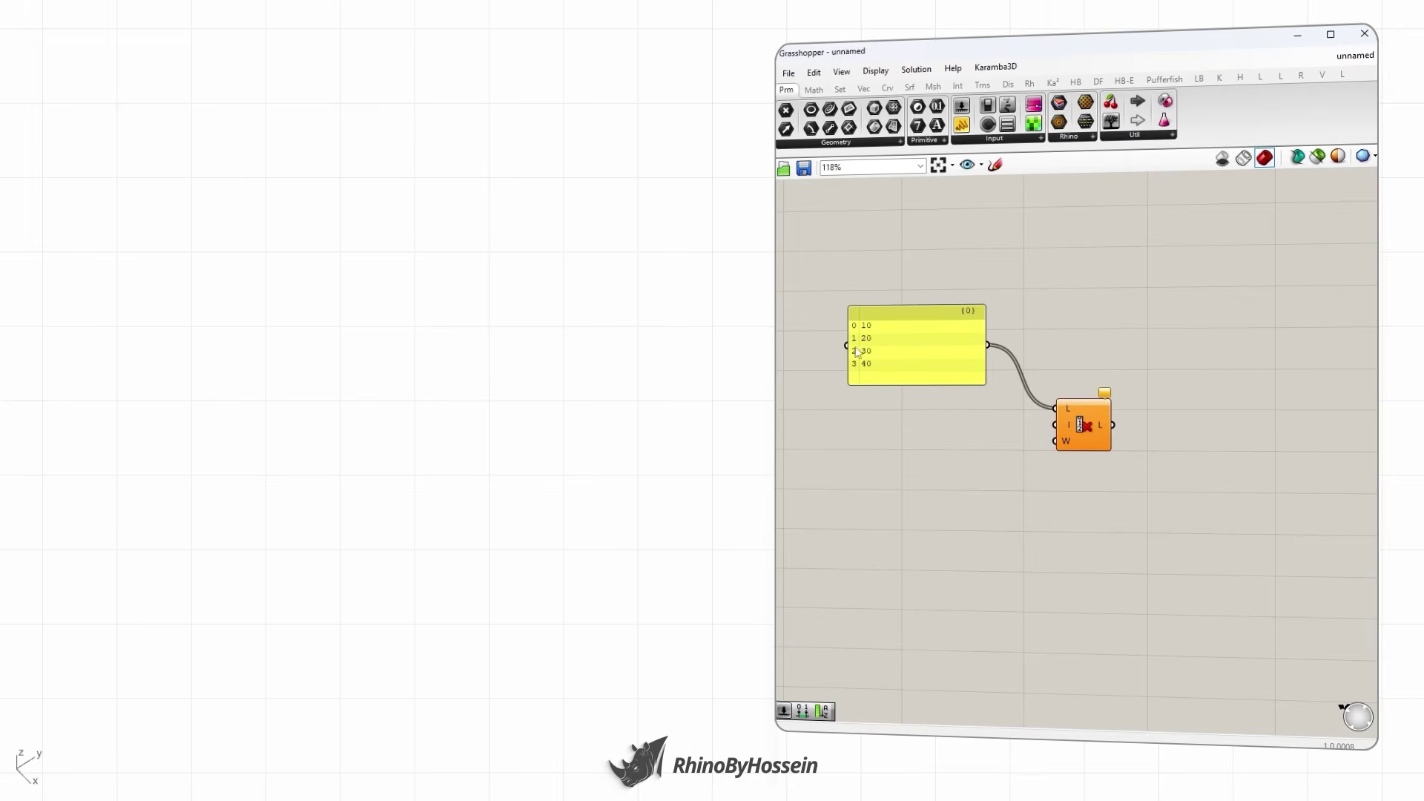
# - Connect a new number slider set to 2 to Cull Index's I input and place a panel for the component's output
pyautogui.doubleClick(870, 430)
pyautogui.write('2')
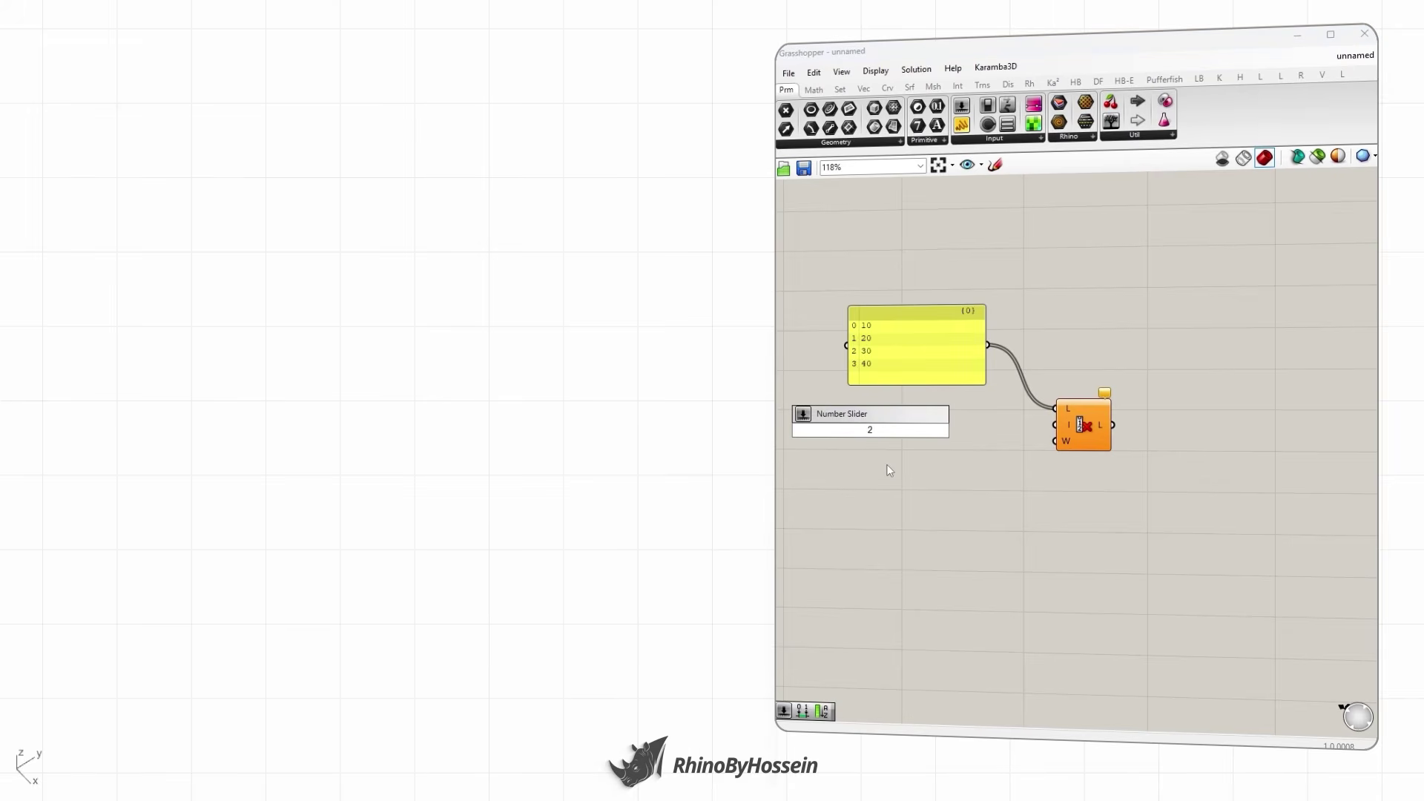
pyautogui.press('Return')
pyautogui.moveTo(940, 430); pyautogui.dragTo(1085, 436)
pyautogui.click(1059, 476)
pyautogui.moveTo(1070, 454)
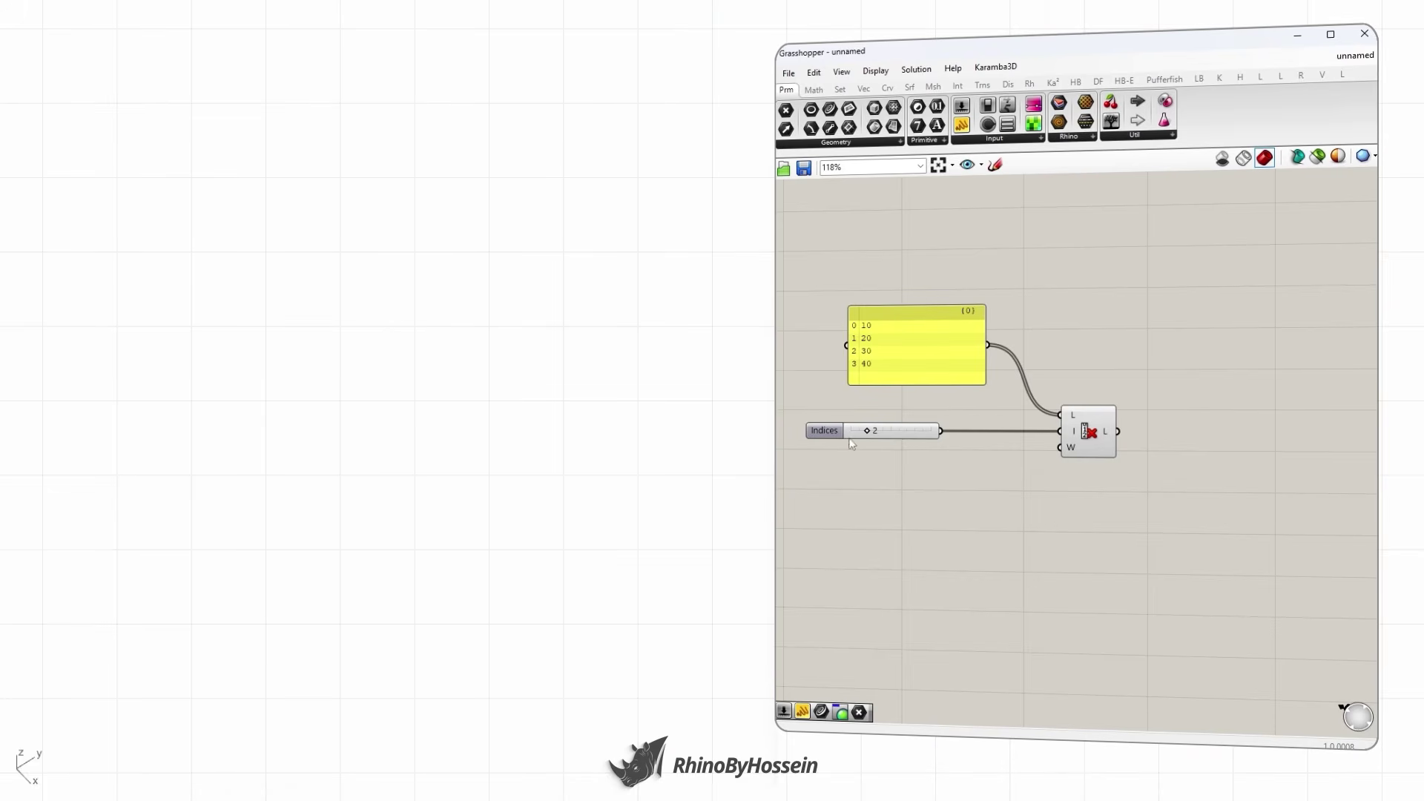
pyautogui.moveTo(961, 124); pyautogui.dragTo(1244, 448)
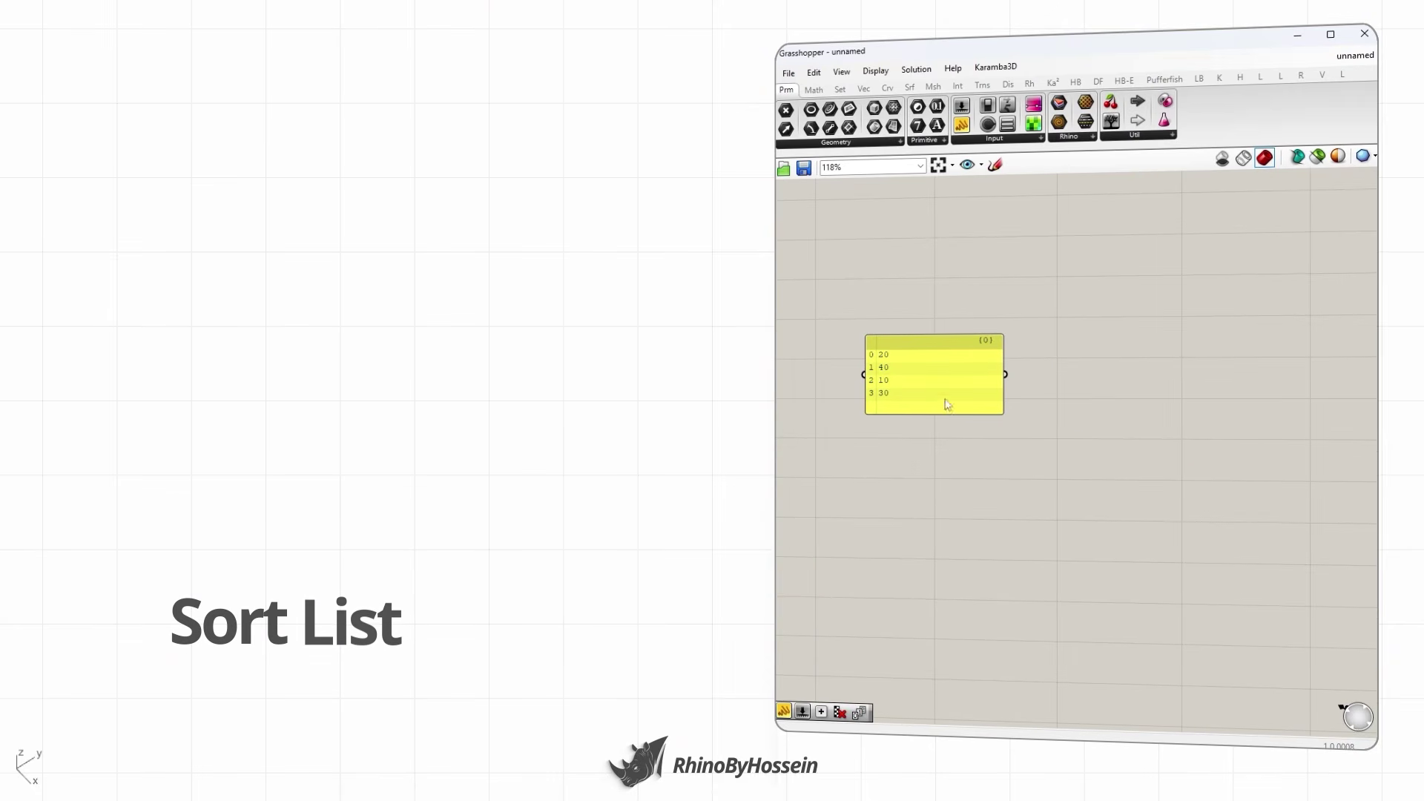
# - Add a Sort List component and position it below and beside the panel listing 20, 40, 10 and 30
pyautogui.doubleClick(1011, 510)
pyautogui.write('sort')
pyautogui.press('Return')
pyautogui.moveTo(1008, 508); pyautogui.dragTo(1063, 471)
pyautogui.click(979, 475)
pyautogui.moveTo(979, 461); pyautogui.dragTo(950, 462, button='right')
pyautogui.moveTo(1021, 468); pyautogui.dragTo(1029, 466)
pyautogui.click(987, 475)
pyautogui.scroll(2, 1042, 467)
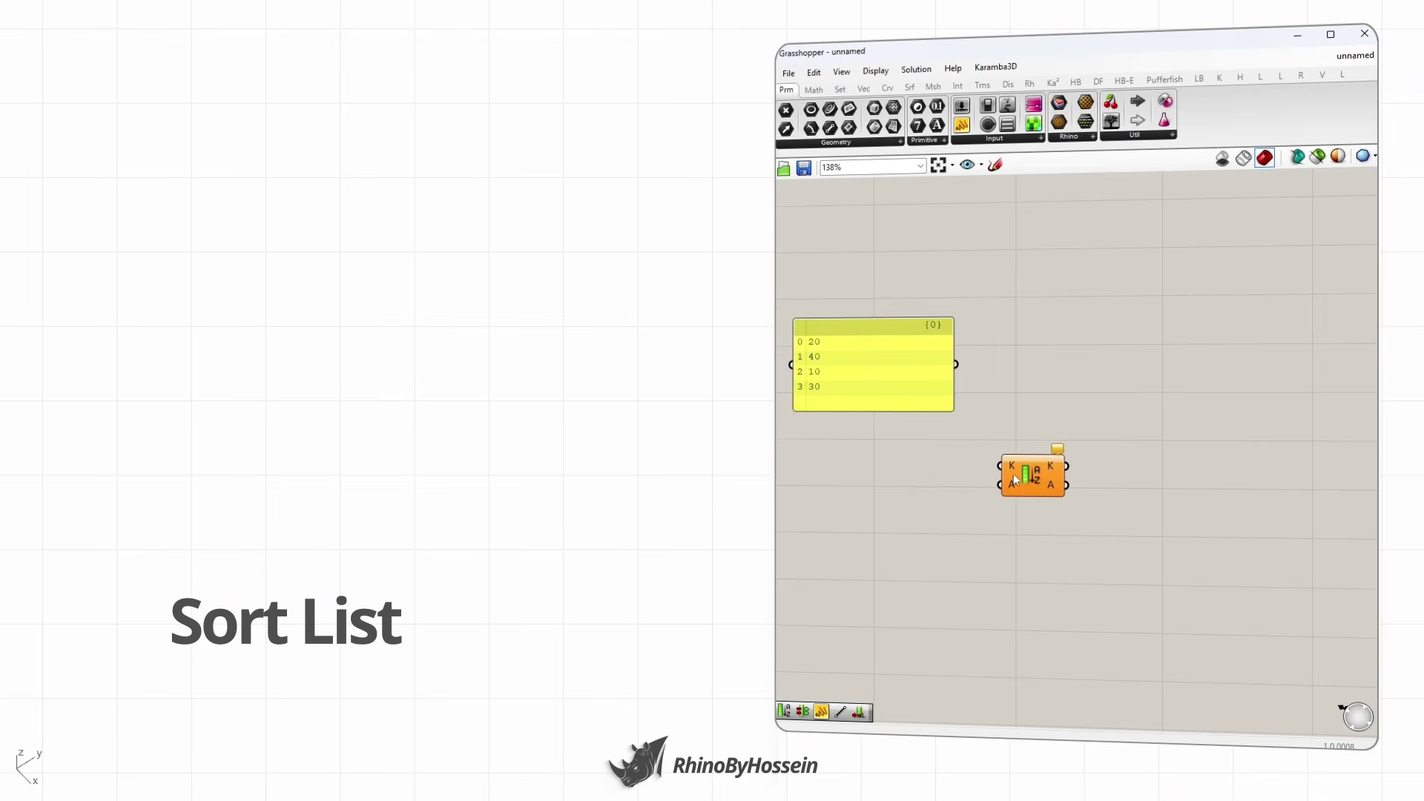
pyautogui.moveTo(1035, 519); pyautogui.dragTo(1083, 525, button='right')
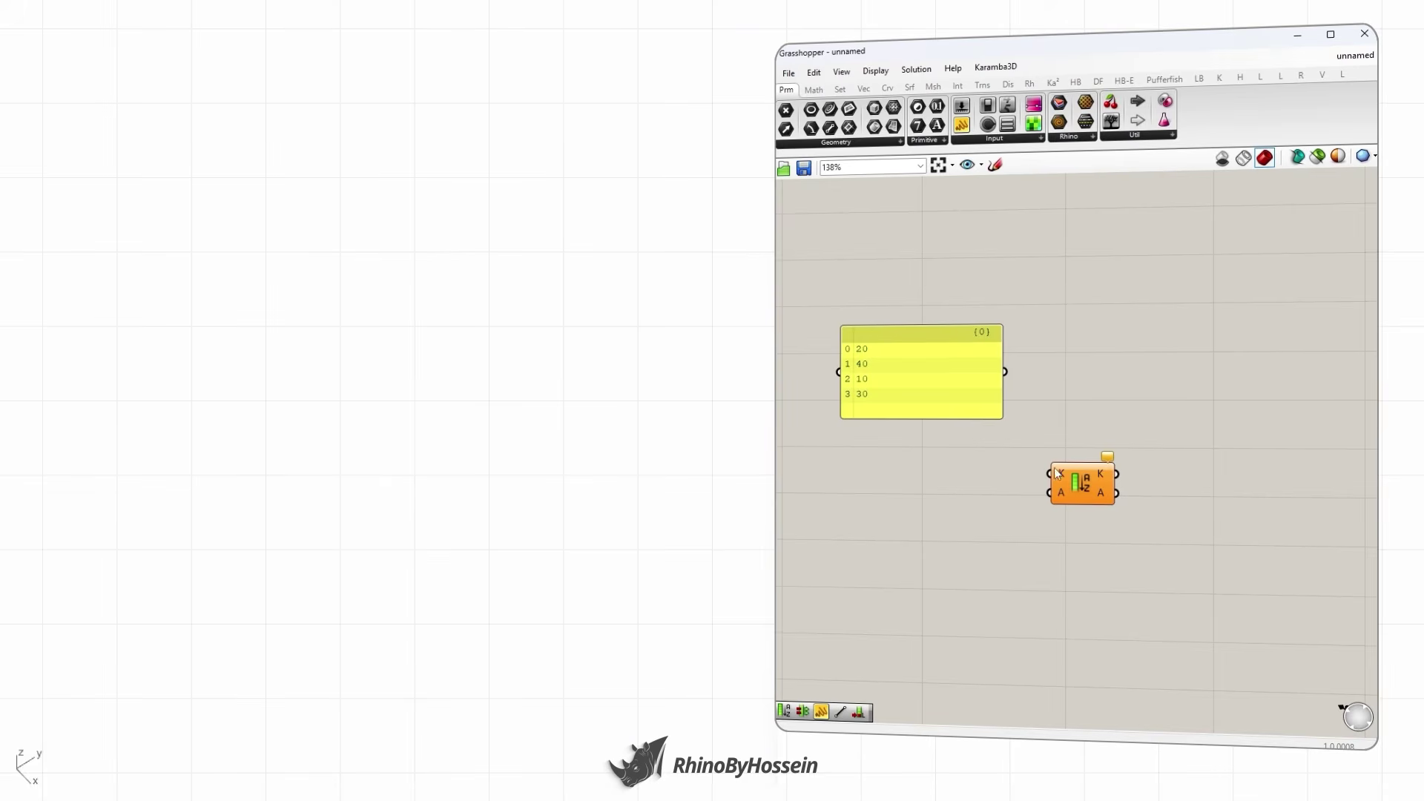
# - Connect the unsorted number panel to Sort List's K input and feed its K output into a new panel
pyautogui.moveTo(1007, 374); pyautogui.dragTo(1050, 473)
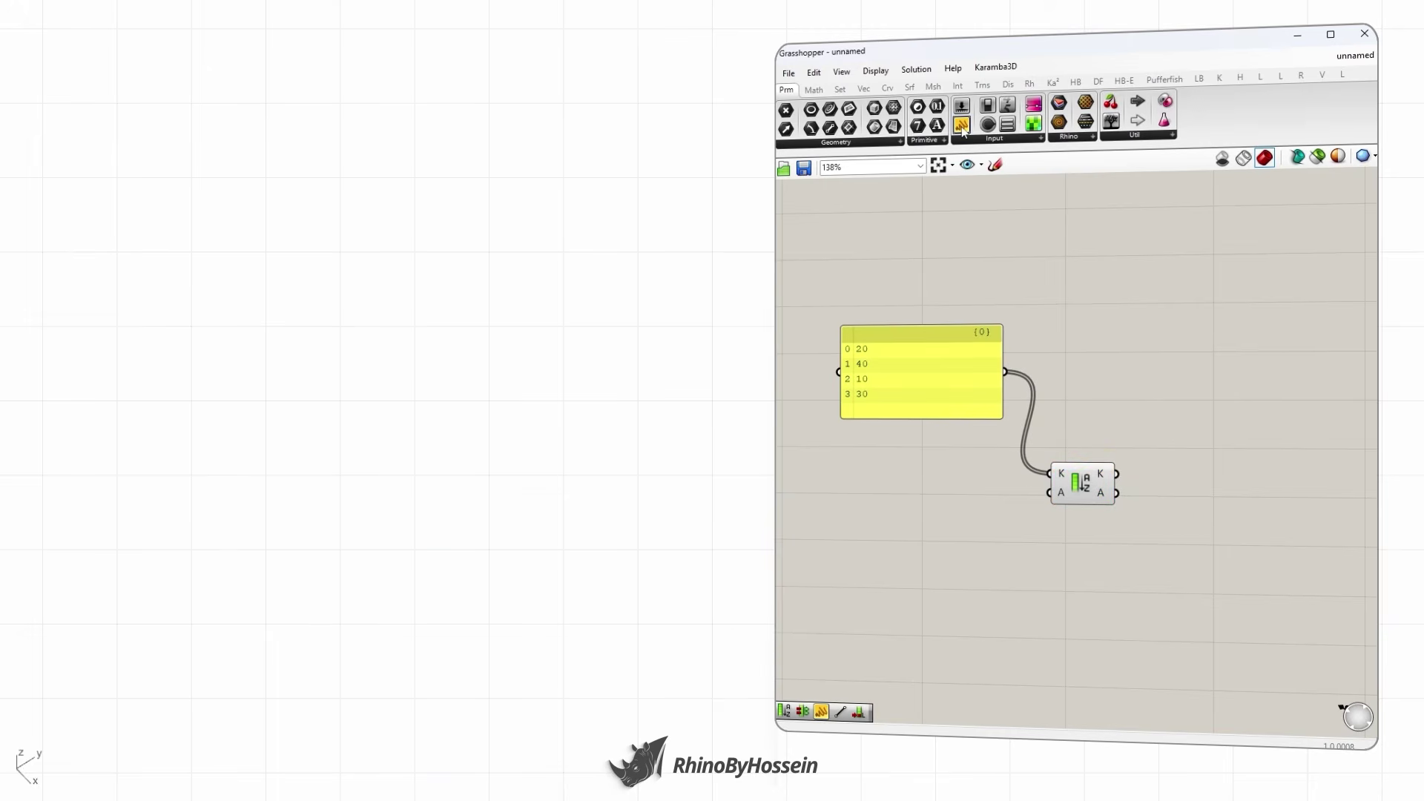
pyautogui.moveTo(962, 127); pyautogui.dragTo(1252, 451)
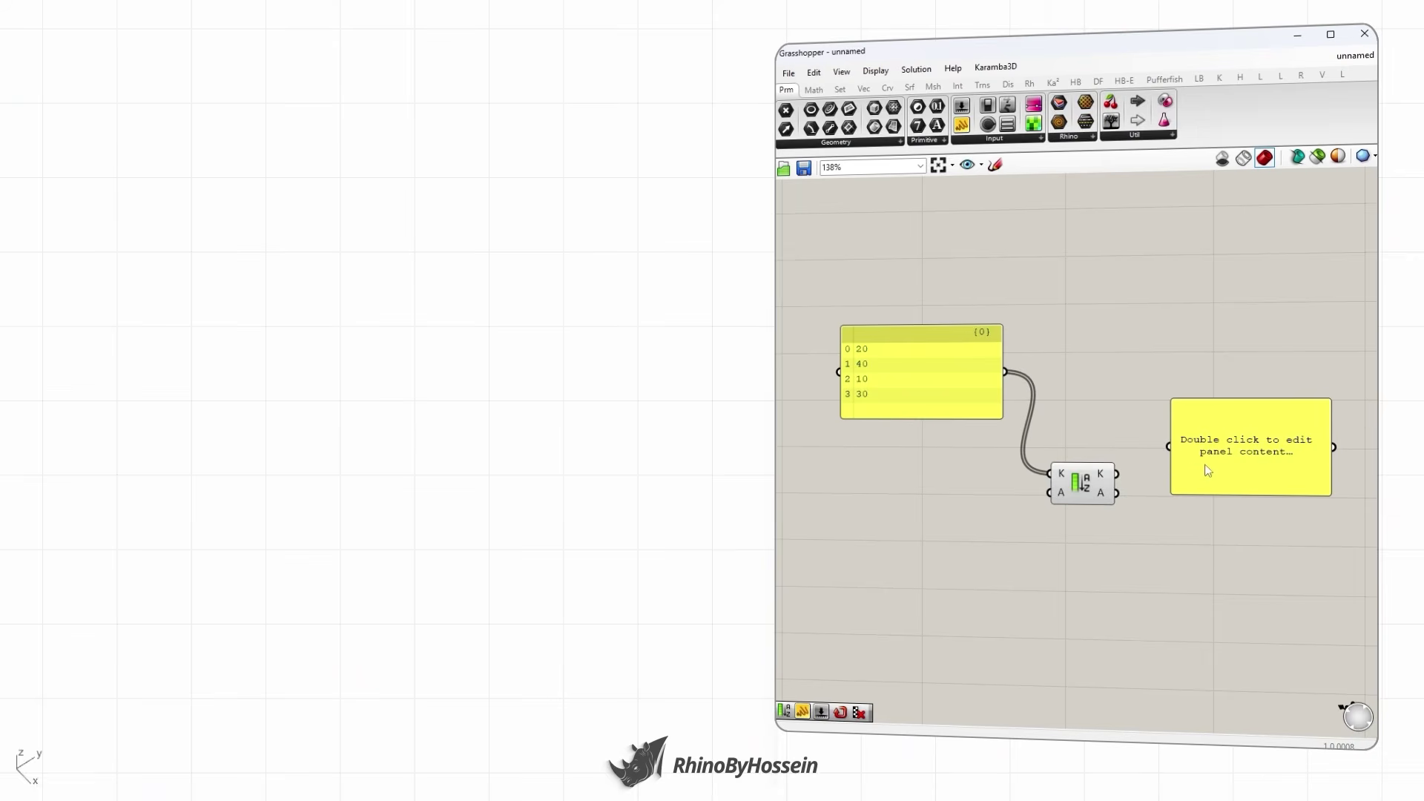
pyautogui.moveTo(1117, 473); pyautogui.dragTo(1239, 486)
pyautogui.click(1121, 539)
pyautogui.moveTo(1074, 518); pyautogui.dragTo(1048, 517, button='right')
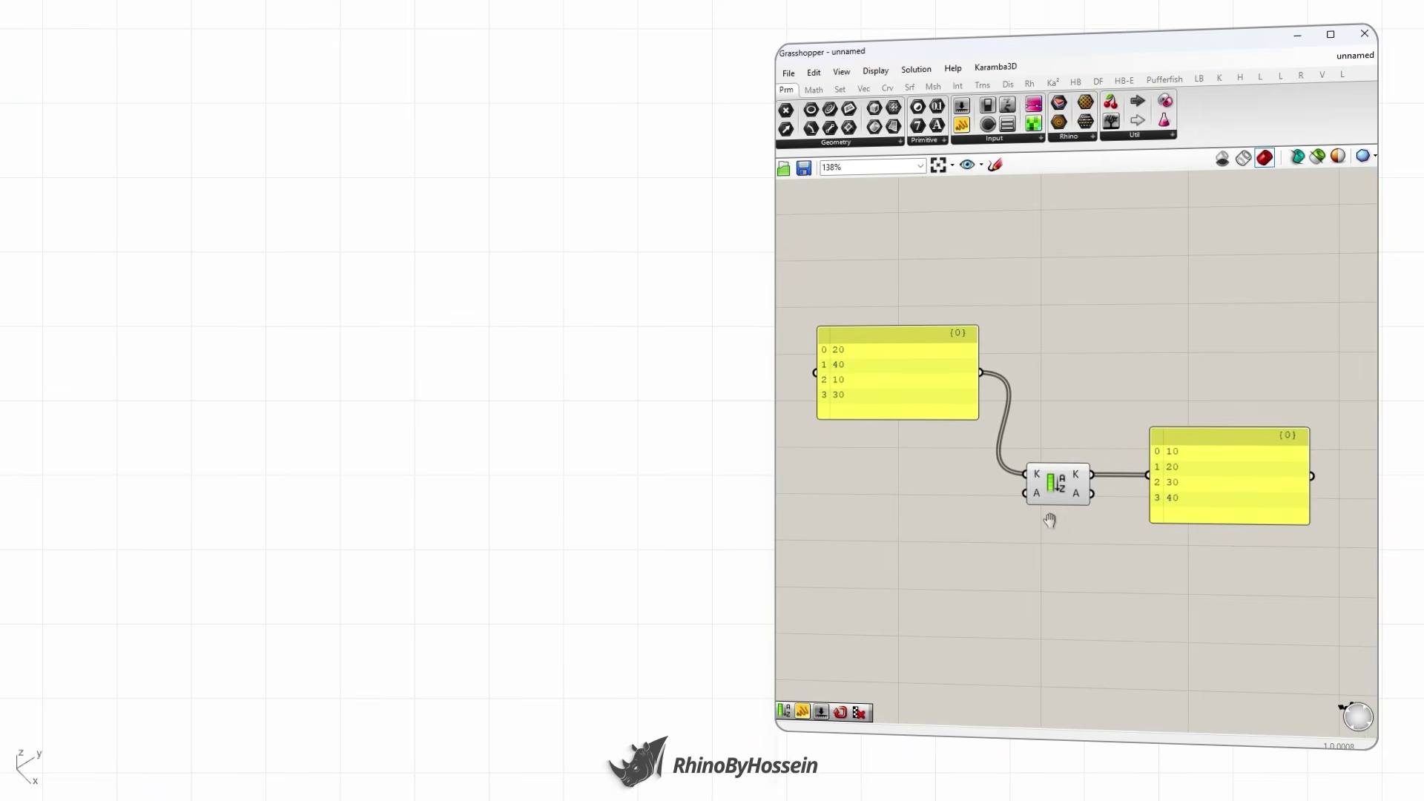
# - Shift the unsorted number panel slightly farther from the Sort List component
pyautogui.moveTo(948, 412); pyautogui.dragTo(935, 417)
pyautogui.click(937, 425)
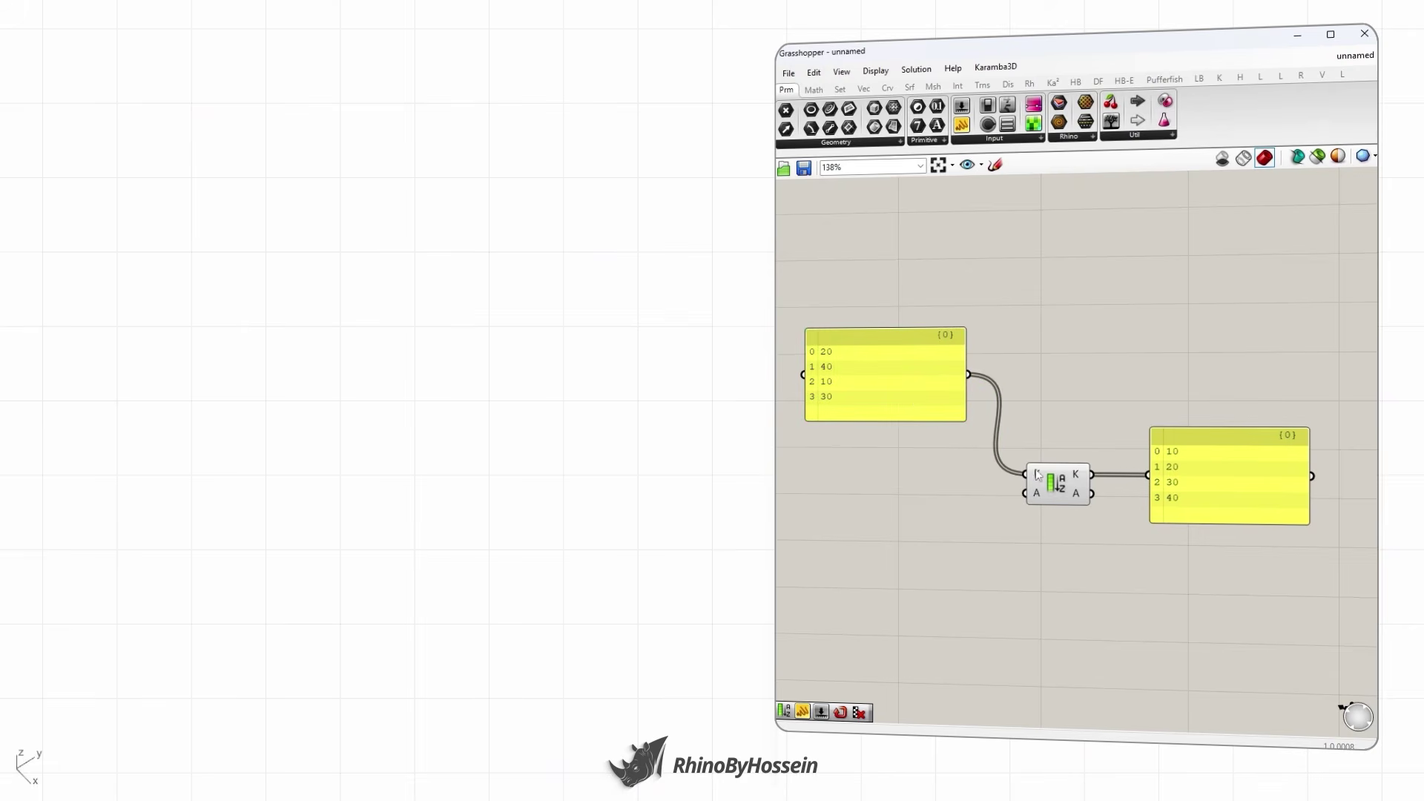
pyautogui.scroll(-2, 1169, 532)
pyautogui.scroll(1, 1171, 536)
pyautogui.moveTo(1172, 536); pyautogui.dragTo(1076, 488)
pyautogui.click(968, 523)
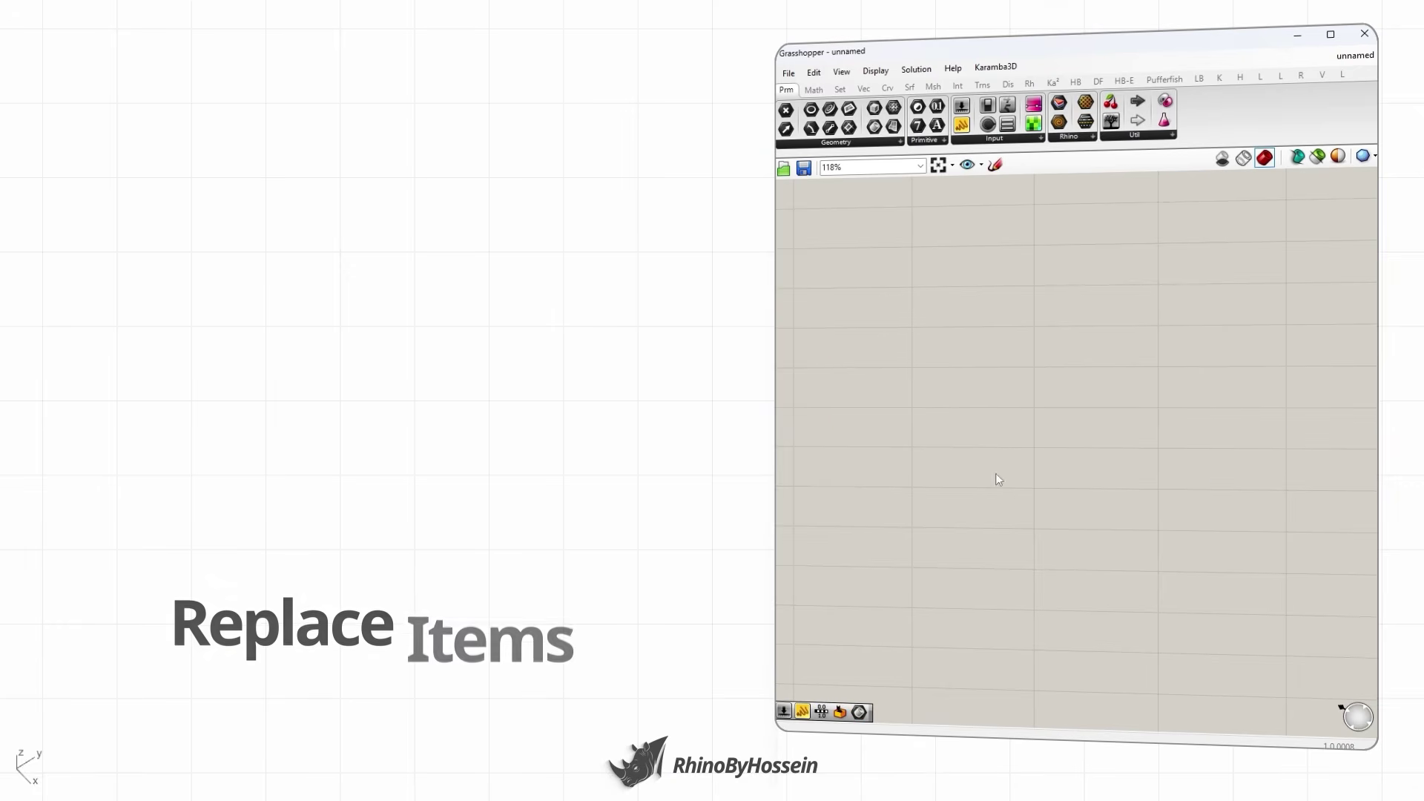
# - Add a Replace Items component to the empty canvas and move it up to make room for inputs
pyautogui.doubleClick(996, 473)
pyautogui.write('repla')
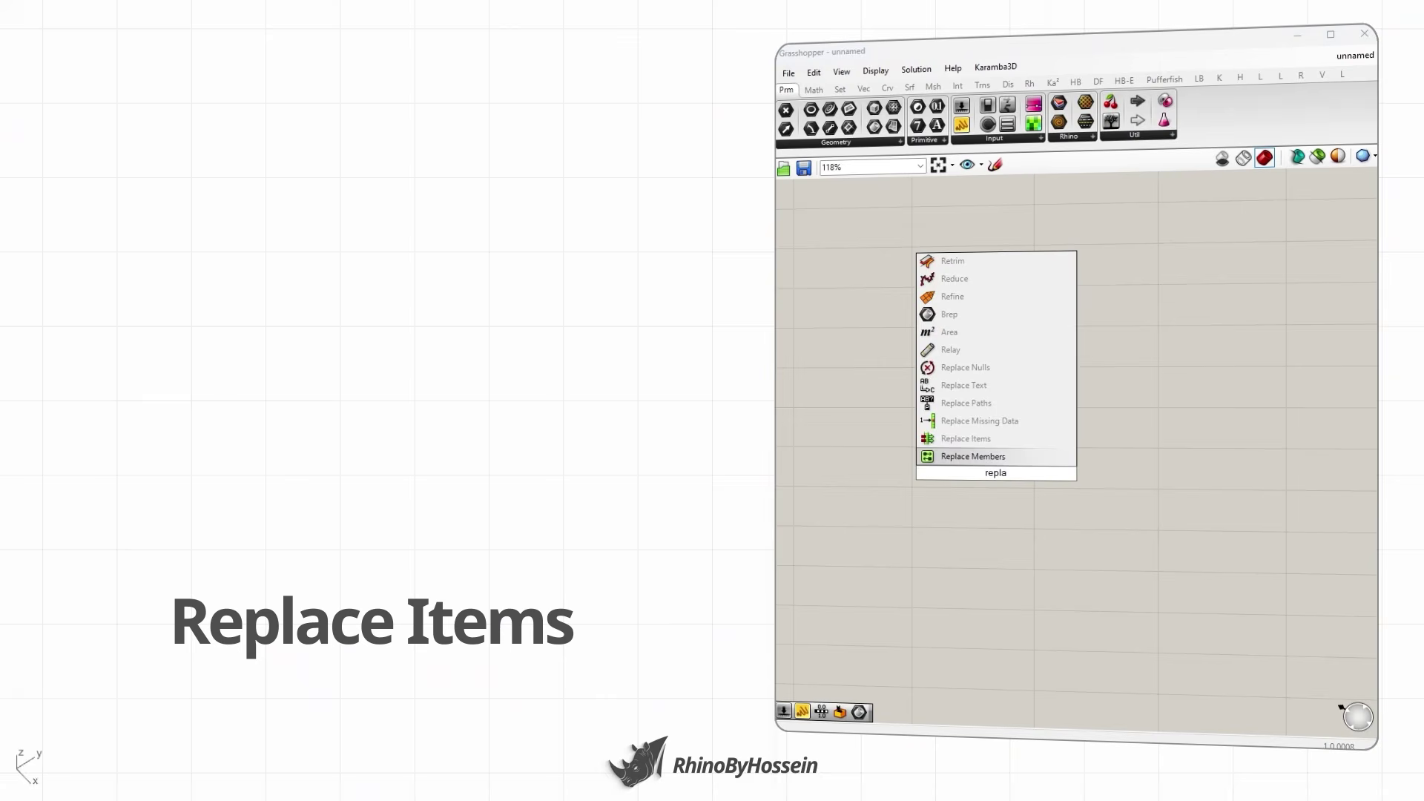
pyautogui.press('Up')
pyautogui.press('Return')
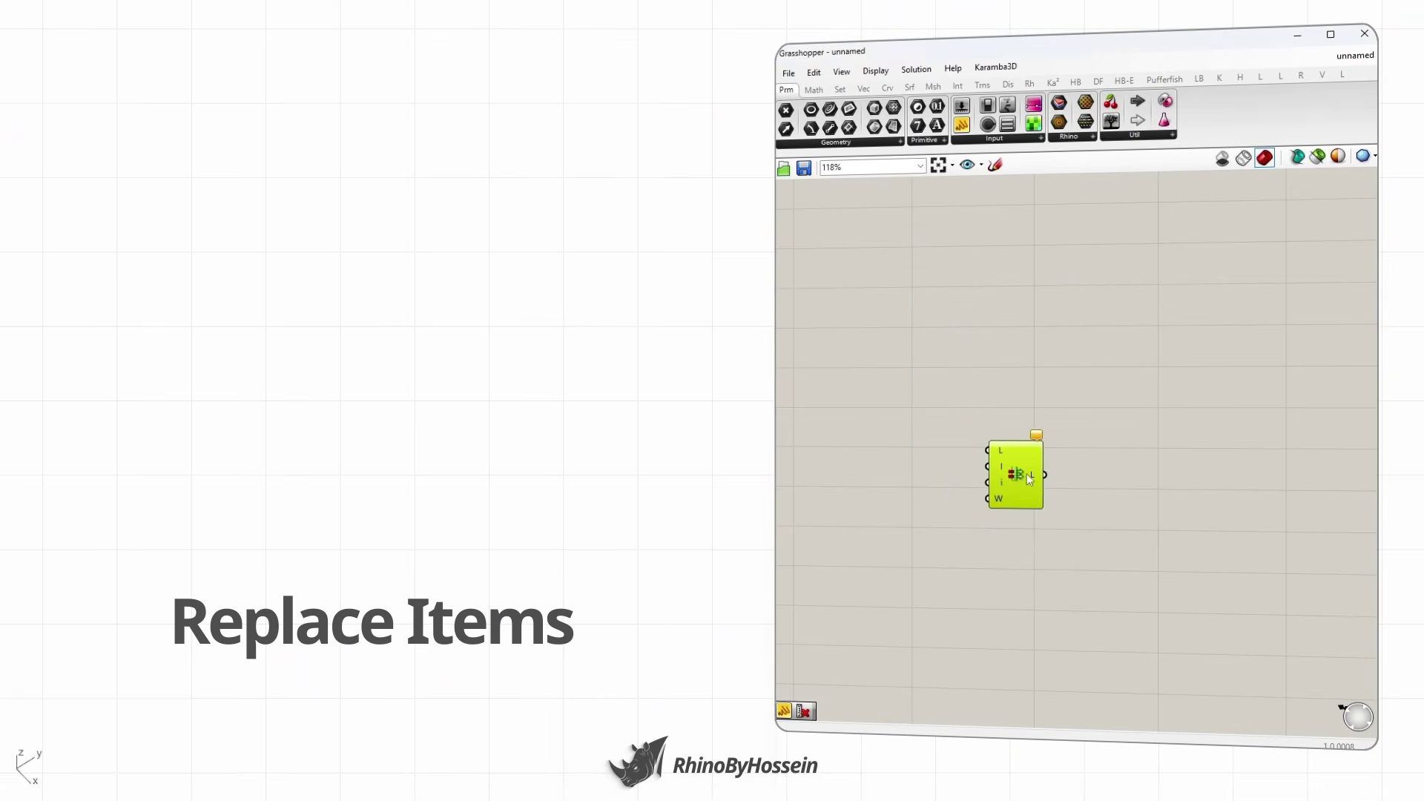
pyautogui.moveTo(1028, 479); pyautogui.dragTo(1086, 426)
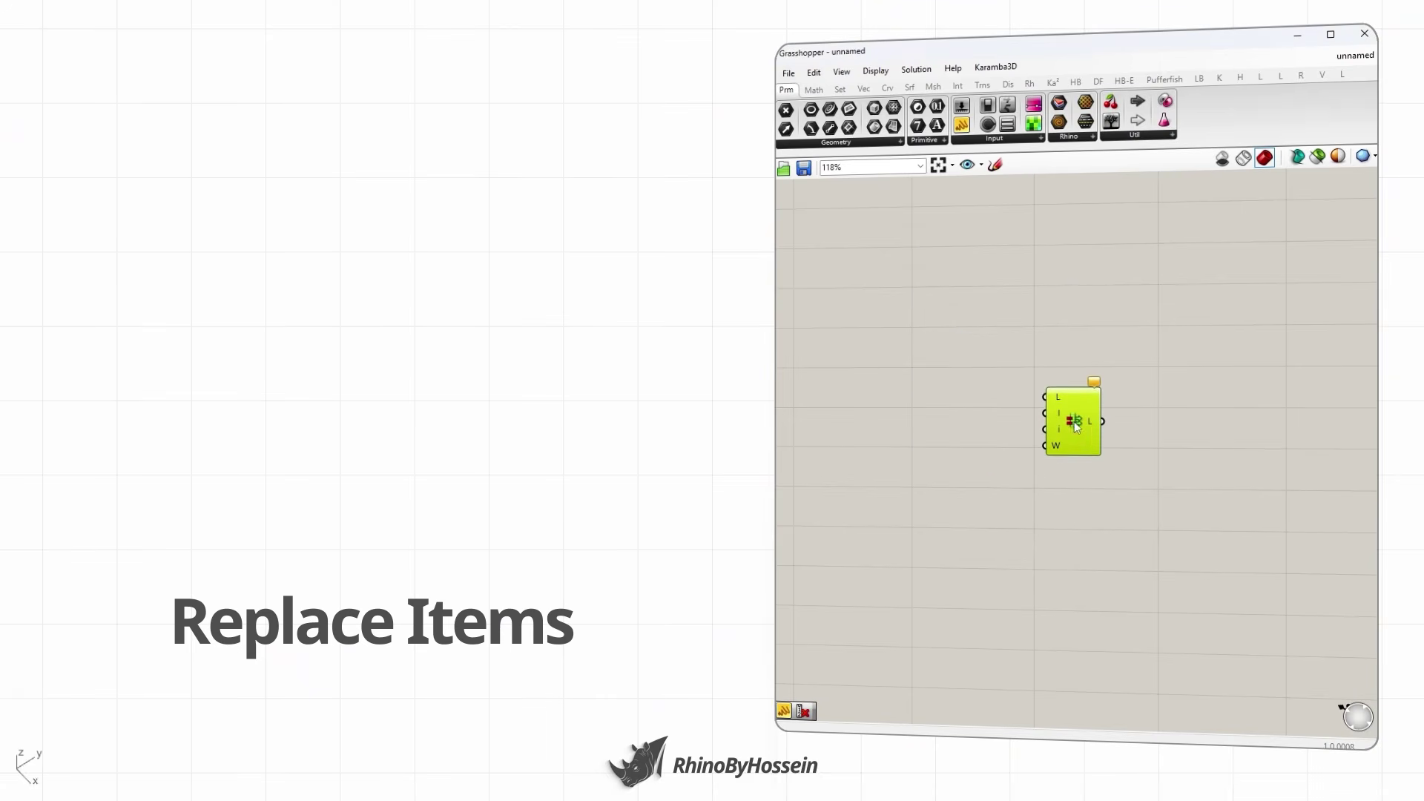
pyautogui.click(1100, 507)
# - Add a panel listing 1, 2, 3 and 4 as separate items, narrow it, and connect it to Replace Items' L input
pyautogui.moveTo(961, 125); pyautogui.dragTo(890, 295)
pyautogui.doubleClick(900, 295)
pyautogui.write('1')
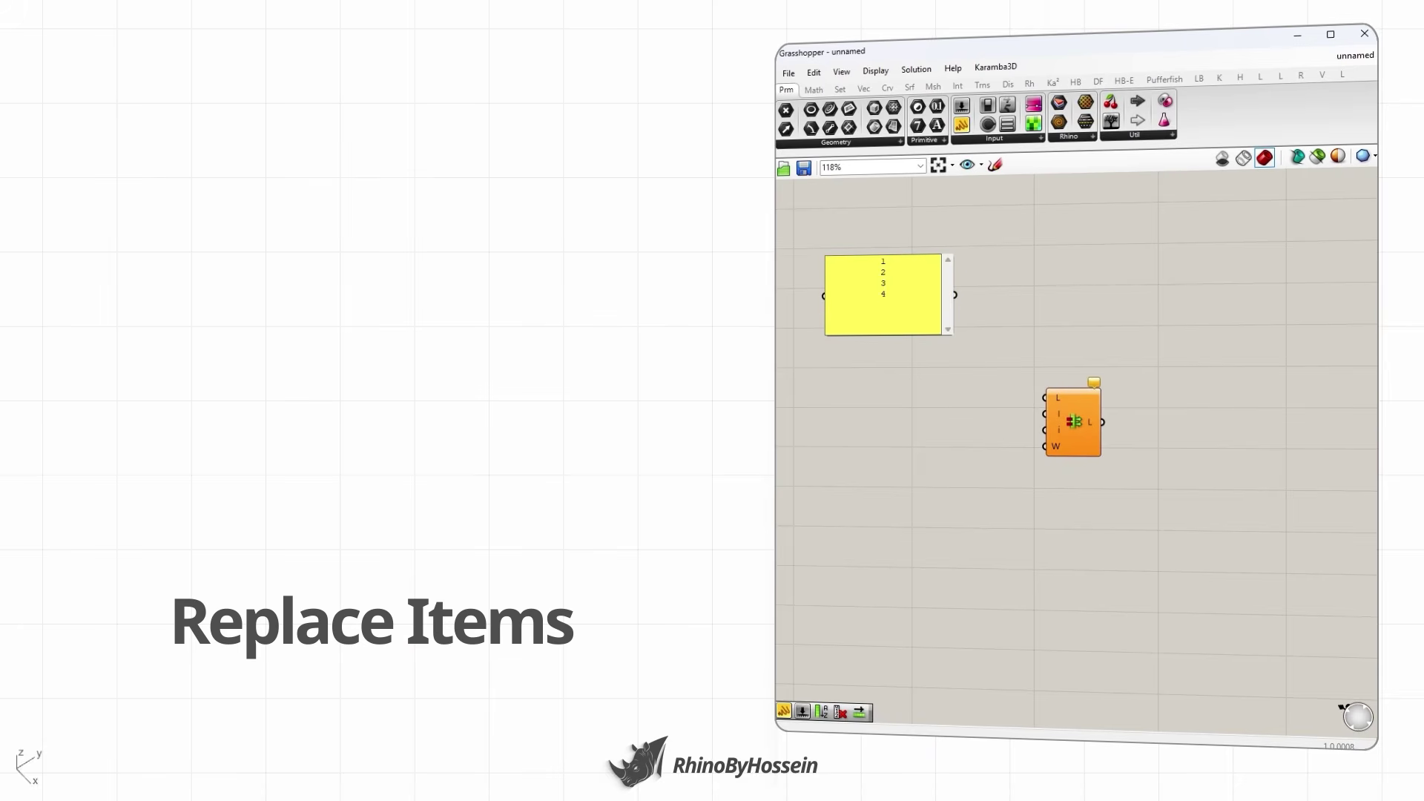
pyautogui.click(966, 298)
pyautogui.rightClick(887, 305)
pyautogui.click(917, 356)
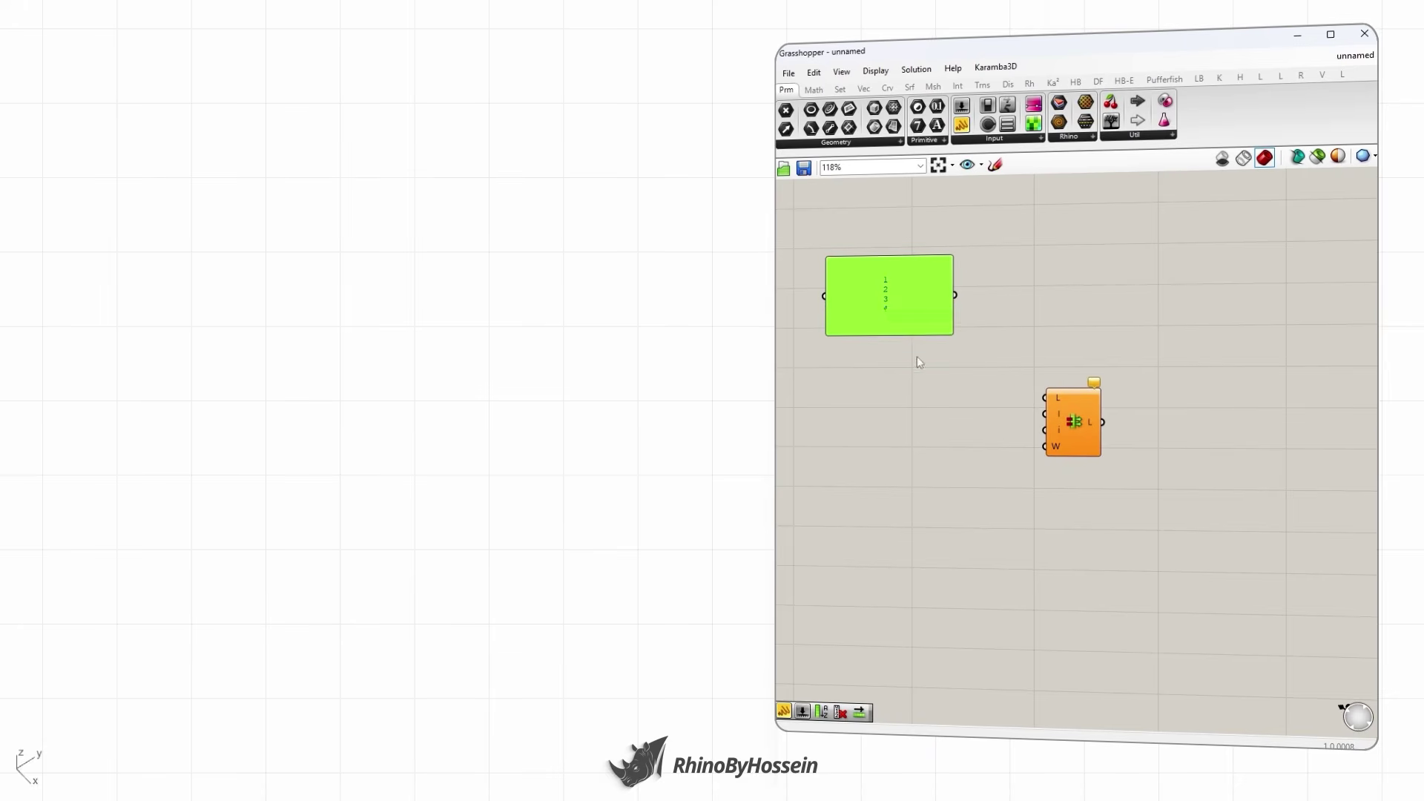
pyautogui.click(995, 323)
pyautogui.moveTo(954, 297); pyautogui.dragTo(922, 362)
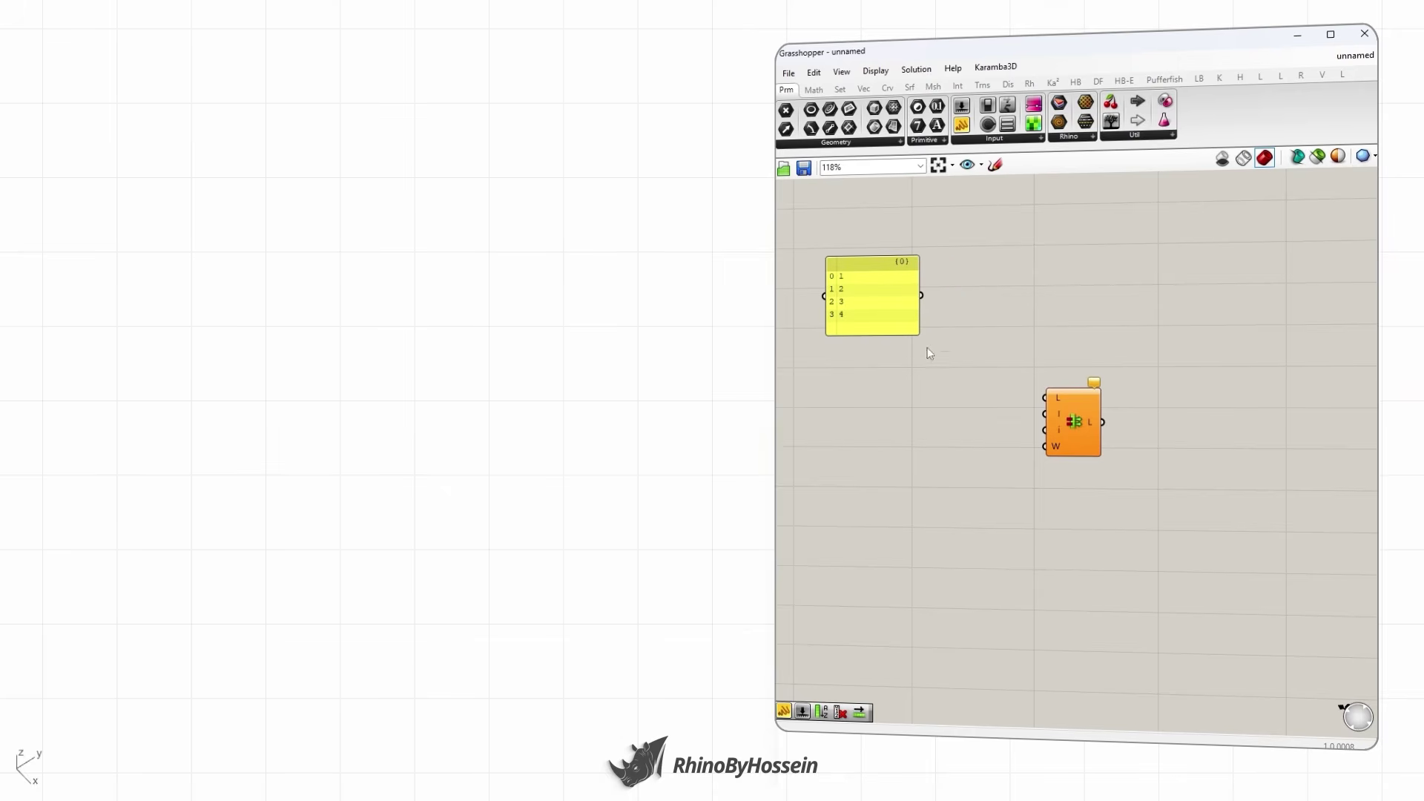
pyautogui.moveTo(924, 295); pyautogui.dragTo(1073, 411)
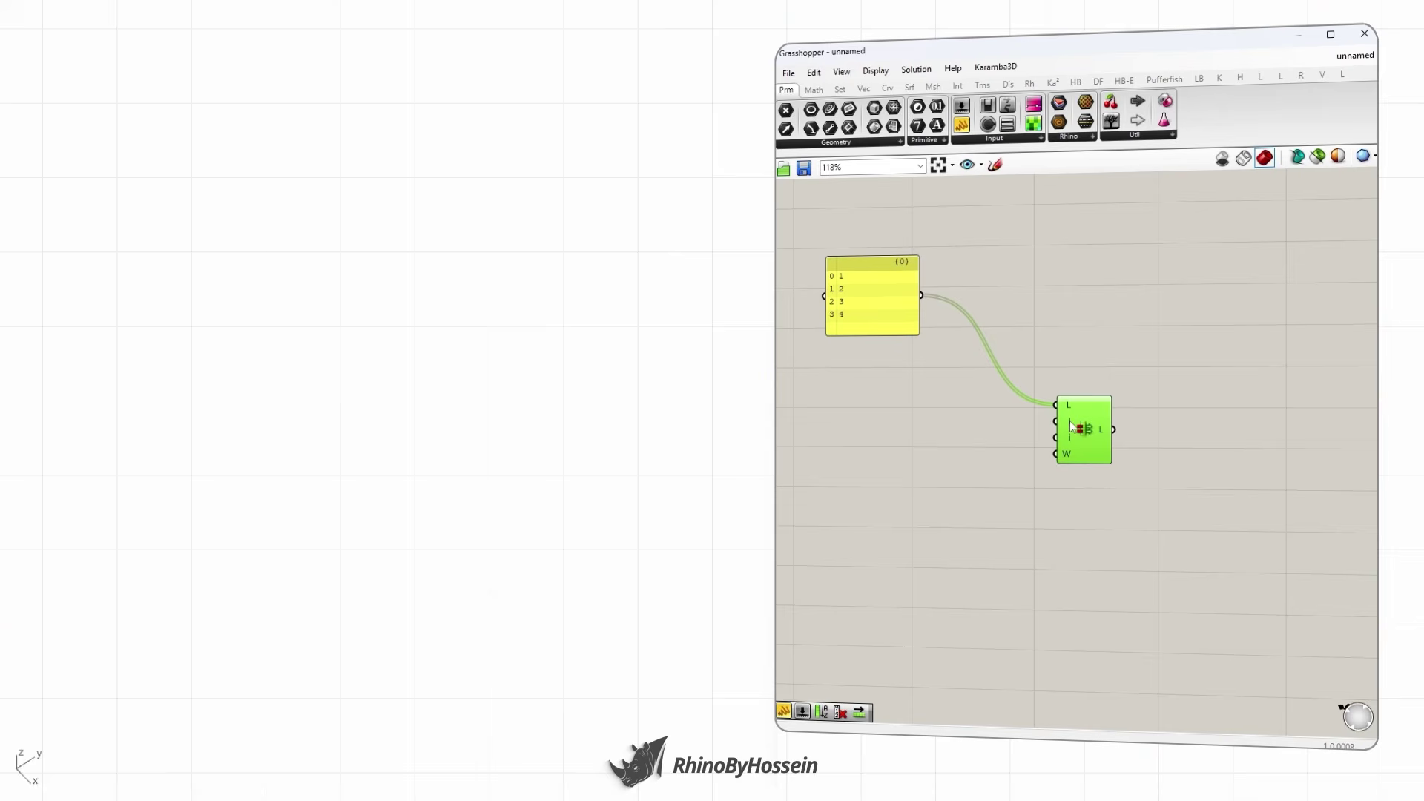
# - Add a number slider set to 10 and connect it to Replace Items' Item input
pyautogui.click(905, 425)
pyautogui.doubleClick(890, 430)
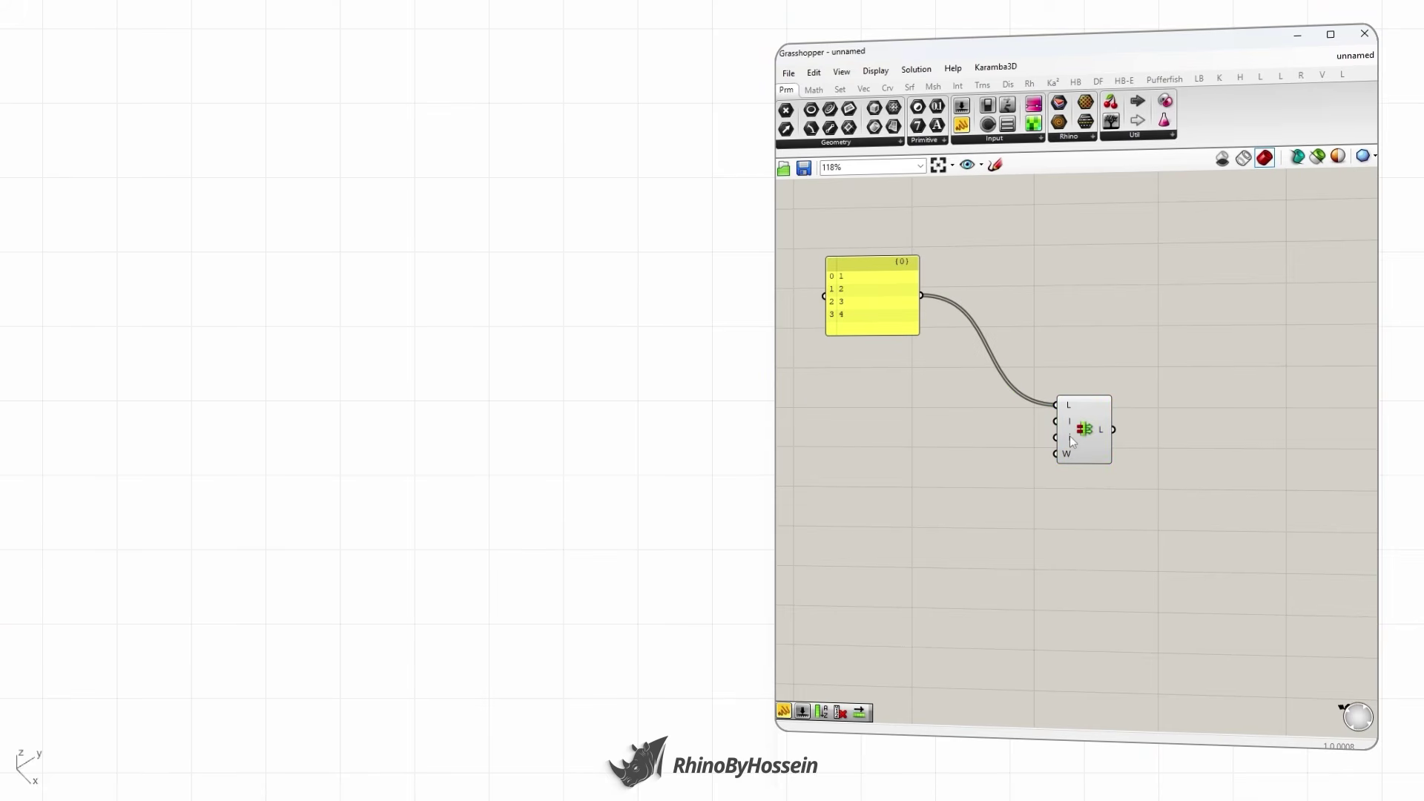
pyautogui.doubleClick(924, 436)
pyautogui.write('slider')
pyautogui.press('Return')
pyautogui.moveTo(915, 433); pyautogui.dragTo(830, 434)
pyautogui.moveTo(941, 423); pyautogui.dragTo(1055, 421)
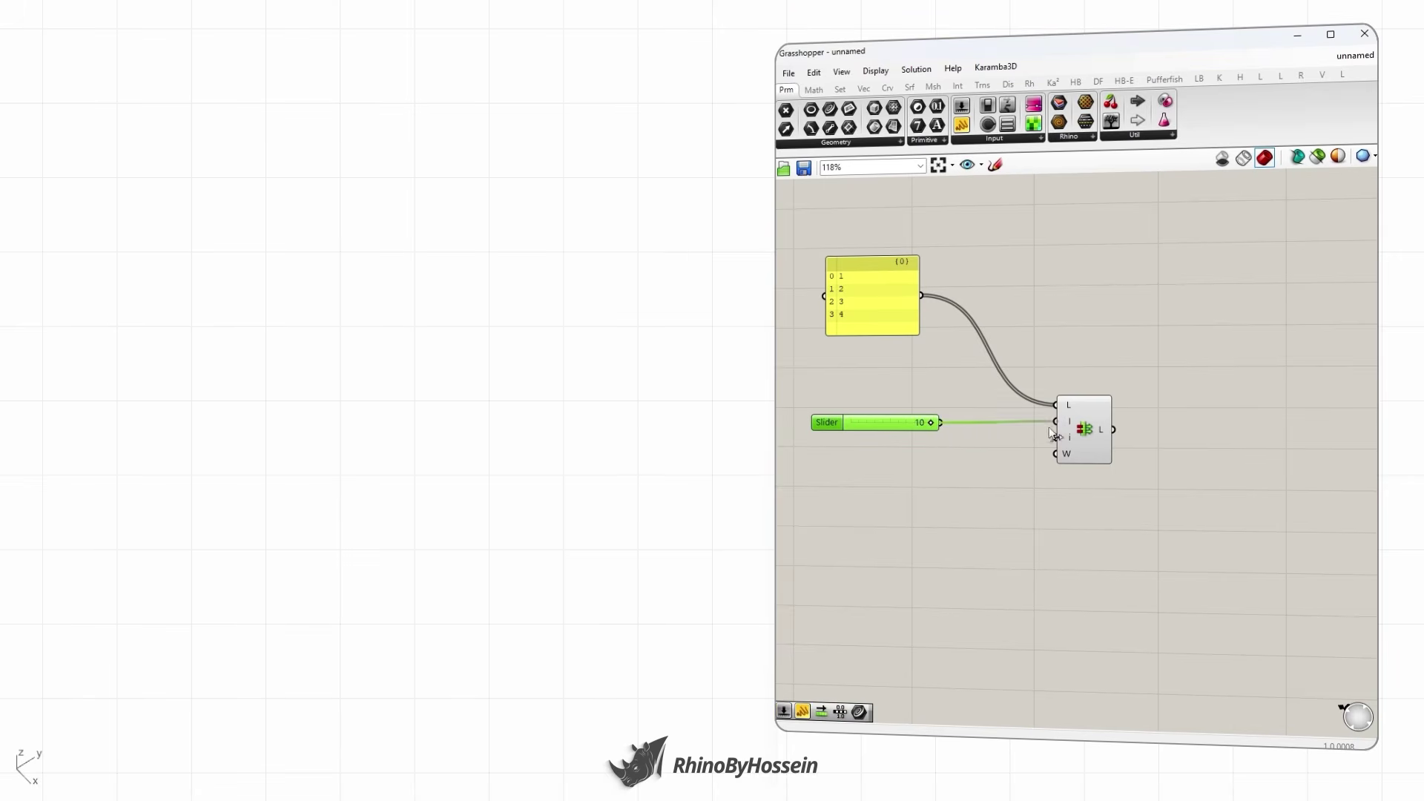
# - Add a number slider set to 2, connect it to Replace Items' Indices input, and place it beneath the Item slider
pyautogui.doubleClick(856, 439)
pyautogui.write('2')
pyautogui.press('Return')
pyautogui.moveTo(920, 462); pyautogui.dragTo(1055, 437)
pyautogui.moveTo(816, 464)
pyautogui.mouseDown()
pyautogui.moveTo(842, 447)
pyautogui.moveTo(830, 443)
pyautogui.mouseUp()
pyautogui.click(989, 482)
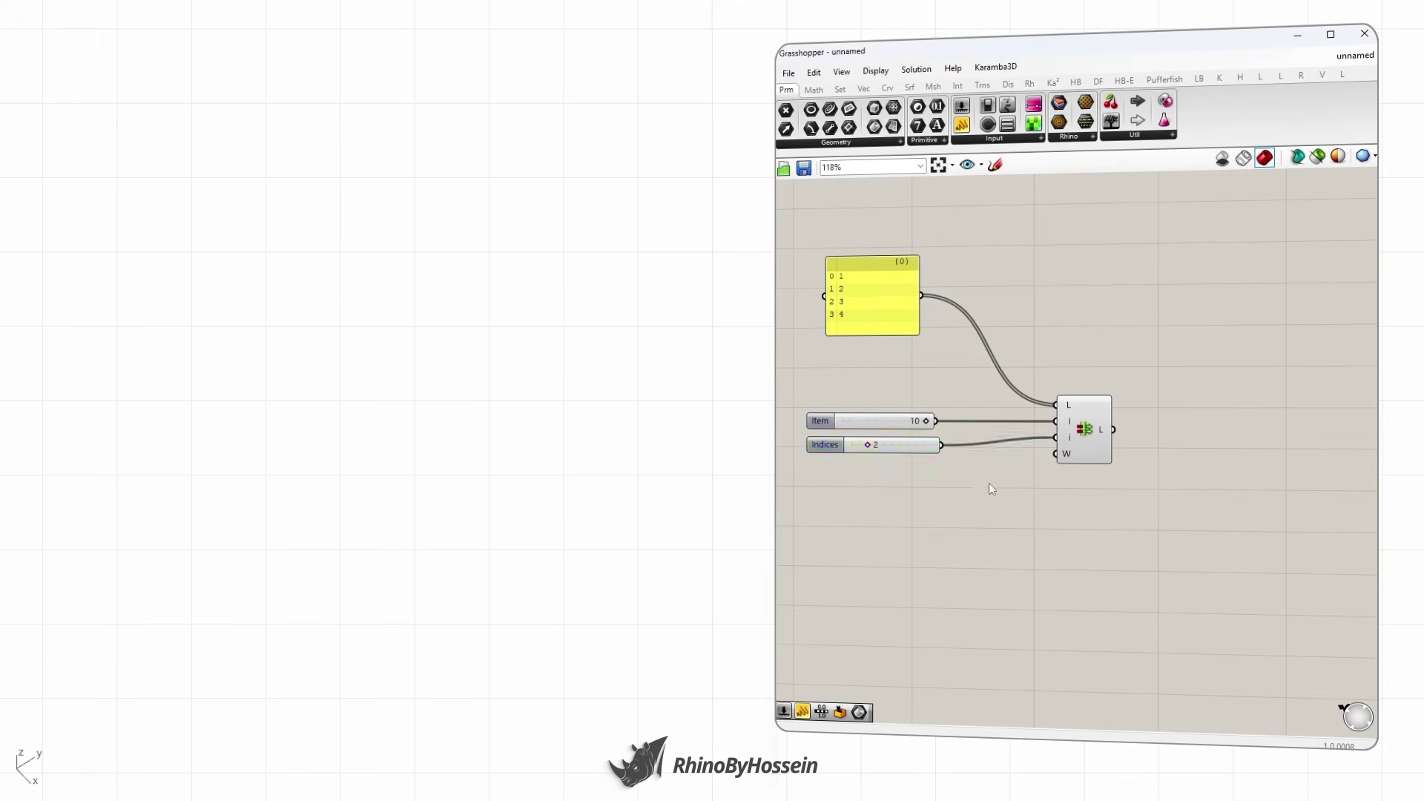
# - Feed Replace Items' output into a new panel beside it and adjust the Indices slider
pyautogui.moveTo(963, 127); pyautogui.dragTo(1230, 420)
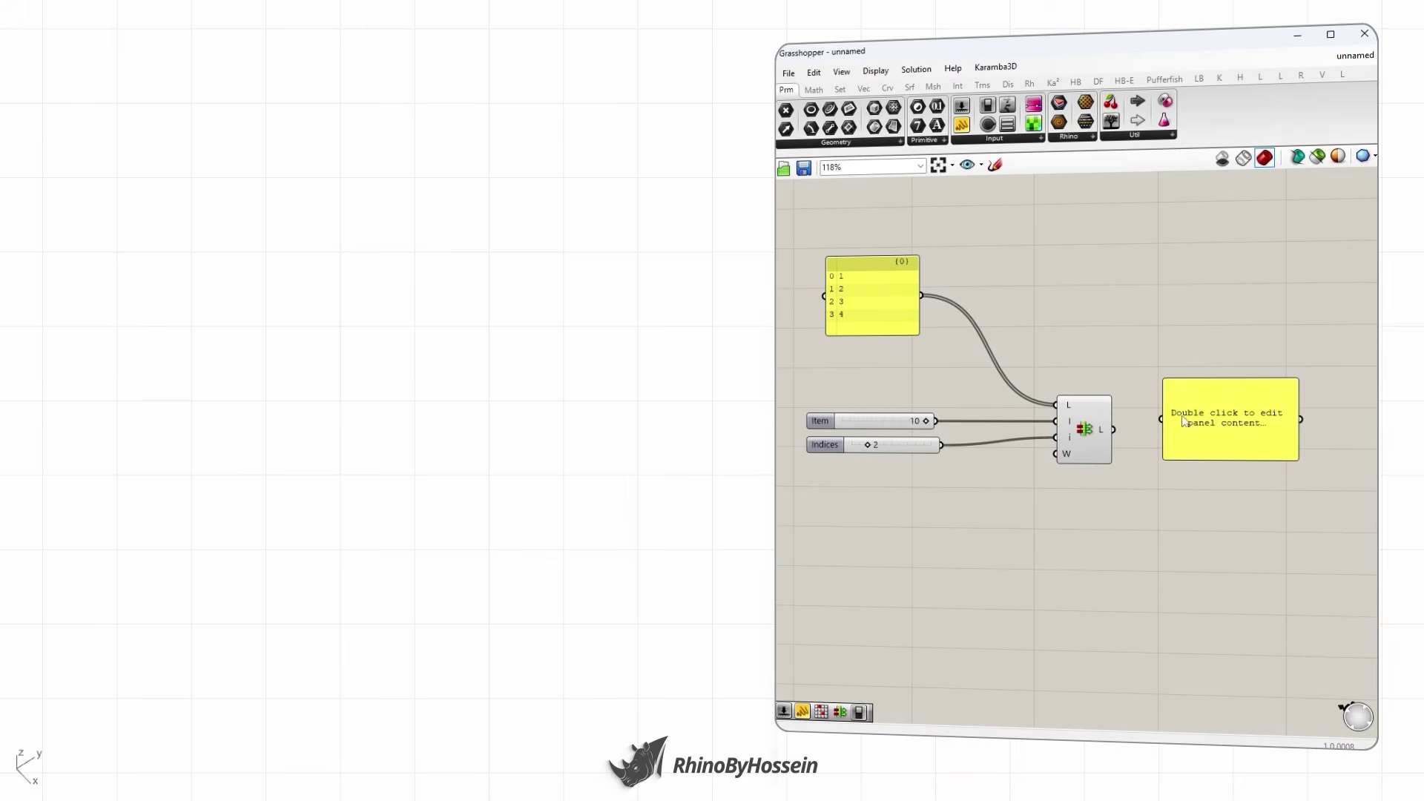
pyautogui.moveTo(1116, 431); pyautogui.dragTo(1214, 441)
pyautogui.click(1081, 325)
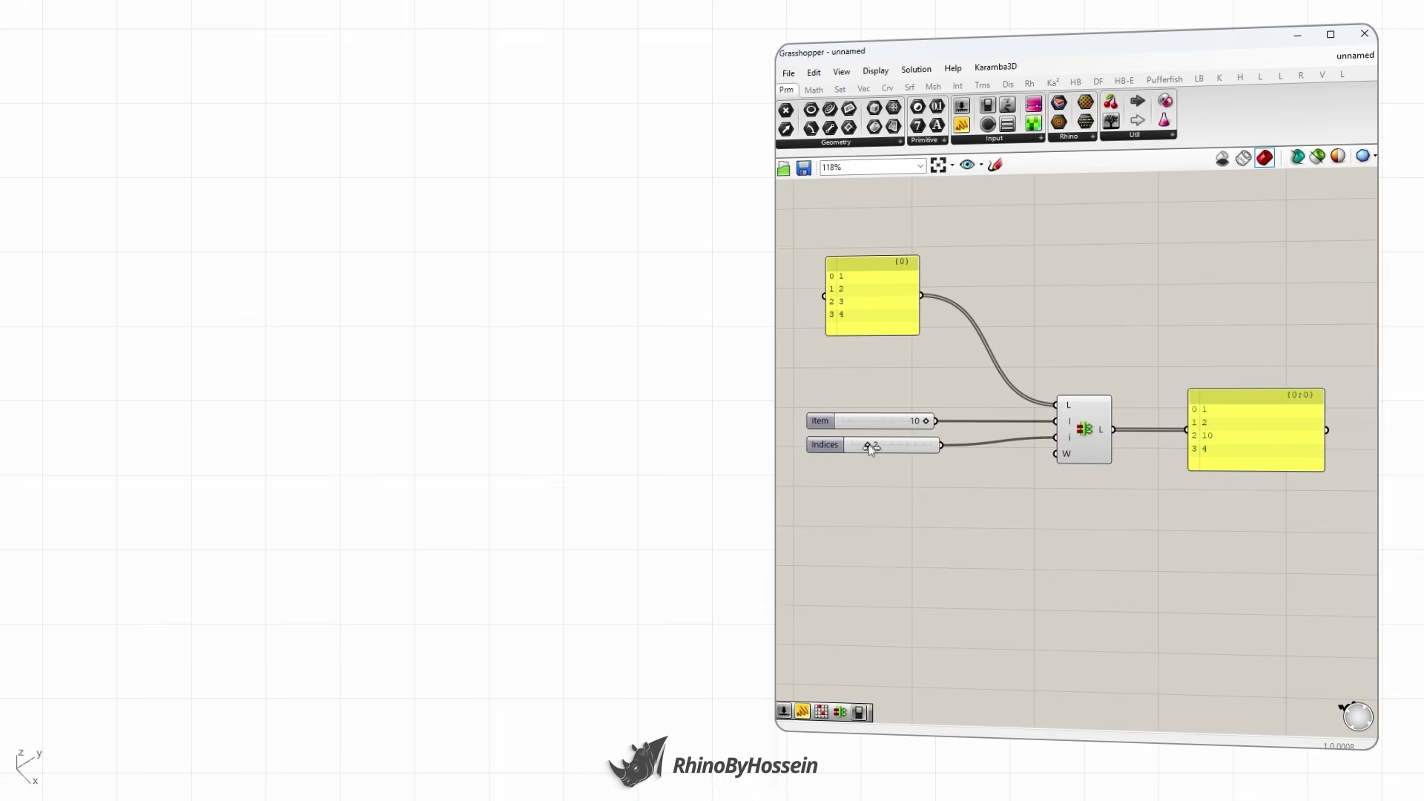
pyautogui.moveTo(868, 449); pyautogui.dragTo(860, 448)
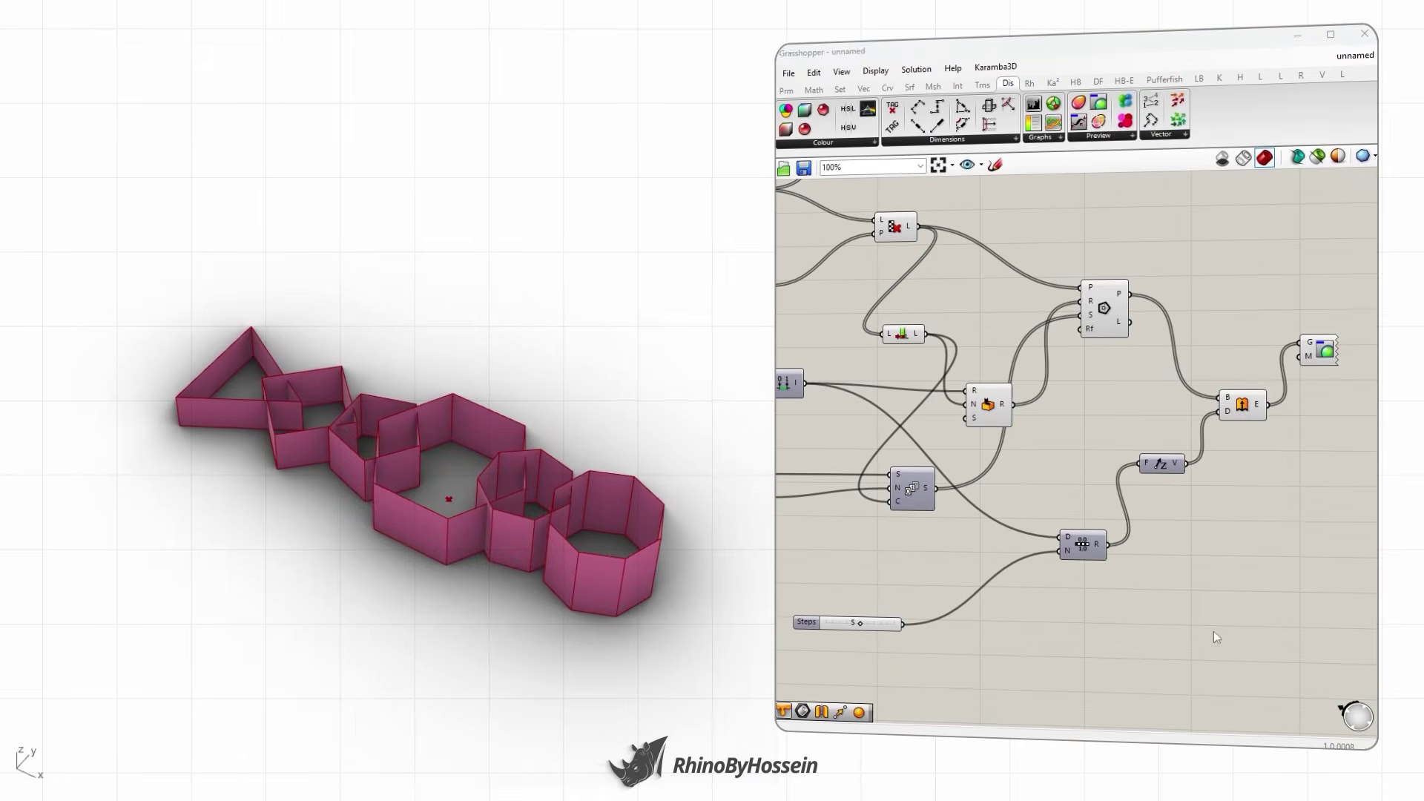
# - Examine the finished extruded-polygon model and the component definition that generates it
pyautogui.moveTo(564, 475)
pyautogui.mouseDown(button='right')
pyautogui.moveTo(571, 430)
pyautogui.moveTo(579, 534)
pyautogui.moveTo(569, 483)
pyautogui.mouseUp(button='right')
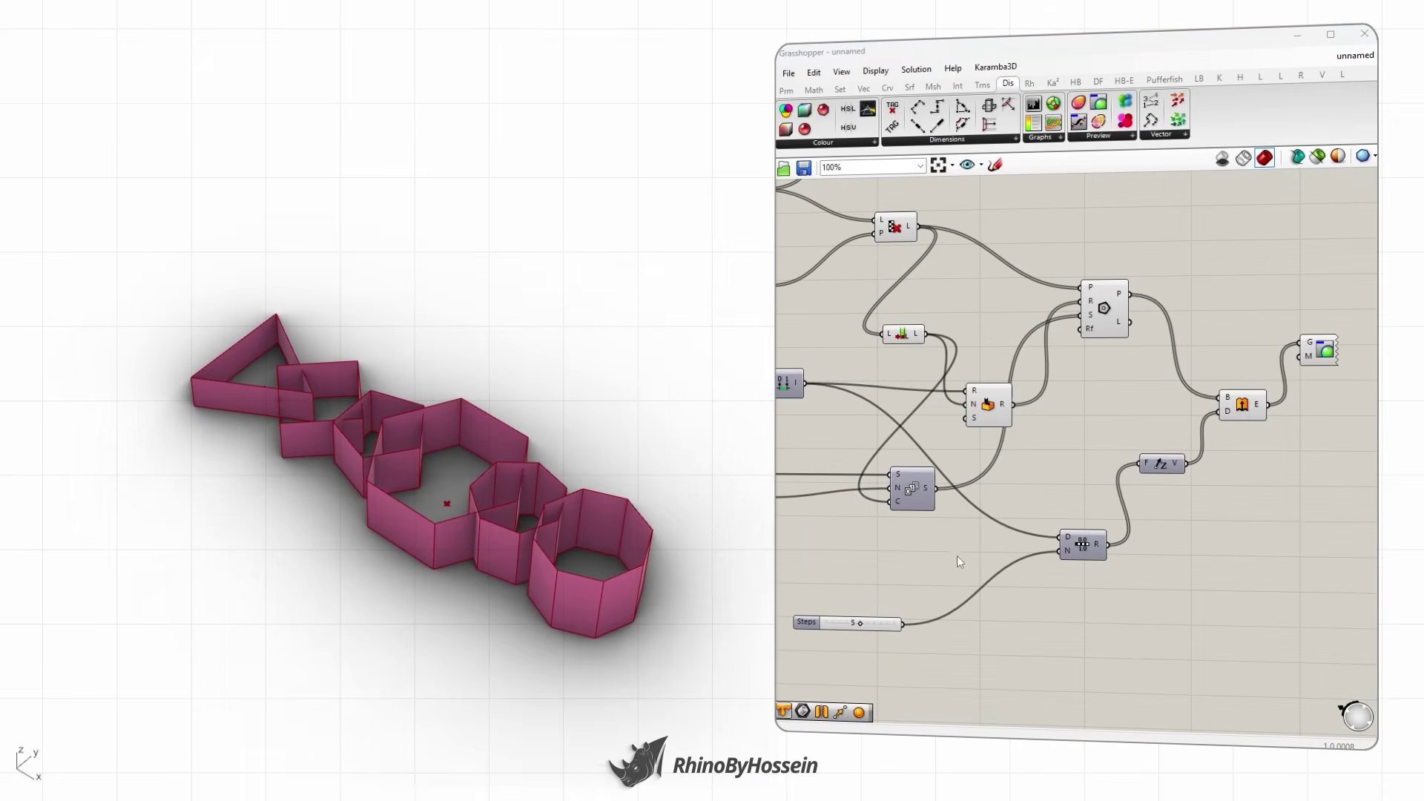
pyautogui.moveTo(857, 624)
pyautogui.mouseDown()
pyautogui.moveTo(825, 625)
pyautogui.moveTo(860, 627)
pyautogui.mouseUp()
pyautogui.scroll(-3, 1164, 420)
pyautogui.scroll(2, 1007, 456)
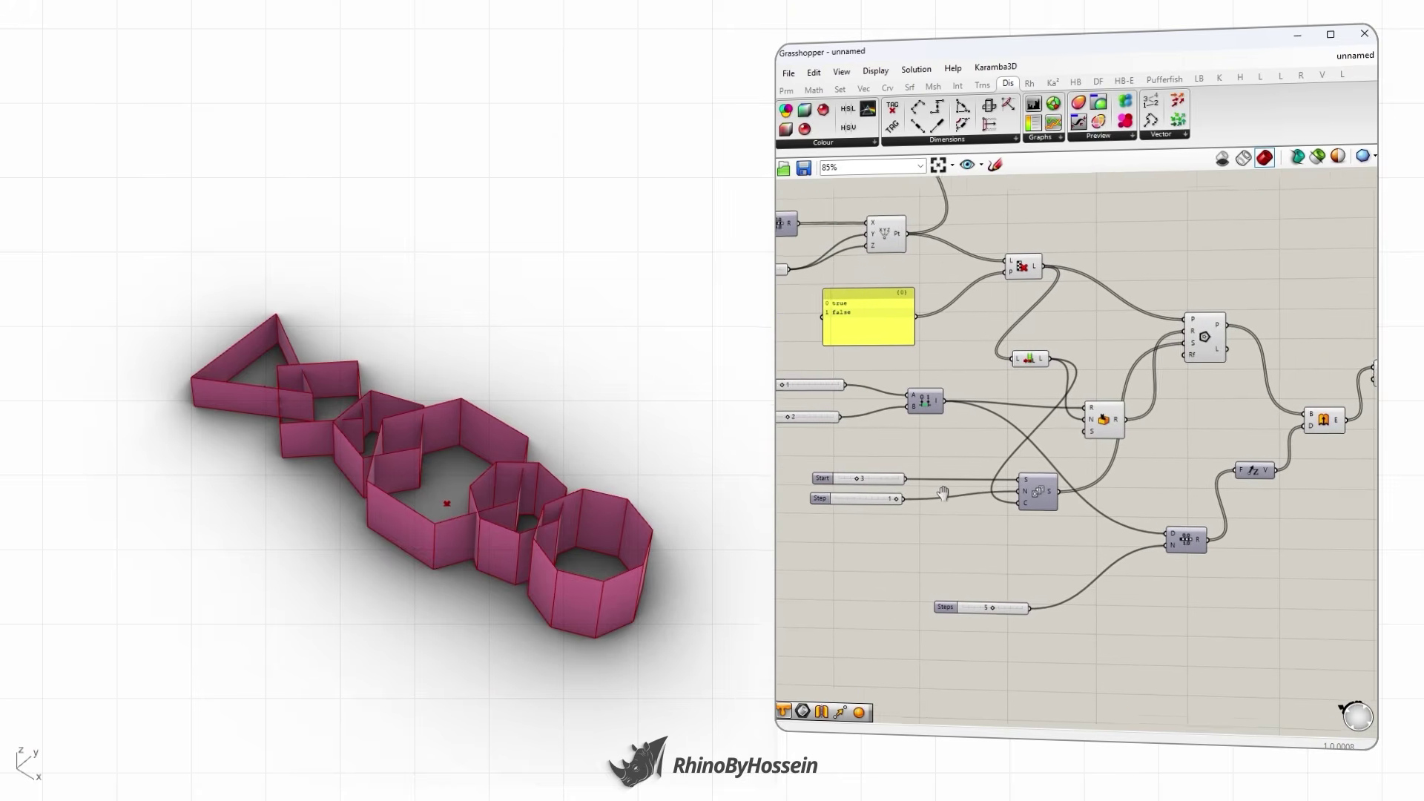
pyautogui.scroll(-1, 1136, 453)
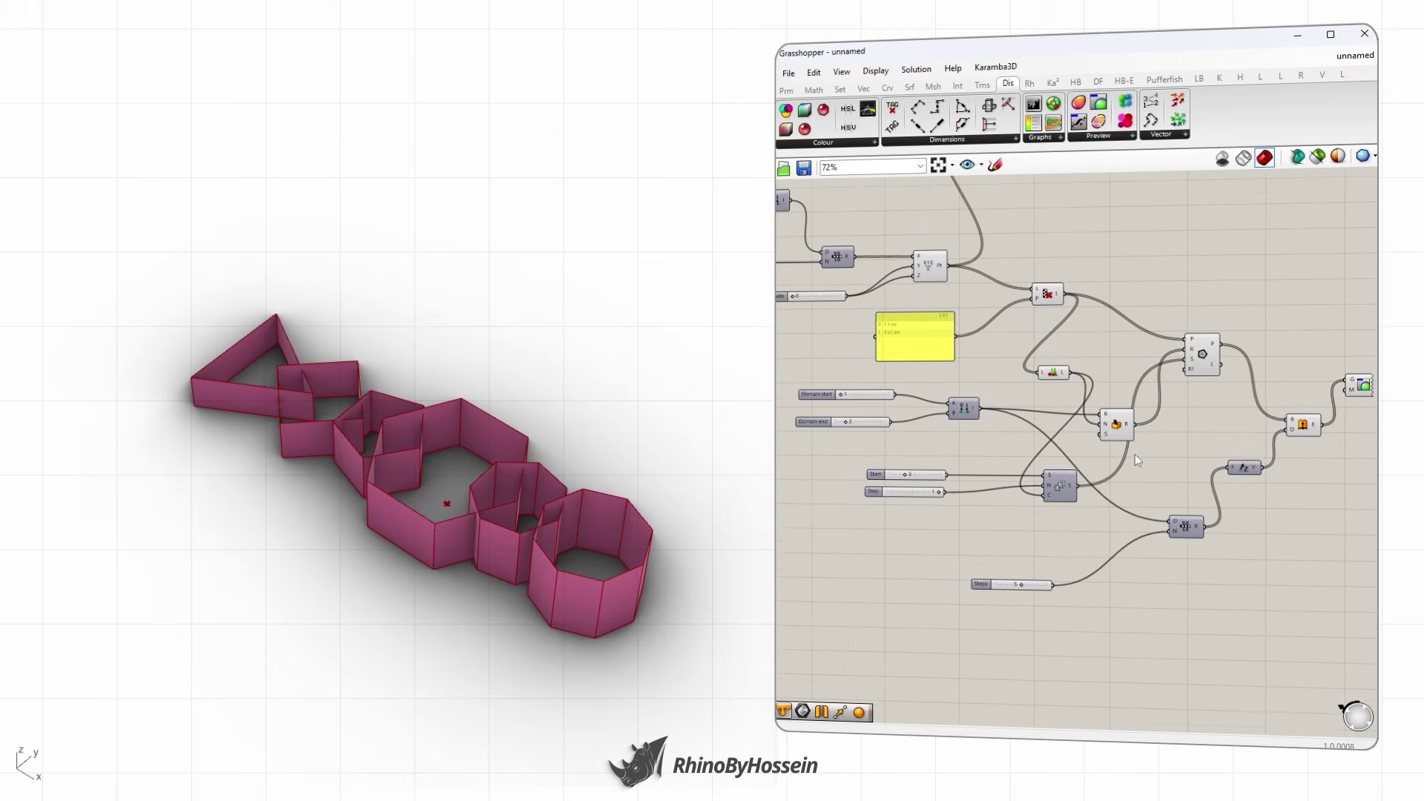
pyautogui.scroll(1, 894, 490)
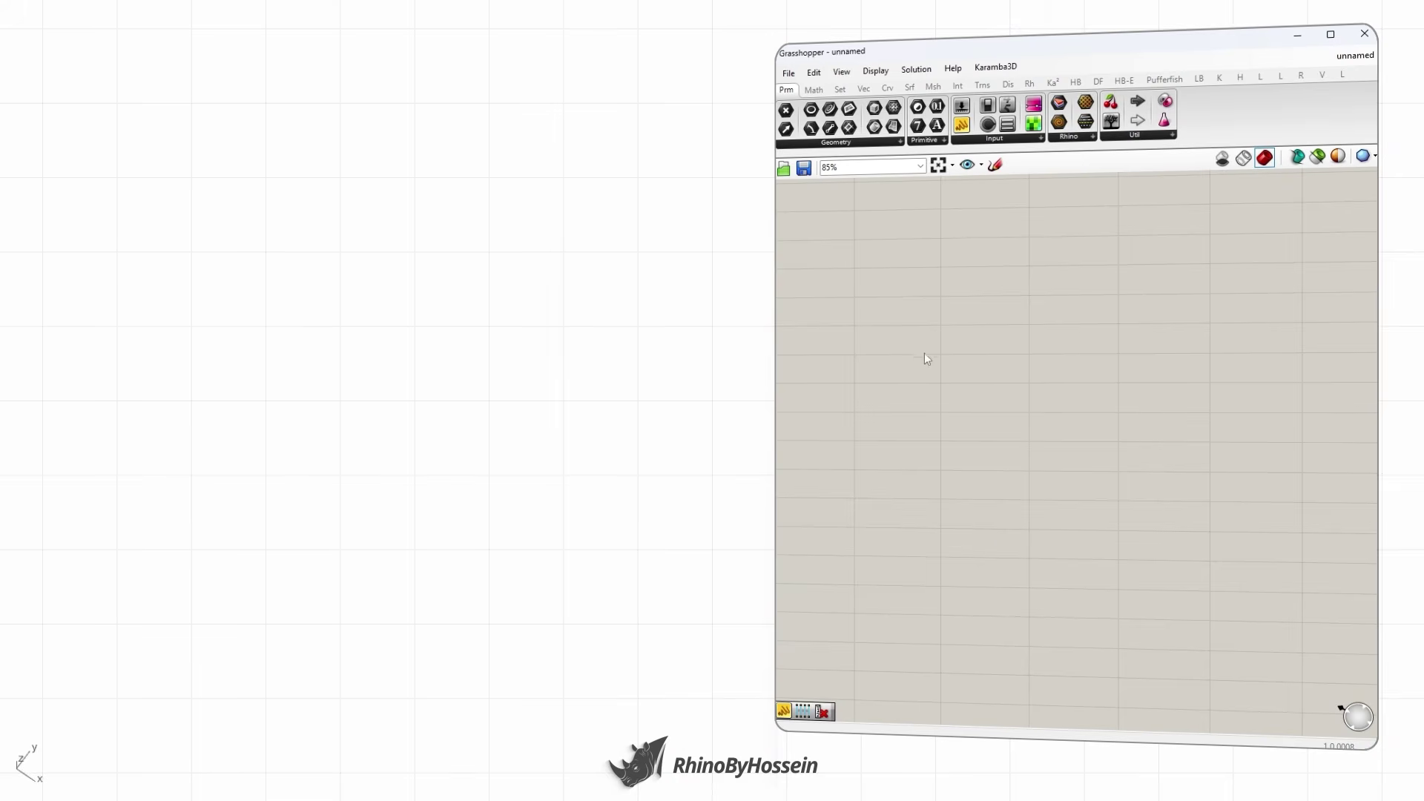
# - Add a Construct Domain component to the empty canvas
pyautogui.doubleClick(1023, 438)
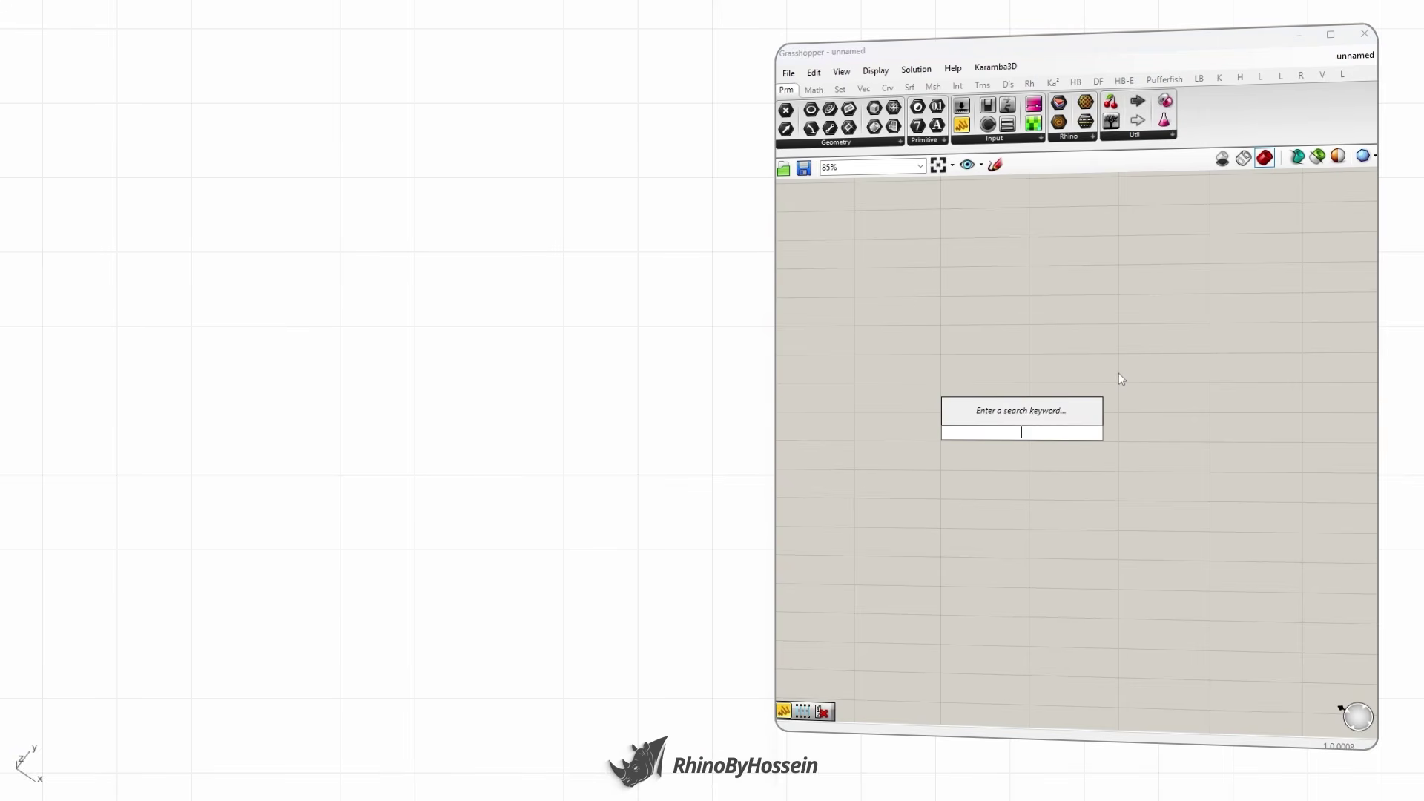
pyautogui.write('doma')
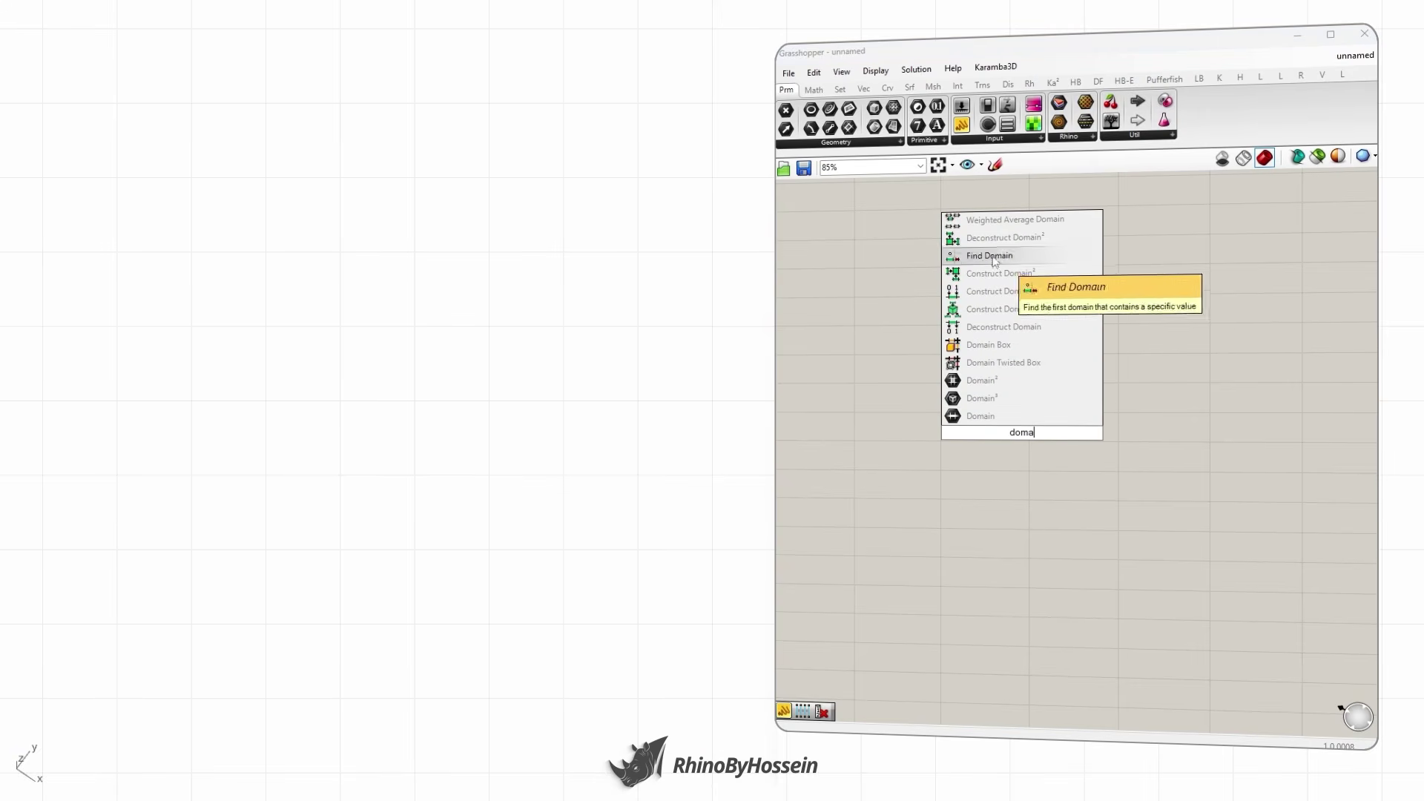
pyautogui.click(998, 291)
pyautogui.click(1022, 433)
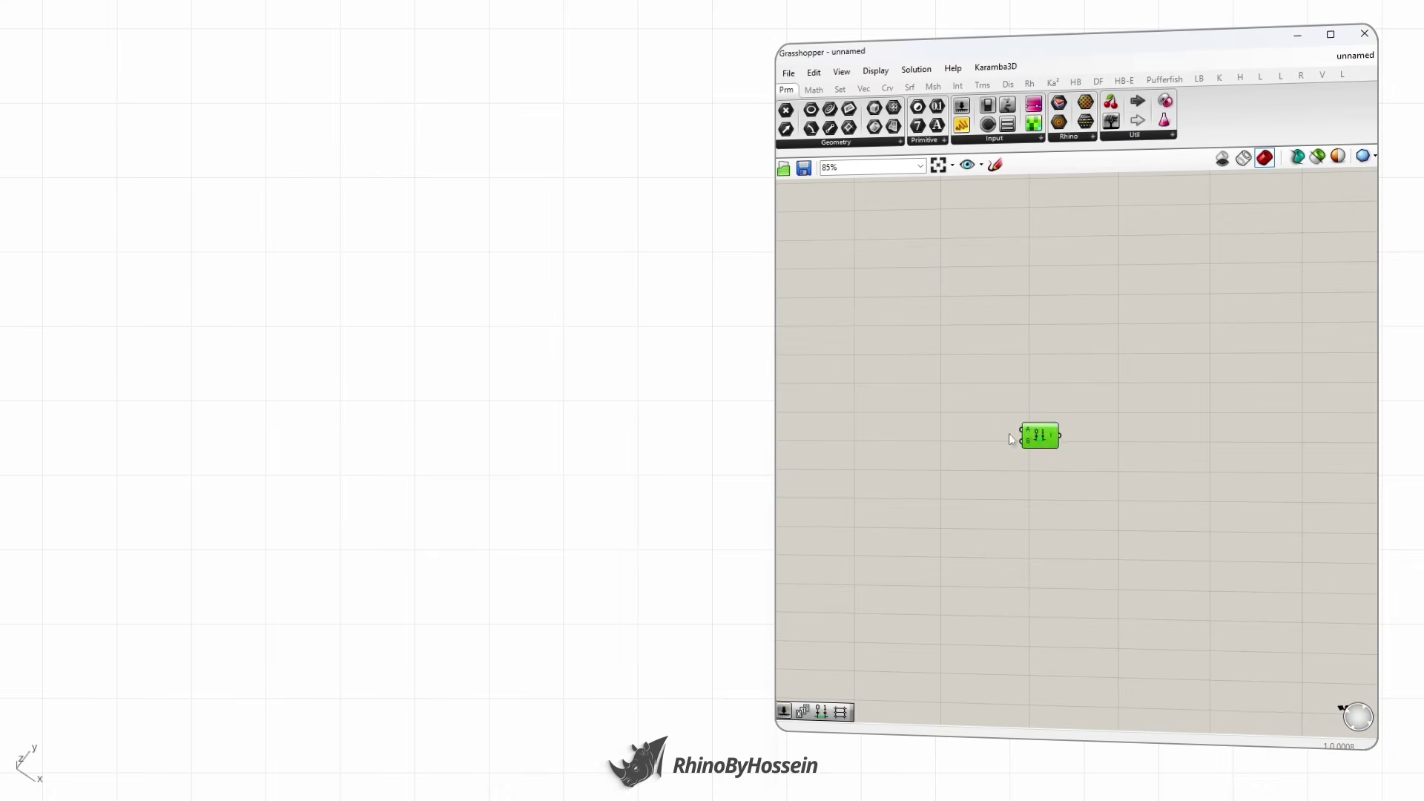
# - Add a number slider set to 0 and connect it to Construct Domain's A input
pyautogui.click(901, 419)
pyautogui.scroll(3, 898, 419)
pyautogui.doubleClick(906, 419)
pyautogui.write('0')
pyautogui.press('Return')
pyautogui.moveTo(982, 415); pyautogui.dragTo(1145, 438)
# - Add a number slider set to 10, connect it to Construct Domain's B input, and place it just below the Domain start slider
pyautogui.doubleClick(914, 500)
pyautogui.write('10')
pyautogui.press('Return')
pyautogui.moveTo(992, 499); pyautogui.dragTo(1118, 439)
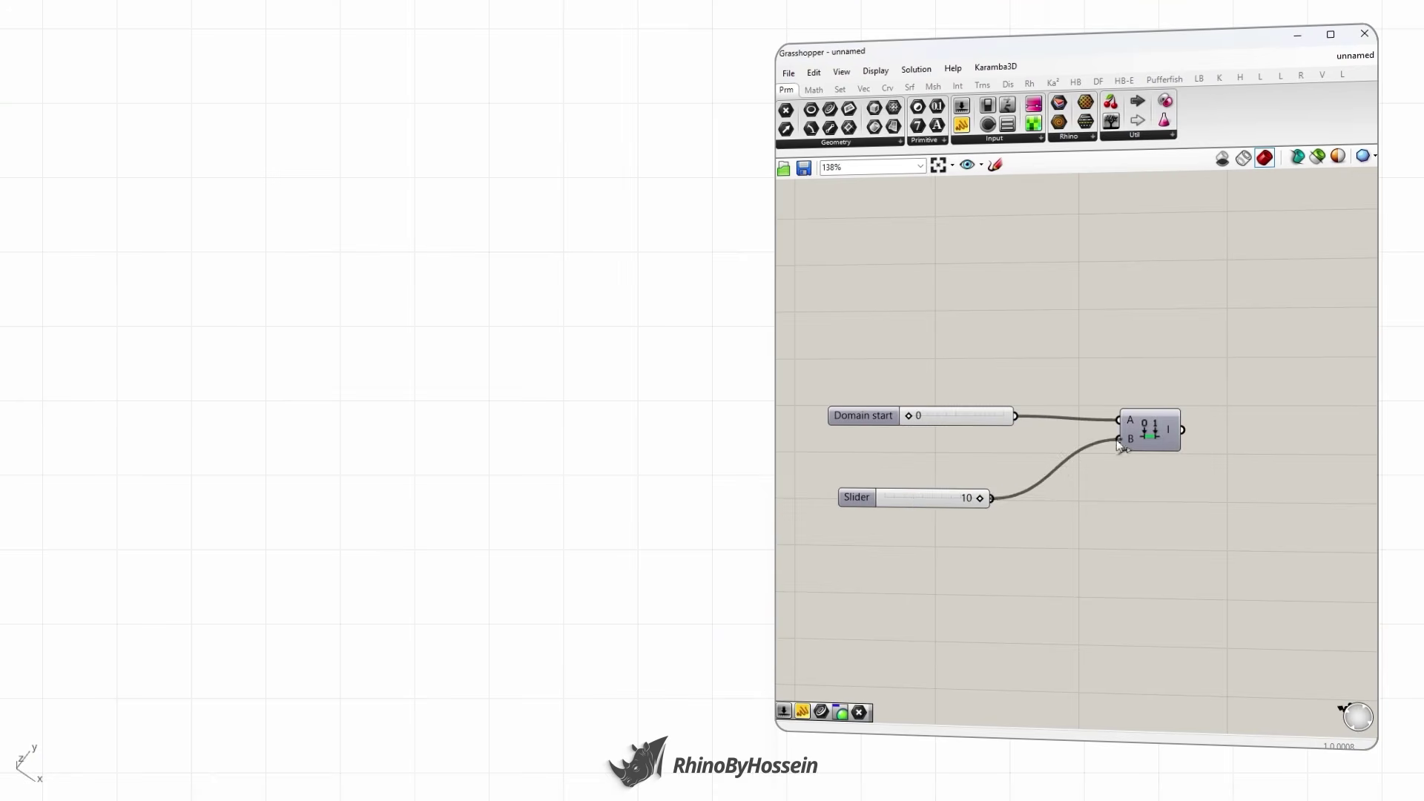
pyautogui.moveTo(883, 498); pyautogui.dragTo(883, 461)
pyautogui.click(994, 512)
pyautogui.scroll(-1, 1098, 445)
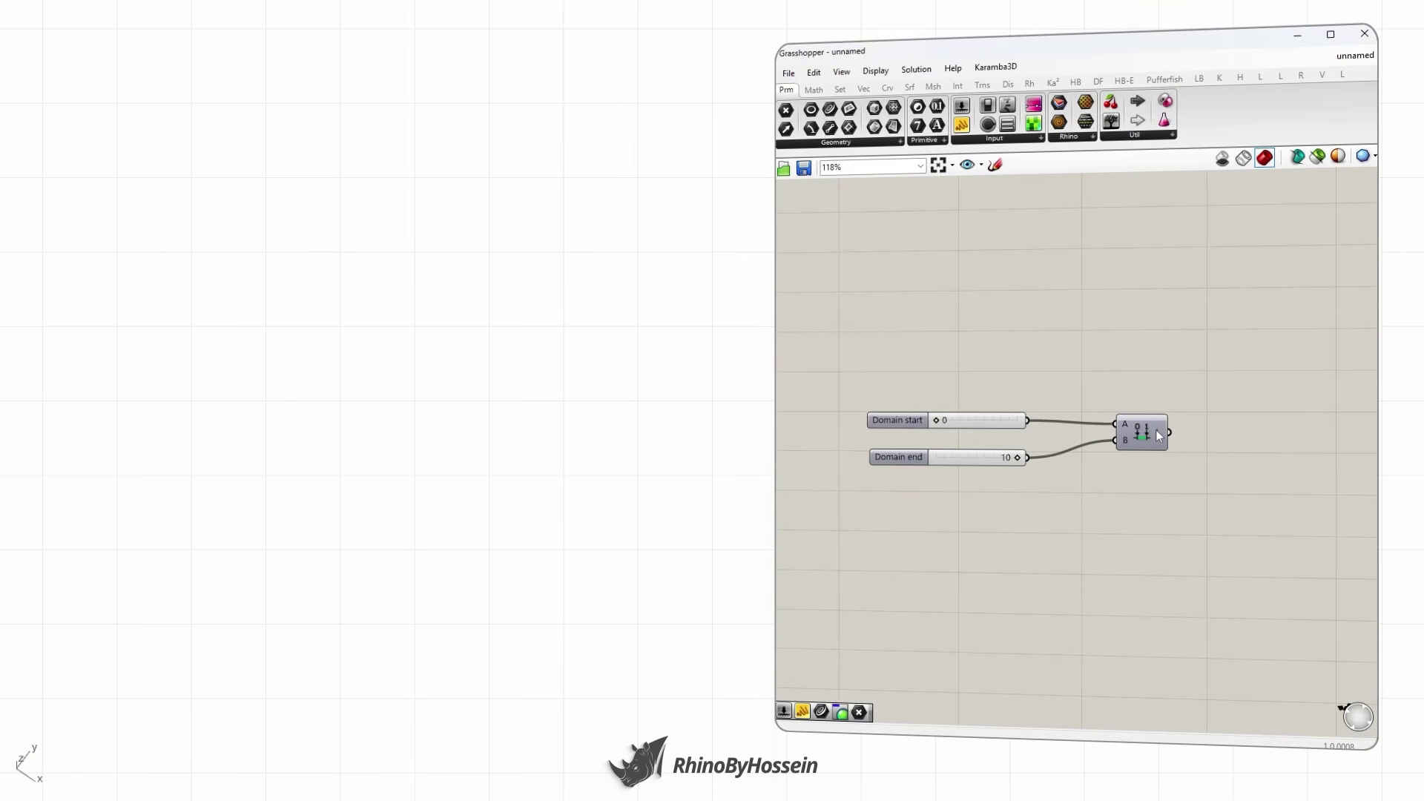
# - Add a panel above and beside Construct Domain and feed the domain output into it
pyautogui.moveTo(961, 125); pyautogui.dragTo(1250, 408)
pyautogui.moveTo(1212, 444); pyautogui.dragTo(1247, 372)
pyautogui.click(1256, 486)
pyautogui.scroll(-2, 1166, 468)
# - Space the Domain start and Domain end sliders farther apart and align their left edges
pyautogui.moveTo(881, 426); pyautogui.dragTo(881, 413)
pyautogui.click(1037, 505)
pyautogui.moveTo(1101, 485); pyautogui.dragTo(1075, 468, button='right')
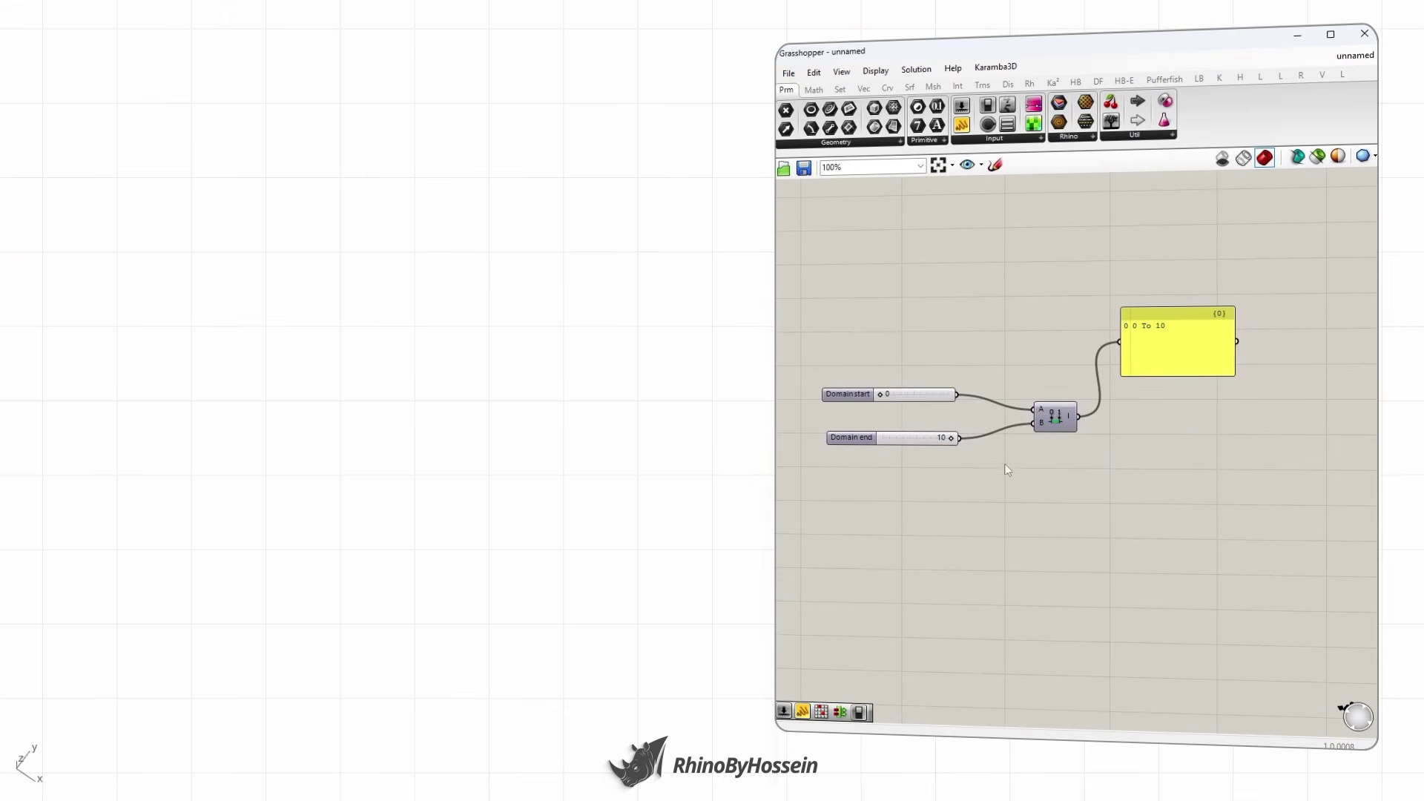
pyautogui.moveTo(854, 443); pyautogui.dragTo(912, 385)
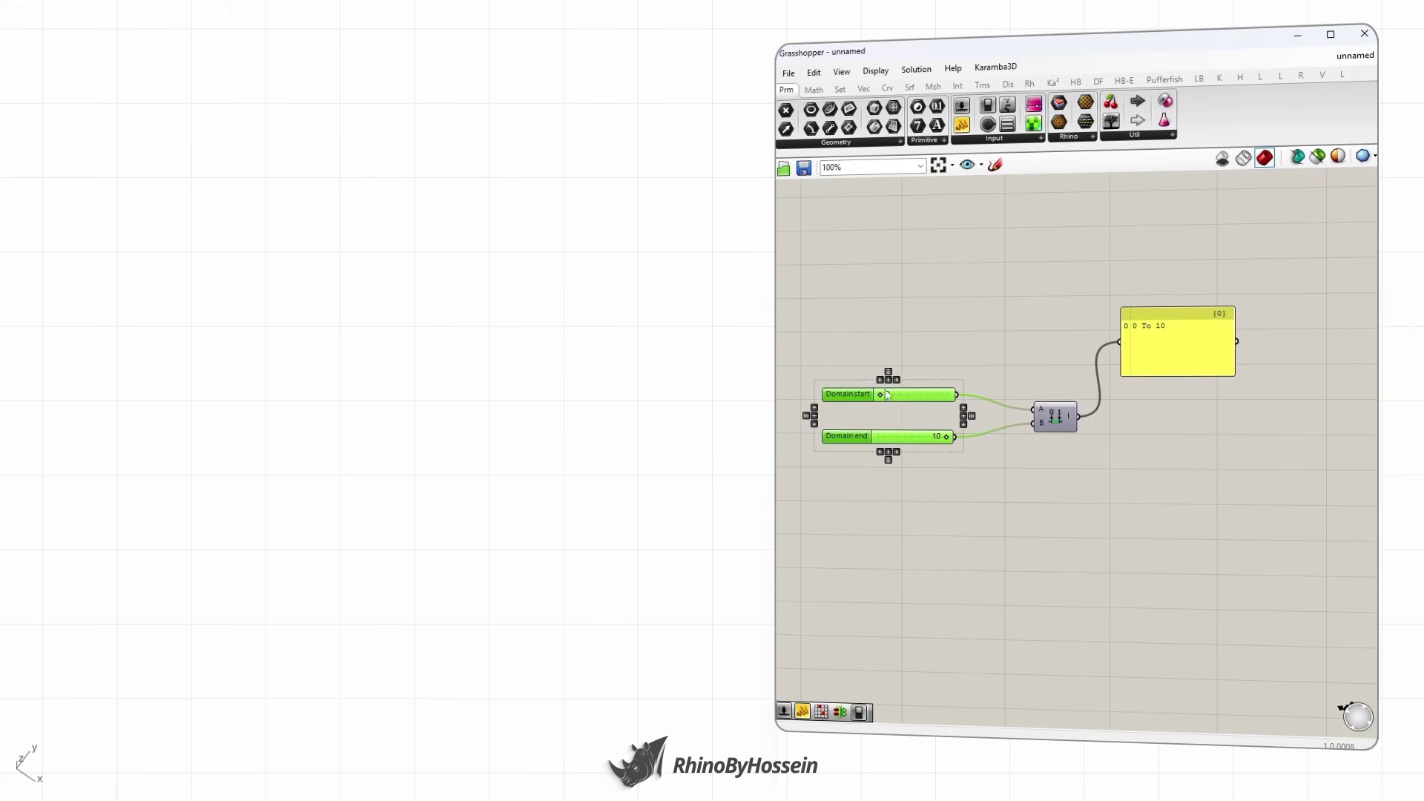
pyautogui.click(1081, 395)
# - Add a Range component below the domain panel and connect Construct Domain's output to its D input
pyautogui.doubleClick(1133, 518)
pyautogui.write('range')
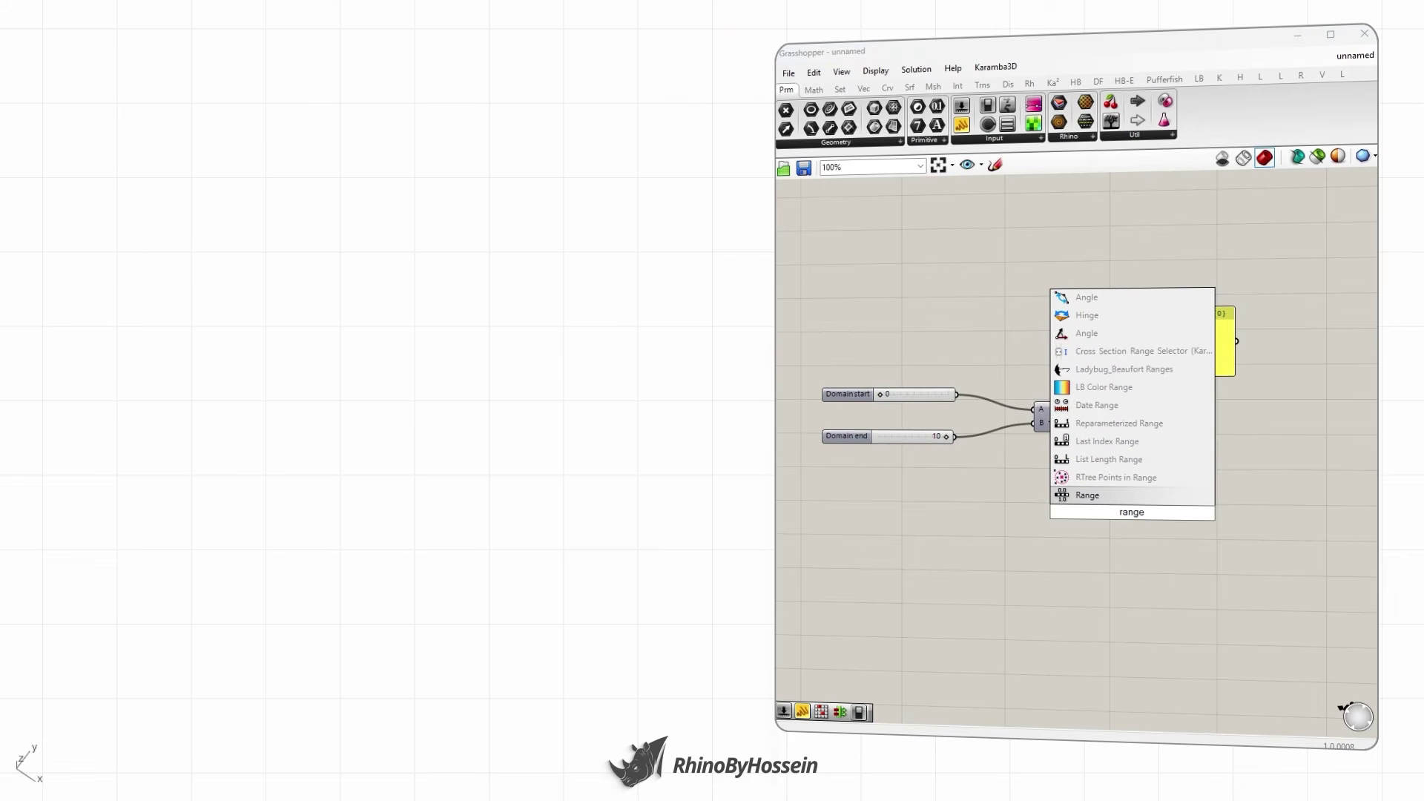
pyautogui.press('Return')
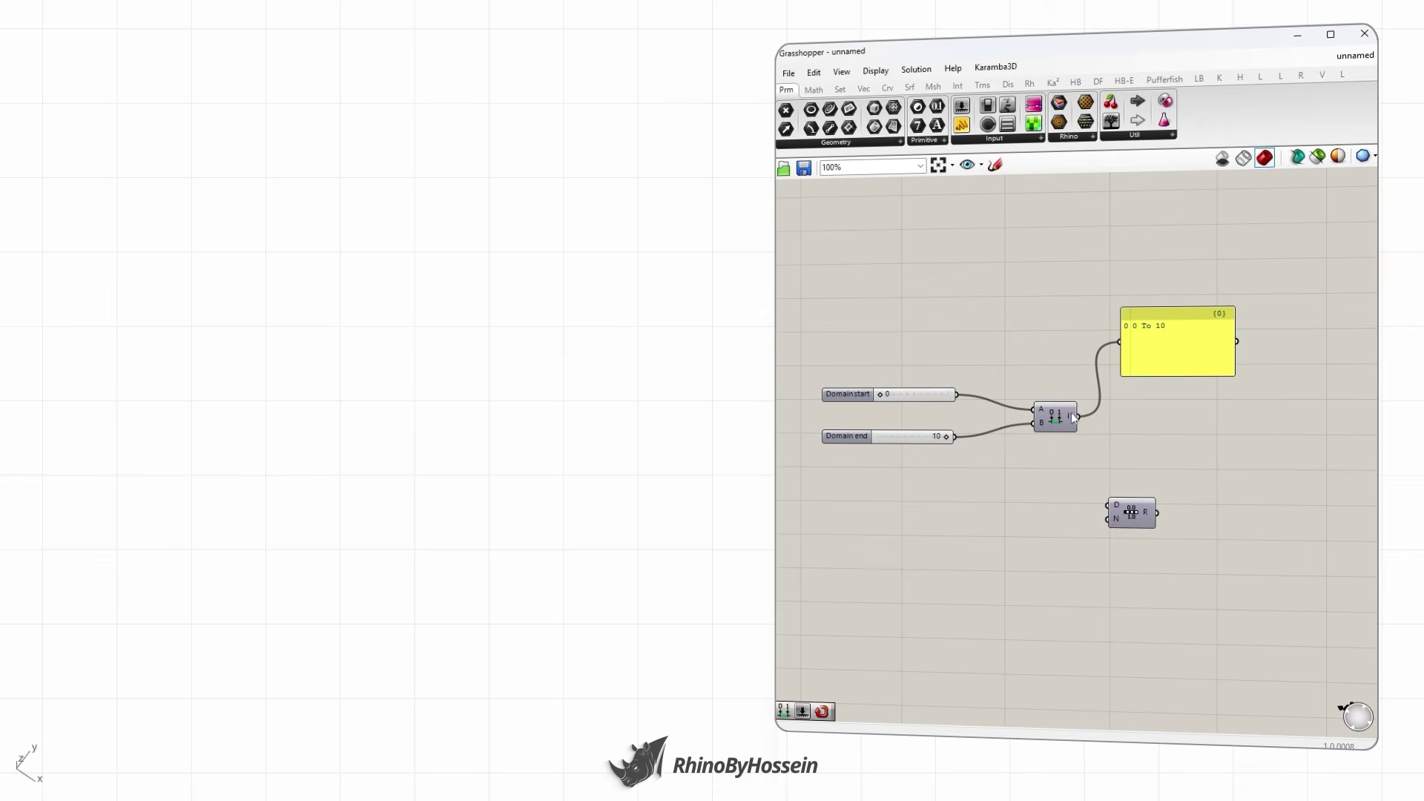
pyautogui.moveTo(1077, 417); pyautogui.dragTo(1152, 508)
# - Add a number slider set to 5, connect it to Range's N input, and place it below the domain sliders
pyautogui.doubleClick(900, 523)
pyautogui.write('5')
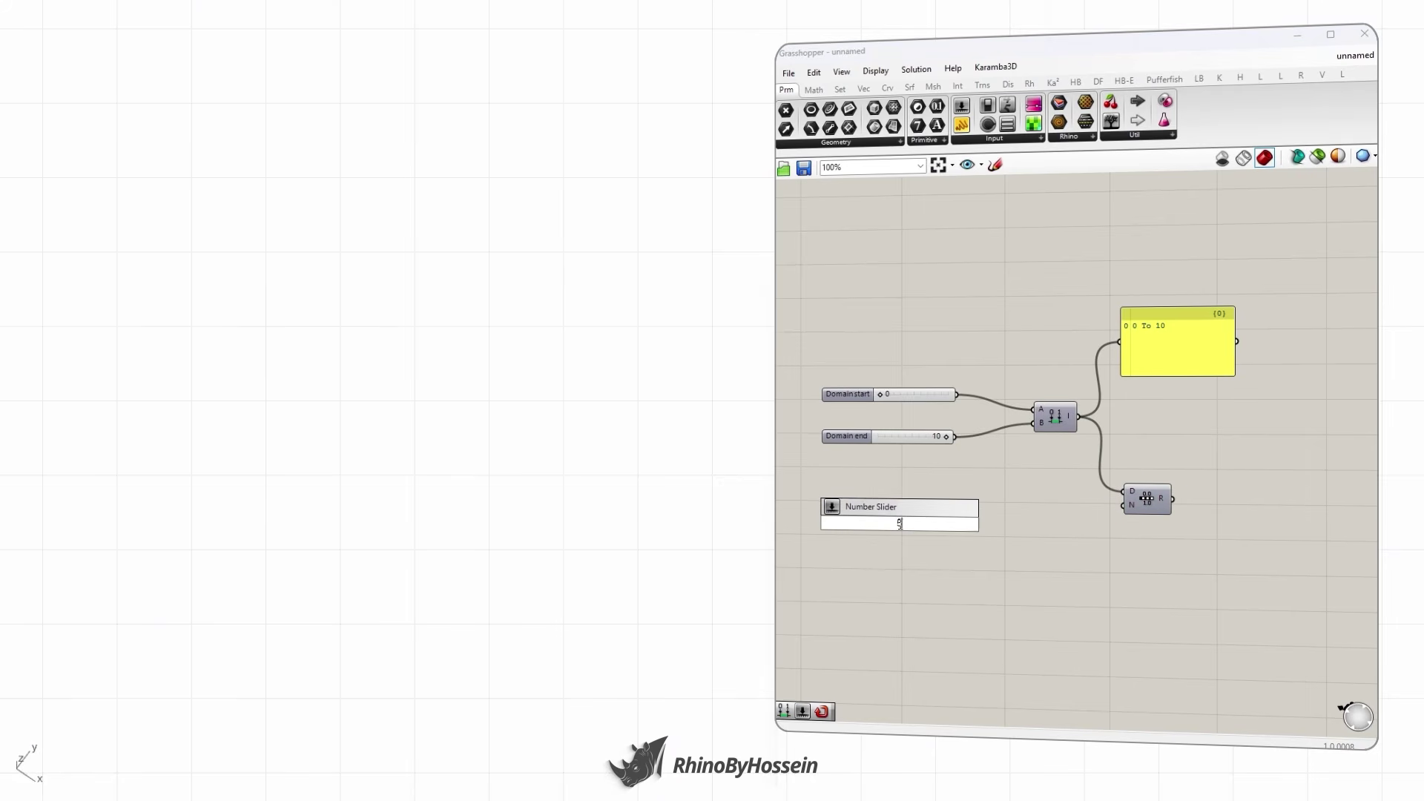
pyautogui.press('Return')
pyautogui.moveTo(962, 528); pyautogui.dragTo(1126, 505)
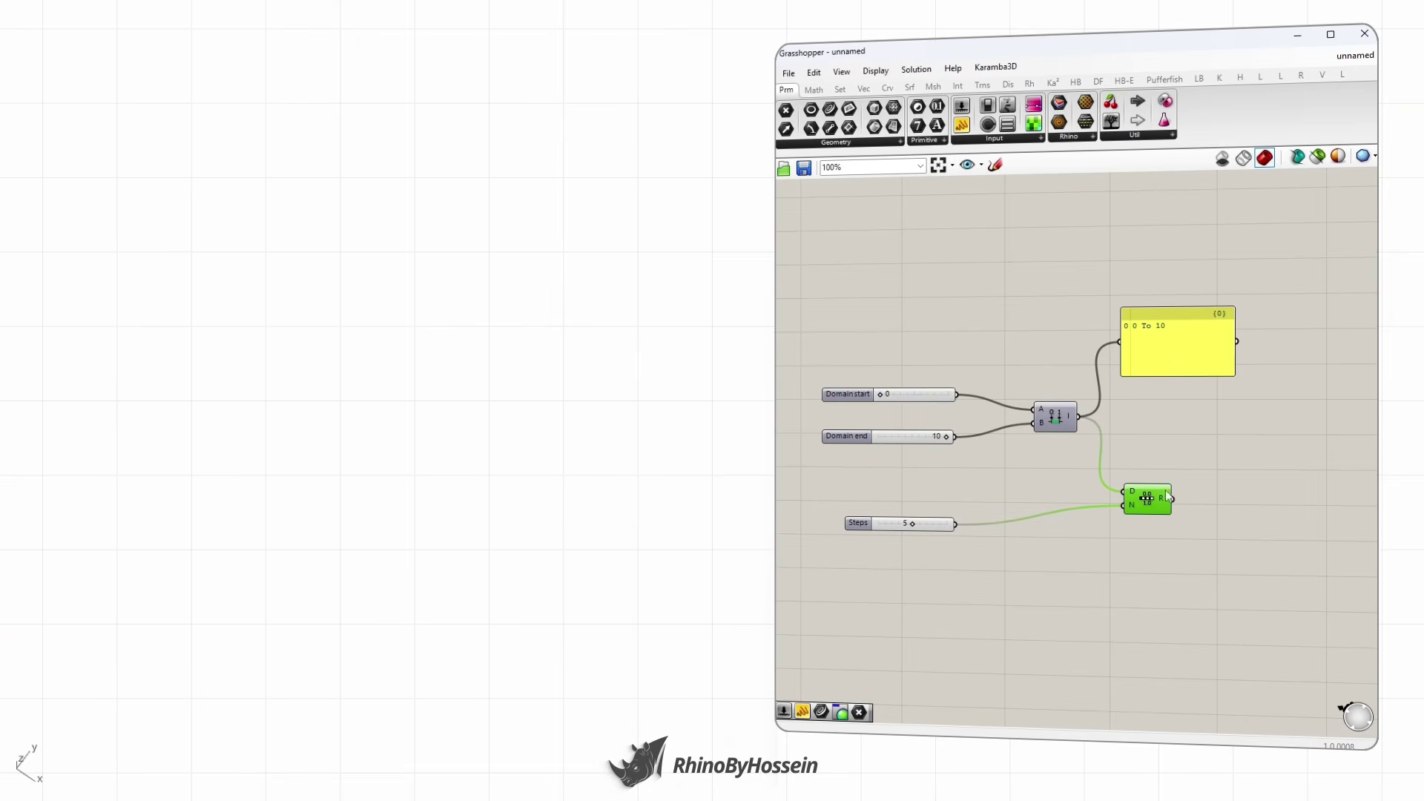
pyautogui.moveTo(881, 528); pyautogui.dragTo(845, 502)
pyautogui.click(923, 540)
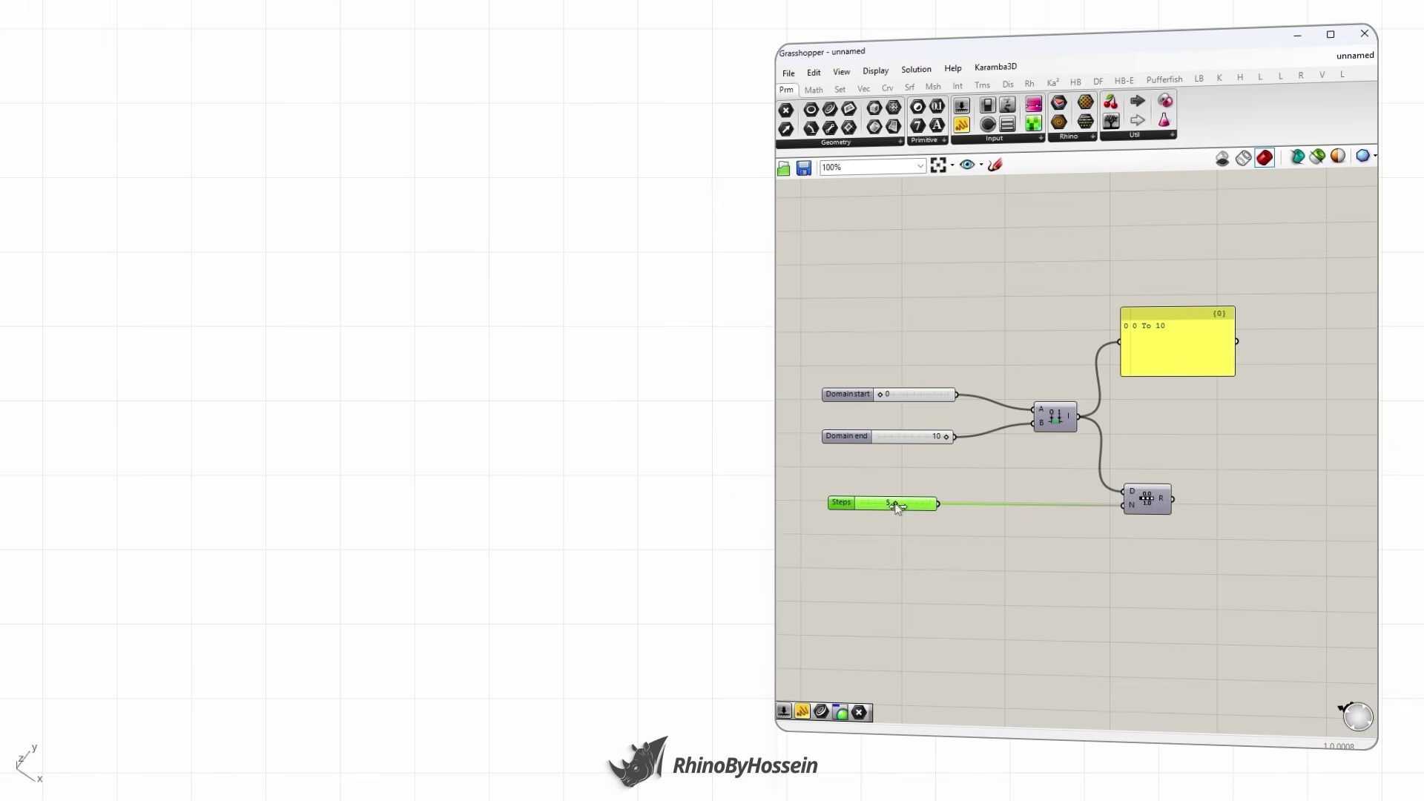
pyautogui.moveTo(912, 506); pyautogui.dragTo(891, 504)
pyautogui.click(1043, 551)
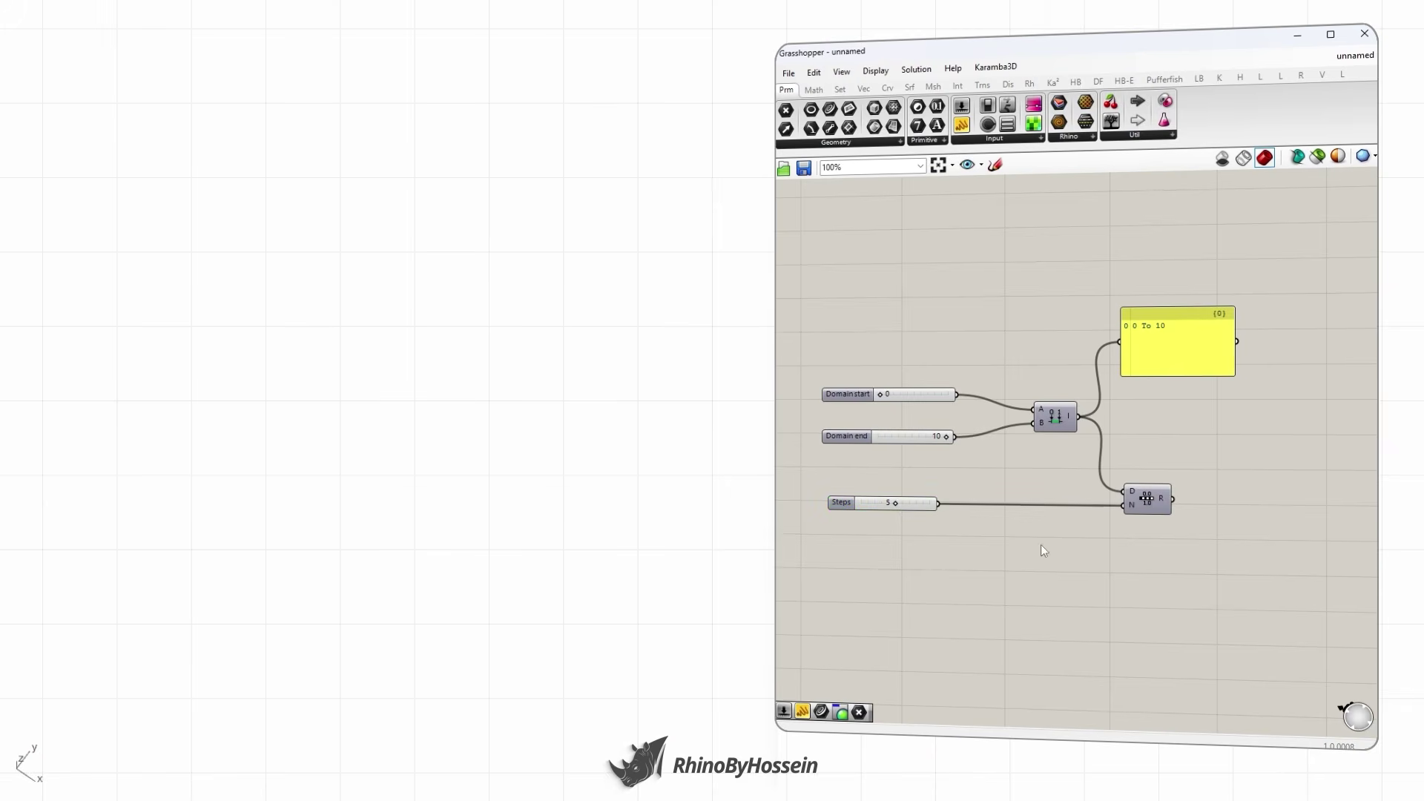
# - Add a Construct Point component and position it to the right of the Range component
pyautogui.doubleClick(1151, 558)
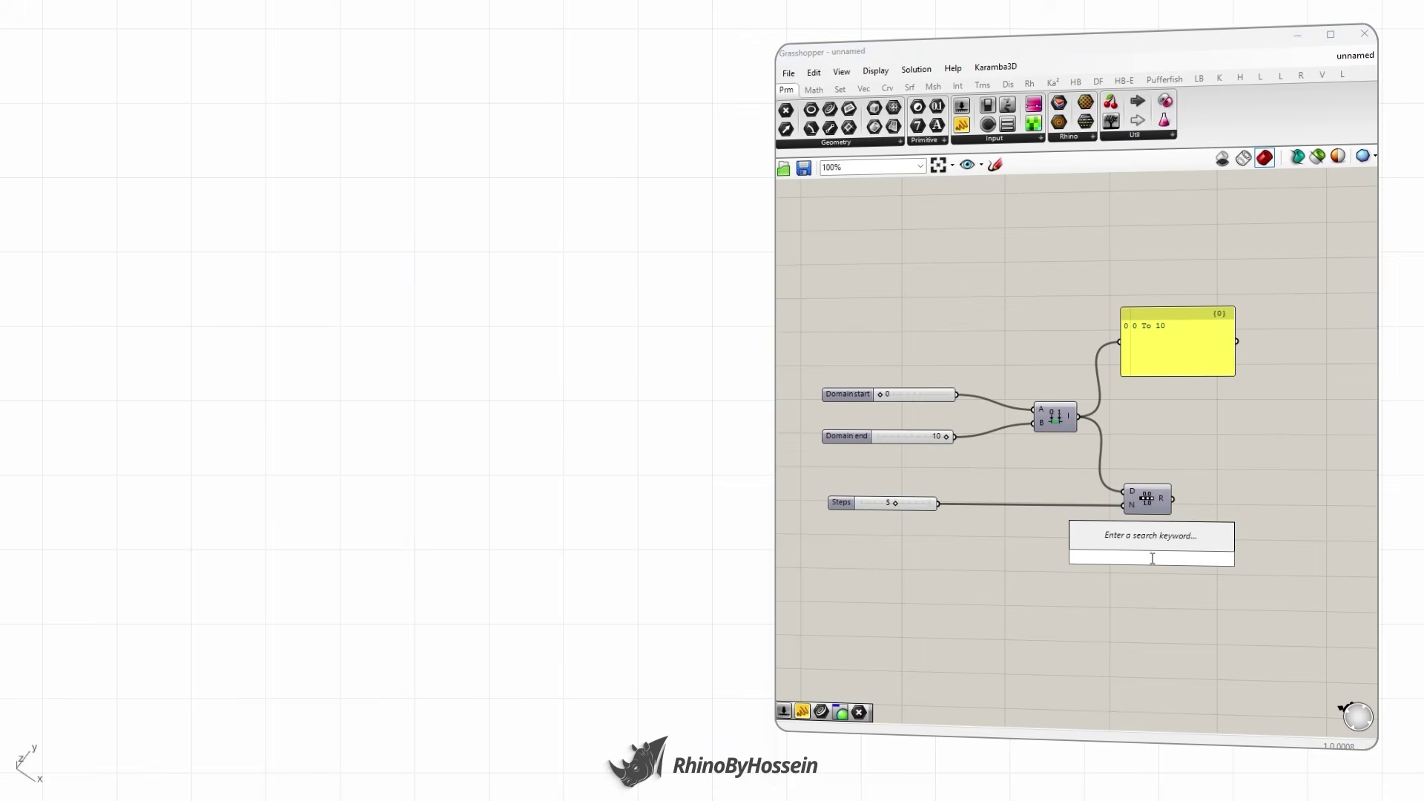
pyautogui.write('con')
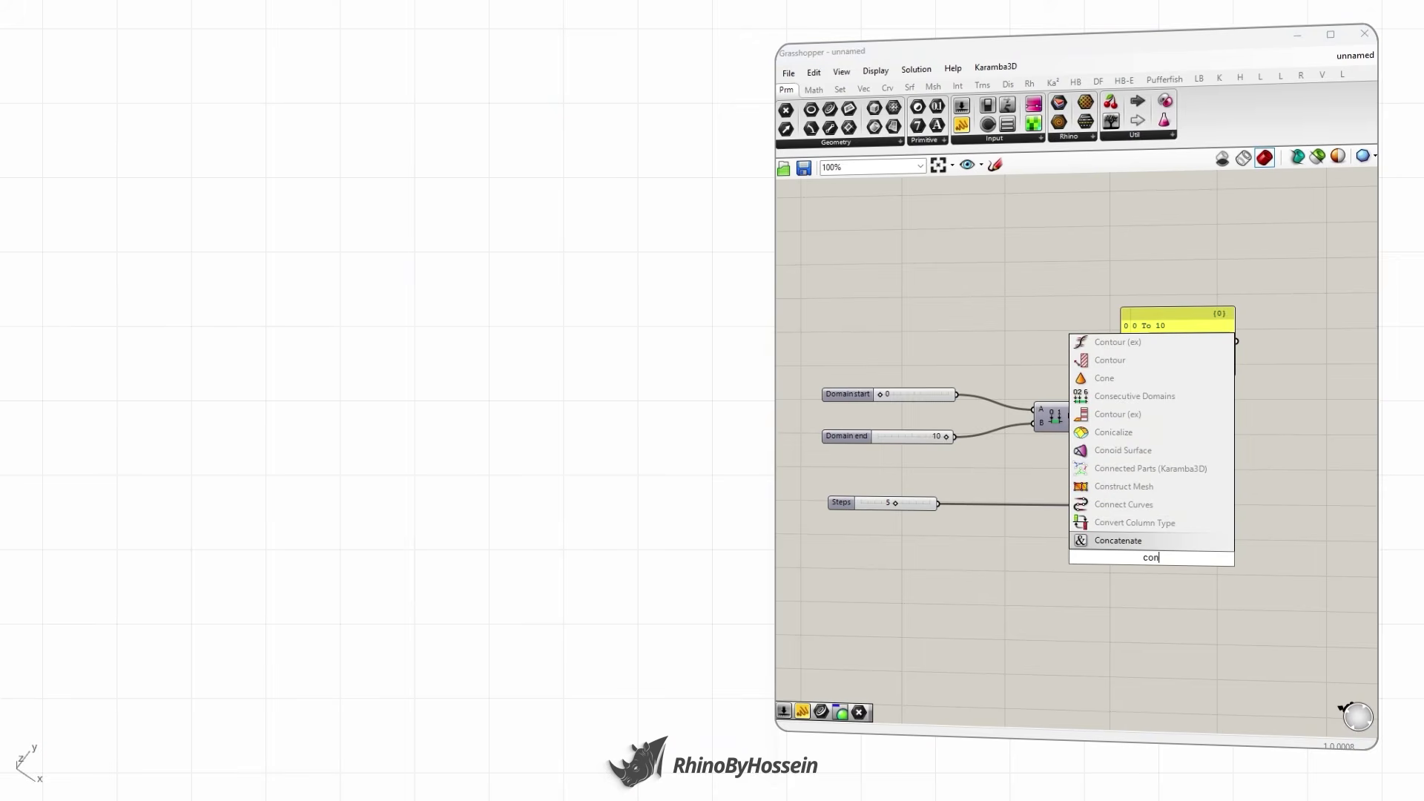
pyautogui.write('stru')
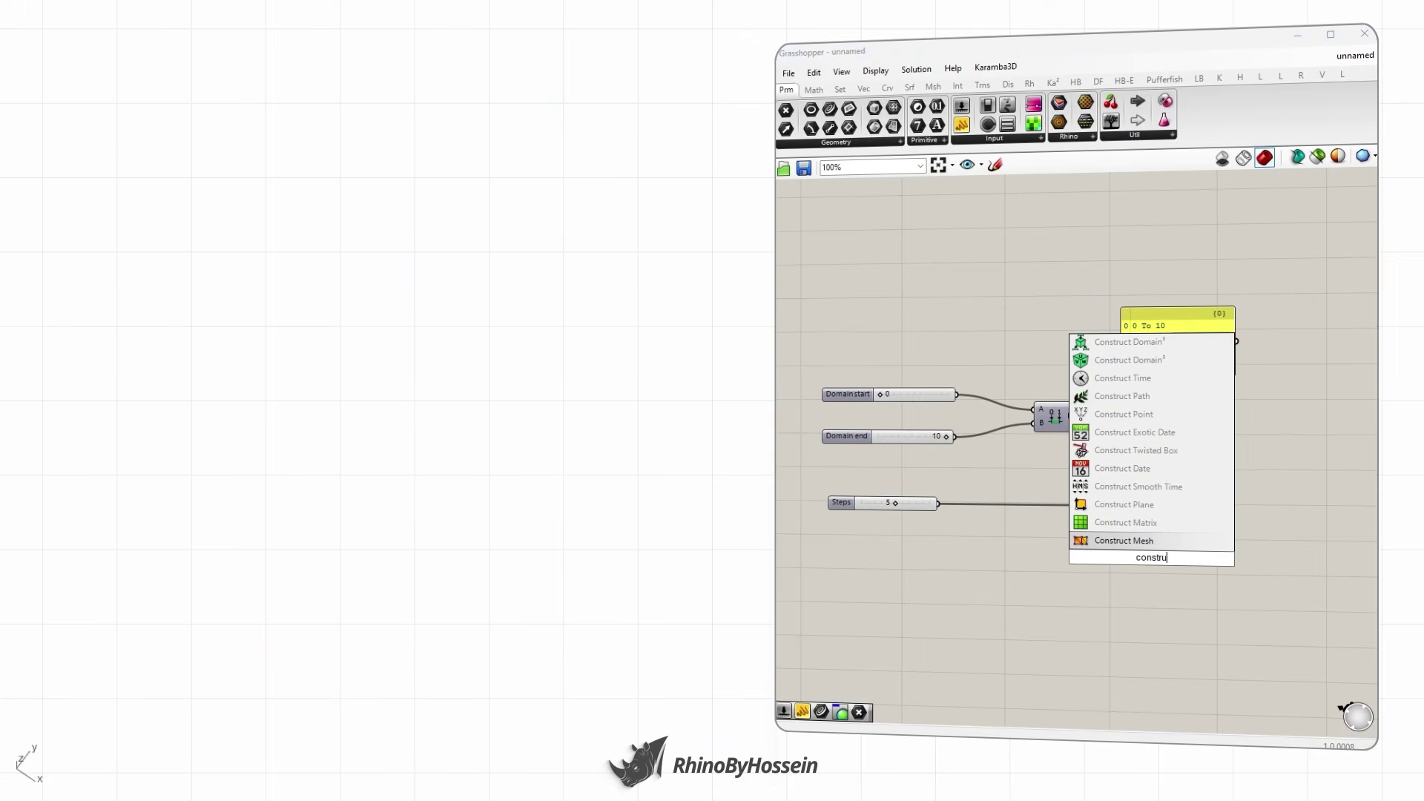
pyautogui.click(1120, 414)
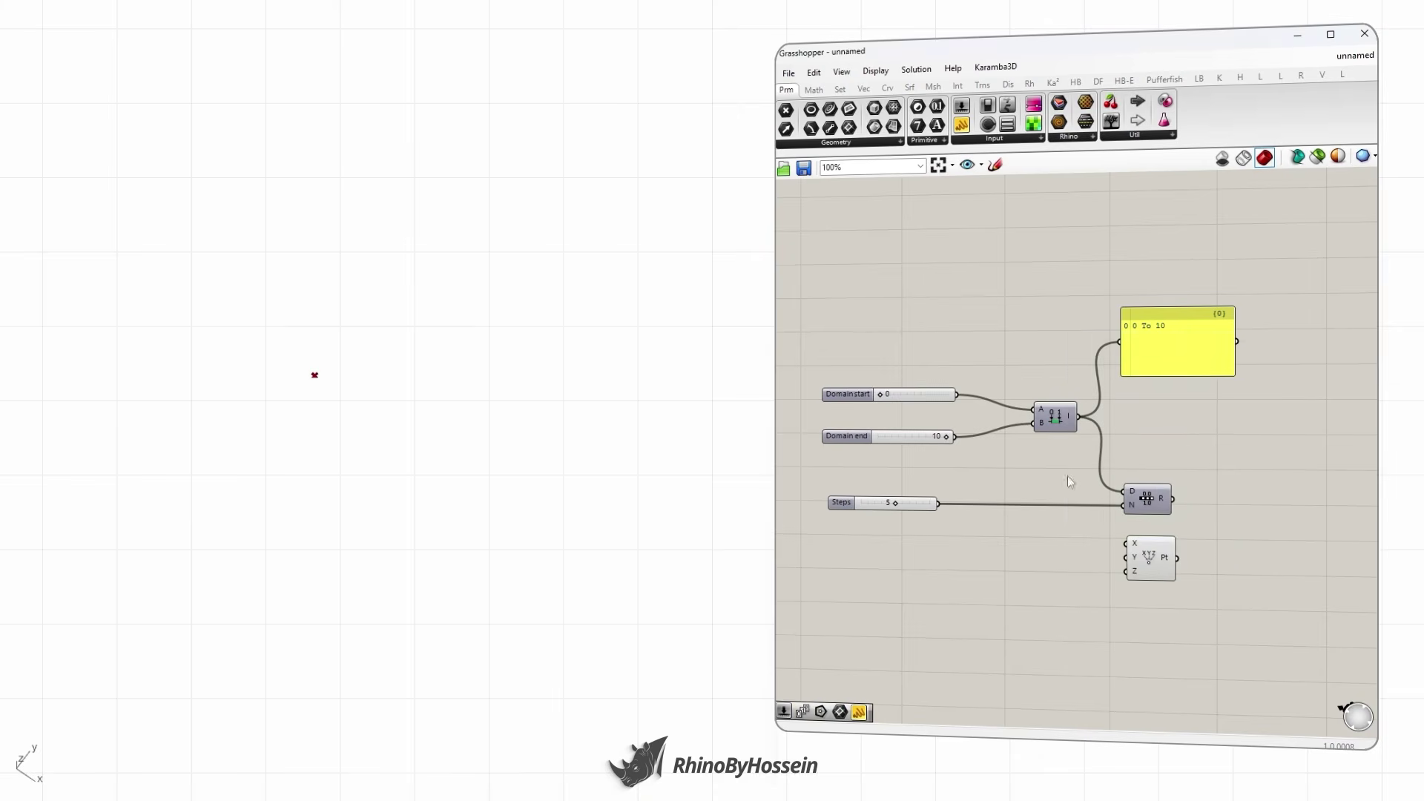
pyautogui.moveTo(1149, 575); pyautogui.dragTo(1277, 531)
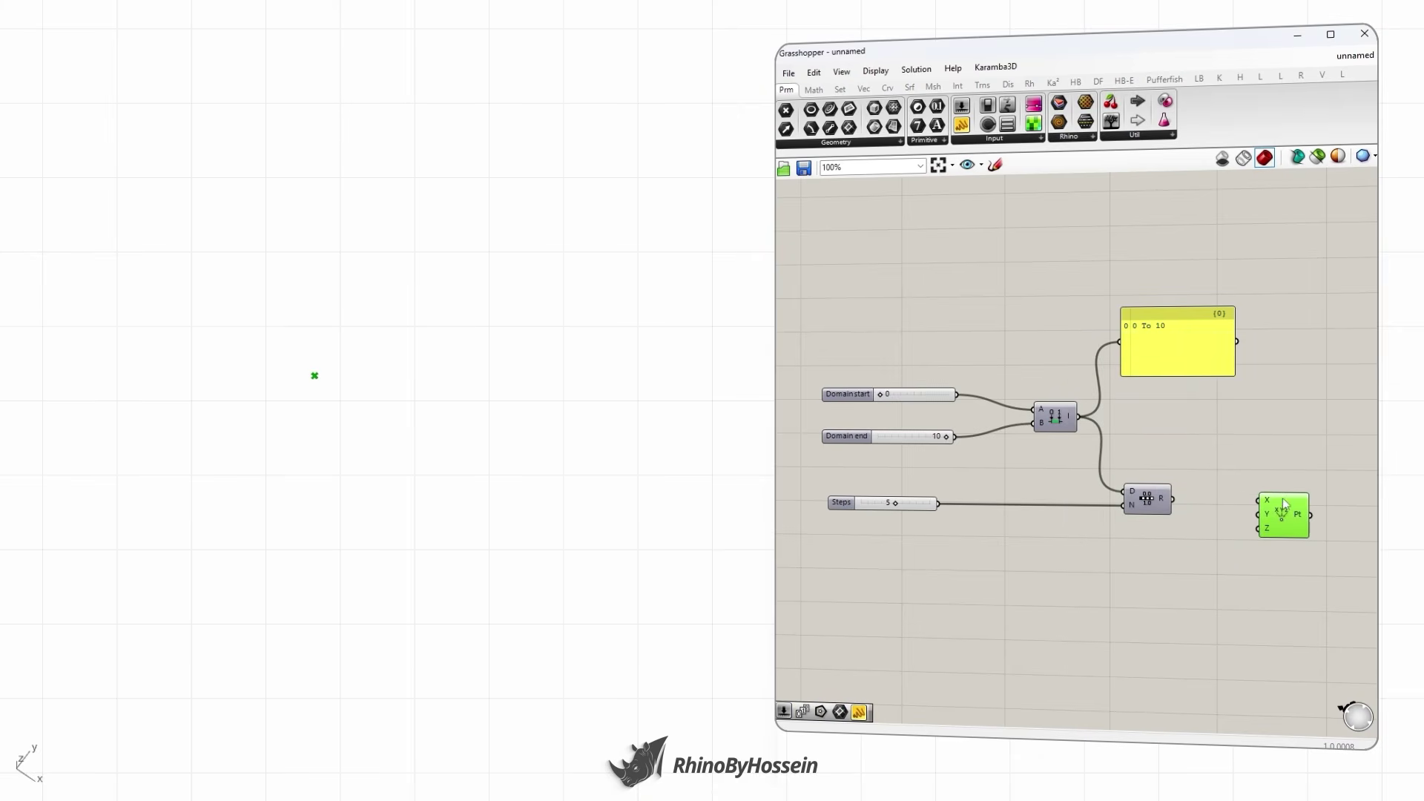
pyautogui.click(1227, 527)
pyautogui.click(1279, 525)
# - Connect Range's output to Construct Point's X input and set the Steps slider to 10
pyautogui.moveTo(1174, 501); pyautogui.dragTo(1258, 502)
pyautogui.moveTo(898, 505); pyautogui.dragTo(932, 511)
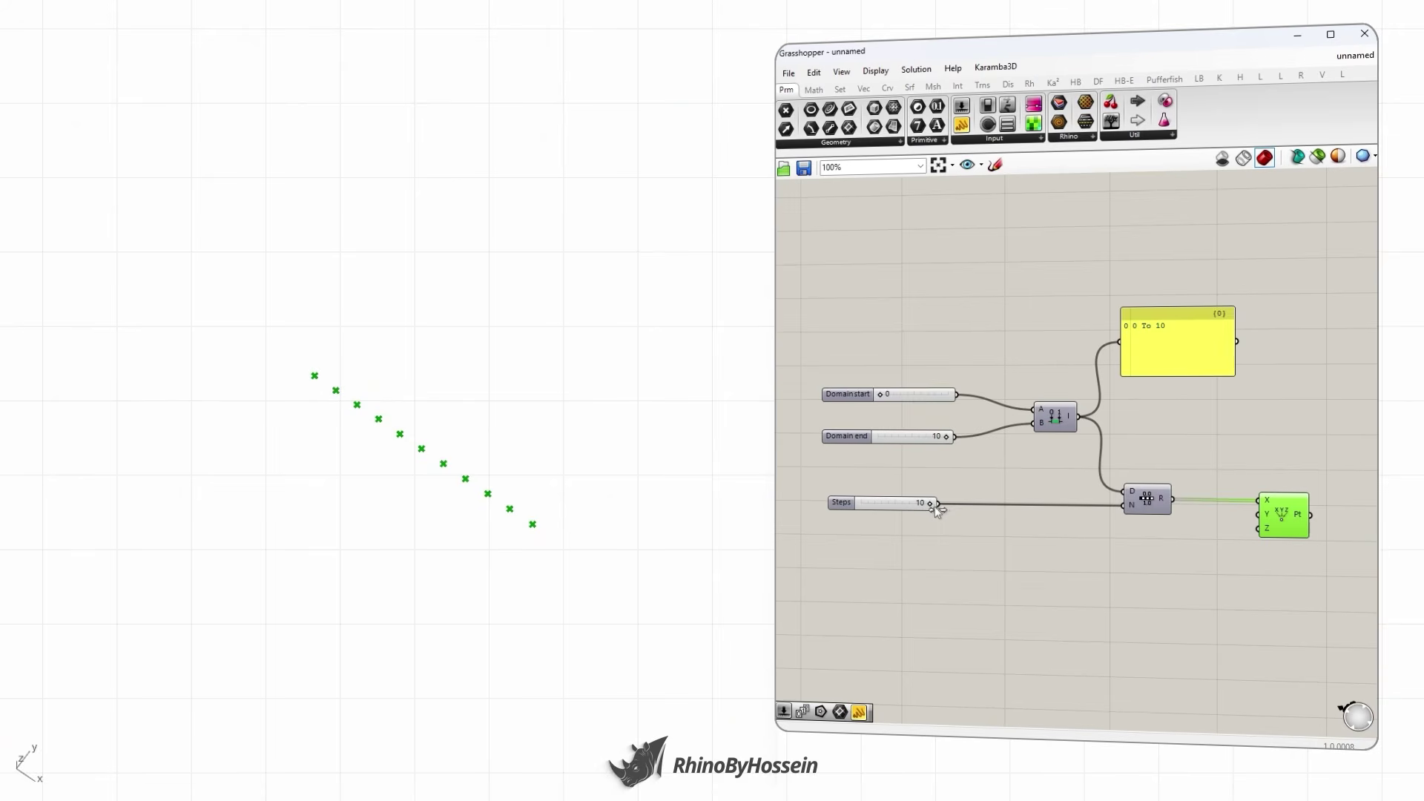
pyautogui.moveTo(858, 508); pyautogui.dragTo(855, 507)
pyautogui.click(865, 522)
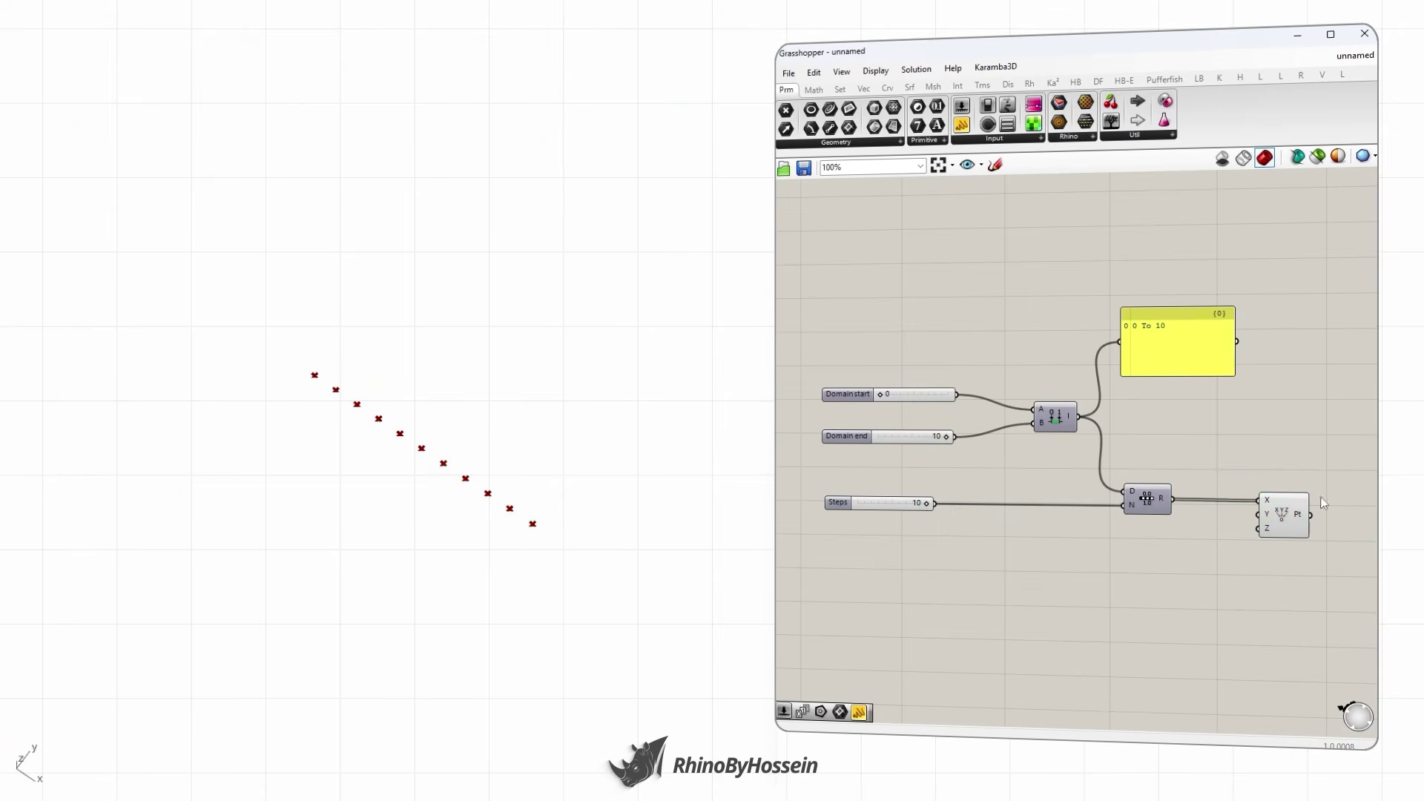
# - Add a number slider set to 0, connect it to Construct Point's Y input, and place it below the Range component
pyautogui.doubleClick(1168, 530)
pyautogui.write('slider')
pyautogui.press('Return')
pyautogui.moveTo(1220, 549); pyautogui.dragTo(1259, 515)
pyautogui.moveTo(1162, 548); pyautogui.dragTo(1062, 551)
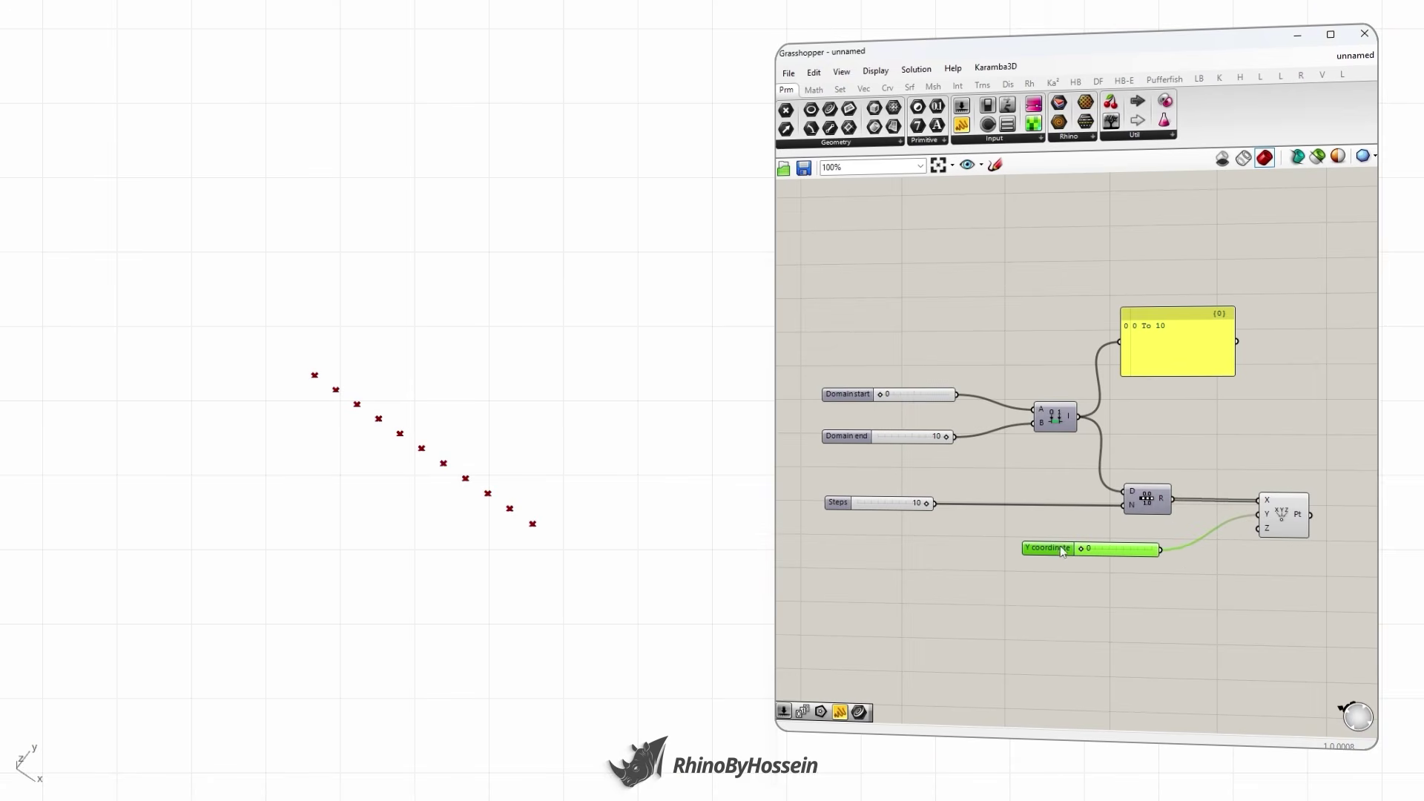
# - Connect the Y coordinate slider to Construct Point's Z input as well and shift the slider slightly below Range
pyautogui.moveTo(1163, 551); pyautogui.dragTo(1259, 530)
pyautogui.moveTo(1049, 548)
pyautogui.mouseDown()
pyautogui.moveTo(1043, 535)
pyautogui.moveTo(1055, 561)
pyautogui.mouseUp()
pyautogui.click(1169, 542)
pyautogui.click(1174, 590)
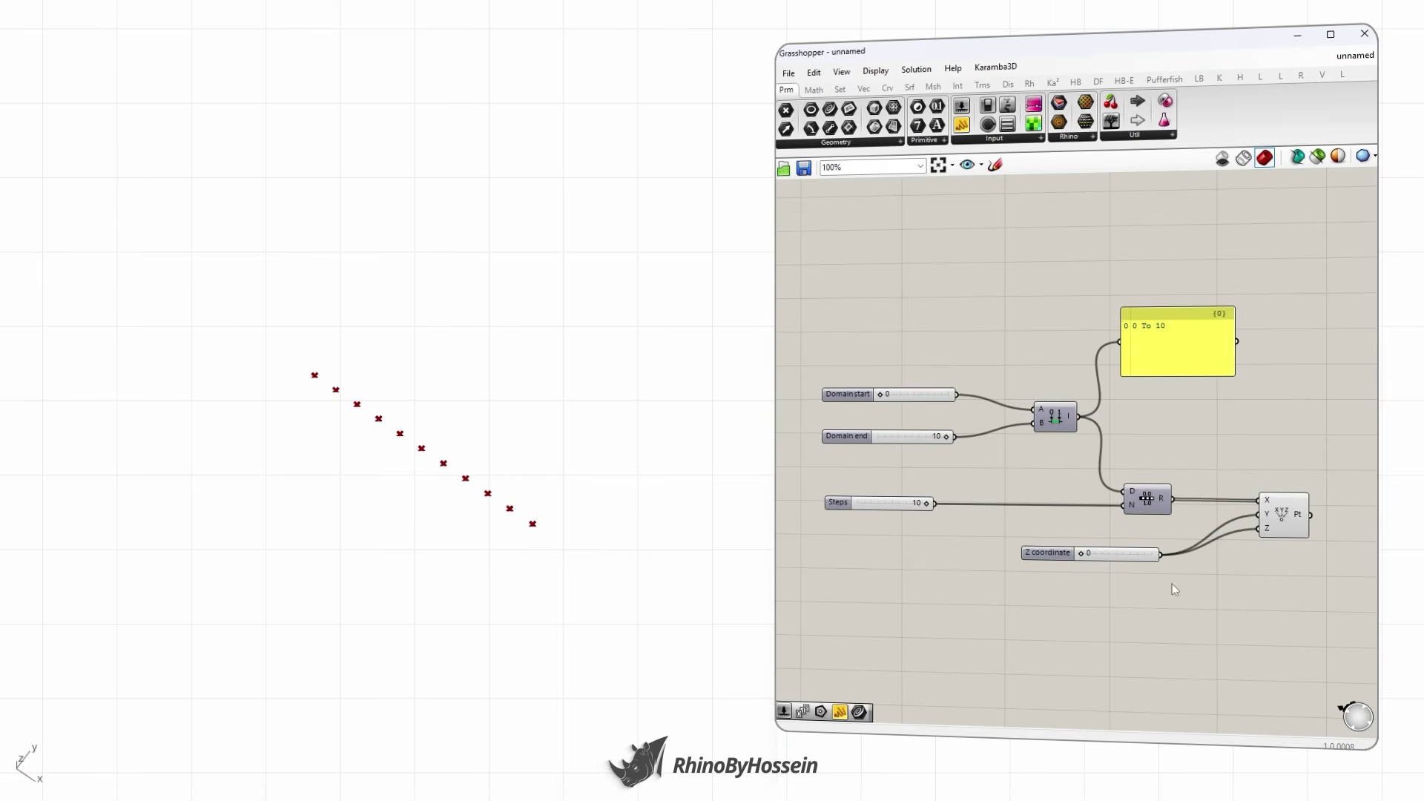
# - Move the panel above Construct Point and connect the point output to it
pyautogui.moveTo(1279, 572); pyautogui.dragTo(1112, 545, button='right')
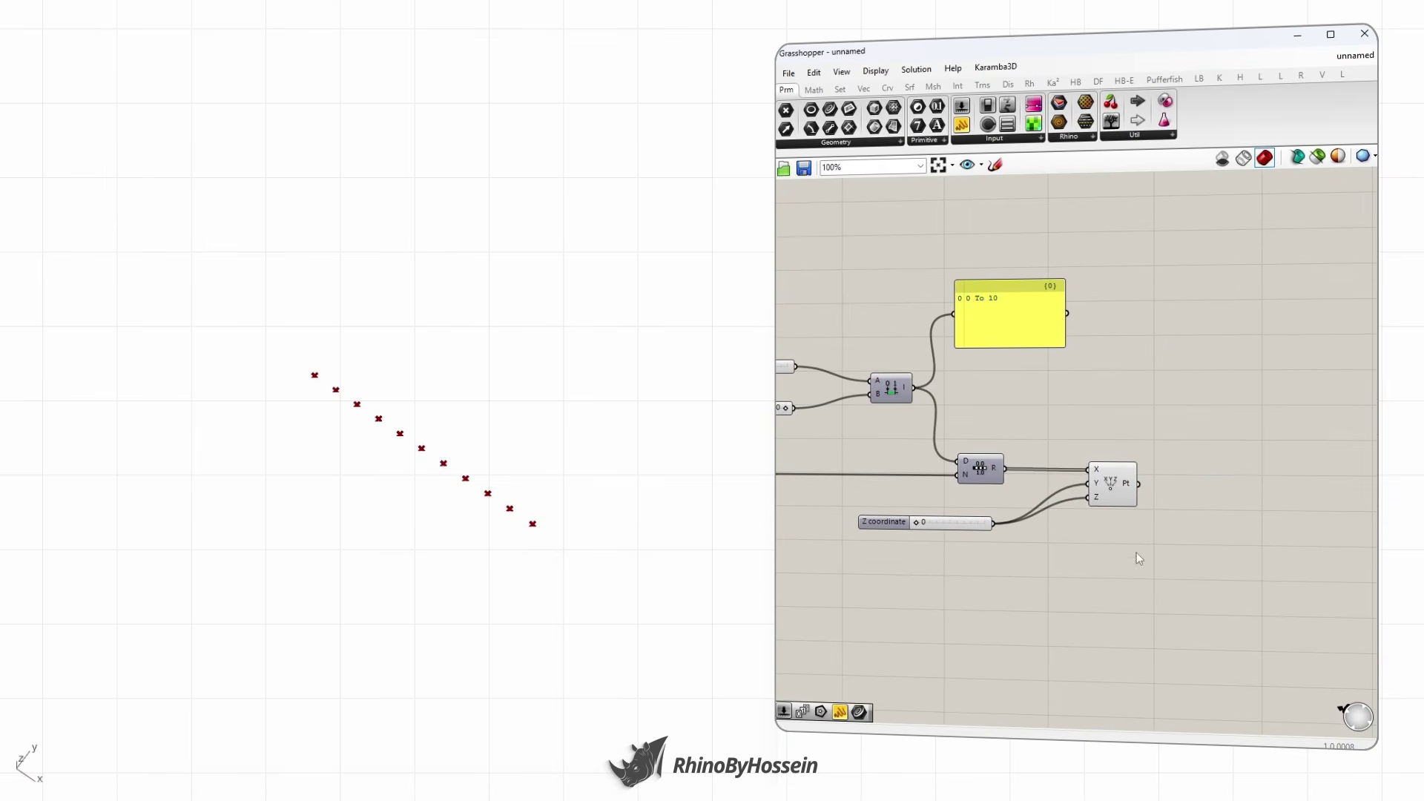
pyautogui.moveTo(1008, 335); pyautogui.dragTo(1152, 336)
pyautogui.moveTo(1139, 484); pyautogui.dragTo(1246, 318)
pyautogui.click(1263, 469)
pyautogui.scroll(-2, 1185, 436)
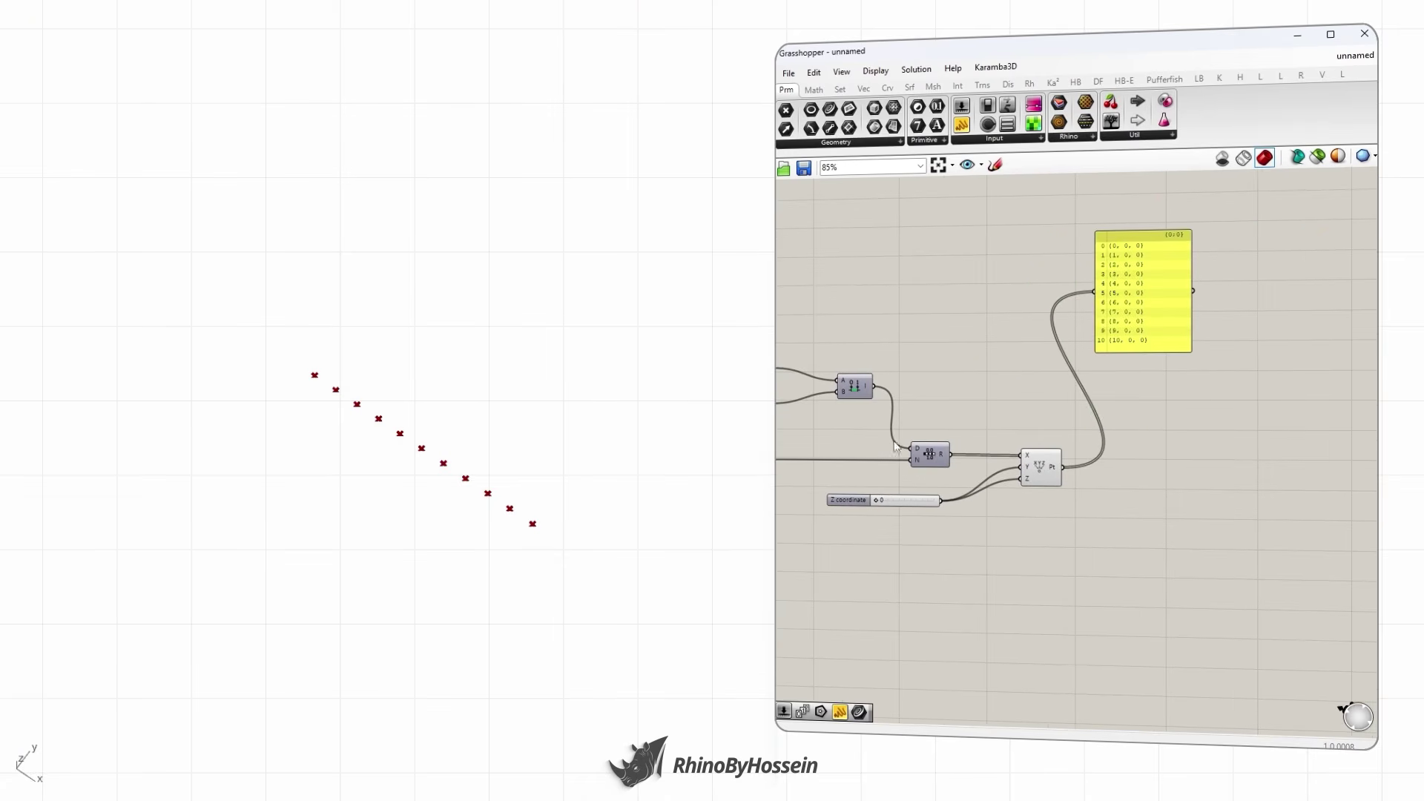
# - Add a Cull Pattern component, hide Construct Point's preview, and connect its points to the L input
pyautogui.doubleClick(1130, 513)
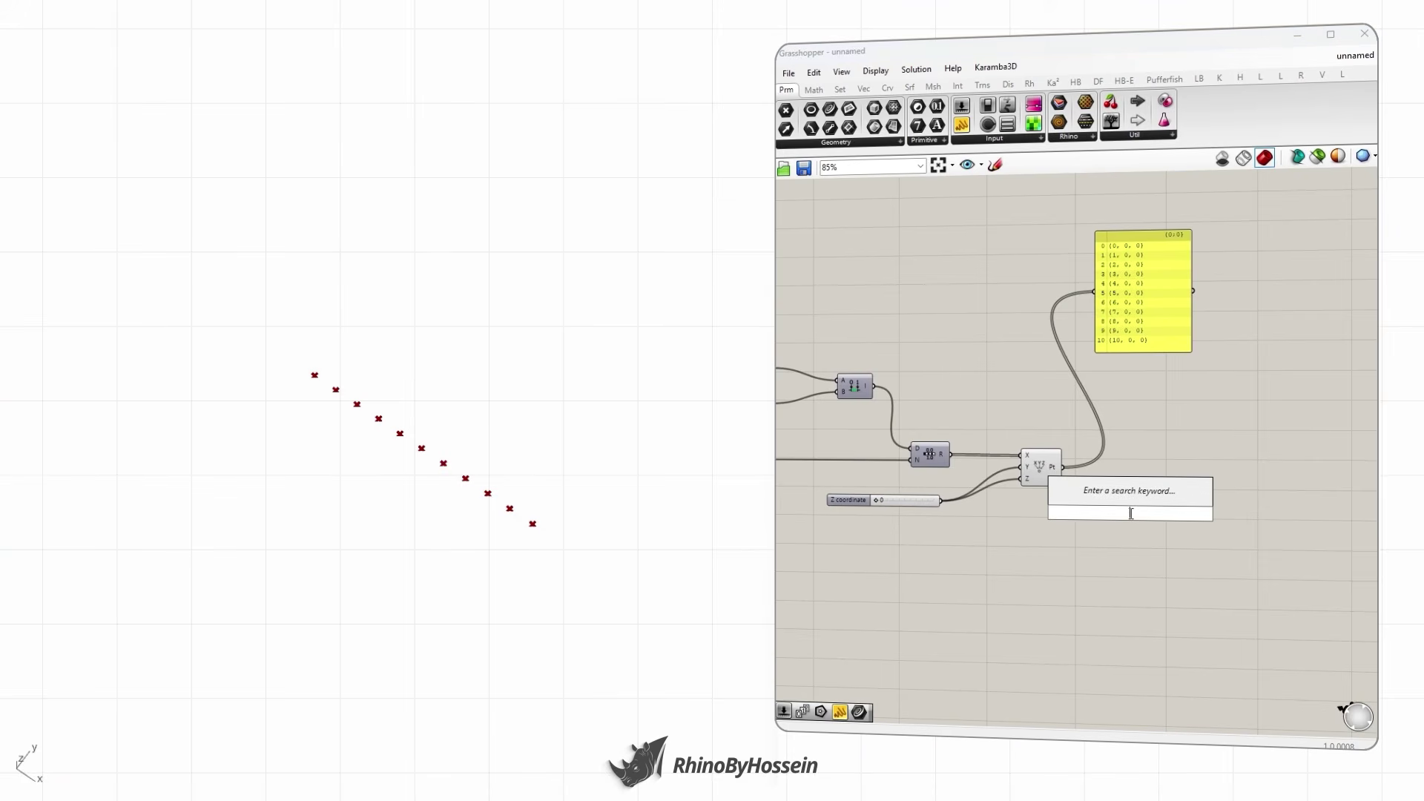
pyautogui.write('cull')
pyautogui.press('Return')
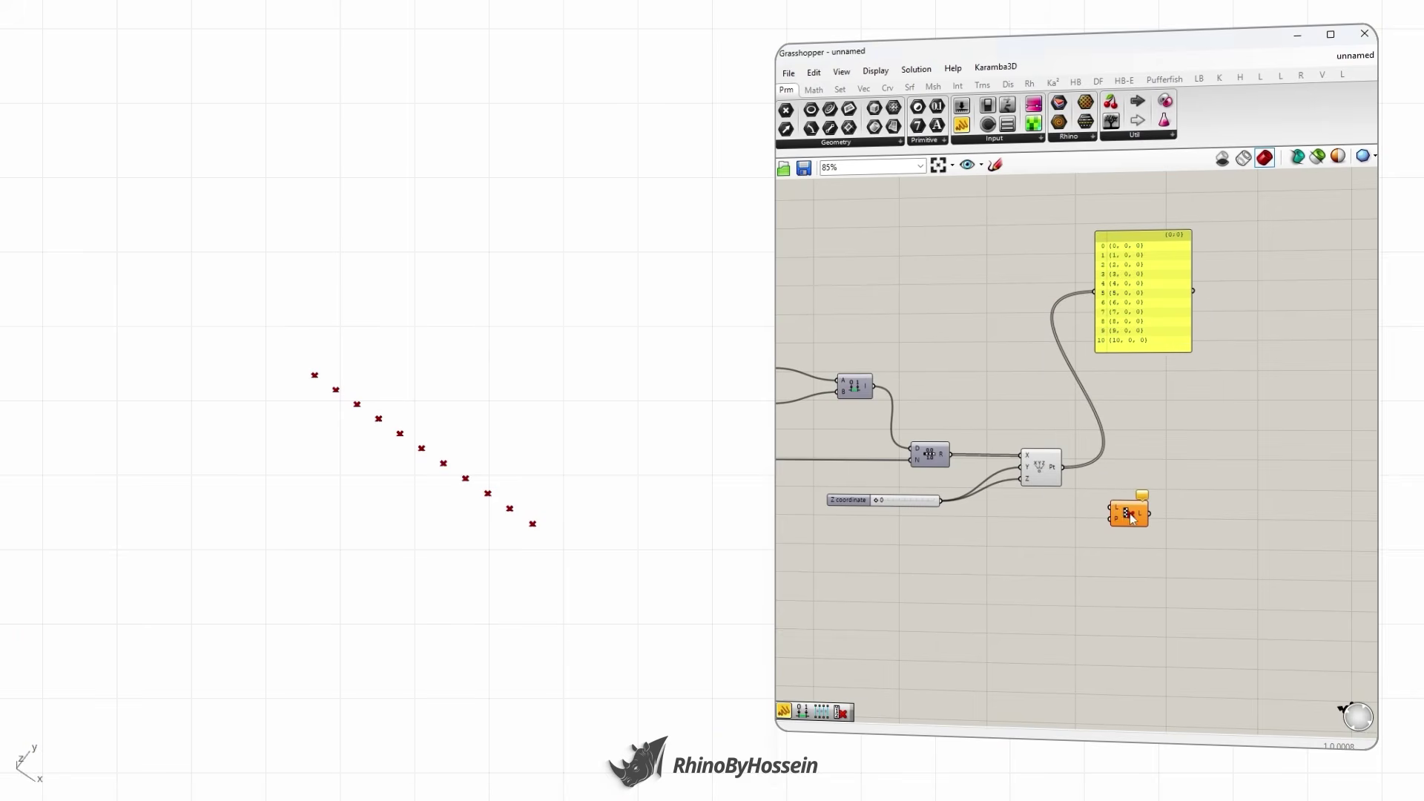
pyautogui.rightClick(1042, 470)
pyautogui.click(1079, 498)
pyautogui.moveTo(1128, 517); pyautogui.dragTo(1181, 507)
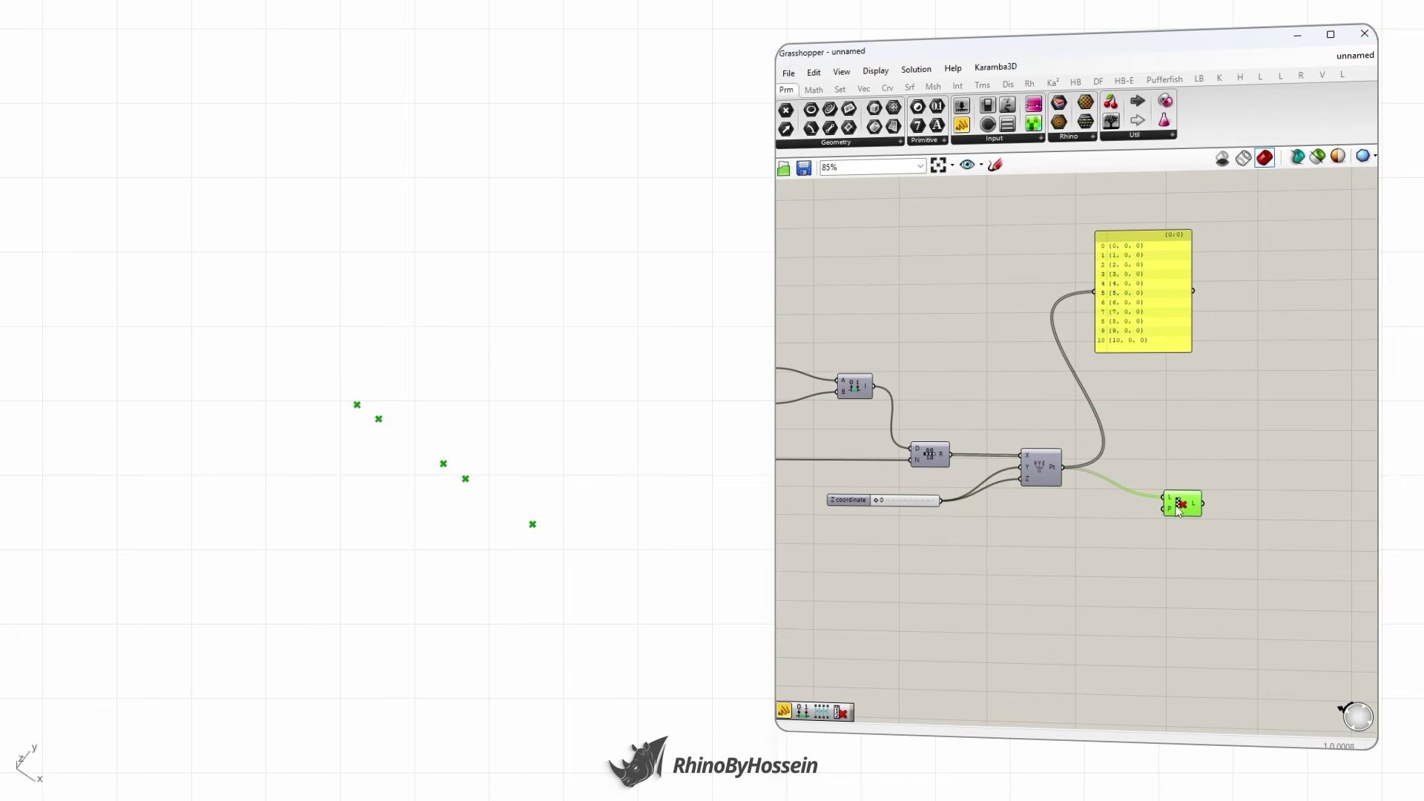
# - Add a panel below the coordinate slider containing true and false on separate lines
pyautogui.click(1048, 573)
pyautogui.moveTo(972, 187); pyautogui.dragTo(1023, 553)
pyautogui.doubleClick(1030, 553)
pyautogui.write('true')
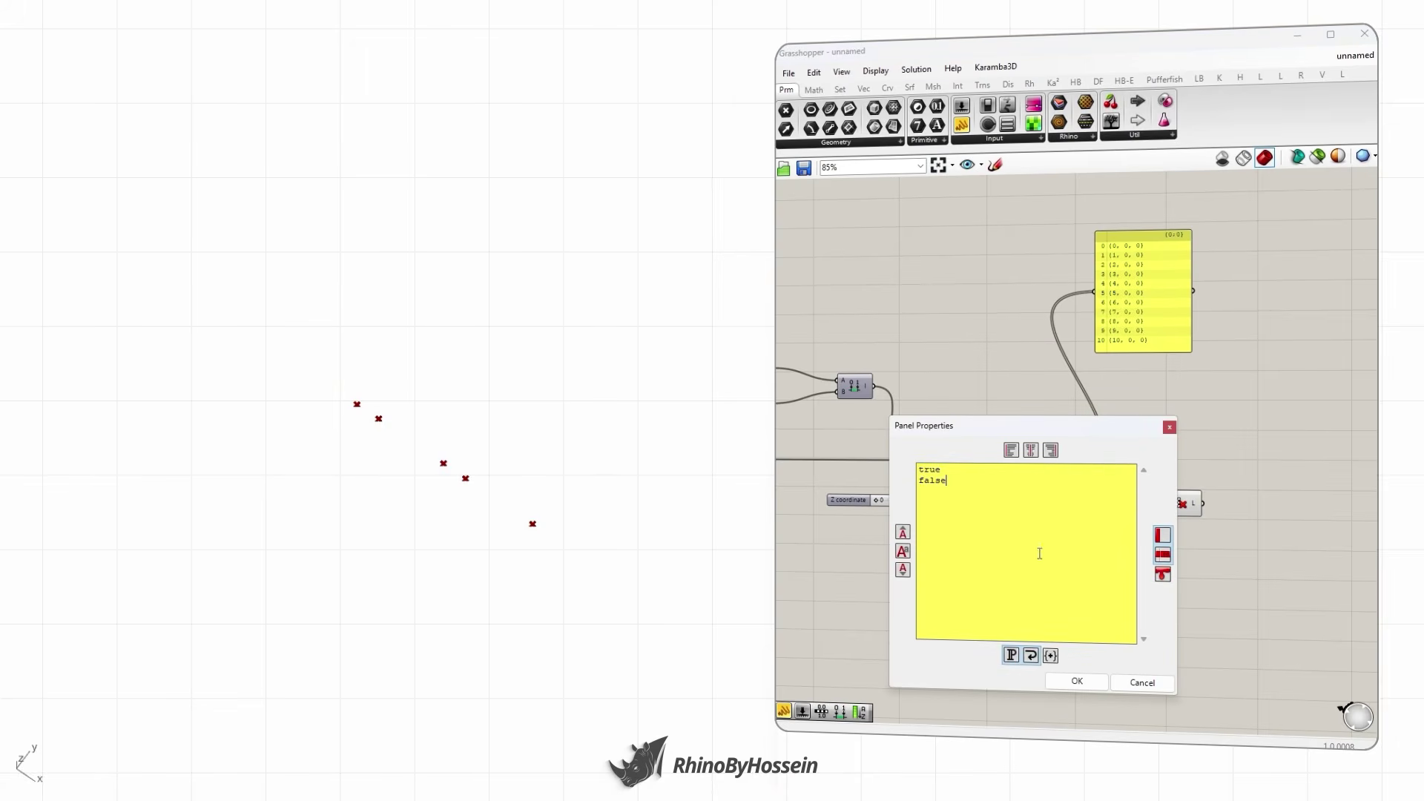
pyautogui.click(1072, 682)
# - Disable Multiline Data on the true/false panel and connect it to Cull Pattern's P input
pyautogui.rightClick(1029, 547)
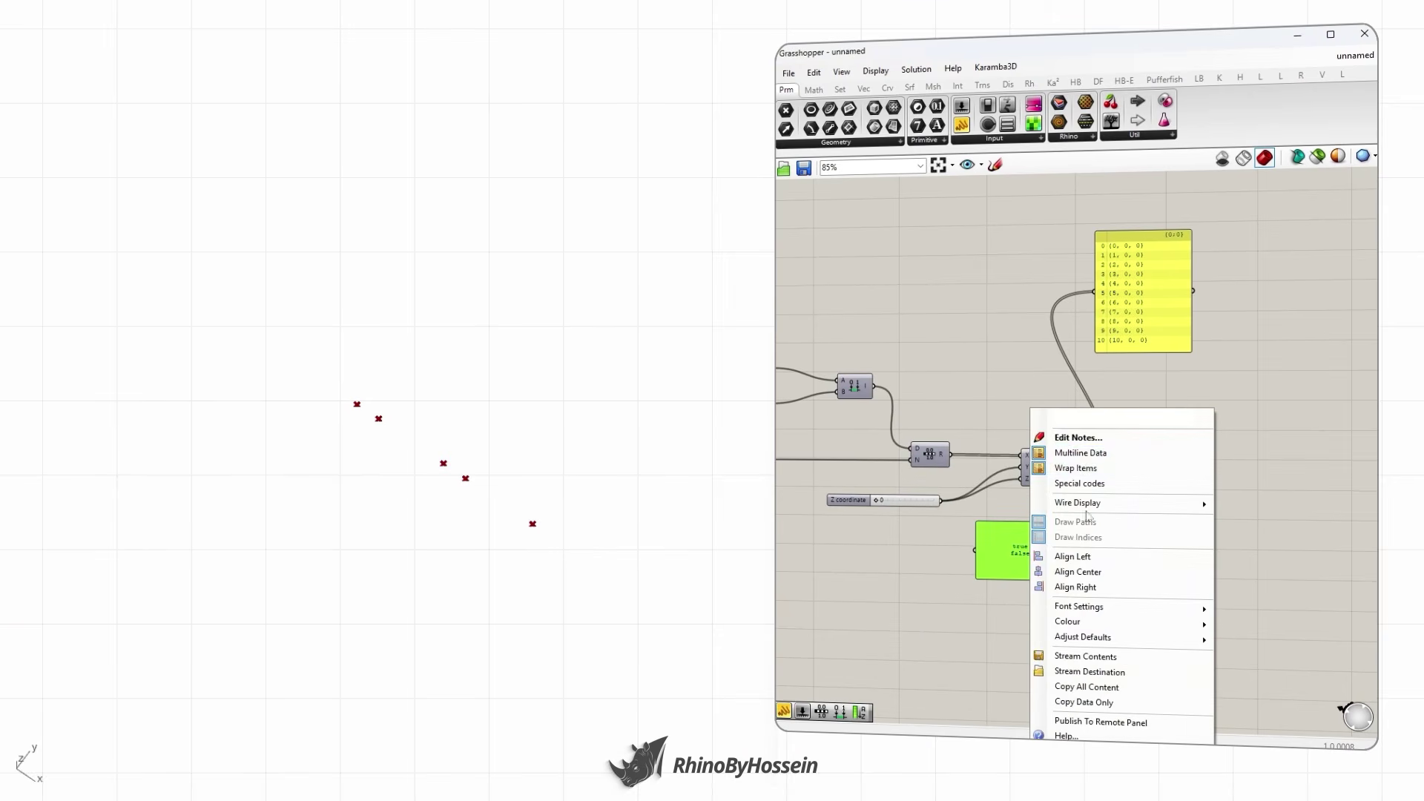
pyautogui.click(1073, 454)
pyautogui.click(1091, 590)
pyautogui.moveTo(1073, 554); pyautogui.dragTo(1162, 509)
pyautogui.click(1184, 507)
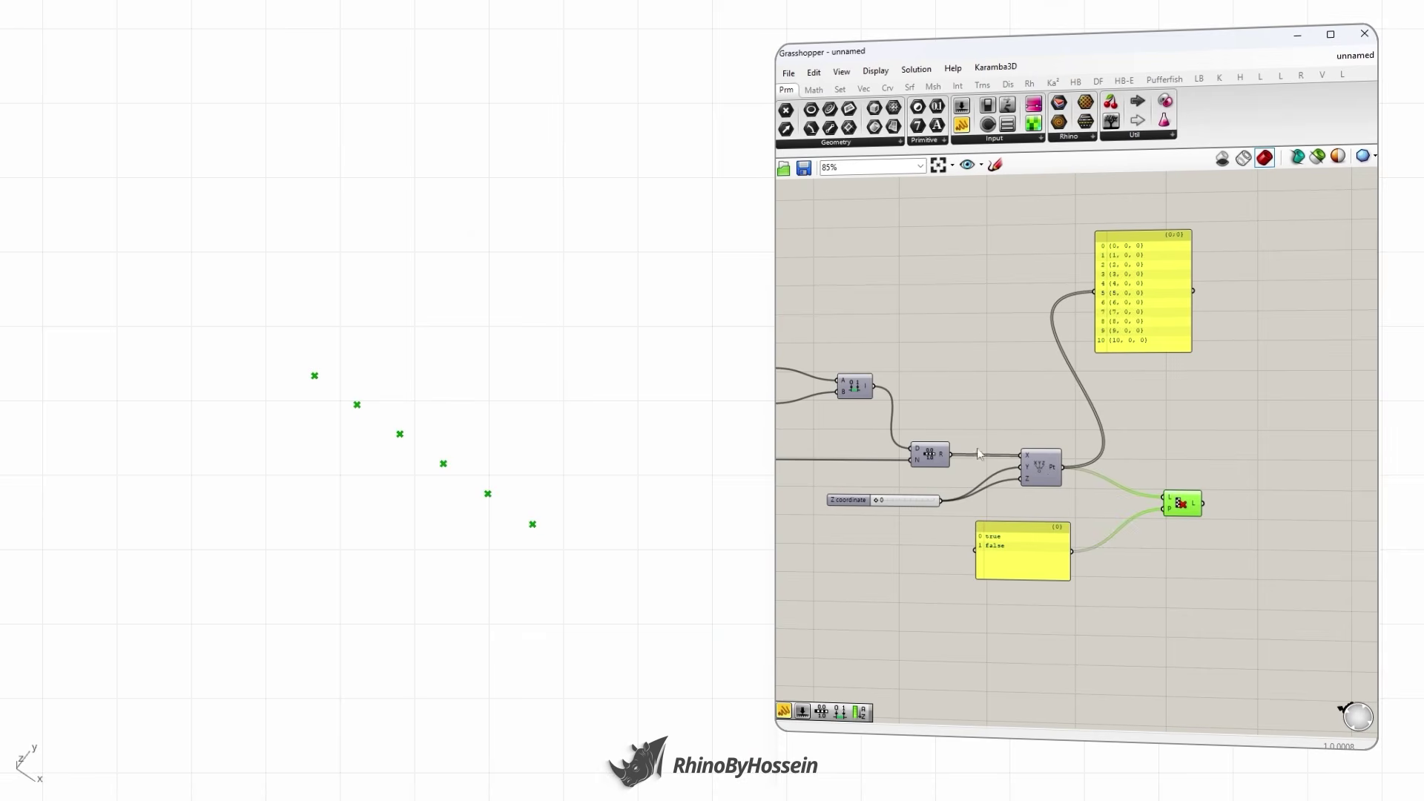
# - Turn Construct Point's preview back on and select Cull Pattern to compare the remaining points
pyautogui.rightClick(1038, 473)
pyautogui.press('Escape')
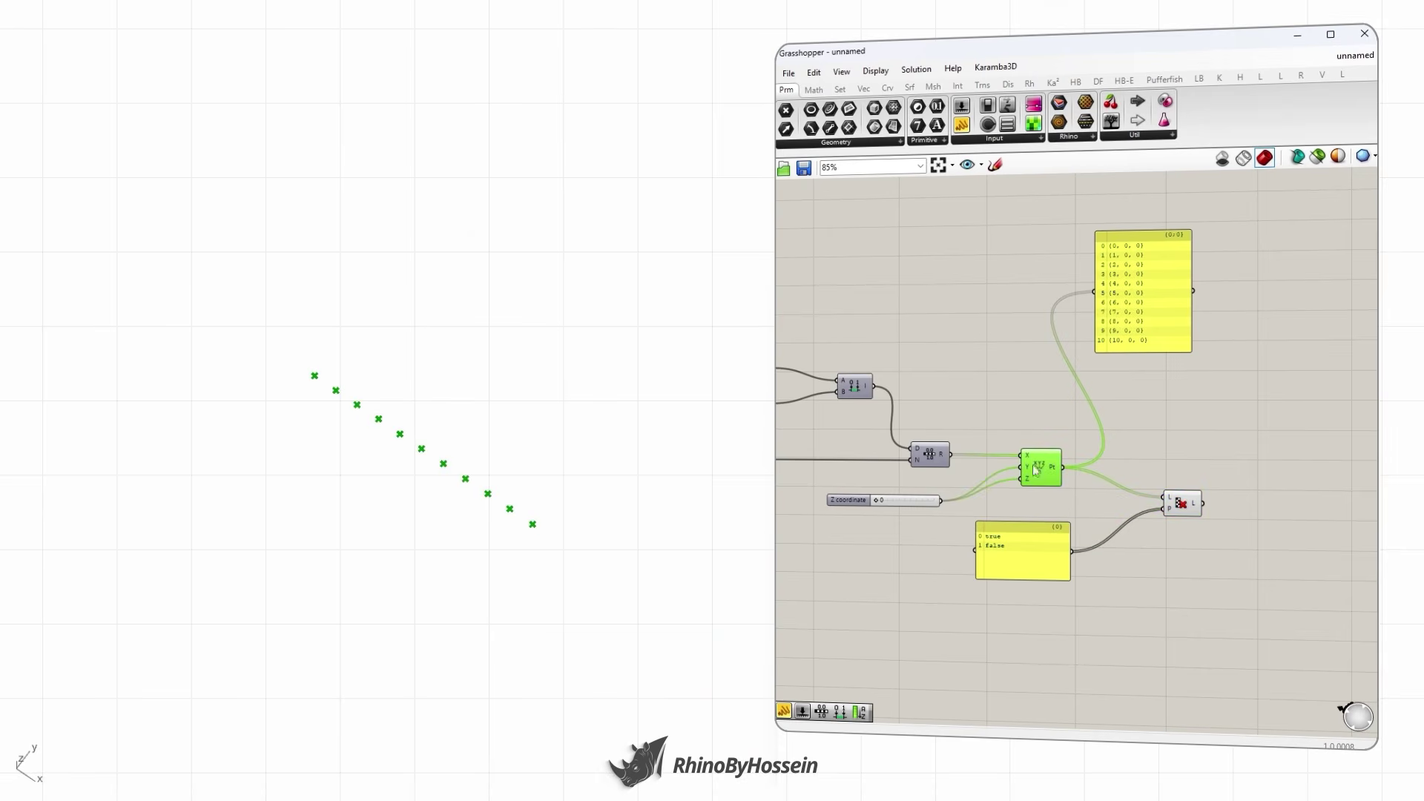
pyautogui.click(1183, 556)
pyautogui.click(1183, 505)
# - Add a Polygon component and connect Cull Pattern's output to its P input
pyautogui.doubleClick(1227, 575)
pyautogui.write('poly')
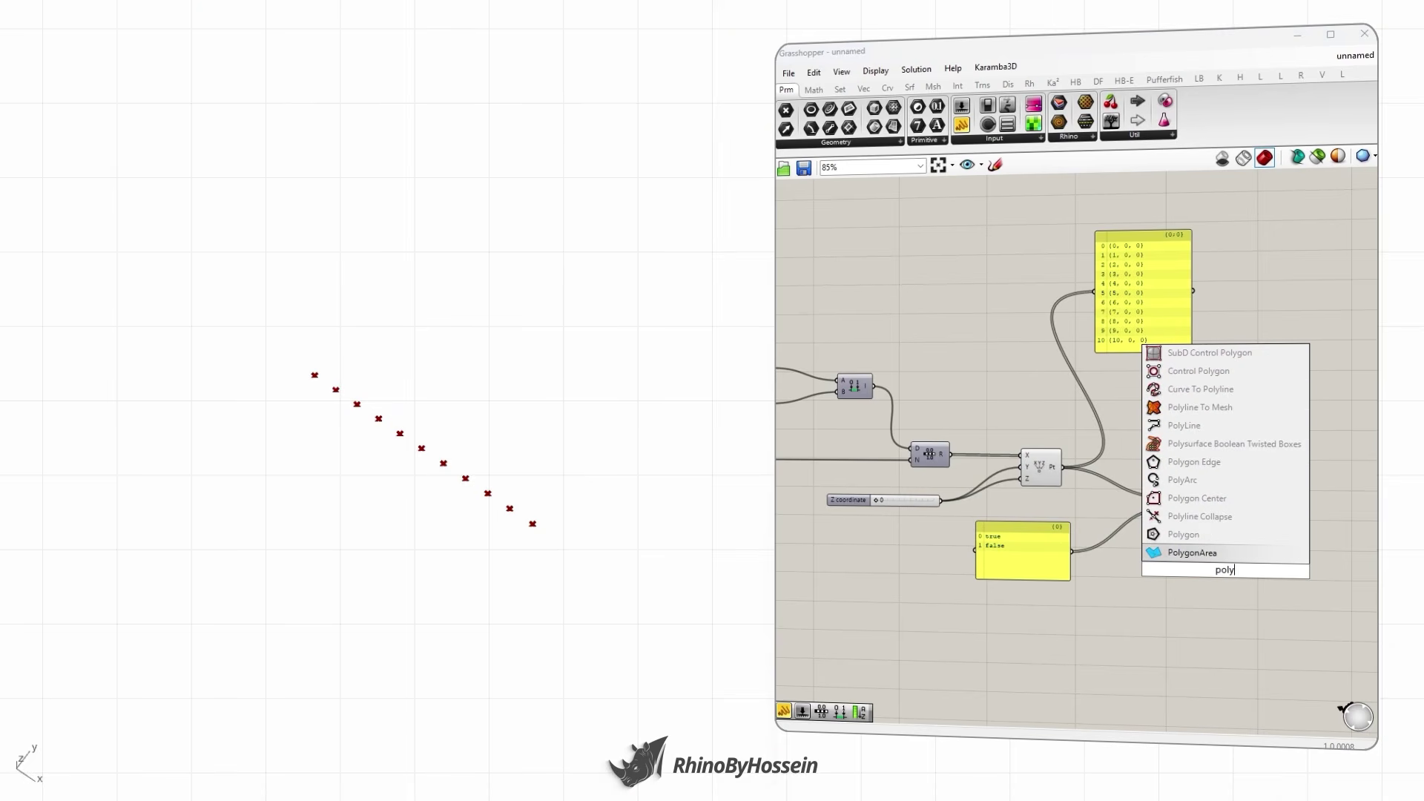
pyautogui.click(1186, 534)
pyautogui.moveTo(1201, 505); pyautogui.dragTo(1305, 534)
pyautogui.scroll(-2, 1203, 552)
# - Add a Random component and position it below and to the left of the Polygon component
pyautogui.click(1150, 581)
pyautogui.doubleClick(1146, 581)
pyautogui.write('random')
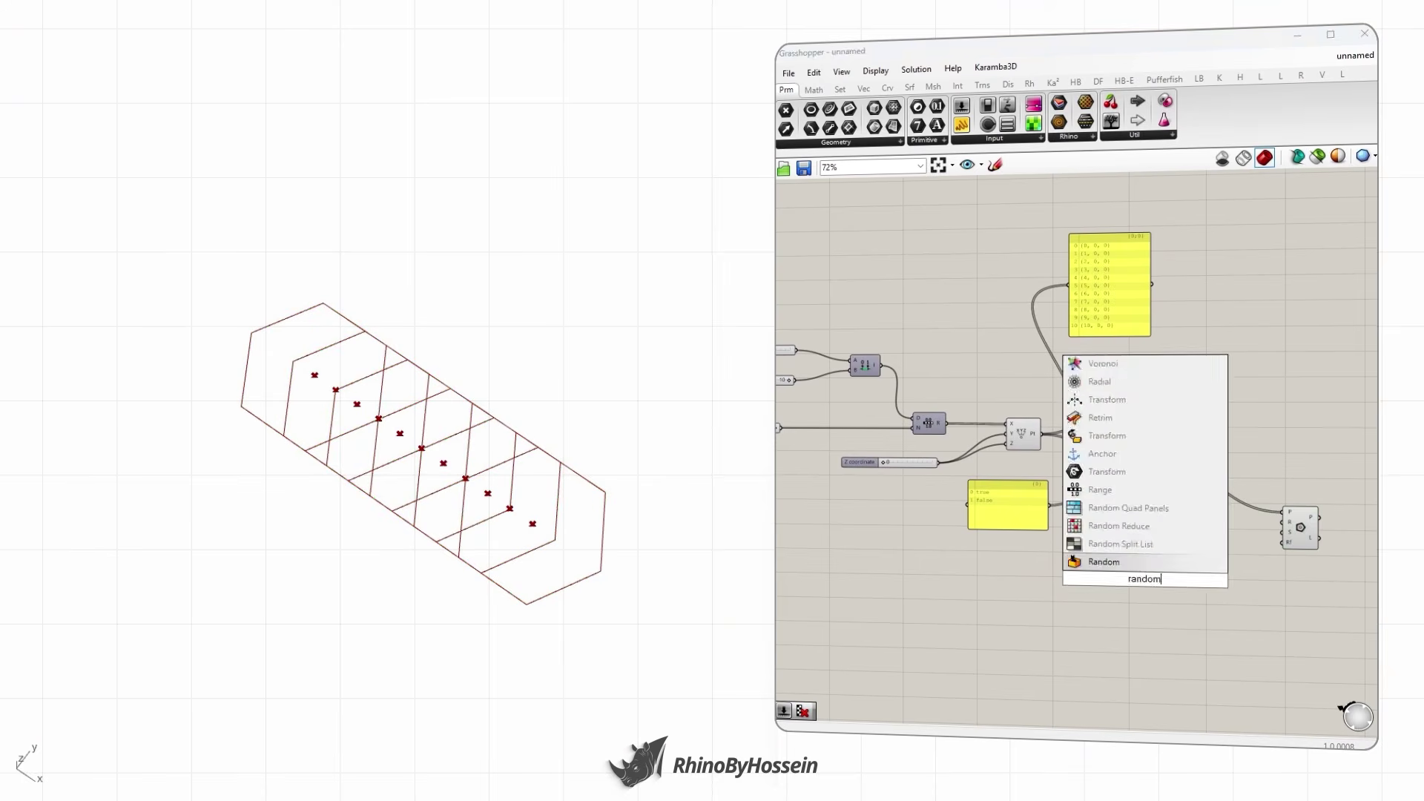
pyautogui.press('Return')
pyautogui.scroll(1, 1149, 582)
pyautogui.moveTo(1147, 583); pyautogui.dragTo(1185, 586)
# - Add a Construct Domain component and connect it to Random's R input
pyautogui.doubleClick(1016, 581)
pyautogui.write('doma')
pyautogui.click(994, 440)
pyautogui.moveTo(1036, 581); pyautogui.dragTo(1158, 574)
# - Add sliders for the radius domain's start and end, setting the start to 0
pyautogui.doubleClick(917, 571)
pyautogui.moveTo(1016, 582)
pyautogui.mouseDown()
pyautogui.moveTo(1040, 578)
pyautogui.moveTo(1022, 572)
pyautogui.moveTo(1025, 584)
pyautogui.mouseUp()
pyautogui.write('0')
pyautogui.press('Return')
pyautogui.scroll(-1, 1023, 586)
pyautogui.moveTo(964, 593); pyautogui.dragTo(1012, 574, button='right')
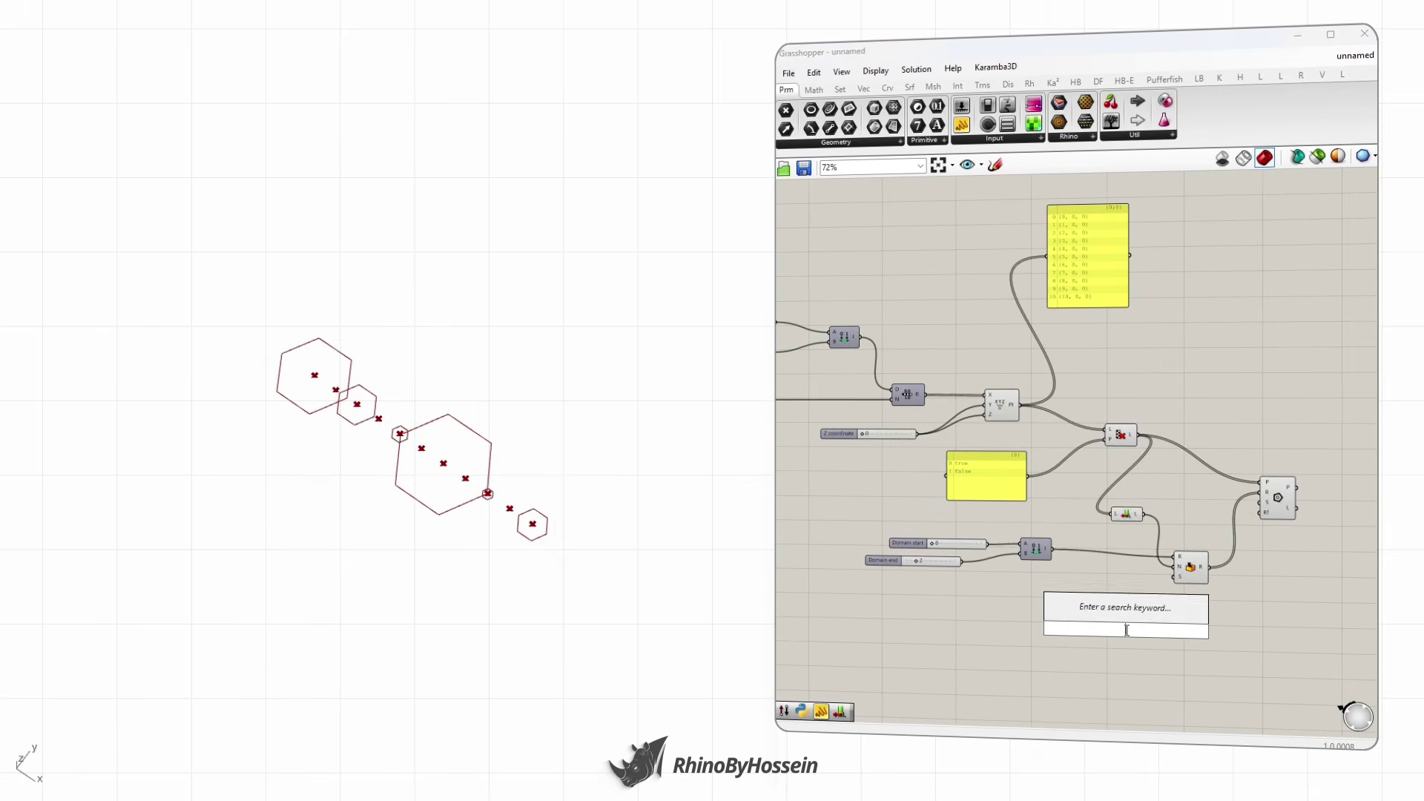
# - Add a Series component below Random and connect a slider set to 3 to its start input
pyautogui.write('series')
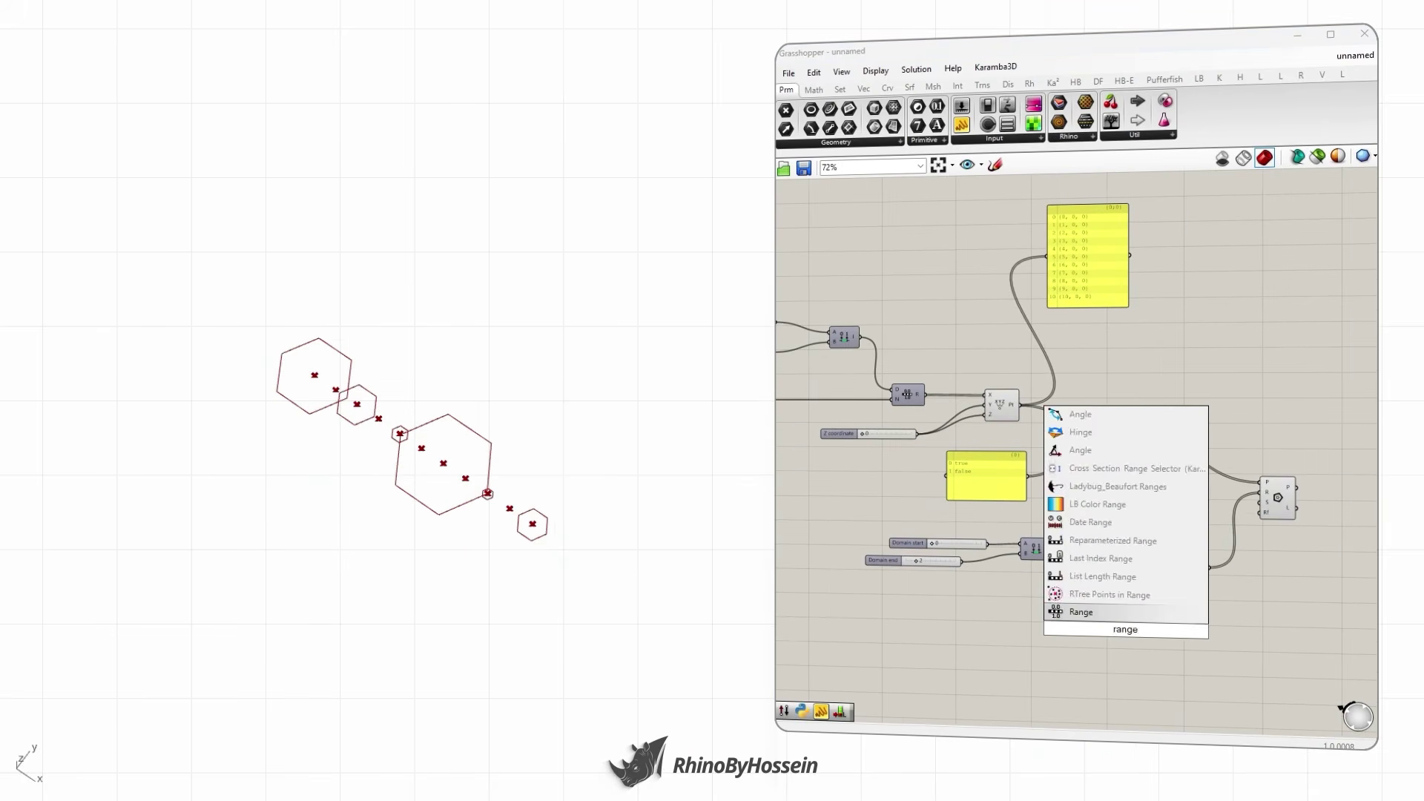
pyautogui.press('Return')
pyautogui.moveTo(1139, 640); pyautogui.dragTo(1149, 639)
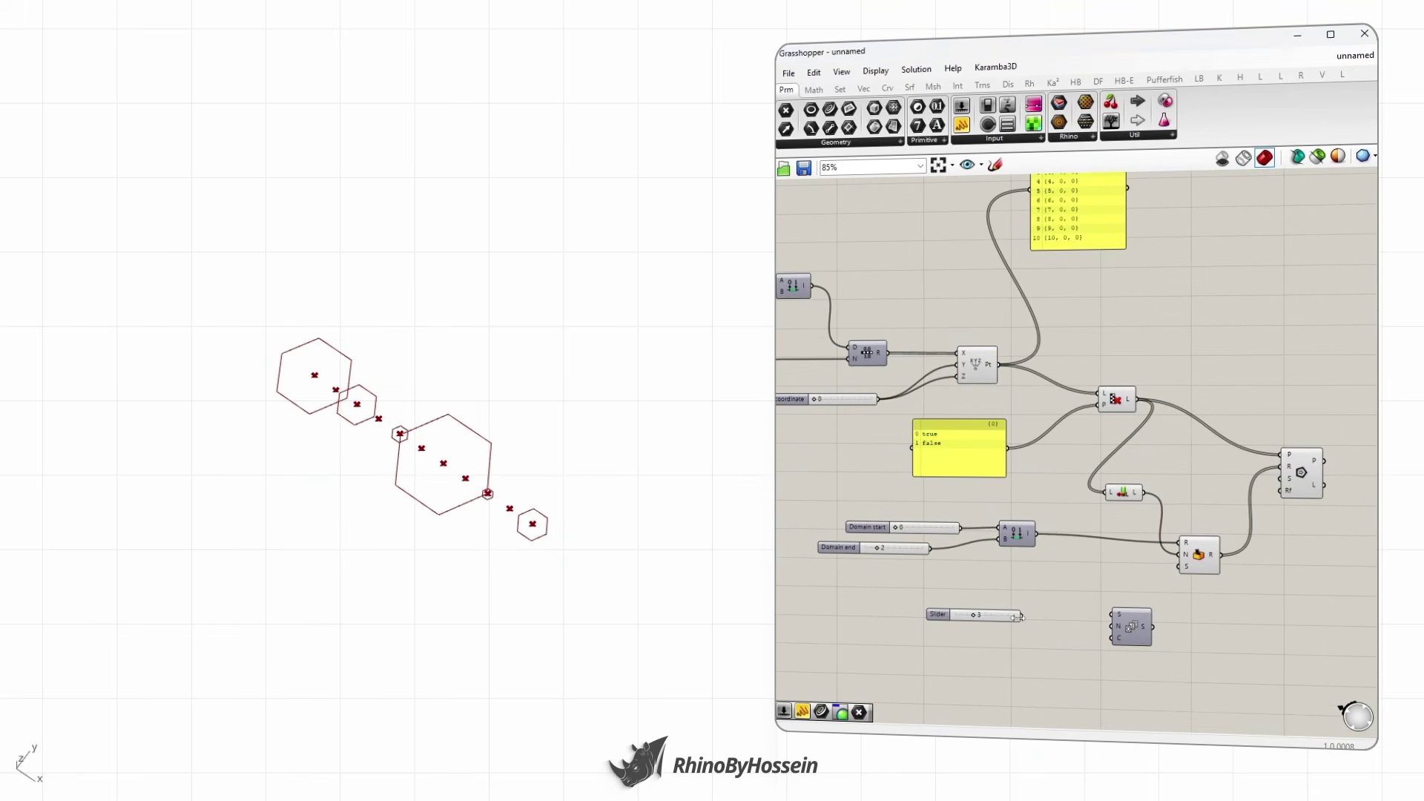
pyautogui.moveTo(1022, 614); pyautogui.dragTo(1112, 615)
# - Connect a slider set to 1 as the Series step and feed List Length's output into its count input
pyautogui.doubleClick(947, 630)
pyautogui.write('1')
pyautogui.moveTo(936, 615); pyautogui.dragTo(1111, 627)
pyautogui.press('Return')
pyautogui.moveTo(1143, 493); pyautogui.dragTo(1114, 638)
pyautogui.moveTo(1297, 602); pyautogui.dragTo(1218, 476, button='right')
pyautogui.scroll(-1, 1218, 476)
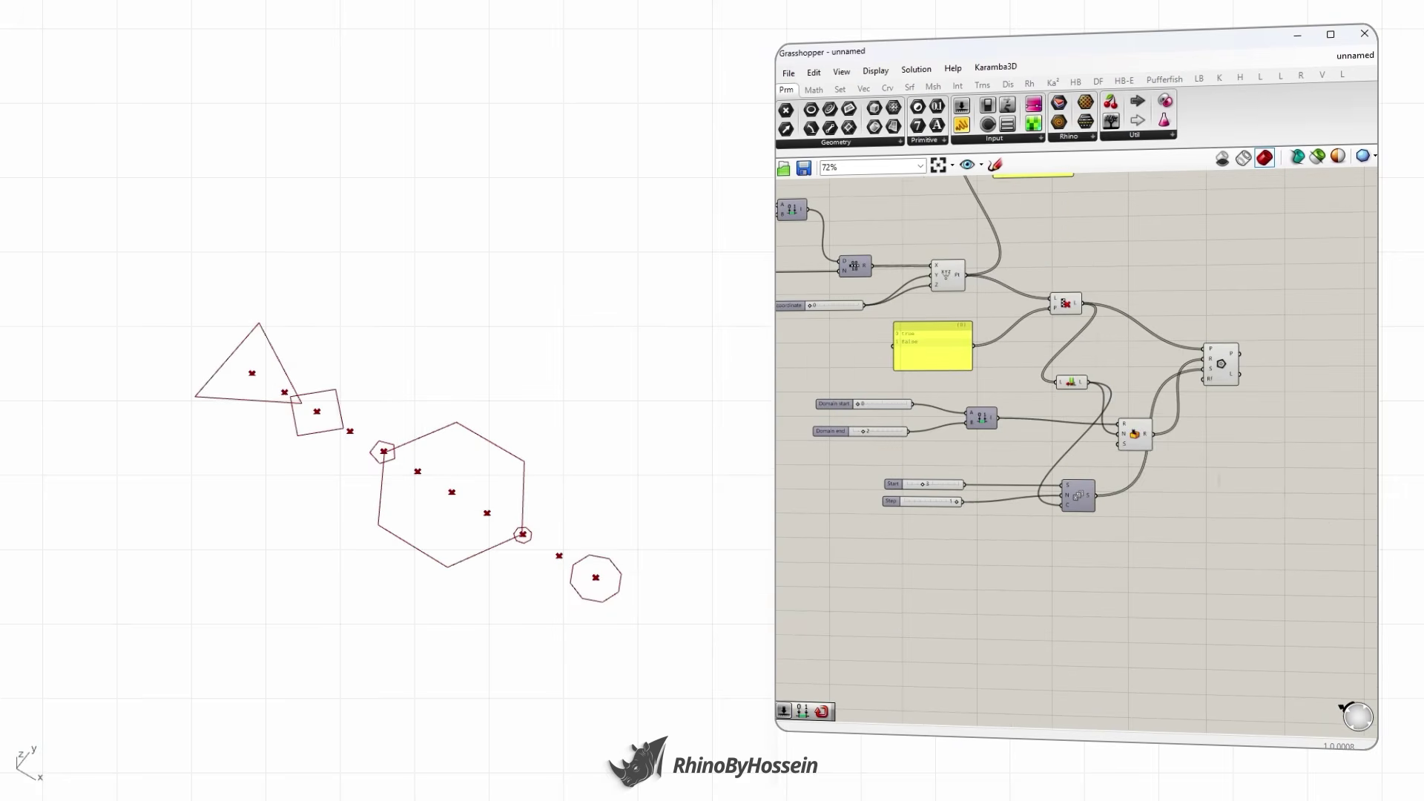
# - Add an Extrude component fed by the polygons and a Unit Z component for its direction
pyautogui.doubleClick(1218, 476)
pyautogui.write('extrude')
pyautogui.press('Return')
pyautogui.moveTo(1237, 354); pyautogui.dragTo(1305, 439)
pyautogui.doubleClick(1243, 468)
pyautogui.write('z')
pyautogui.press('Return')
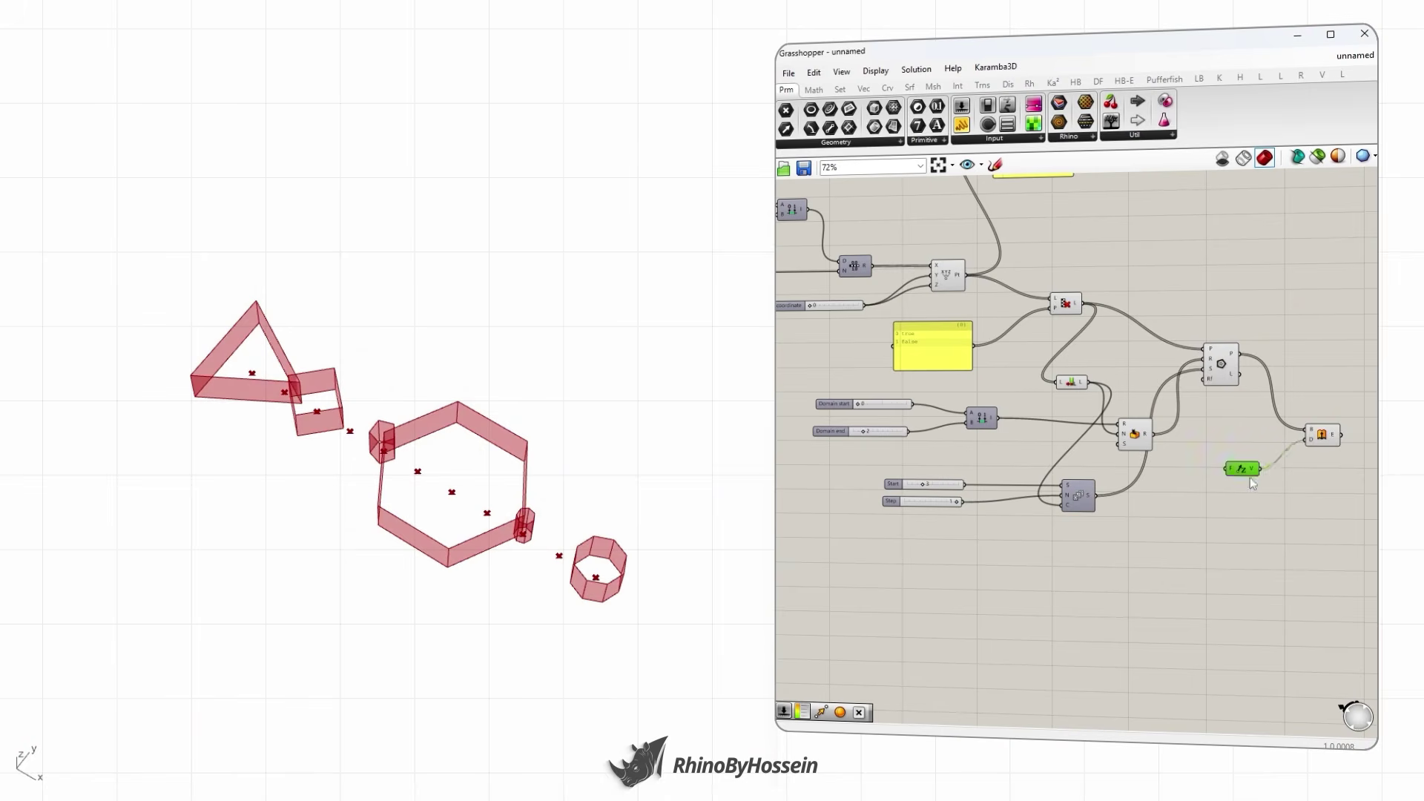
# - Add a Range component below Unit Z and connect the radius Construct Domain's output to its D input
pyautogui.rightClick(1209, 545)
pyautogui.click(1187, 520)
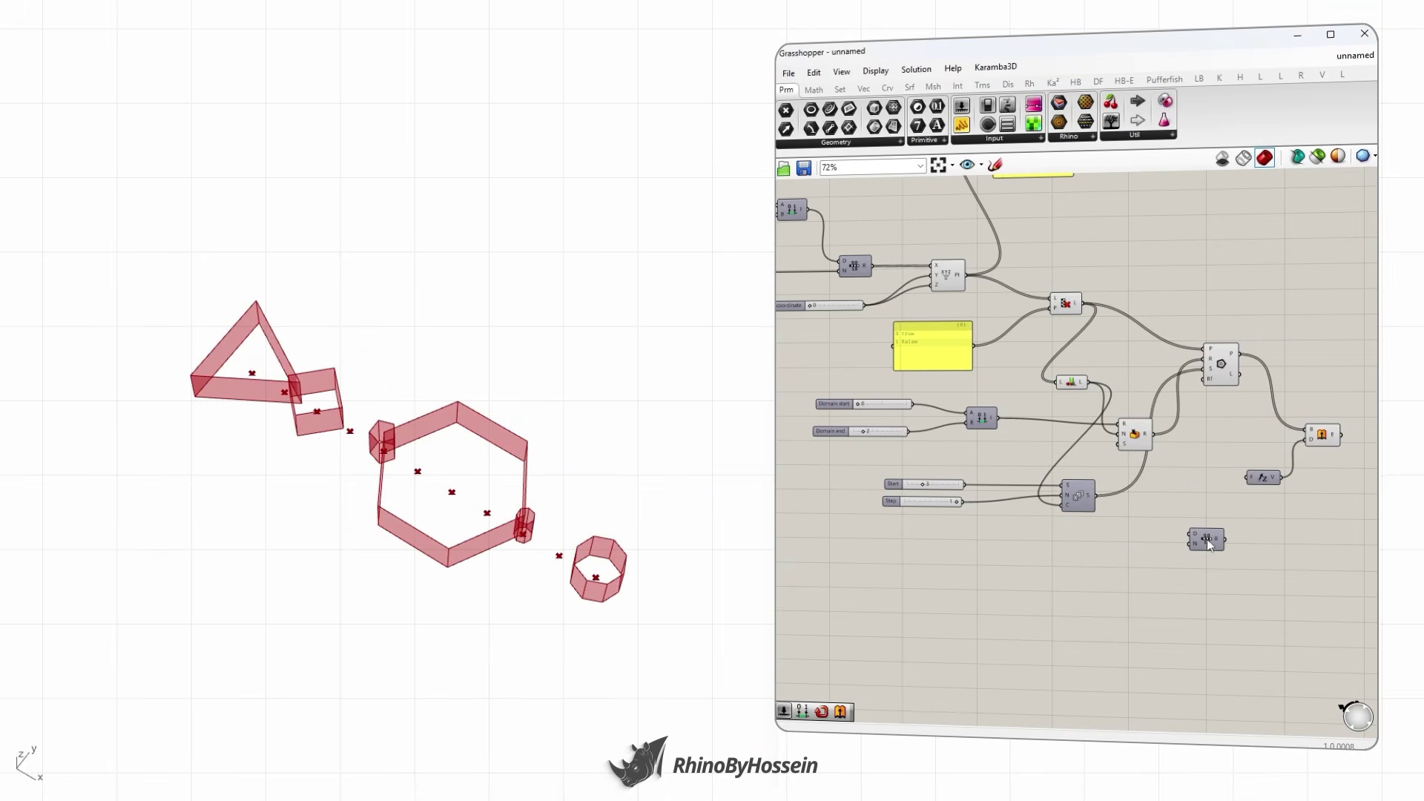
pyautogui.moveTo(1063, 495); pyautogui.dragTo(999, 403, button='right')
pyautogui.click(975, 405)
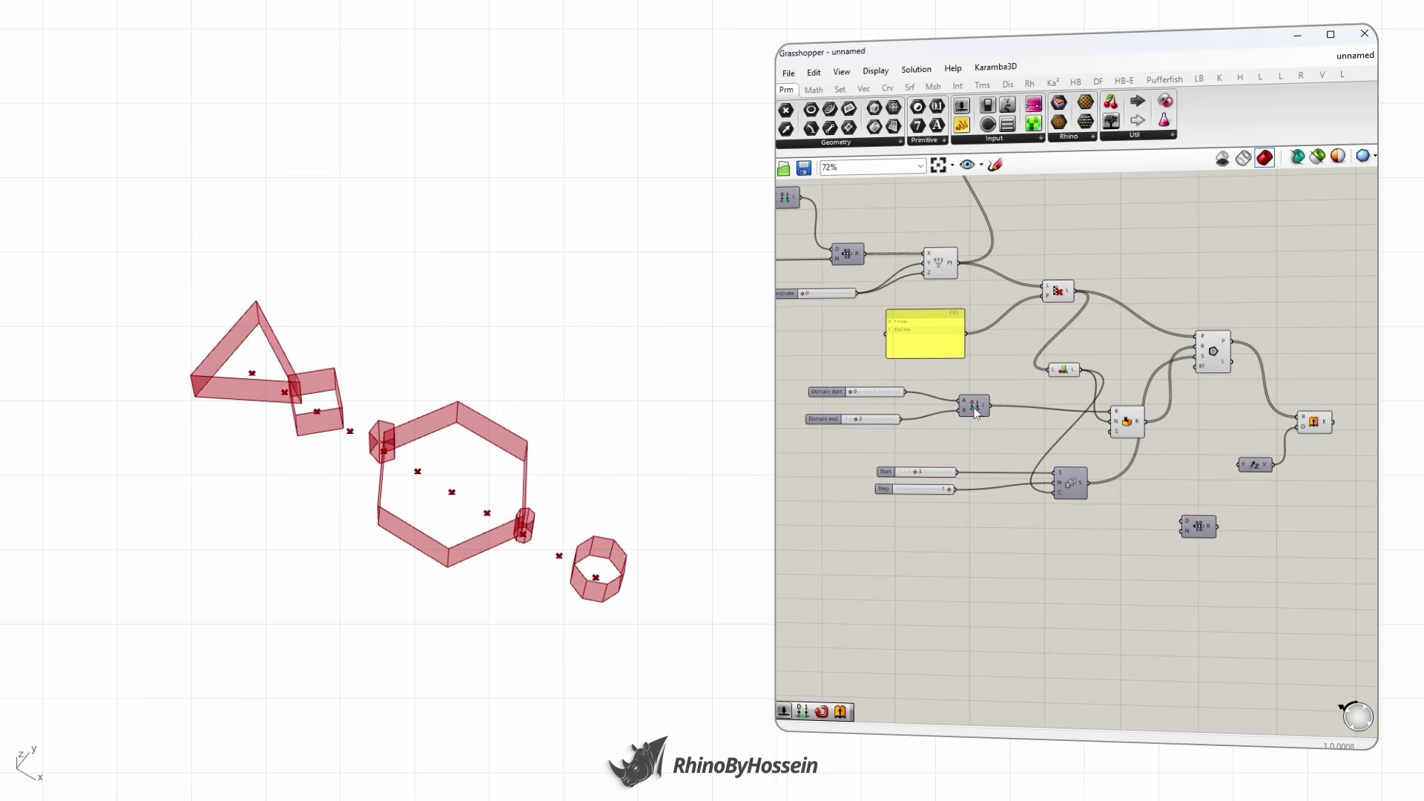
pyautogui.moveTo(990, 407); pyautogui.dragTo(1181, 522)
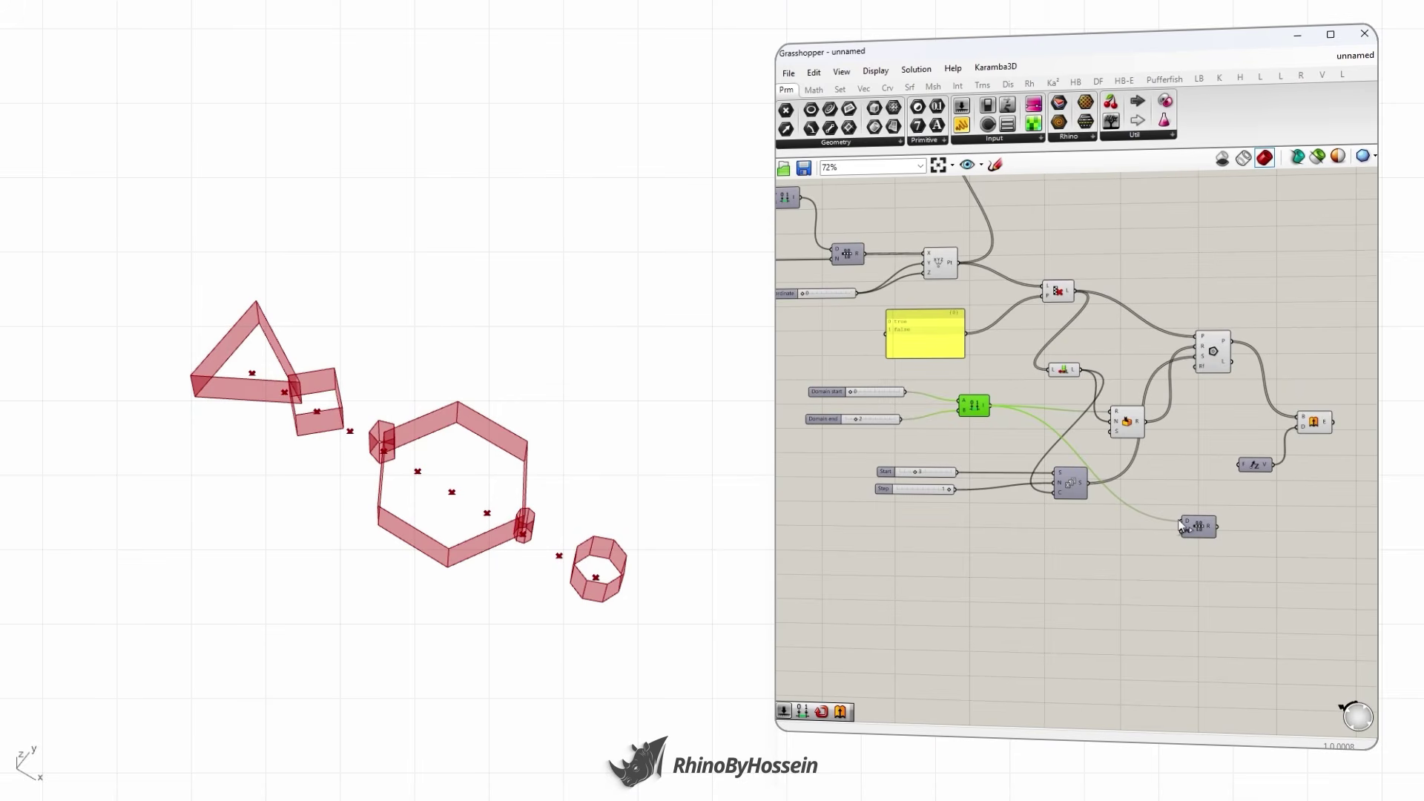
# - Connect a slider set to 5 to the new Range's N input and link Range's output to Unit Z's factor
pyautogui.doubleClick(1022, 581)
pyautogui.write('5')
pyautogui.press('Return')
pyautogui.moveTo(1064, 583); pyautogui.dragTo(1240, 465)
pyautogui.click(1197, 528)
pyautogui.moveTo(1198, 529); pyautogui.dragTo(1196, 524)
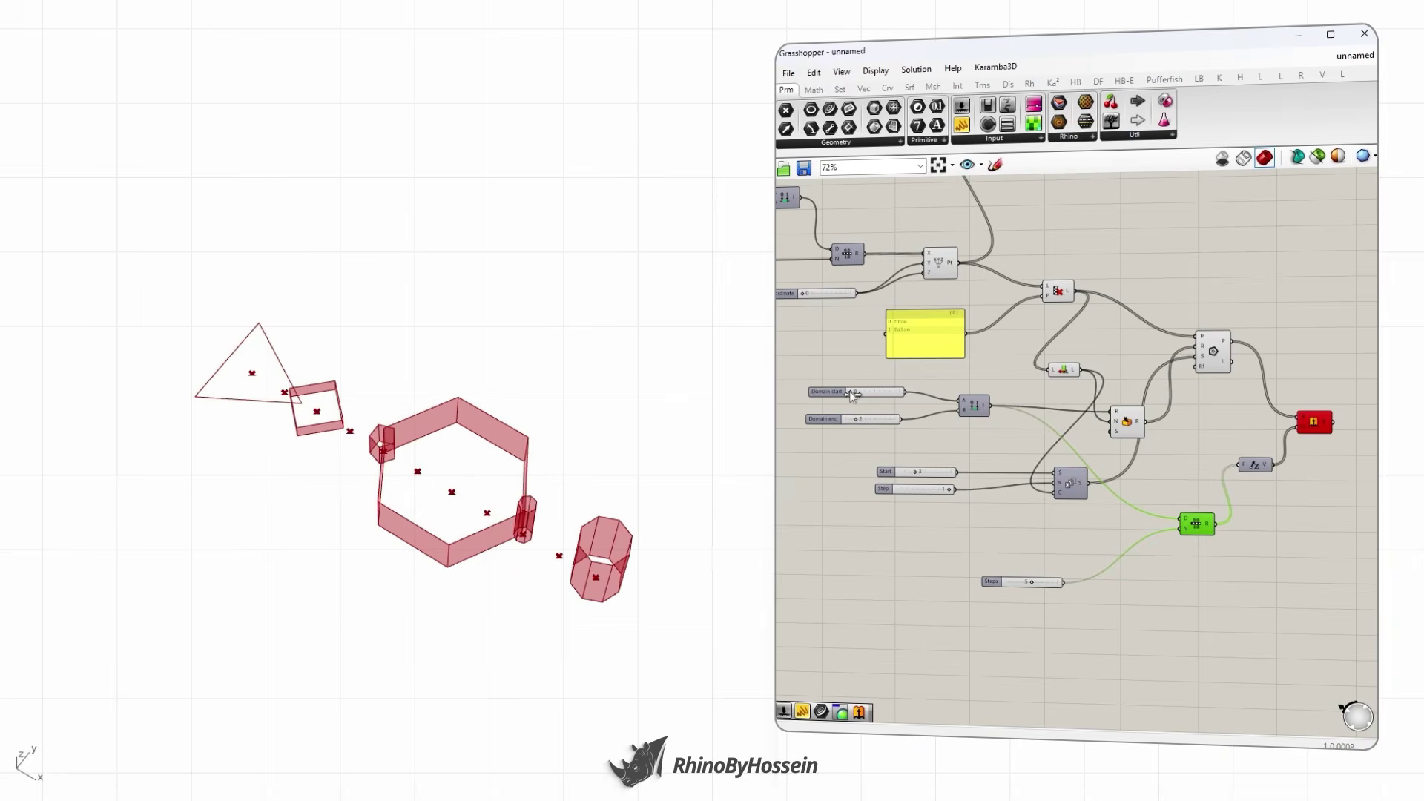
# - Set the radius domain's start slider to 1 and review the definition and the extruded polygons
pyautogui.scroll(5, 851, 393)
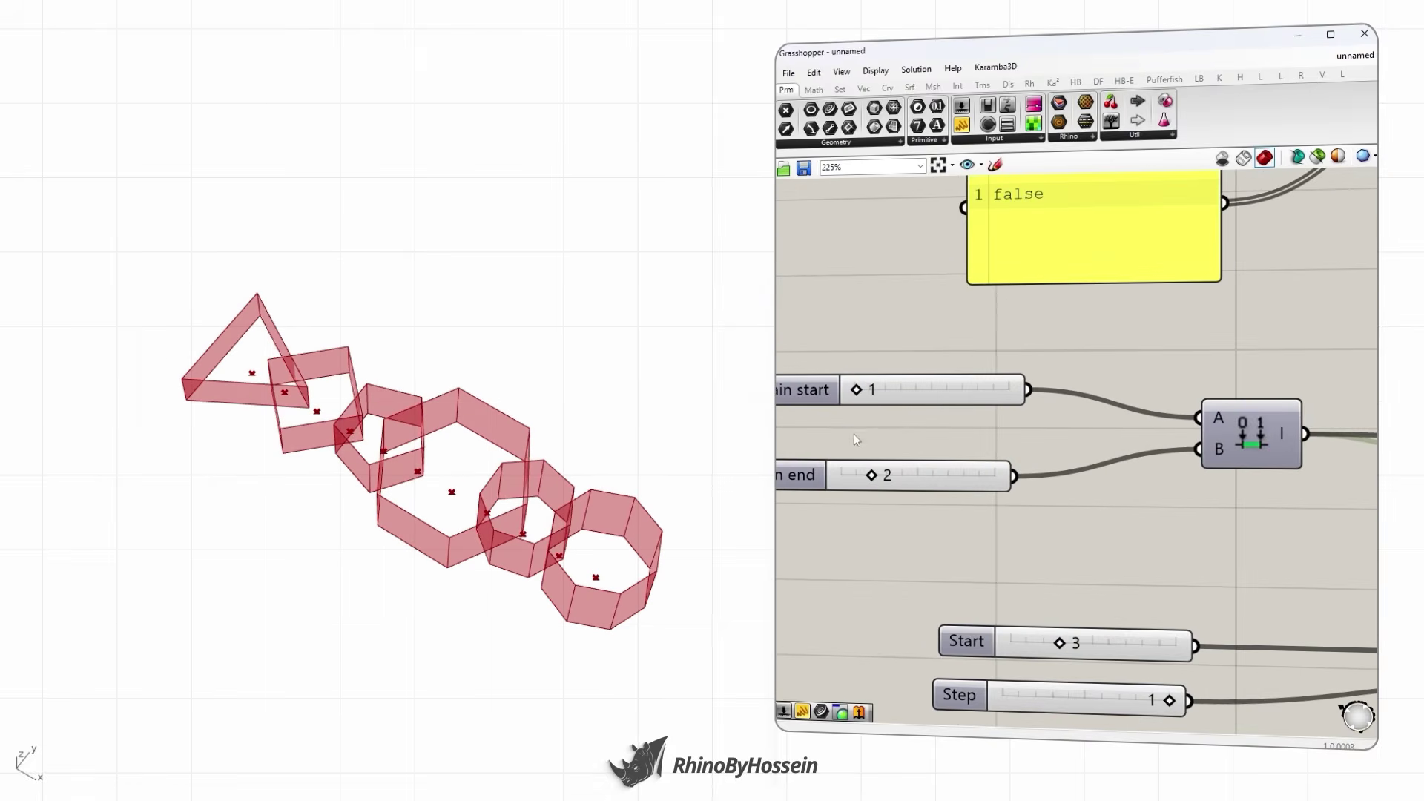
pyautogui.scroll(-5, 949, 495)
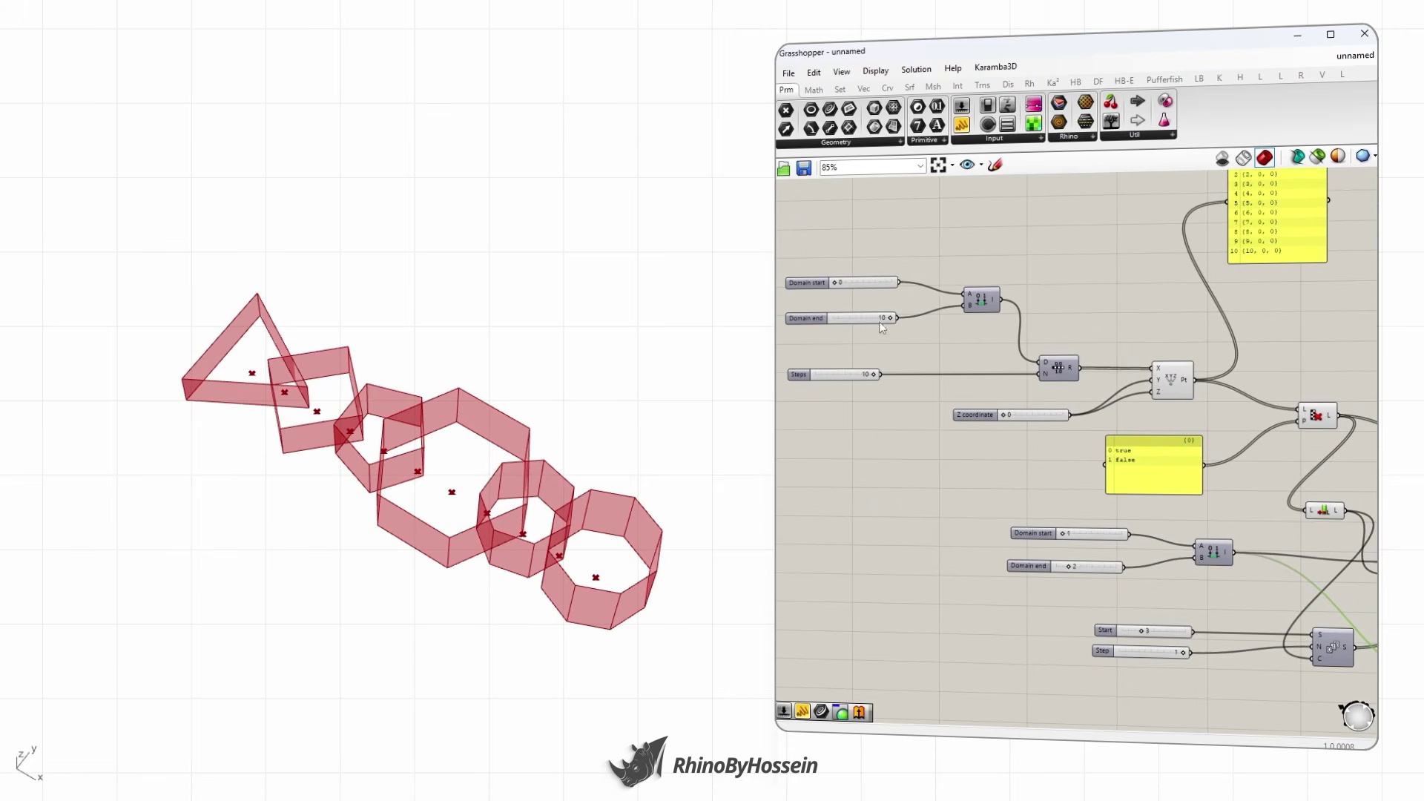
pyautogui.scroll(-4, 1062, 497)
pyautogui.scroll(5, 1339, 597)
pyautogui.moveTo(1312, 554); pyautogui.dragTo(1187, 493, button='right')
pyautogui.moveTo(611, 509); pyautogui.dragTo(616, 584, button='right')
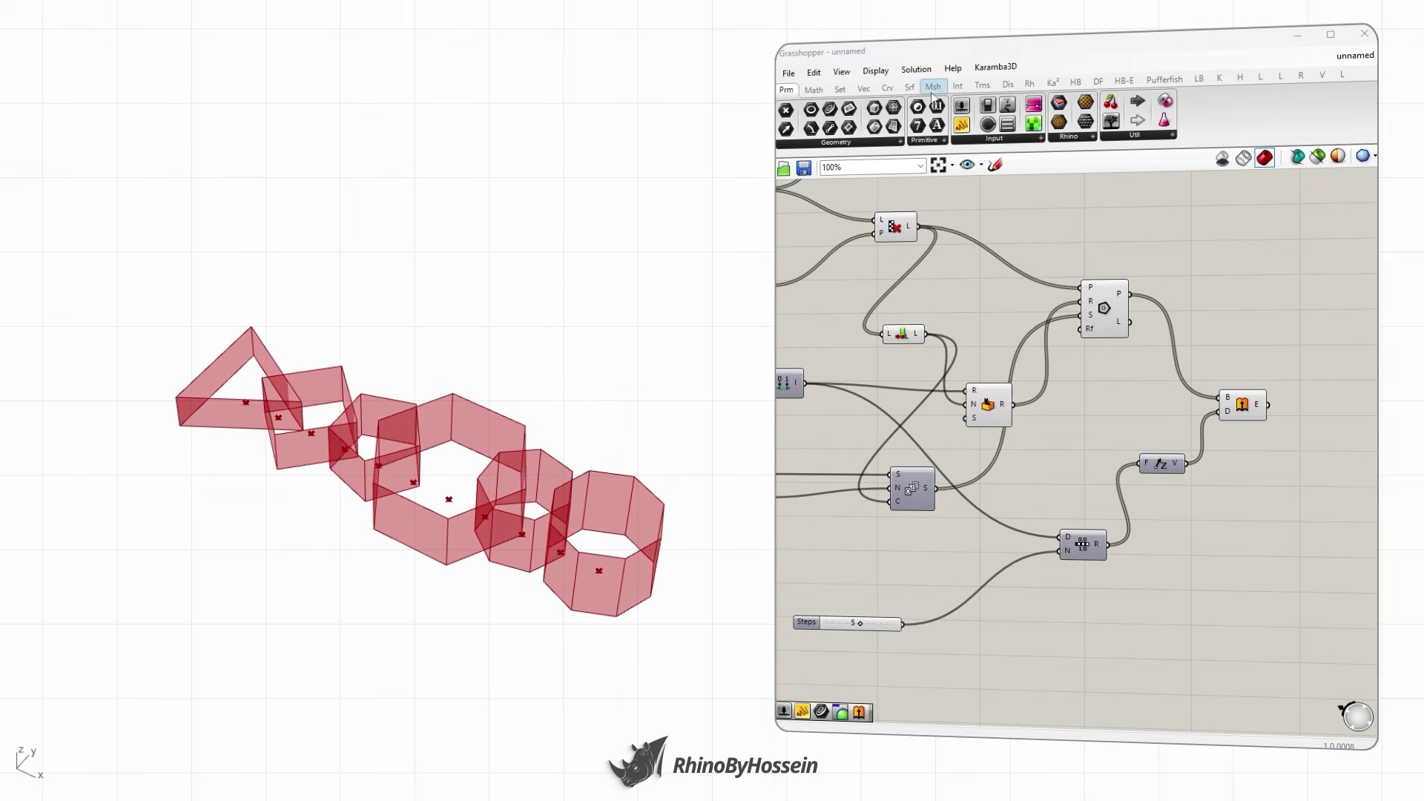
# - Add a Custom Preview component and connect Extrude's output to its G input
pyautogui.click(1007, 83)
pyautogui.moveTo(1098, 104); pyautogui.dragTo(1317, 346)
pyautogui.moveTo(1267, 404); pyautogui.dragTo(1302, 343)
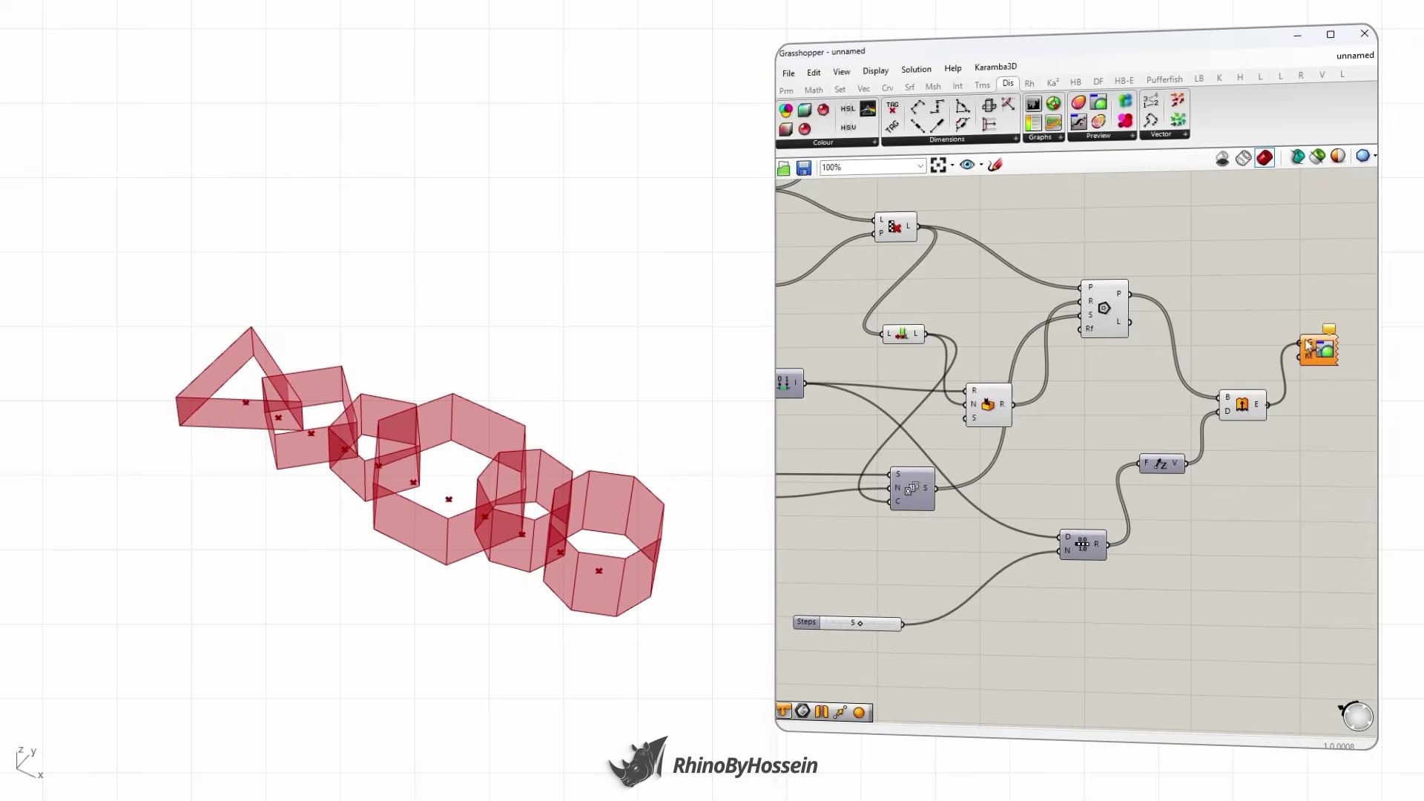
pyautogui.moveTo(572, 490)
pyautogui.mouseDown(button='right')
pyautogui.moveTo(554, 506)
pyautogui.moveTo(586, 504)
pyautogui.mouseUp(button='right')
# - Set the Steps slider of the extrusion height Range to 4
pyautogui.moveTo(858, 626)
pyautogui.mouseDown()
pyautogui.moveTo(875, 629)
pyautogui.moveTo(853, 628)
pyautogui.mouseUp()
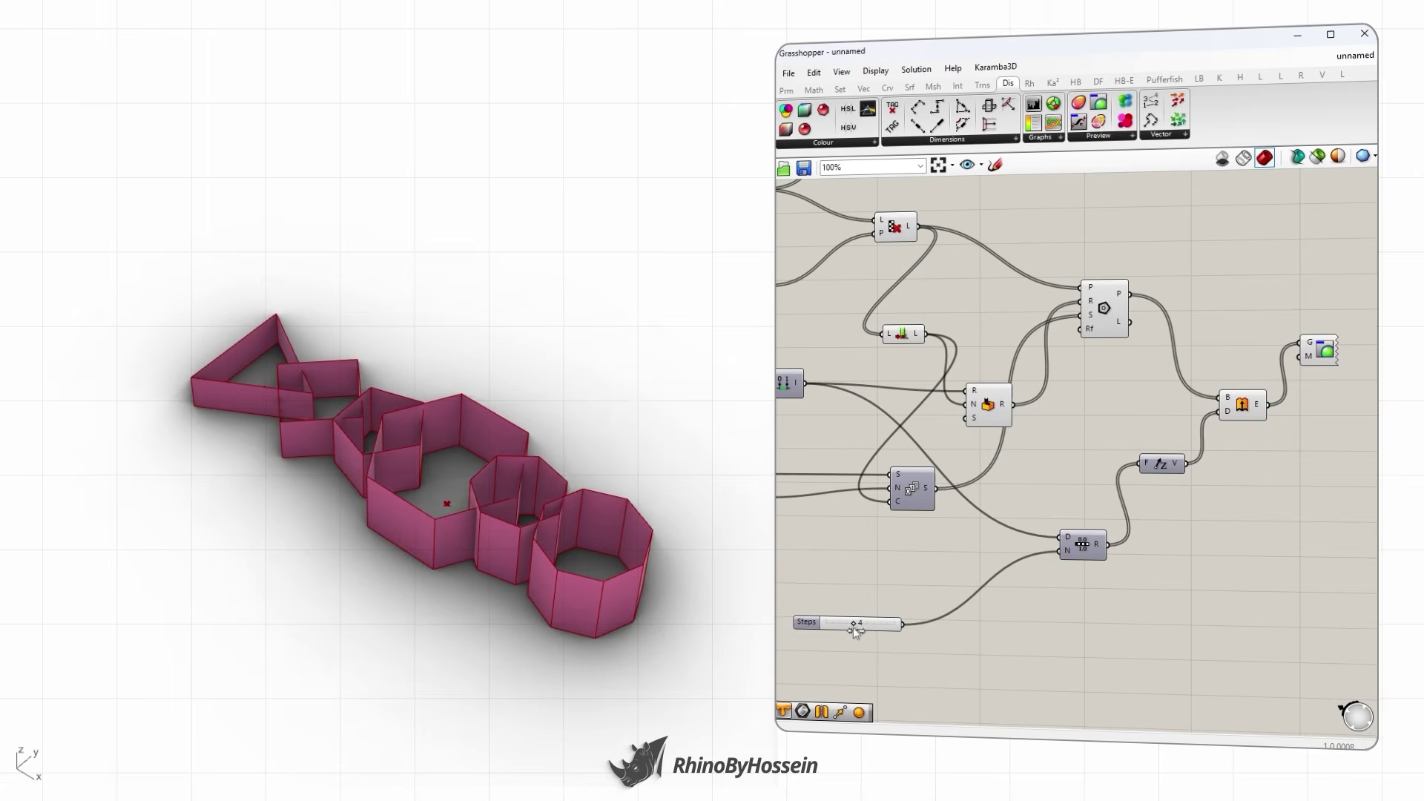
pyautogui.scroll(-2, 1175, 449)
pyautogui.scroll(1, 1096, 406)
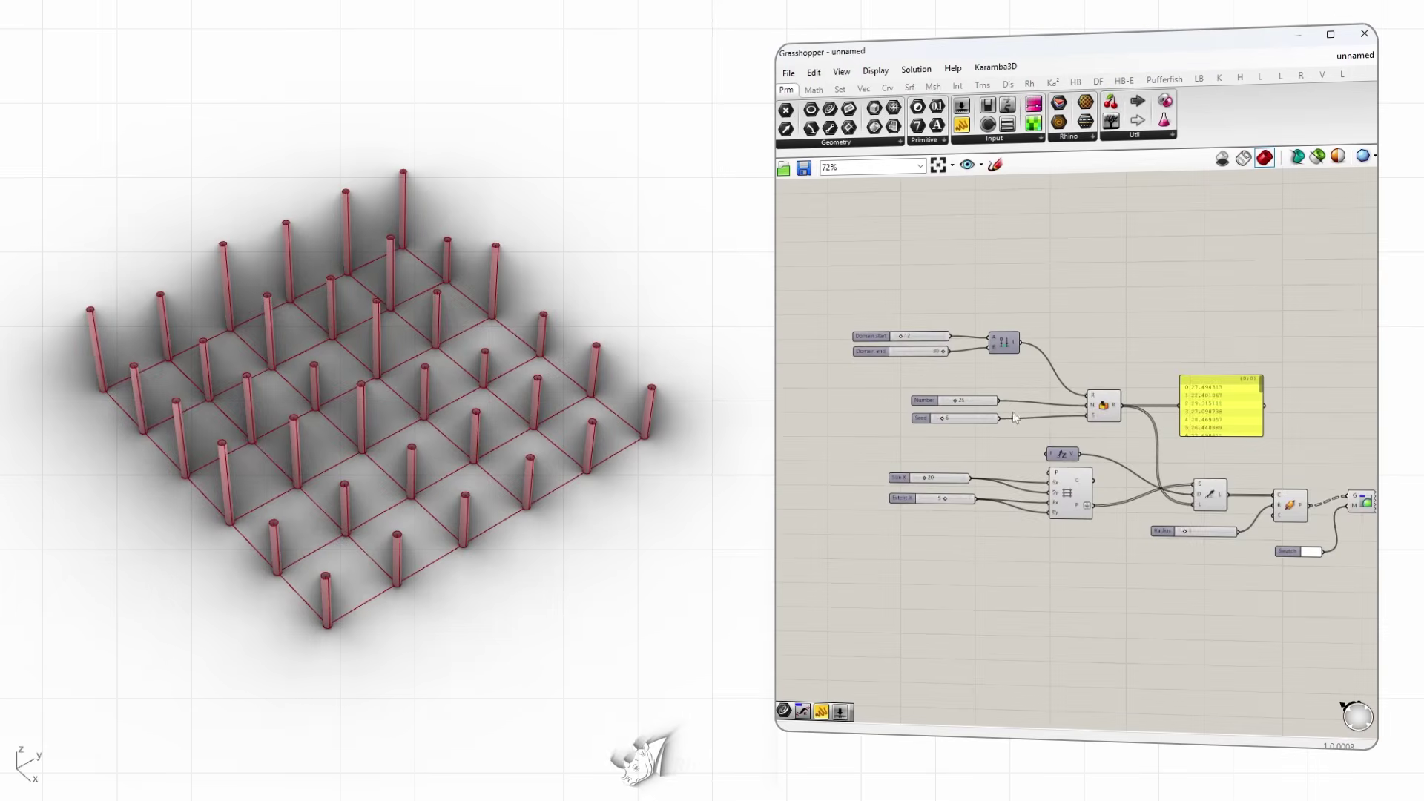
# - Try different Seed values, including 14, and adjust the Domain start slider to vary the random column heights
pyautogui.scroll(2, 950, 415)
pyautogui.moveTo(901, 416); pyautogui.dragTo(896, 416)
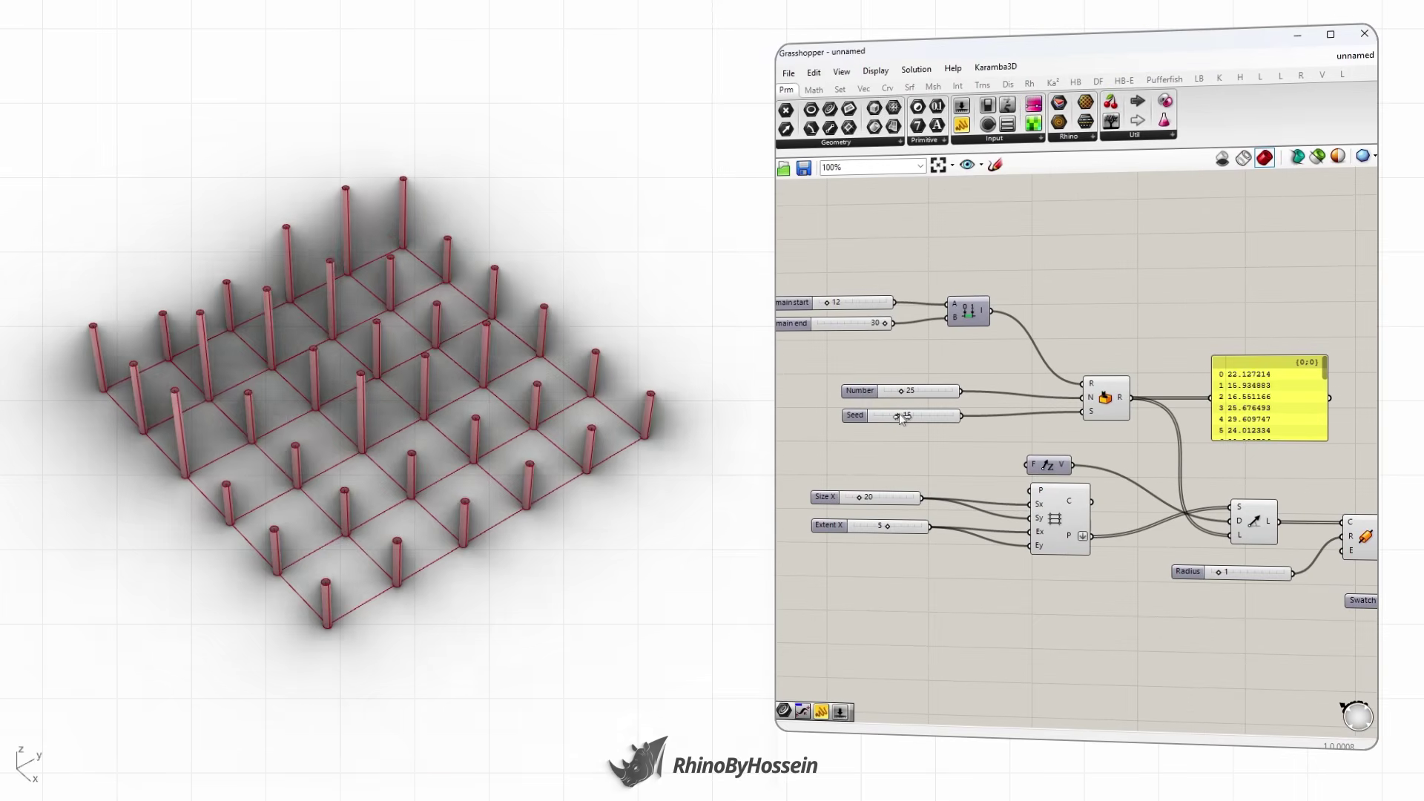
pyautogui.moveTo(896, 419); pyautogui.dragTo(899, 421)
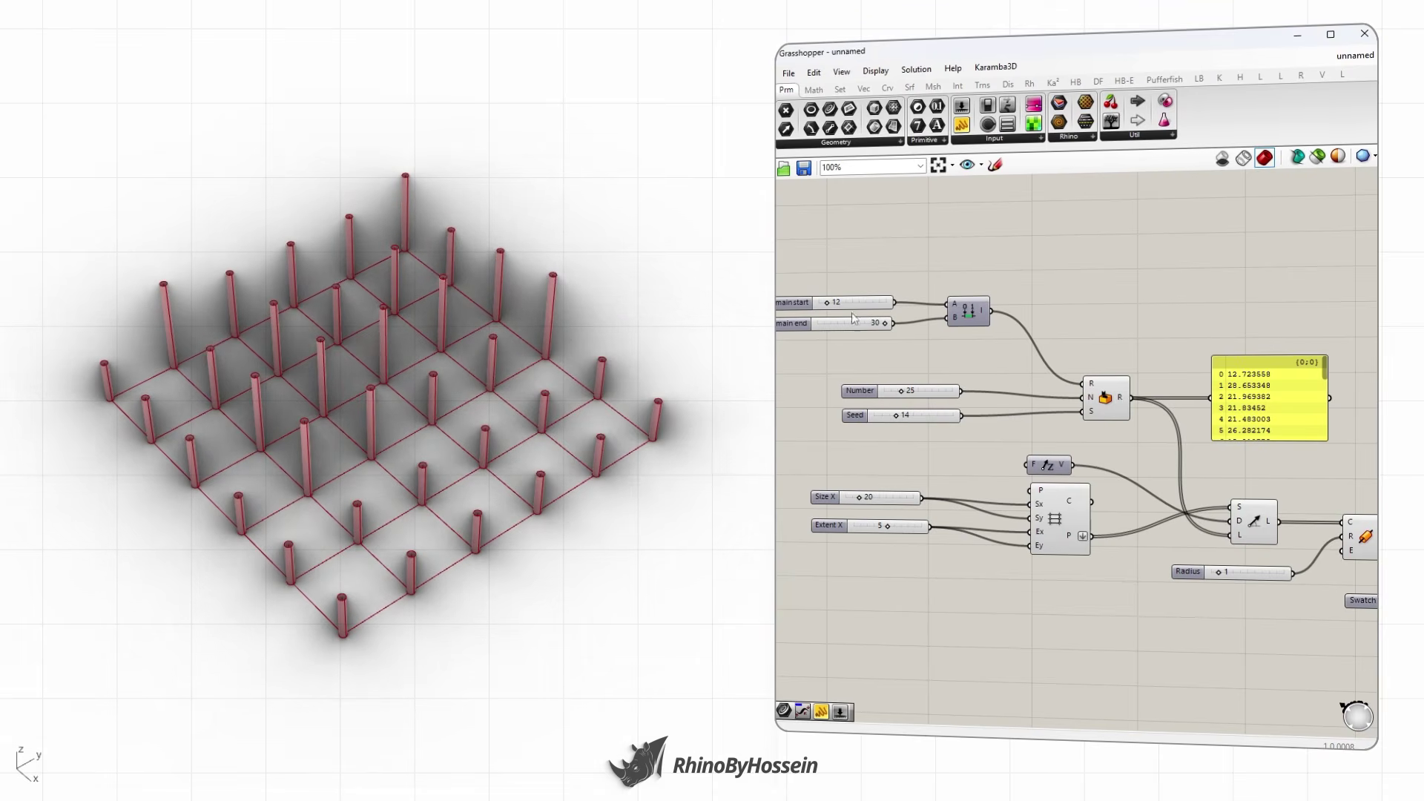
pyautogui.moveTo(829, 305); pyautogui.dragTo(825, 310)
pyautogui.moveTo(899, 418); pyautogui.dragTo(909, 419)
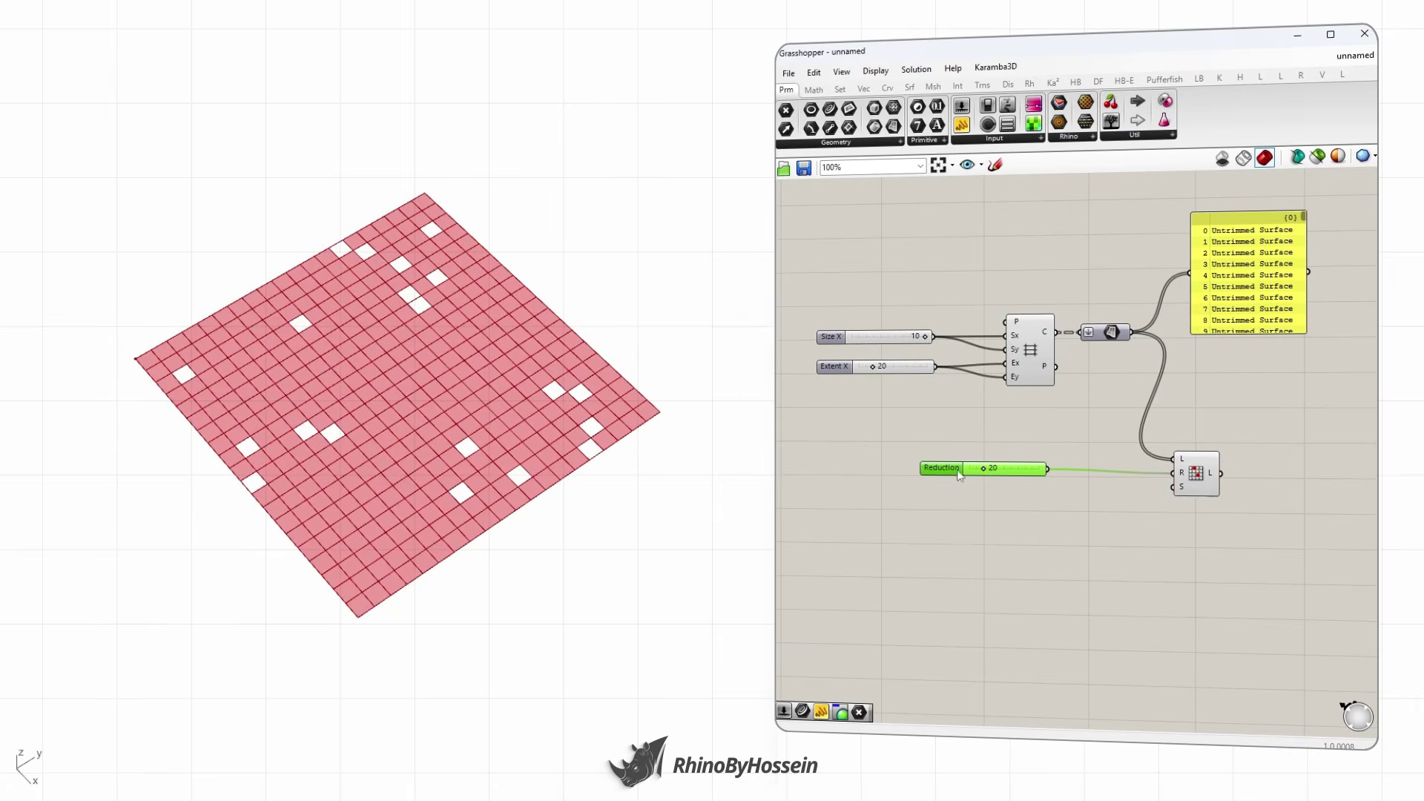
# - Add a number slider set to 10 and connect it to Random Reduce's S input
pyautogui.doubleClick(1087, 536)
pyautogui.write('10')
pyautogui.press('Return')
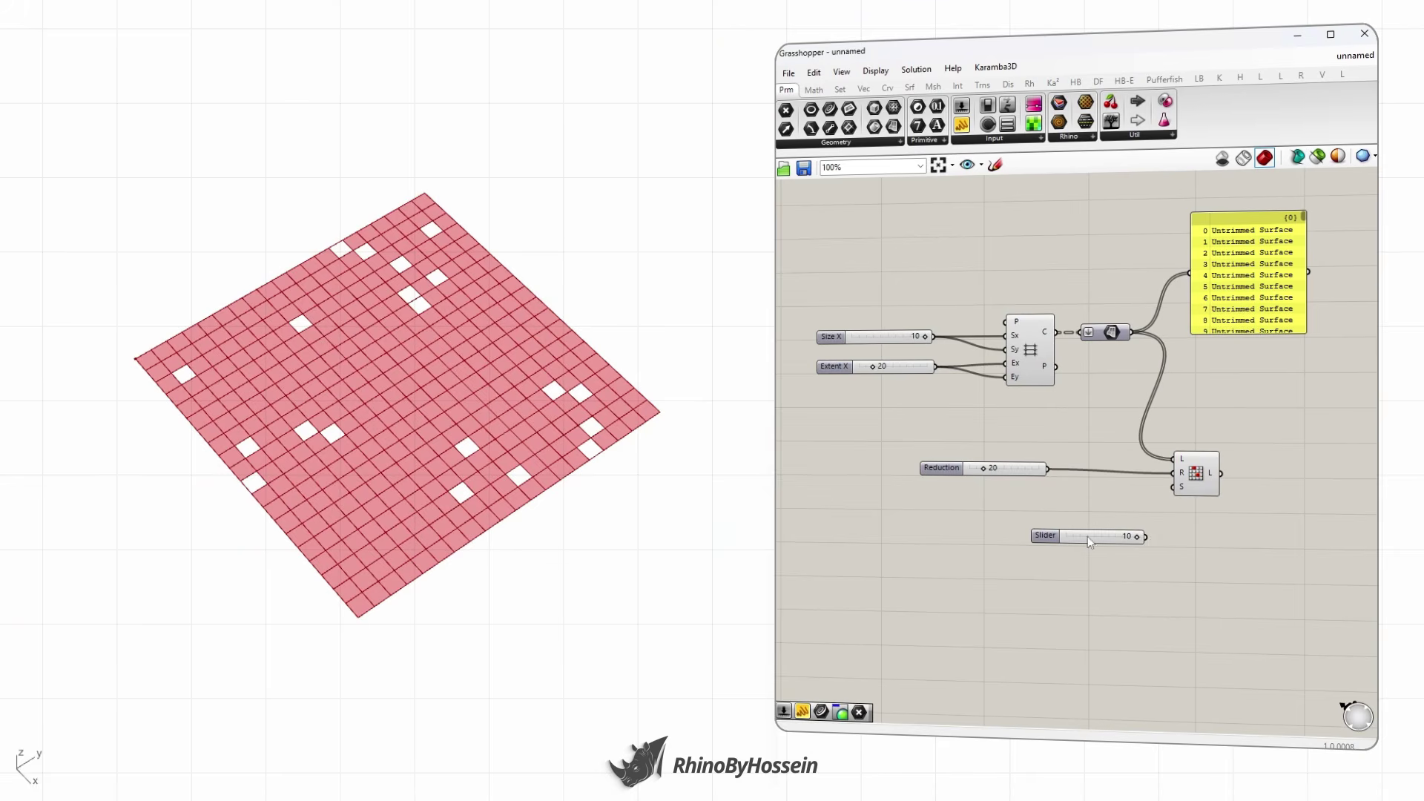
pyautogui.moveTo(1146, 536); pyautogui.dragTo(1174, 487)
# - Place the Seed slider under the Reduction slider, set Reduction to 99, and vary the Seed value
pyautogui.moveTo(1044, 537); pyautogui.dragTo(1027, 470)
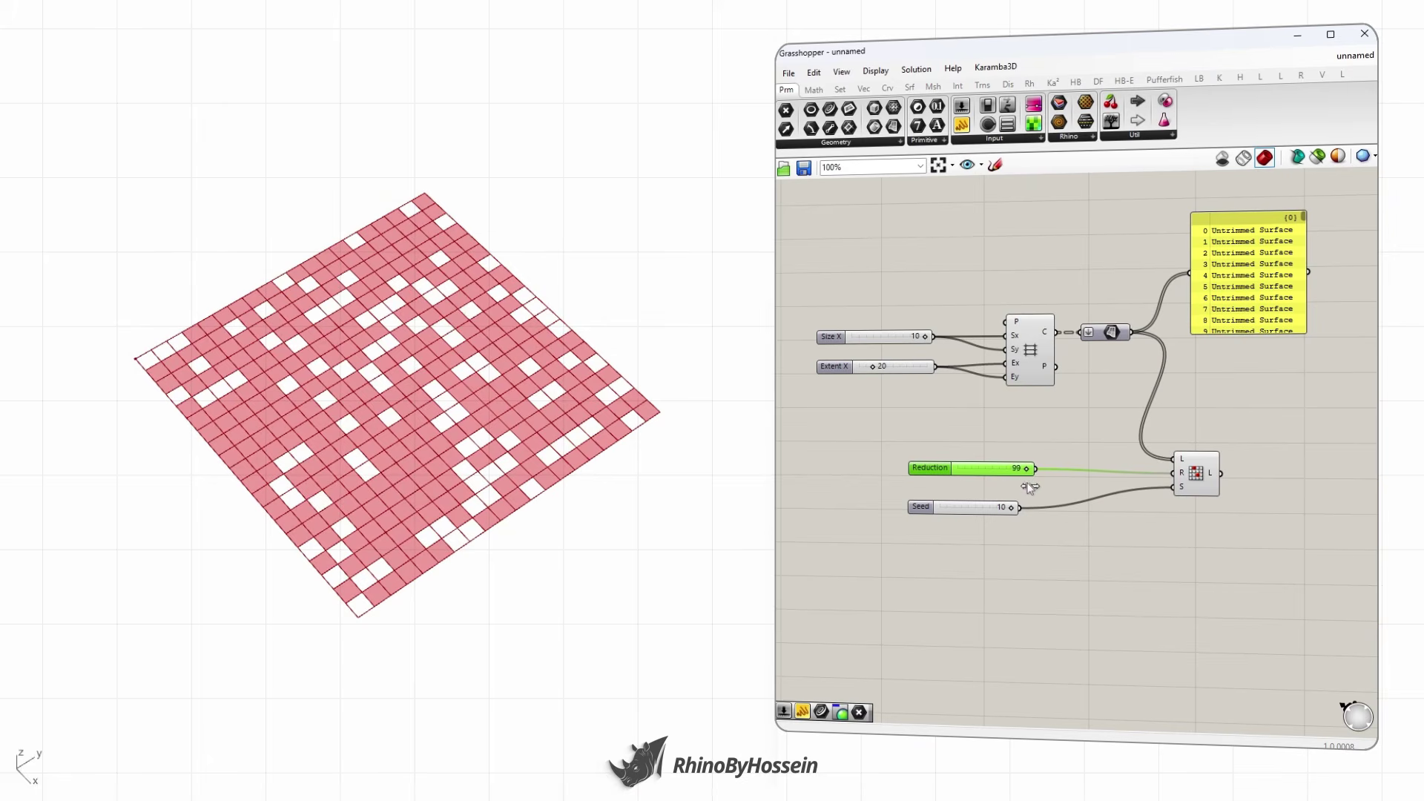
pyautogui.moveTo(957, 510); pyautogui.dragTo(992, 498)
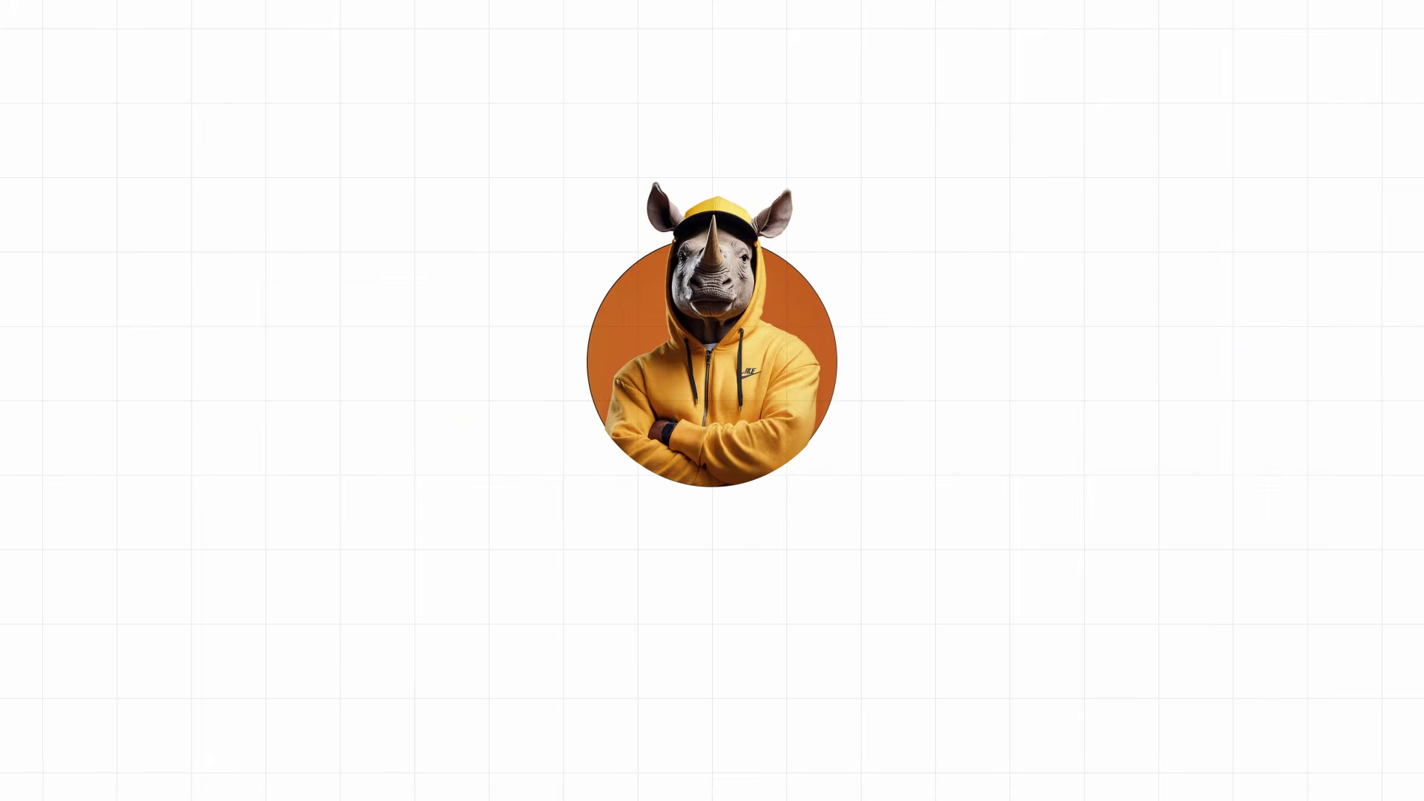